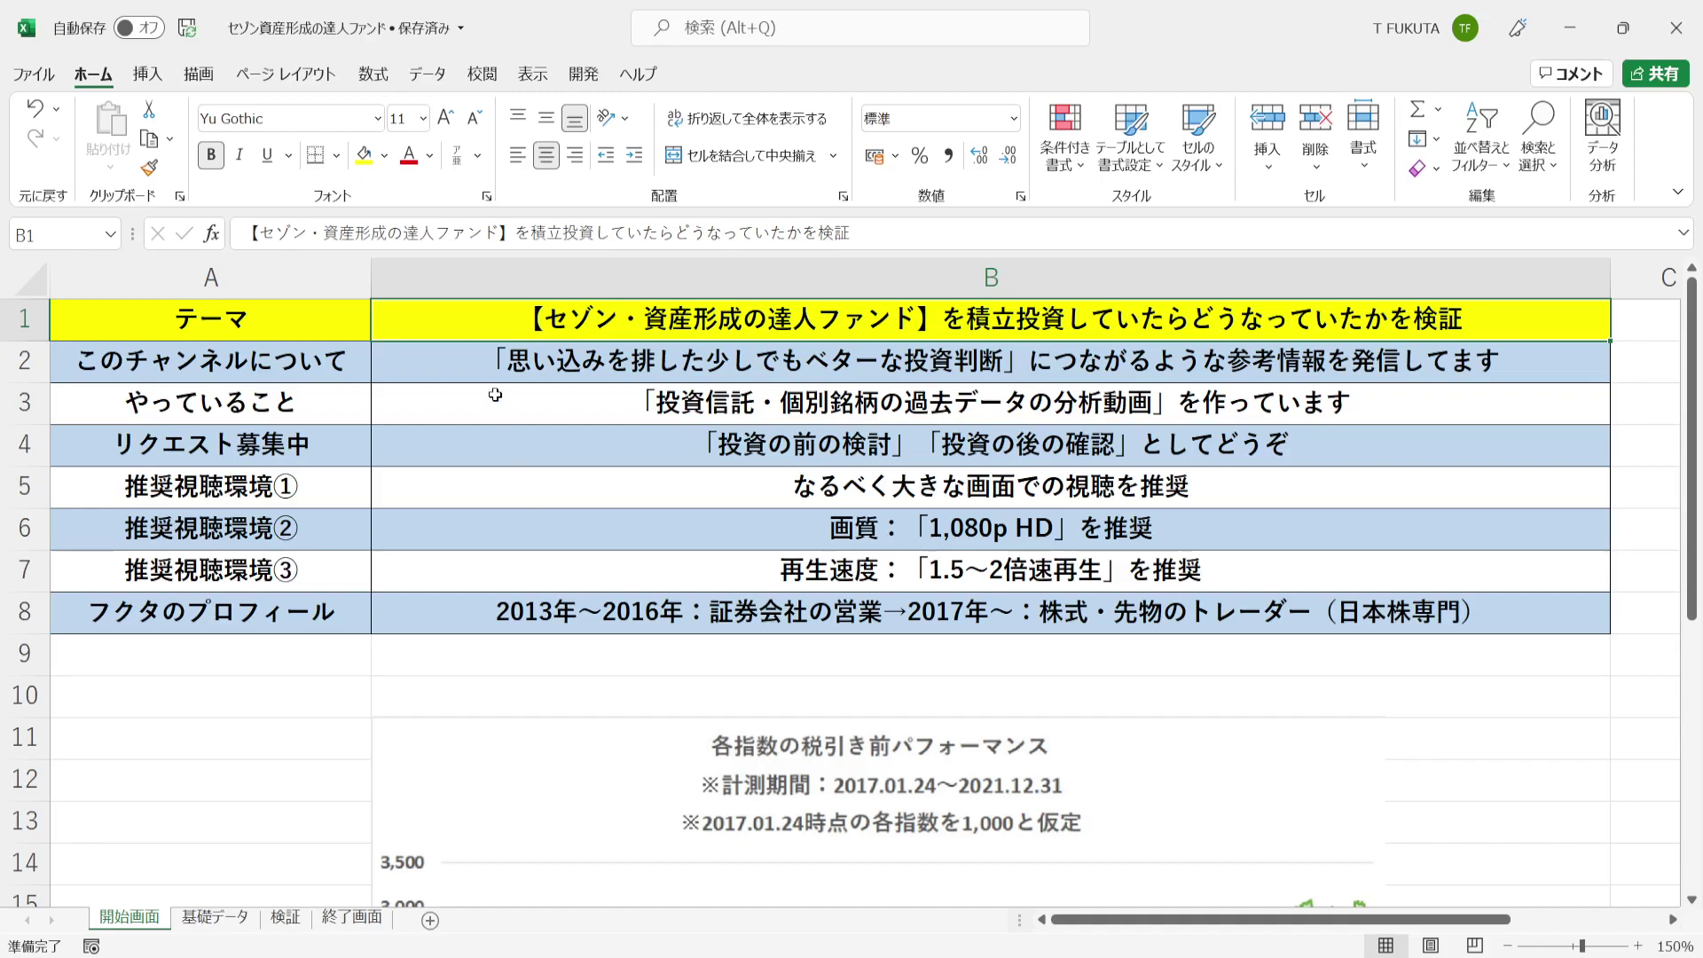
Read through the channel introduction table on the 開始画面 sheet, from the channel description in B2 to the profile in B8
click(453, 364)
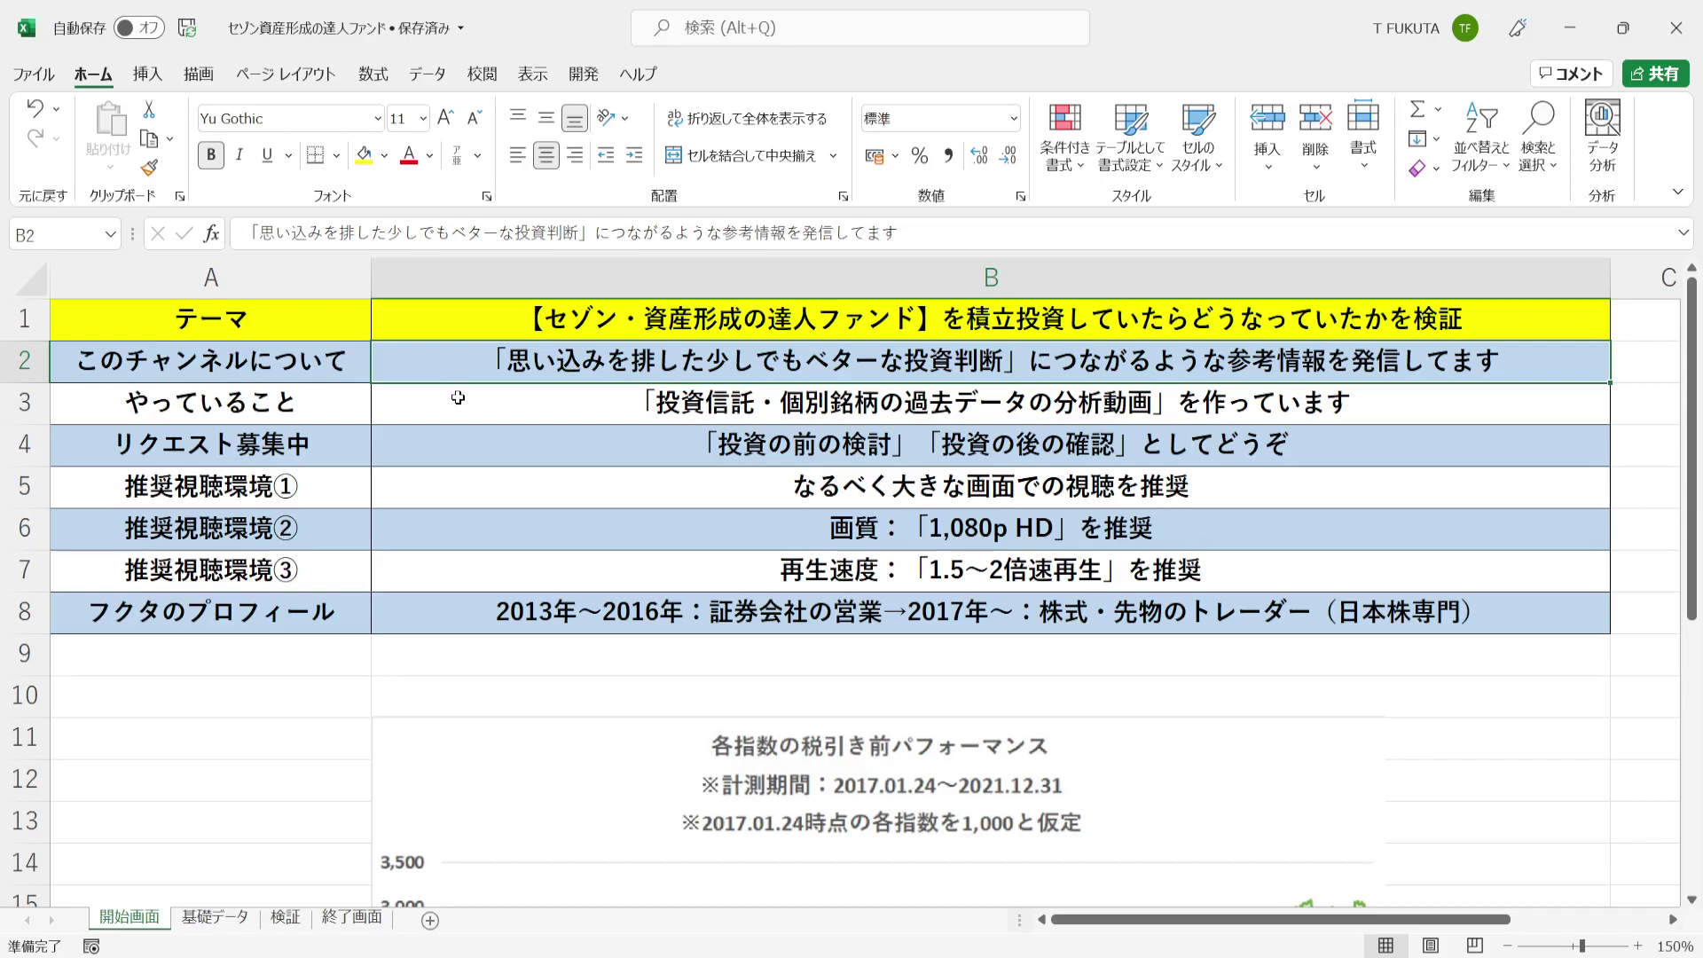
click(458, 397)
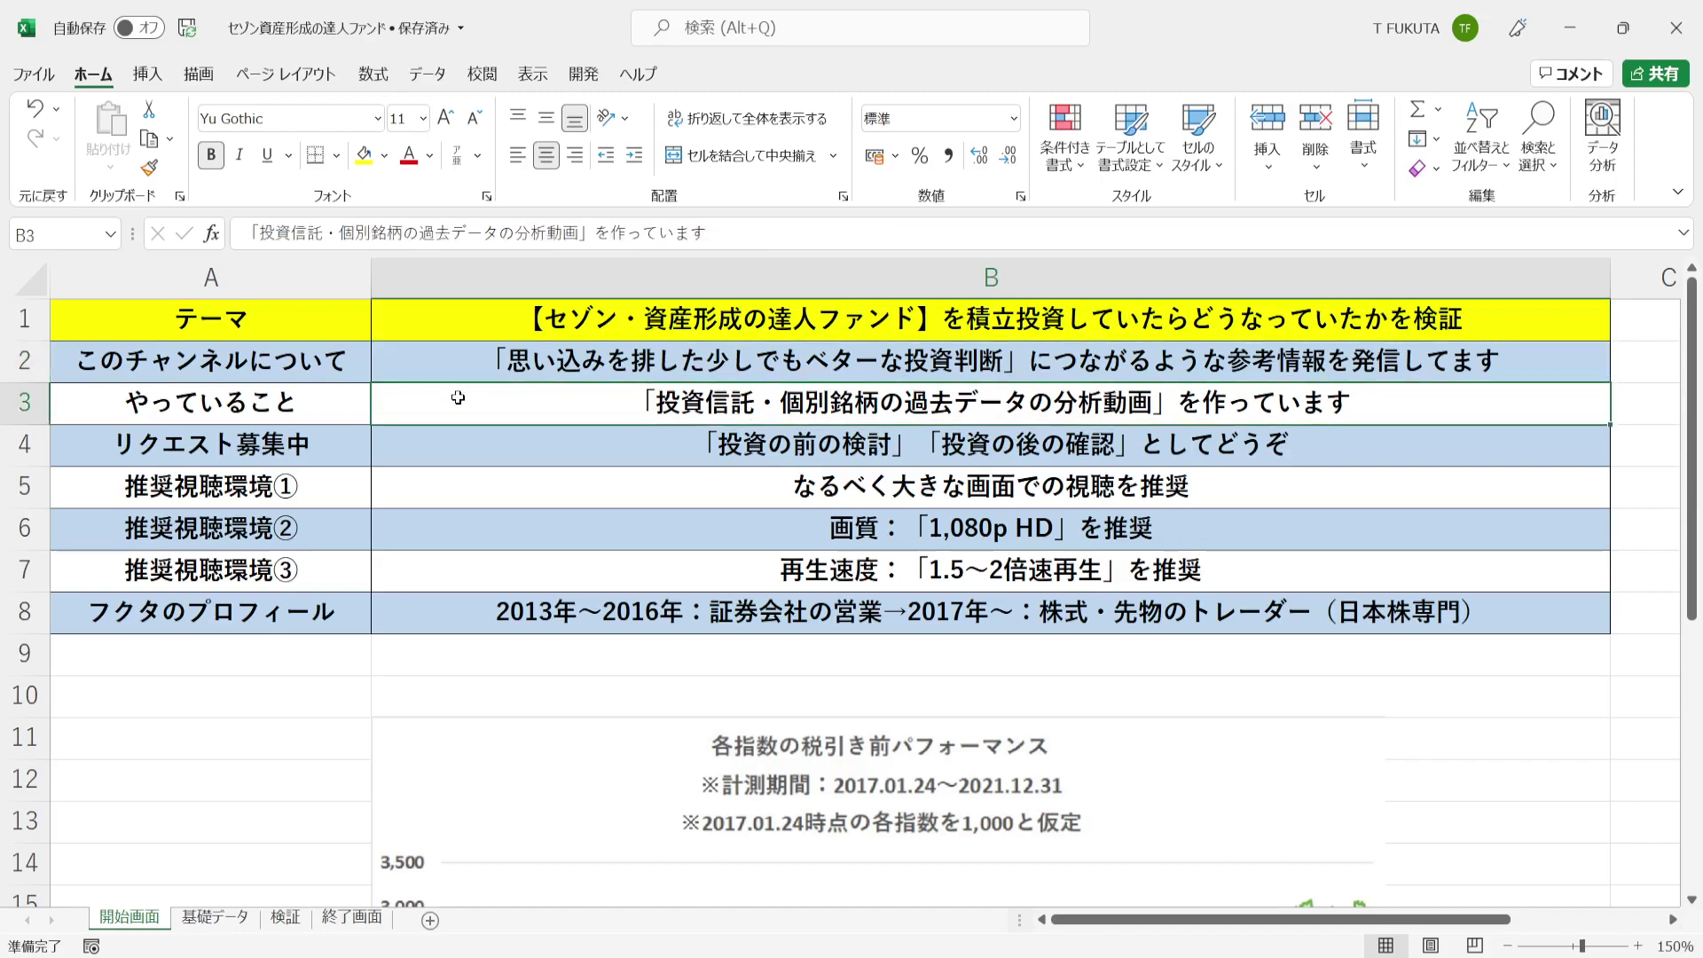
click(448, 454)
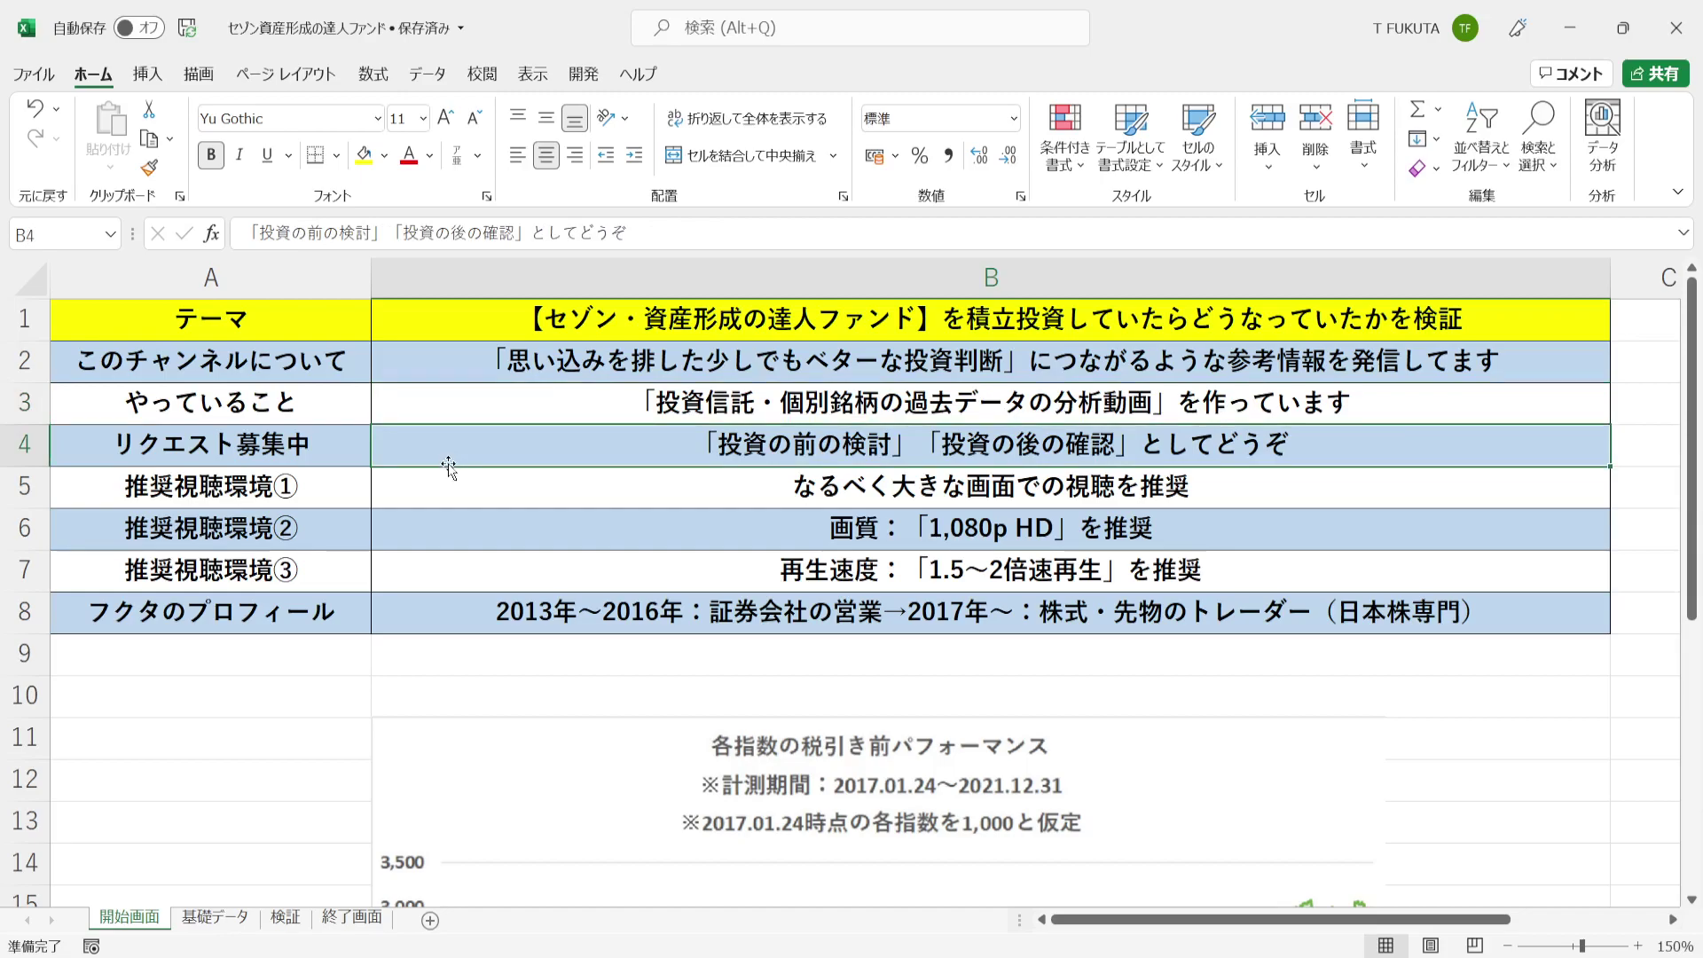
click(455, 487)
key(shift+Down)
key(shift+Down)
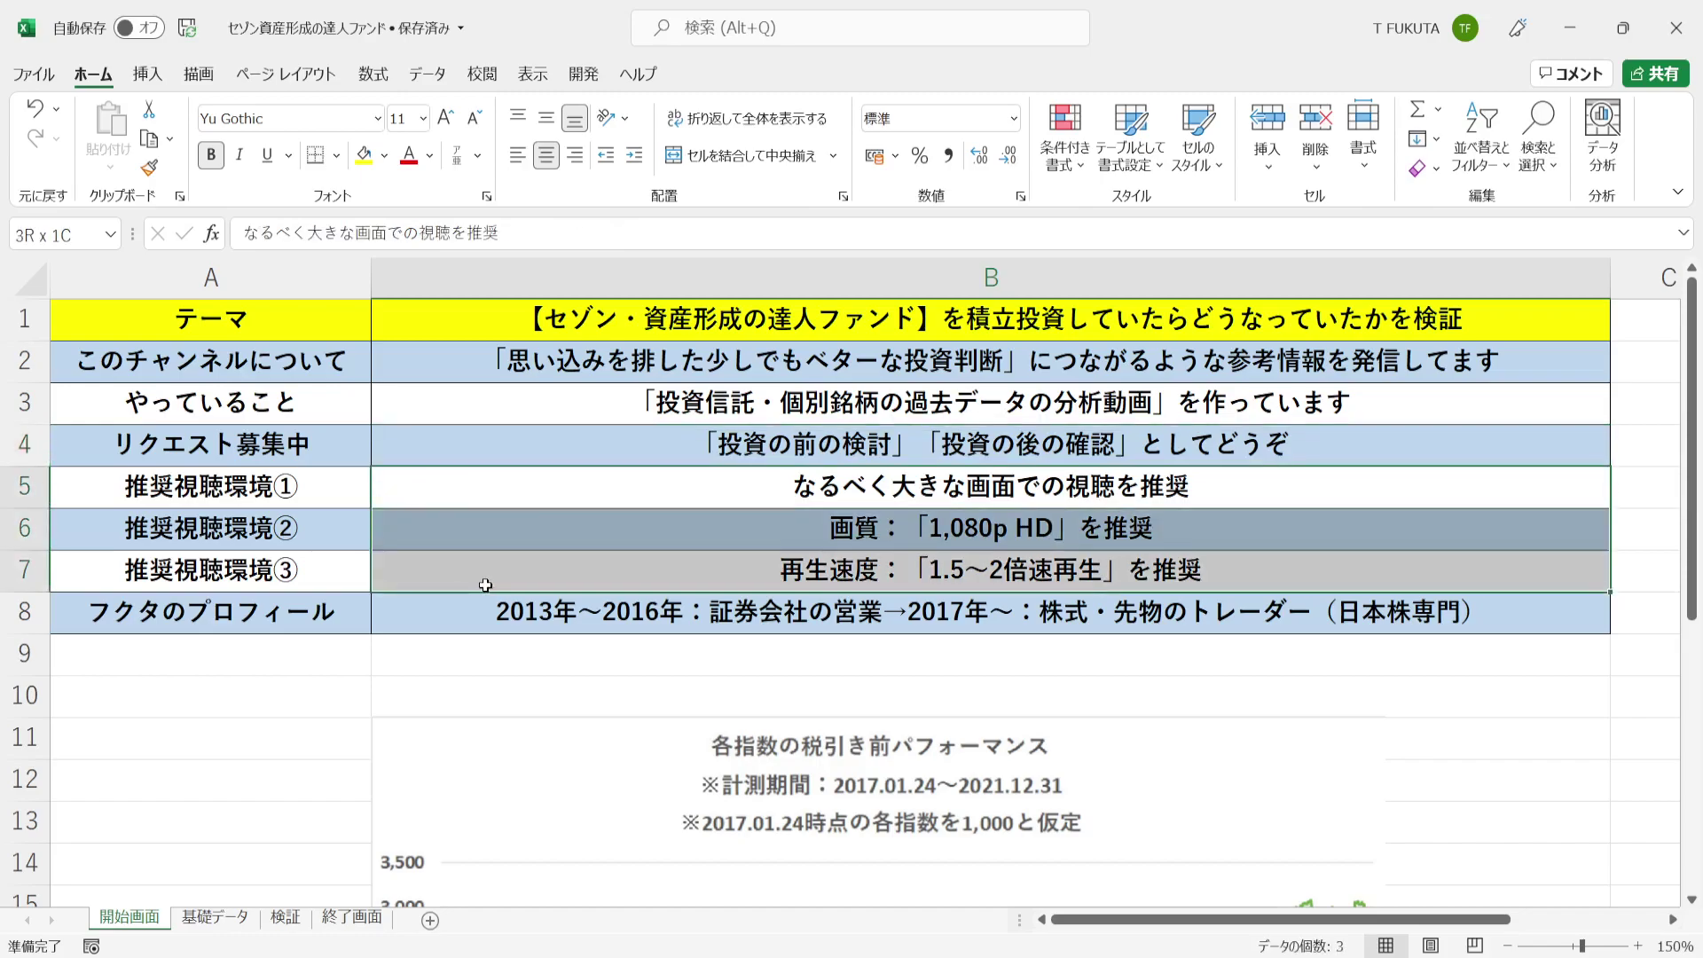
click(445, 496)
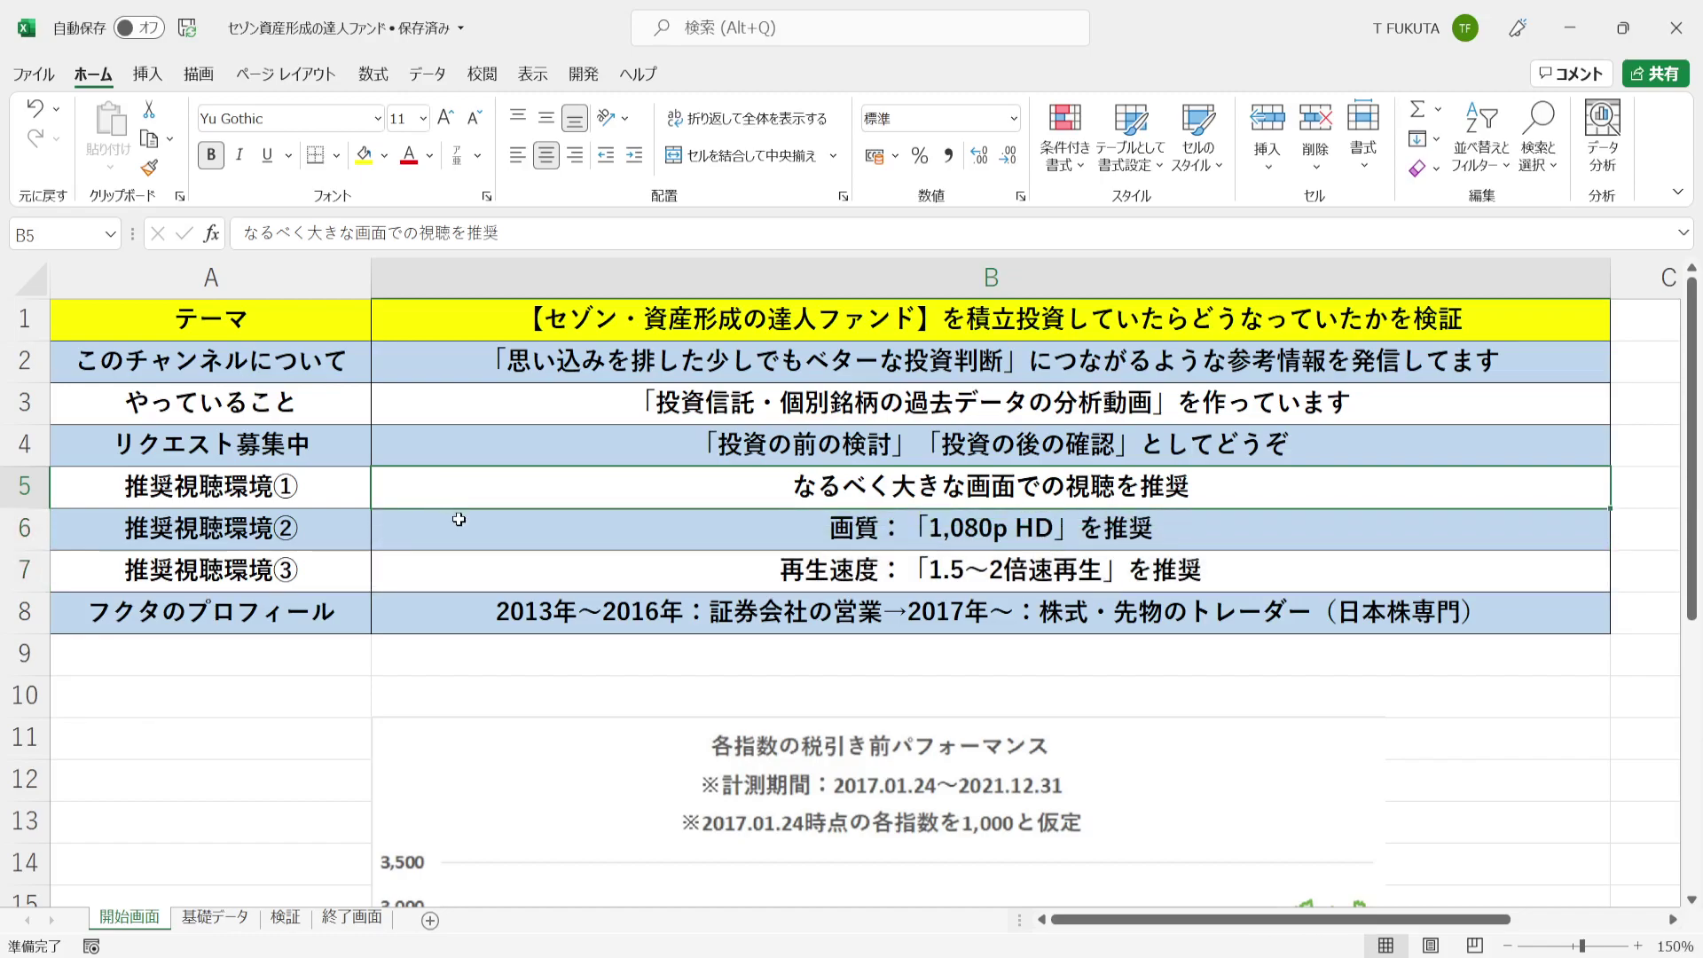
click(459, 518)
click(482, 565)
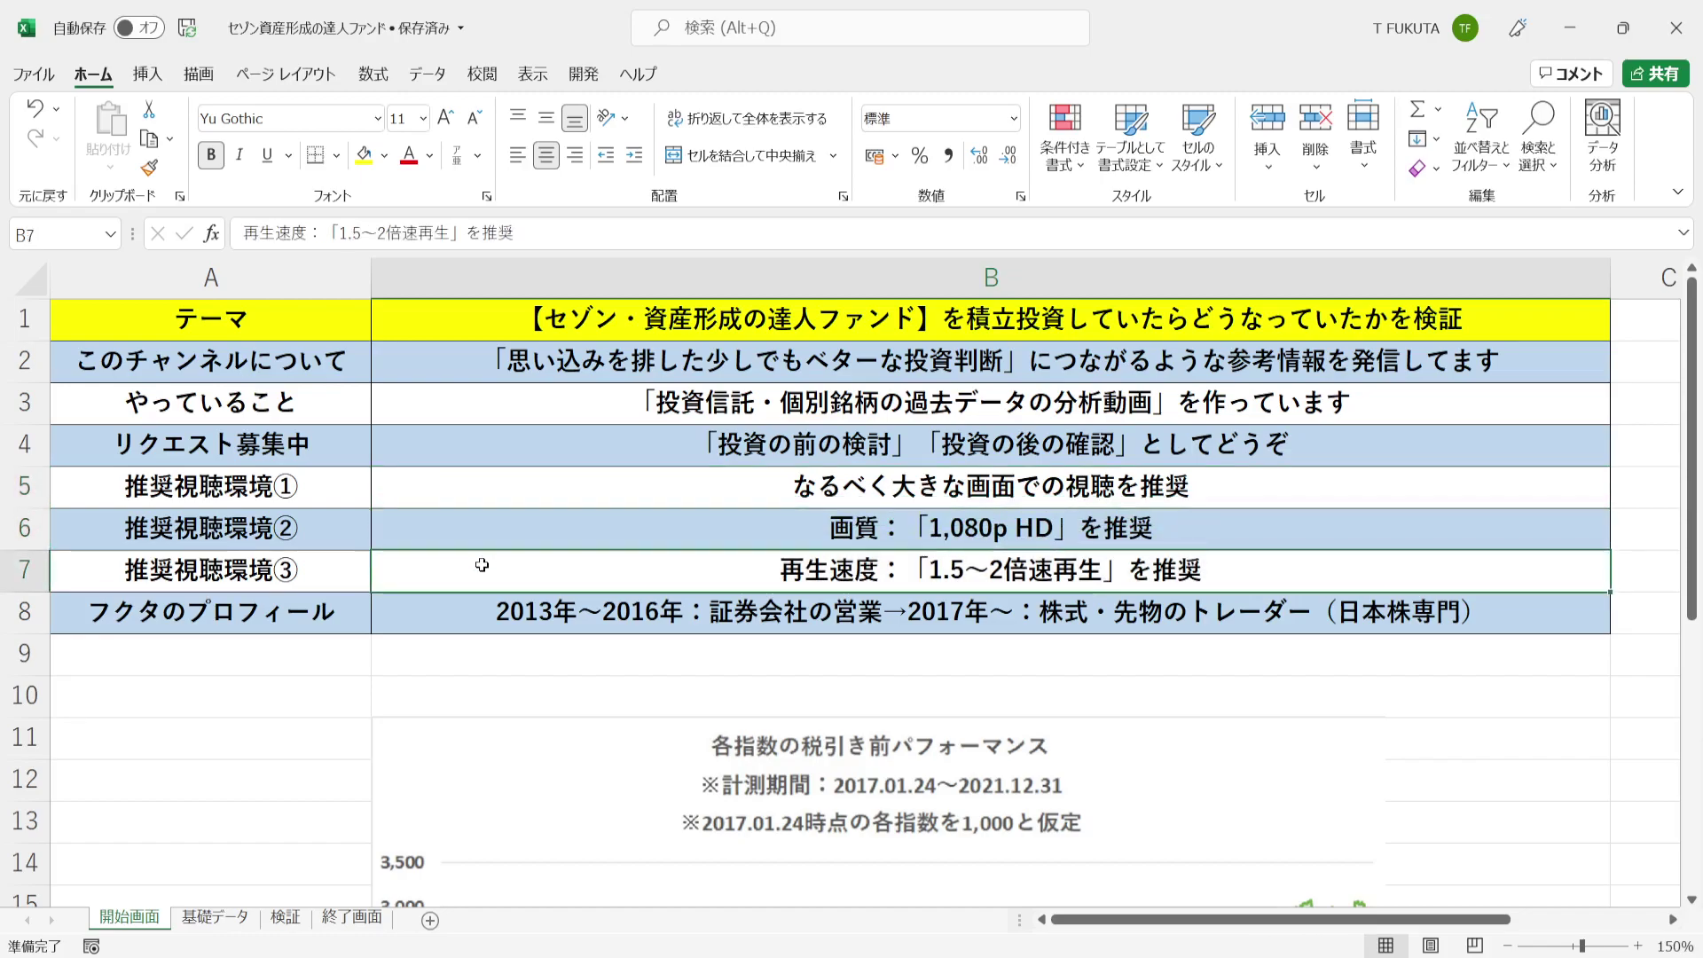
click(427, 602)
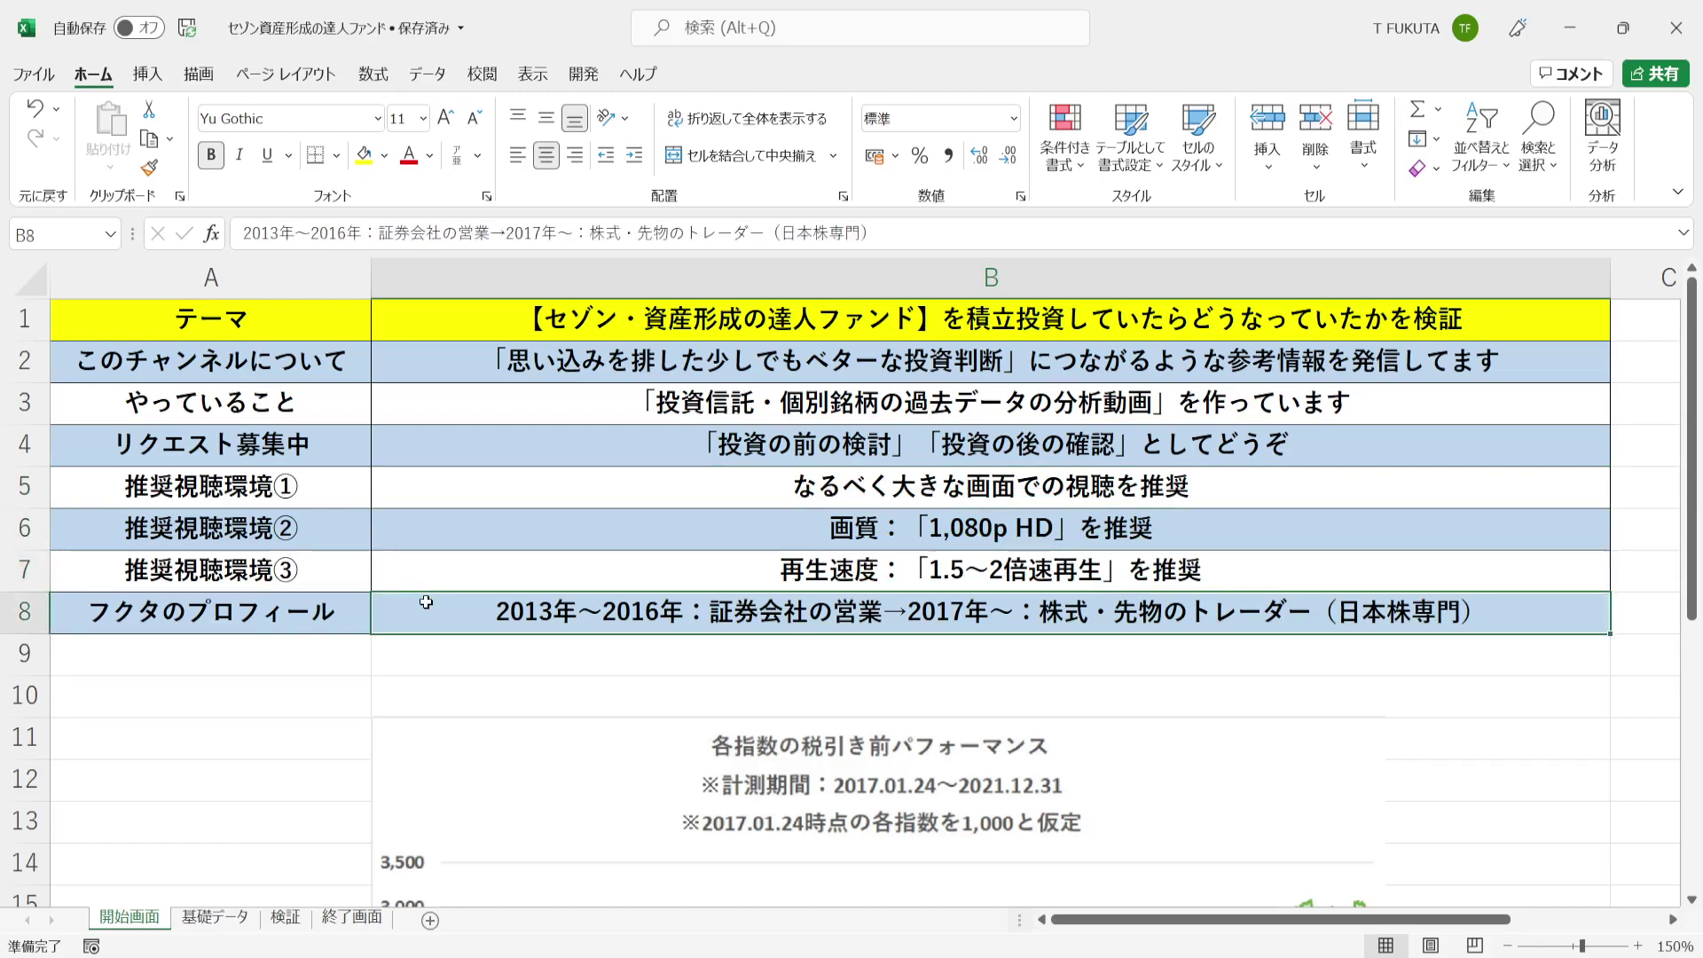
Examine the pre-tax index performance chart below the introduction table on the 開始画面 sheet
click(225, 659)
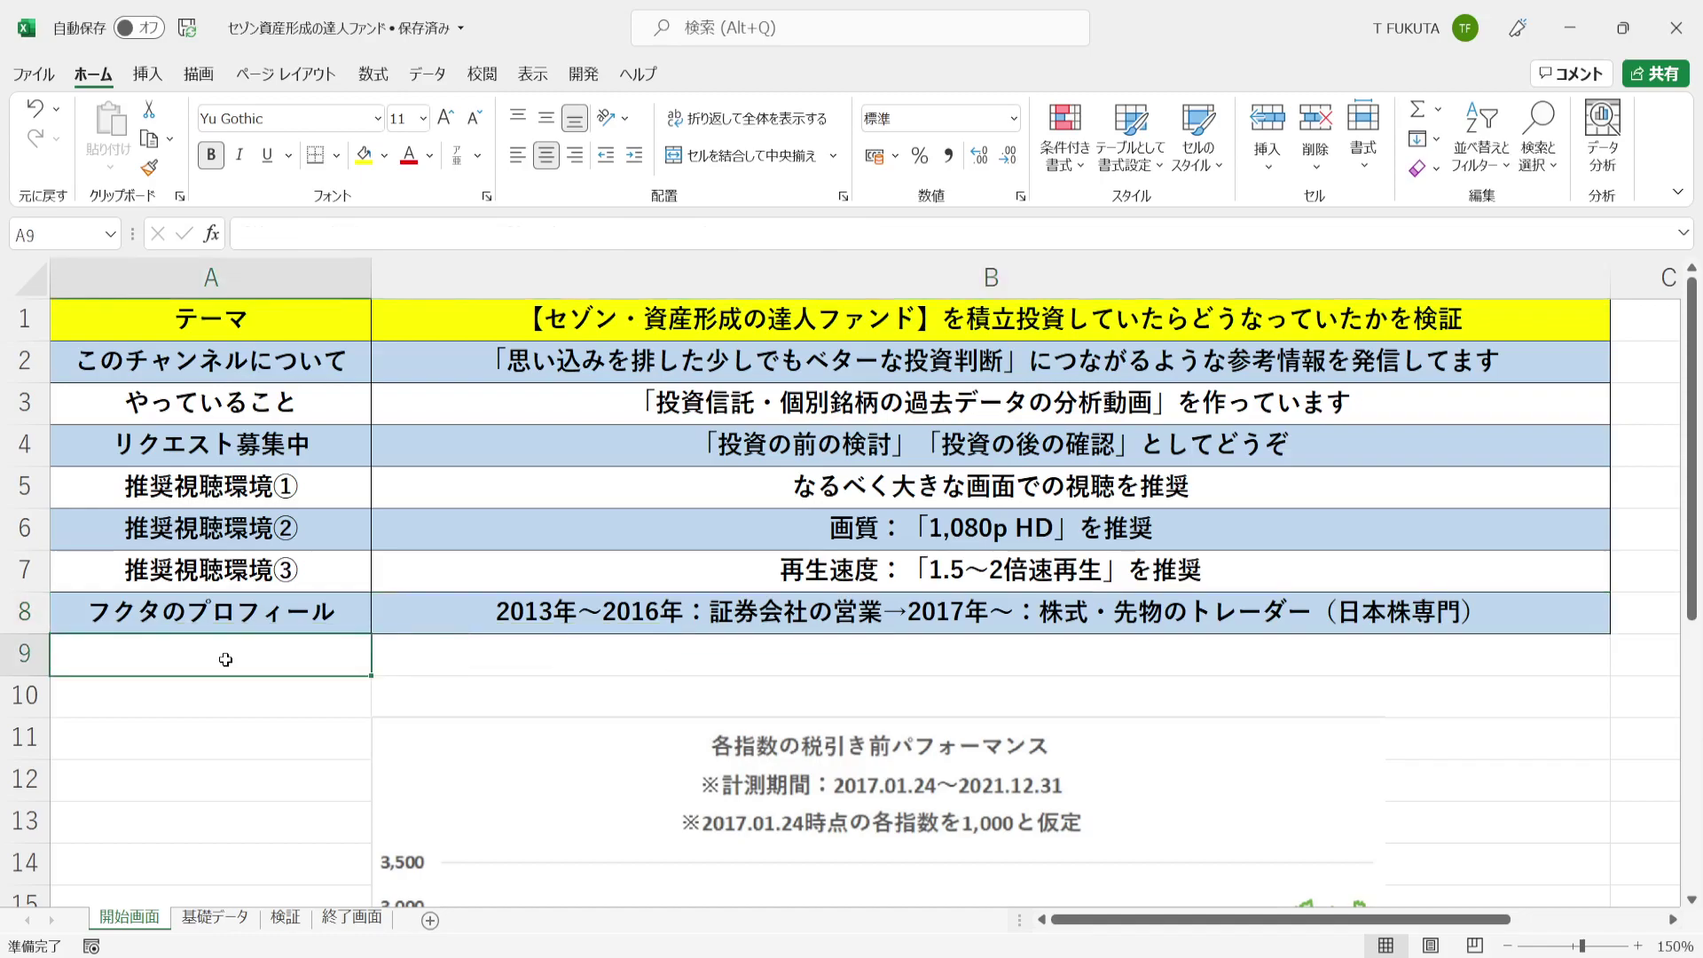
key(Down)
key(Down)
key(Down)
key(Down)
key(Down)
key(Down)
key(Down)
key(Down)
key(Down)
key(Down)
key(Down)
key(Down)
key(Down)
key(Down)
text(*)
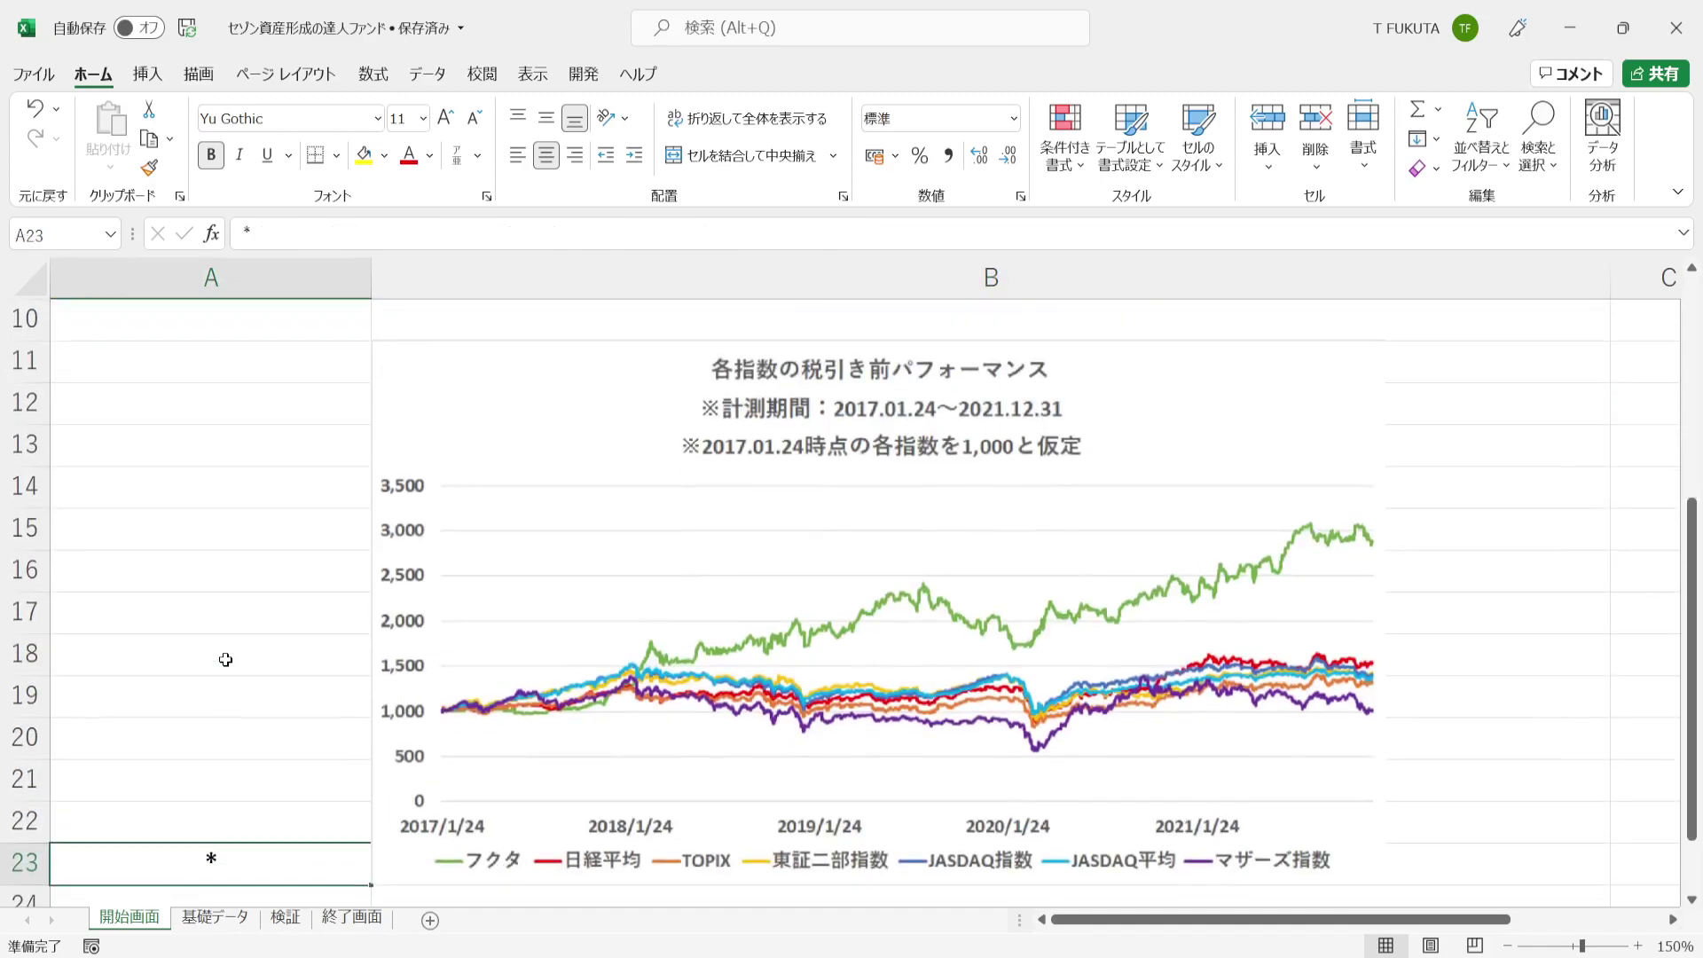
Open the 基礎データ sheet and review the fund's name, start date, investment target, redemption date and trust fee in B2 to B6
click(217, 917)
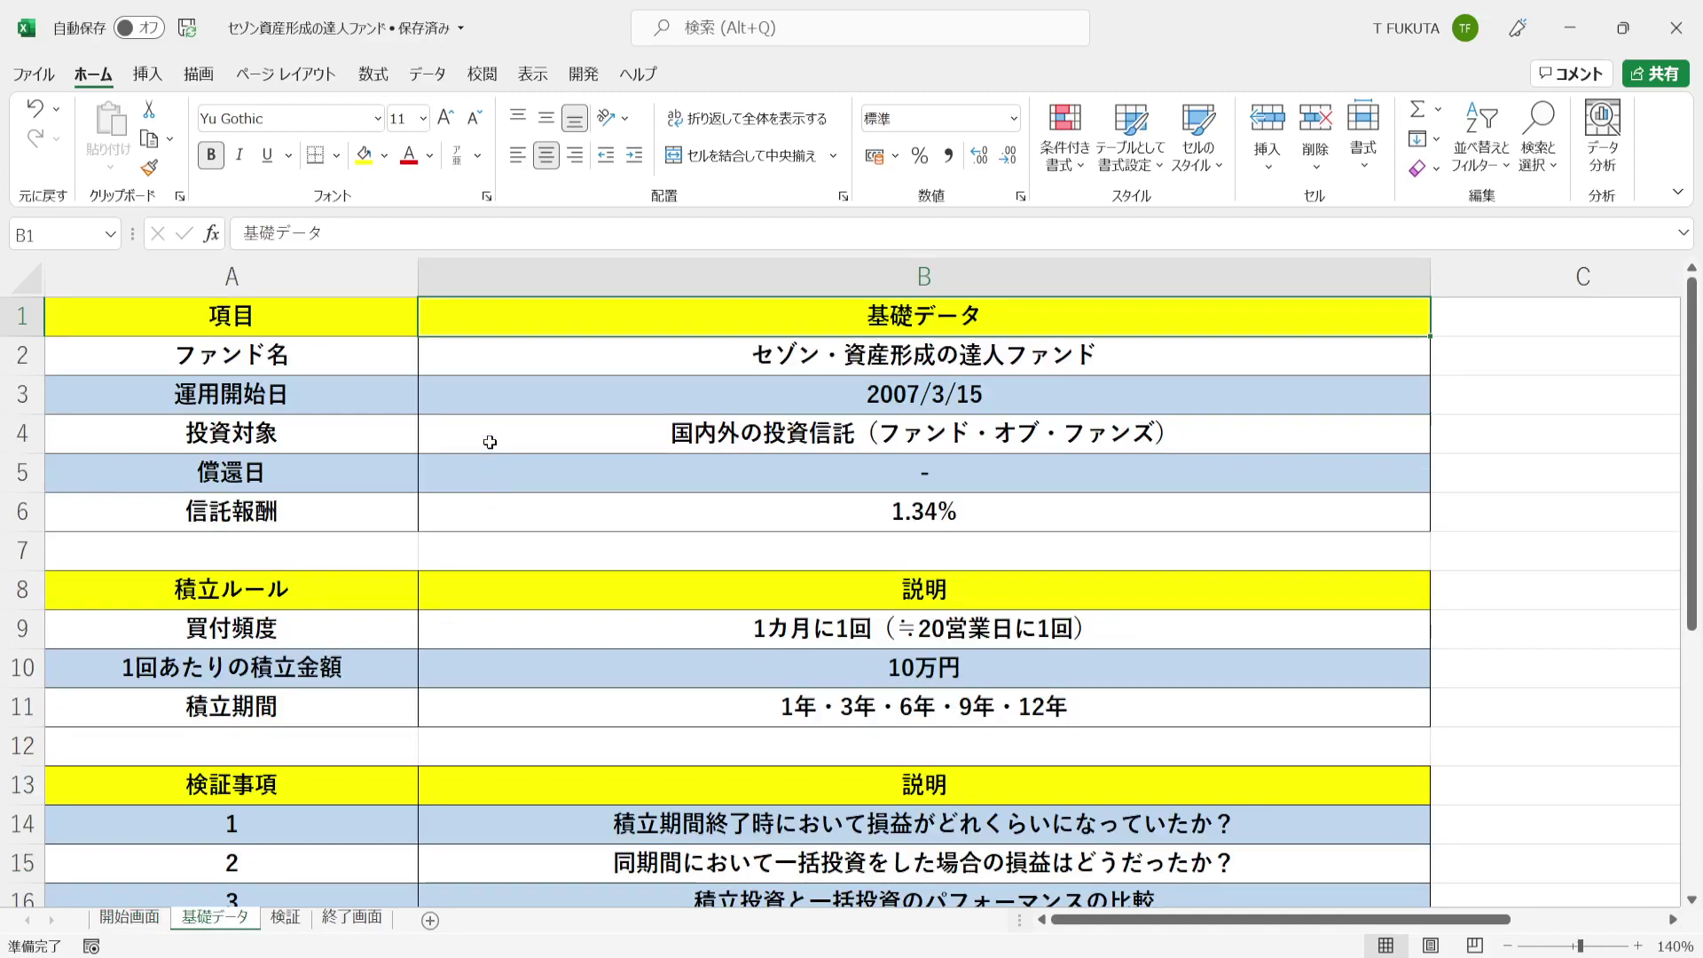
click(491, 358)
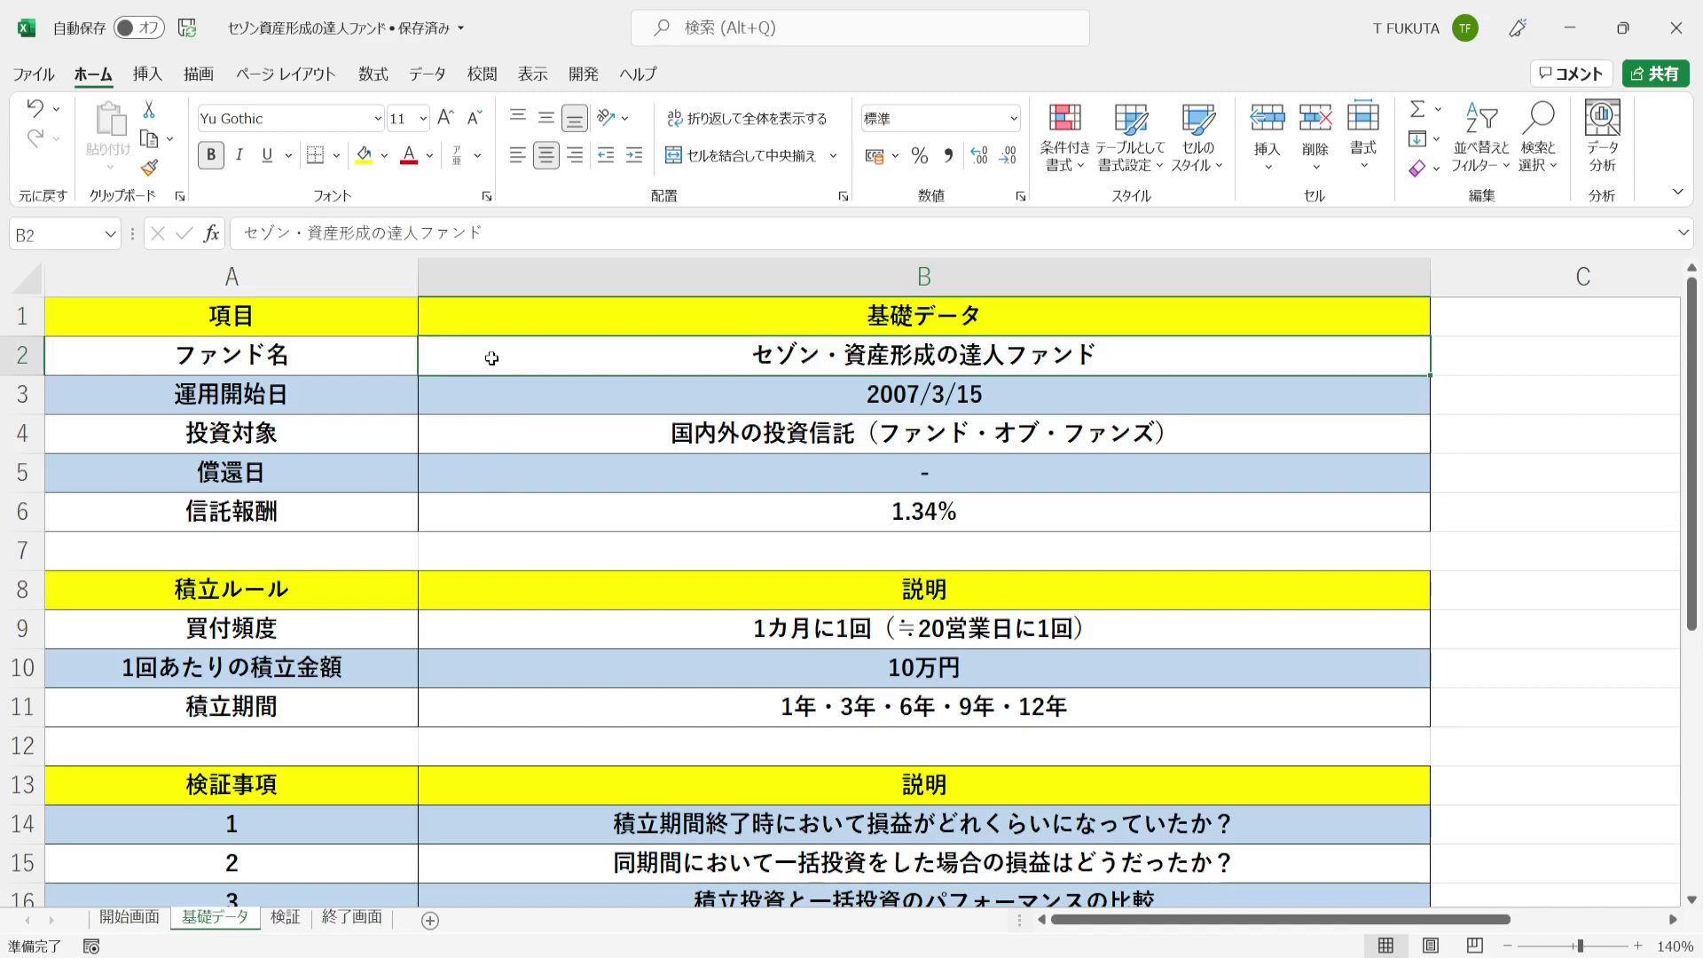
click(507, 400)
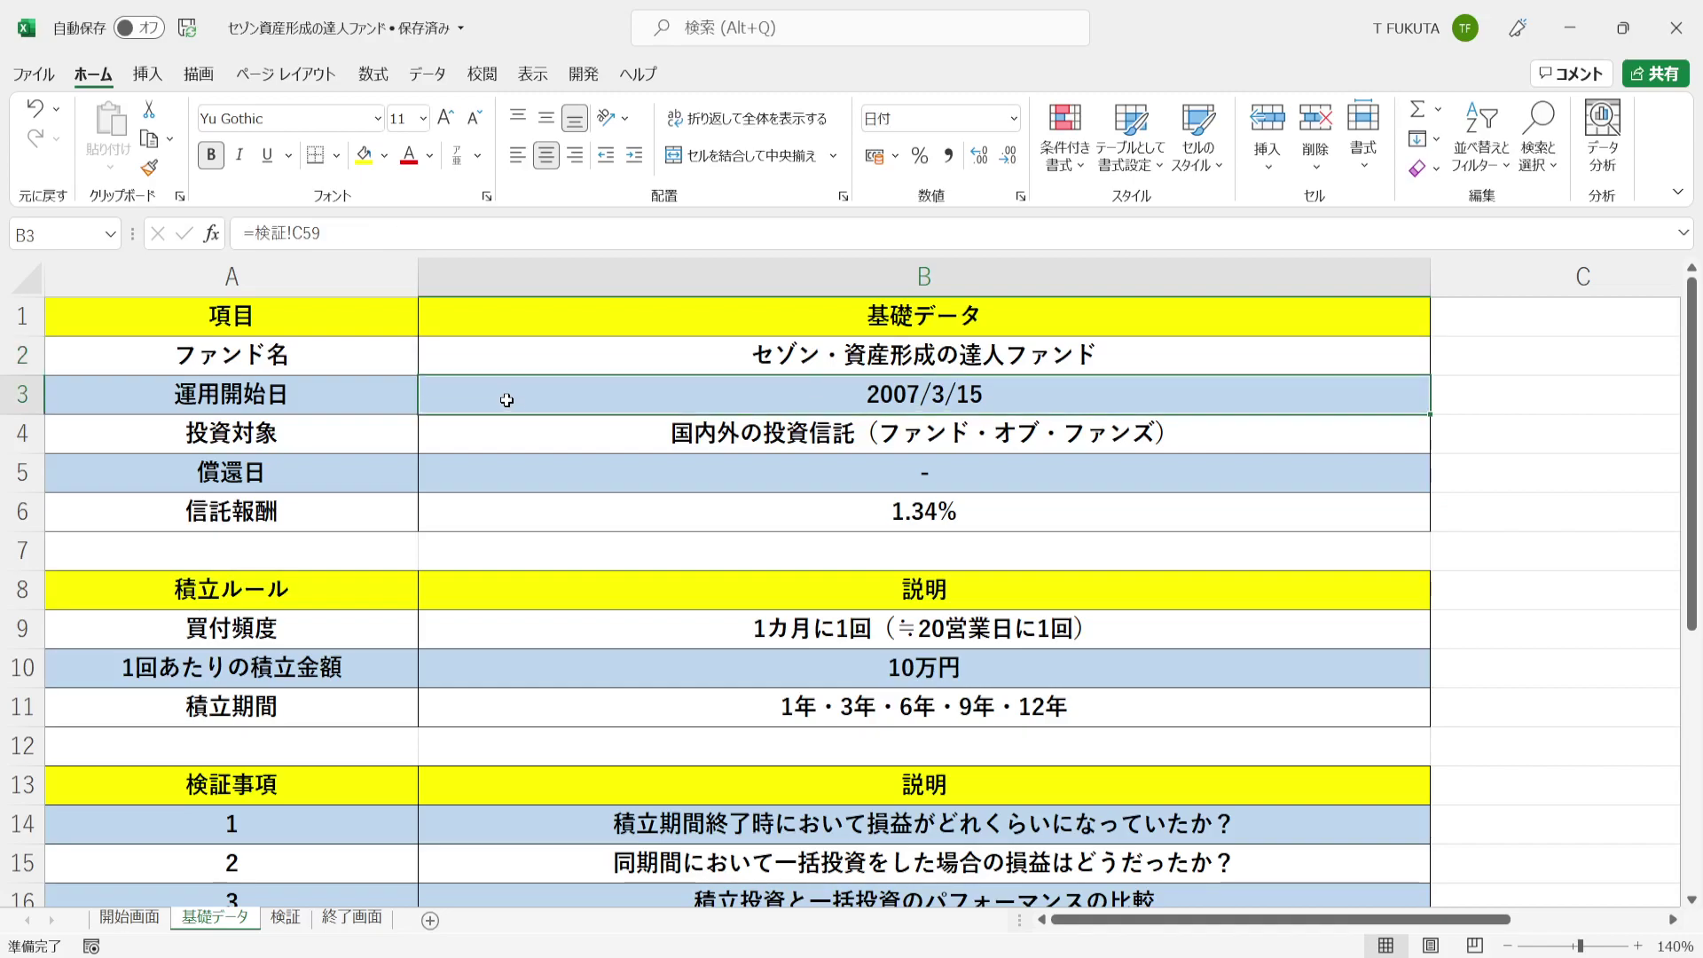
click(520, 441)
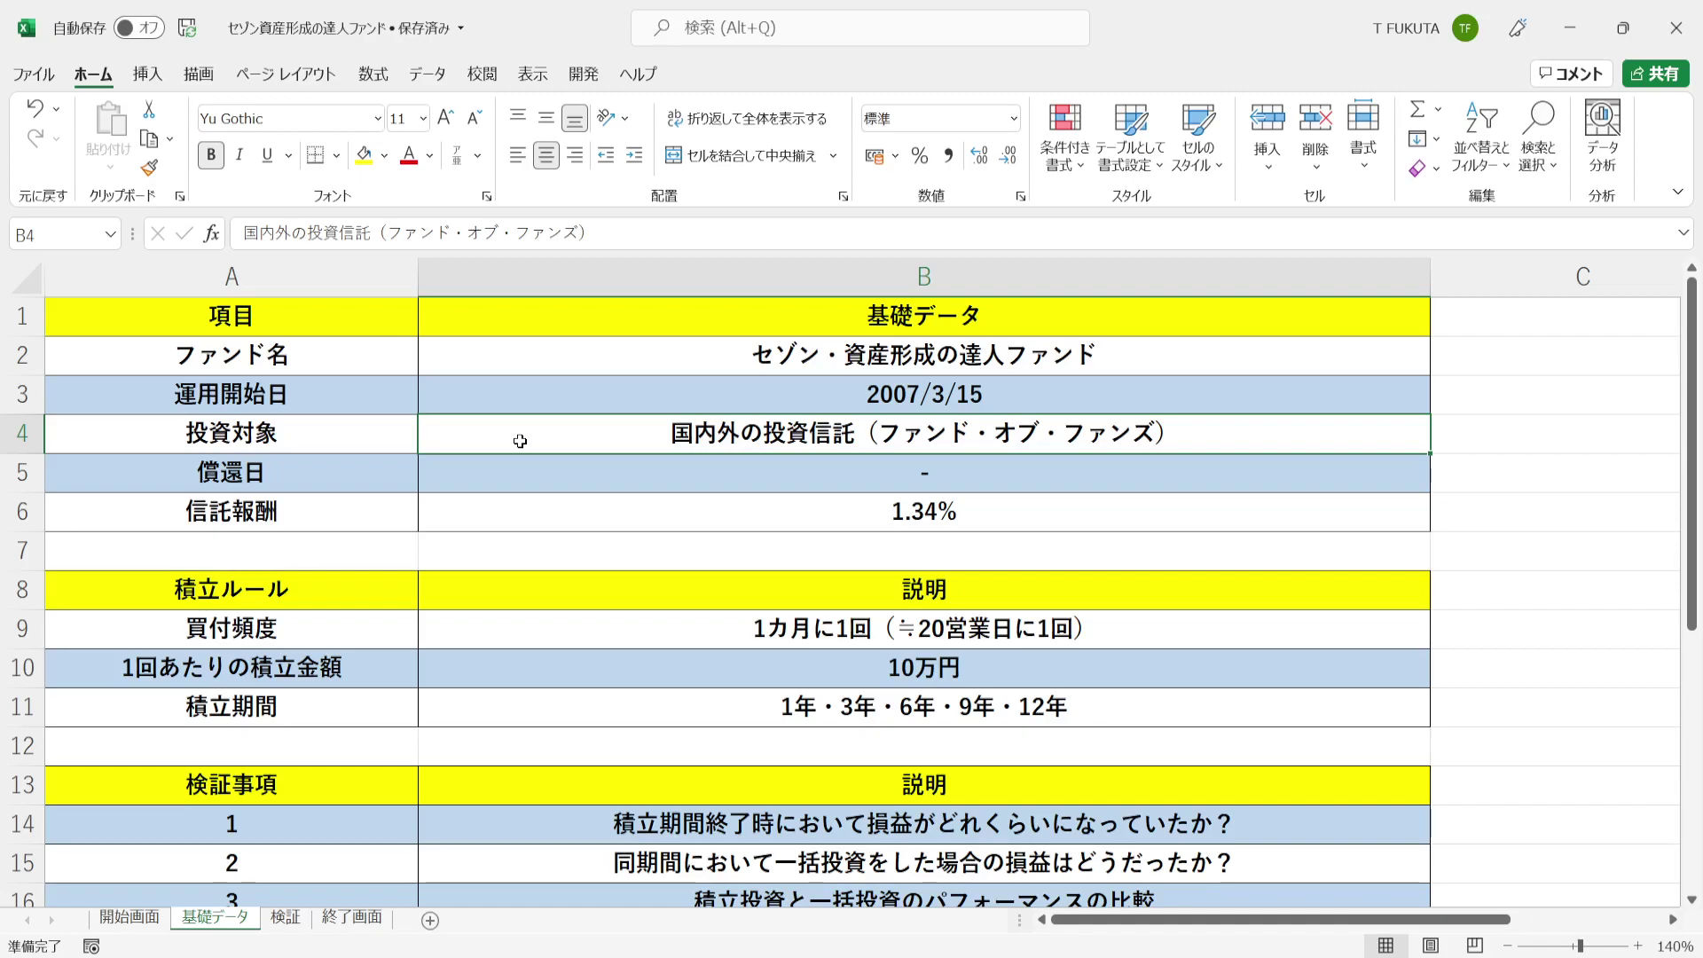
key(Down)
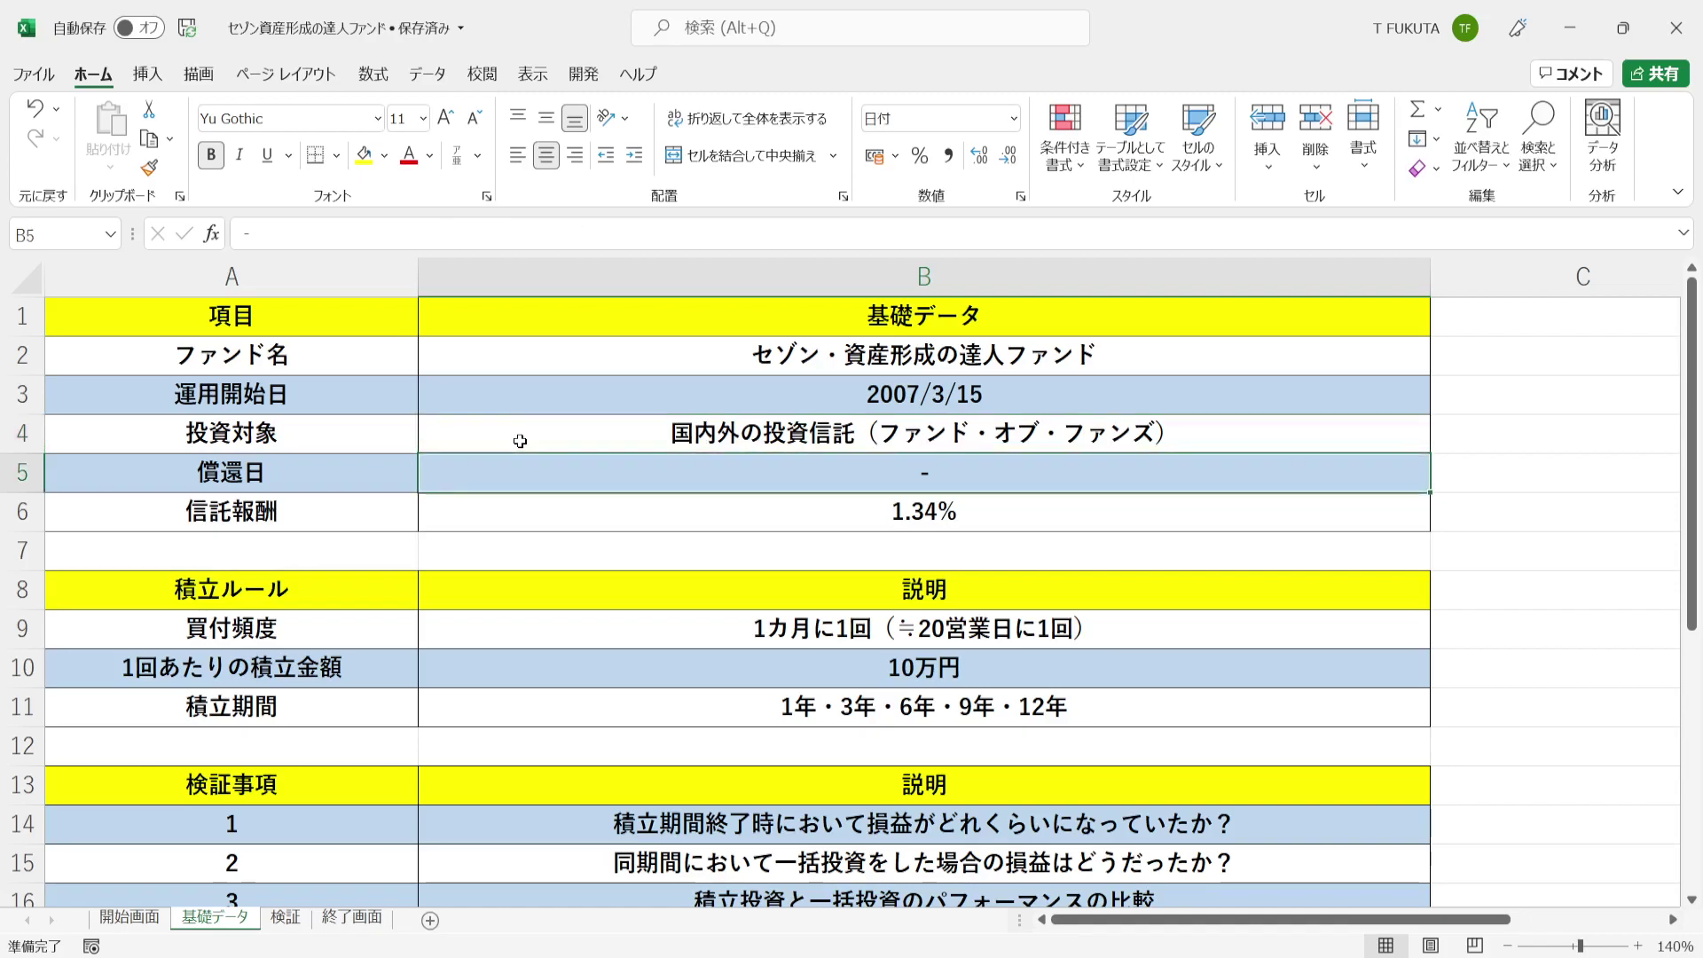
click(585, 514)
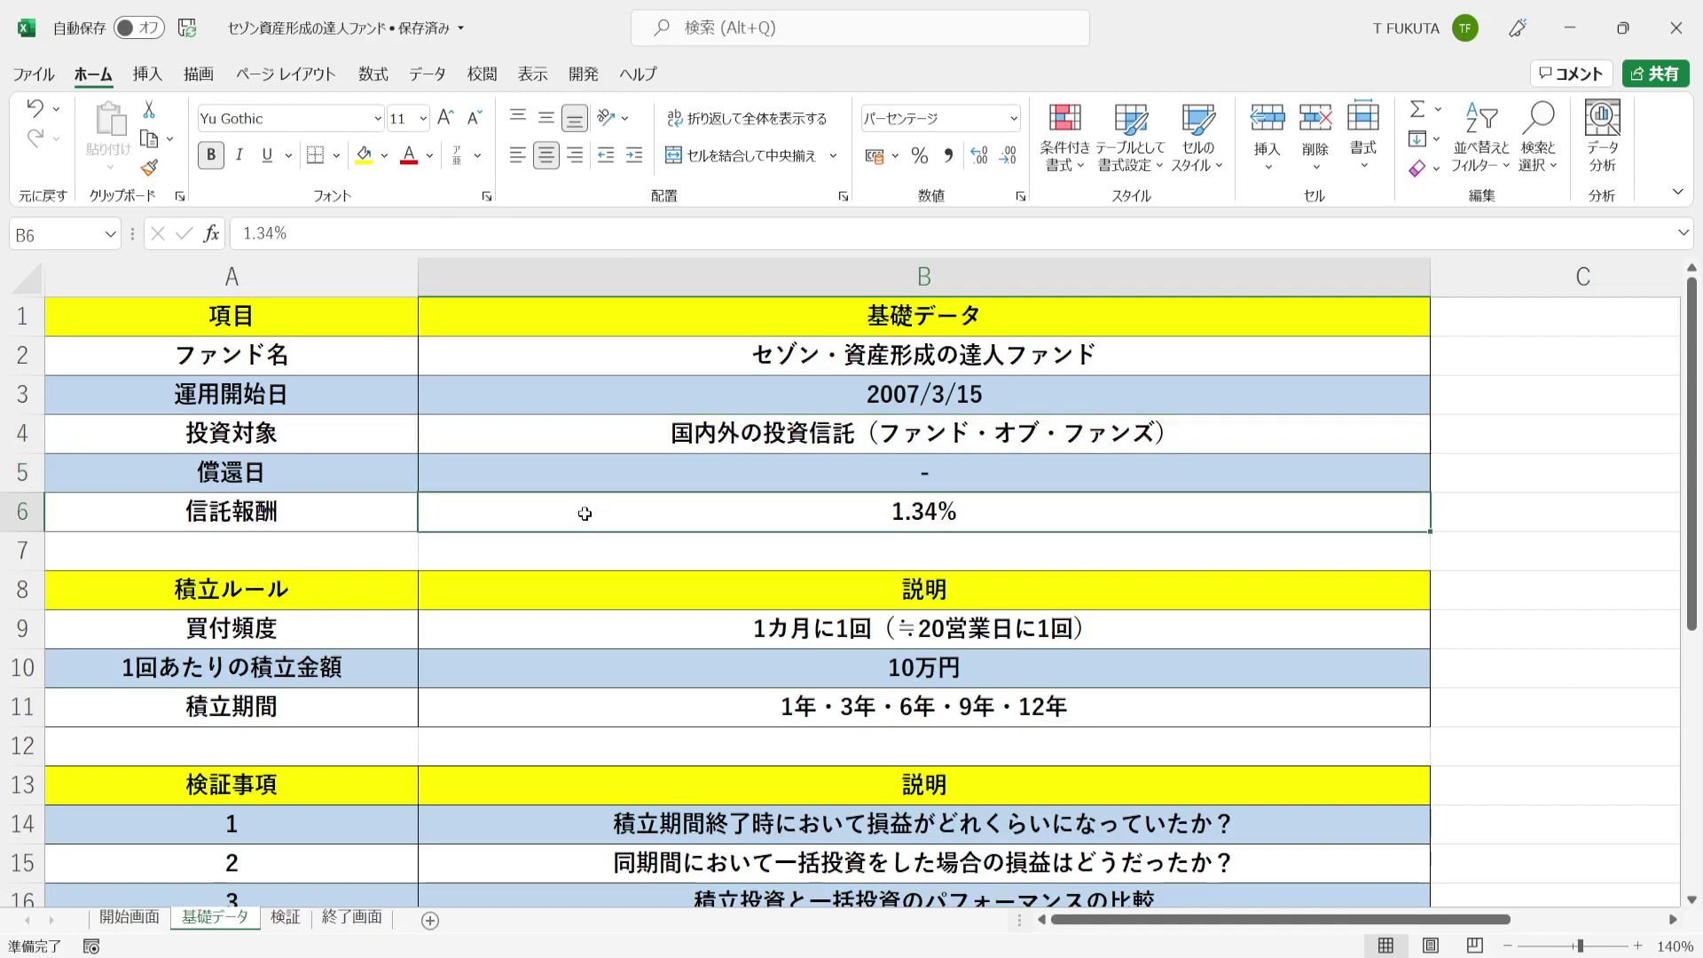
Review the 積立ルール table's purchase frequency, amount per purchase and accumulation periods in rows 9 to 11
click(394, 586)
mouse_move(392, 628)
mouse_down()
mouse_move(396, 700)
mouse_move(379, 635)
mouse_up()
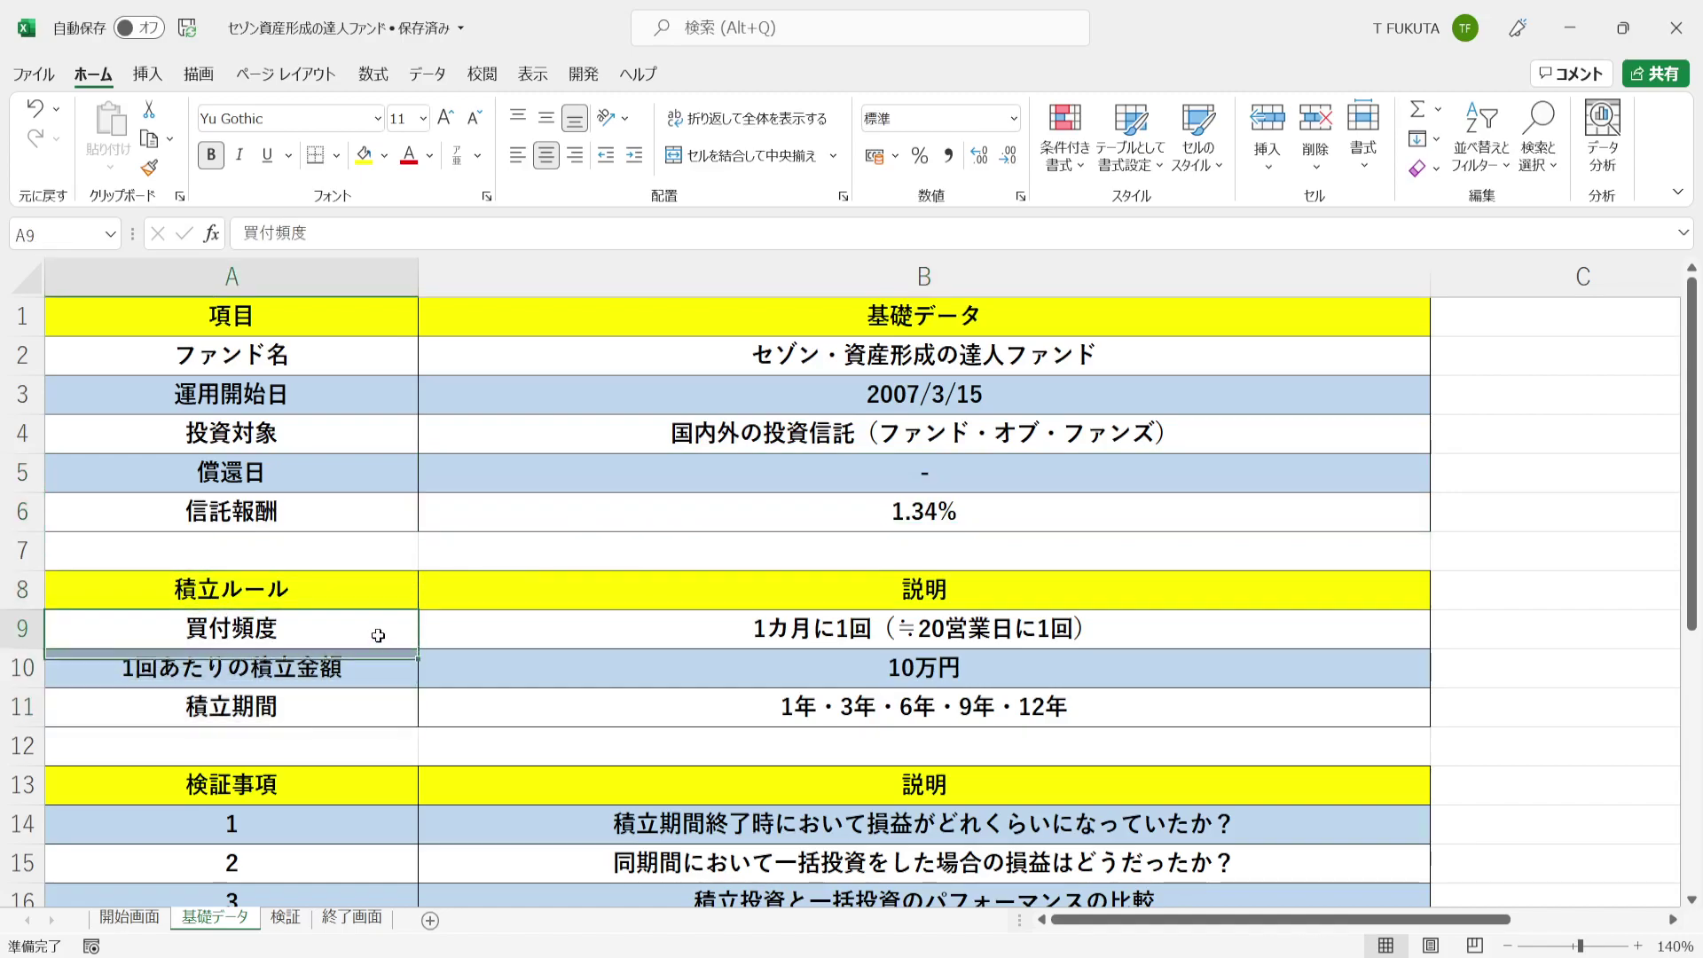
click(581, 642)
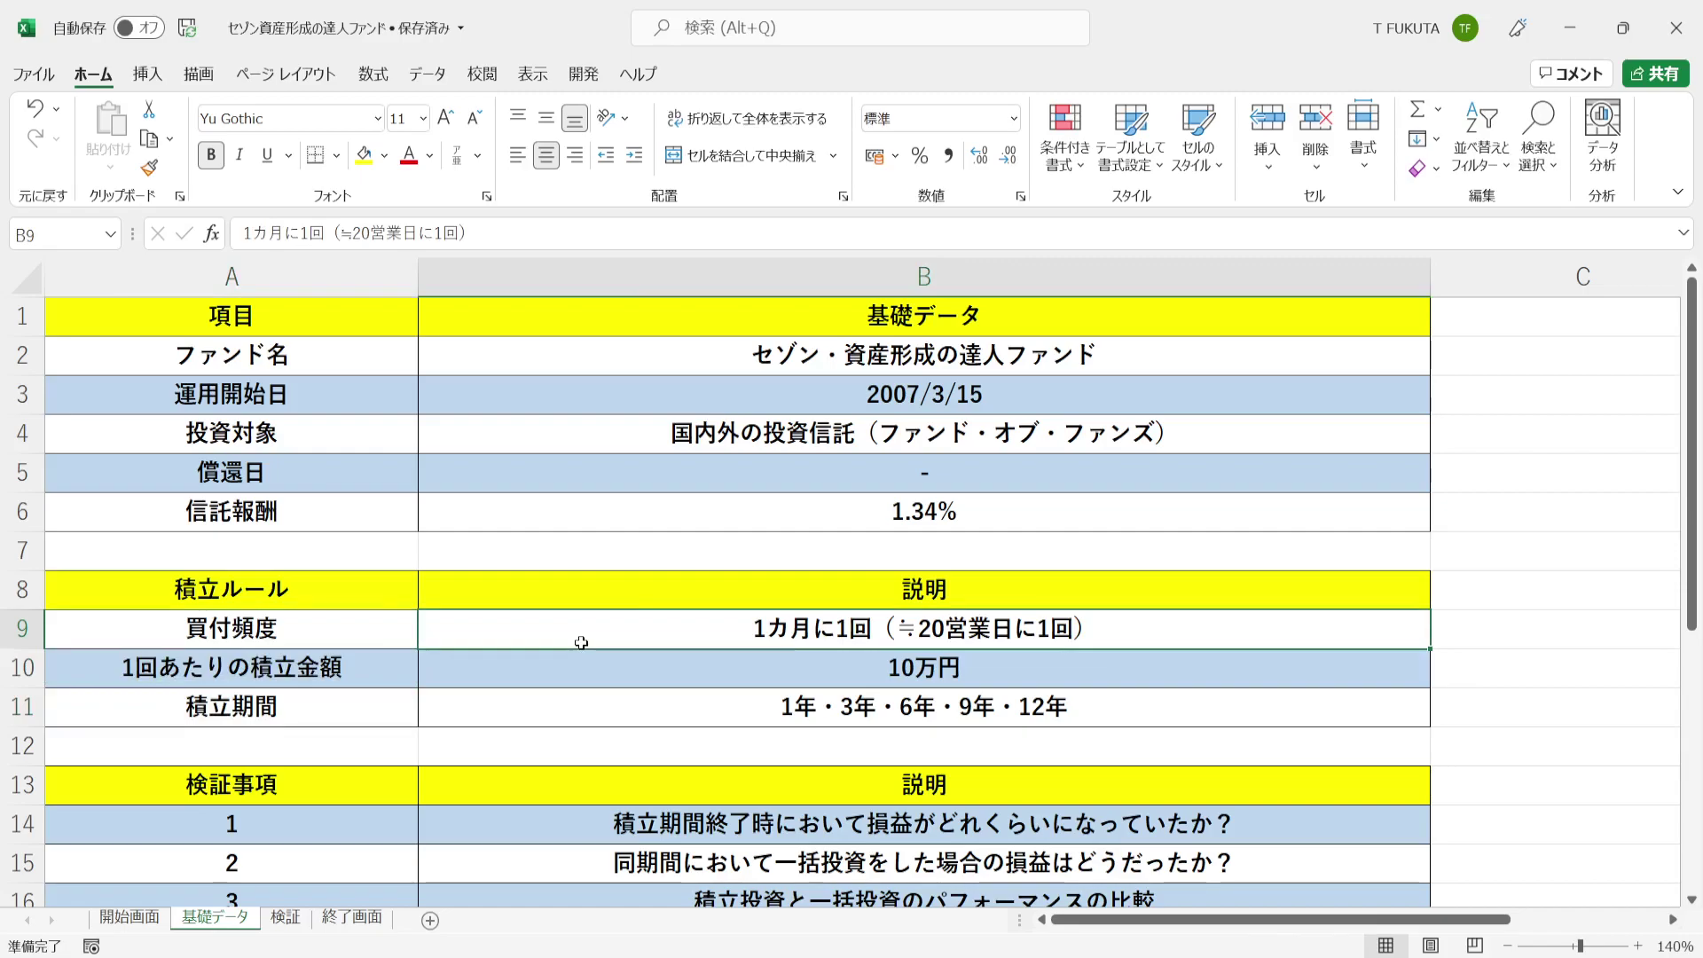
click(397, 661)
click(467, 661)
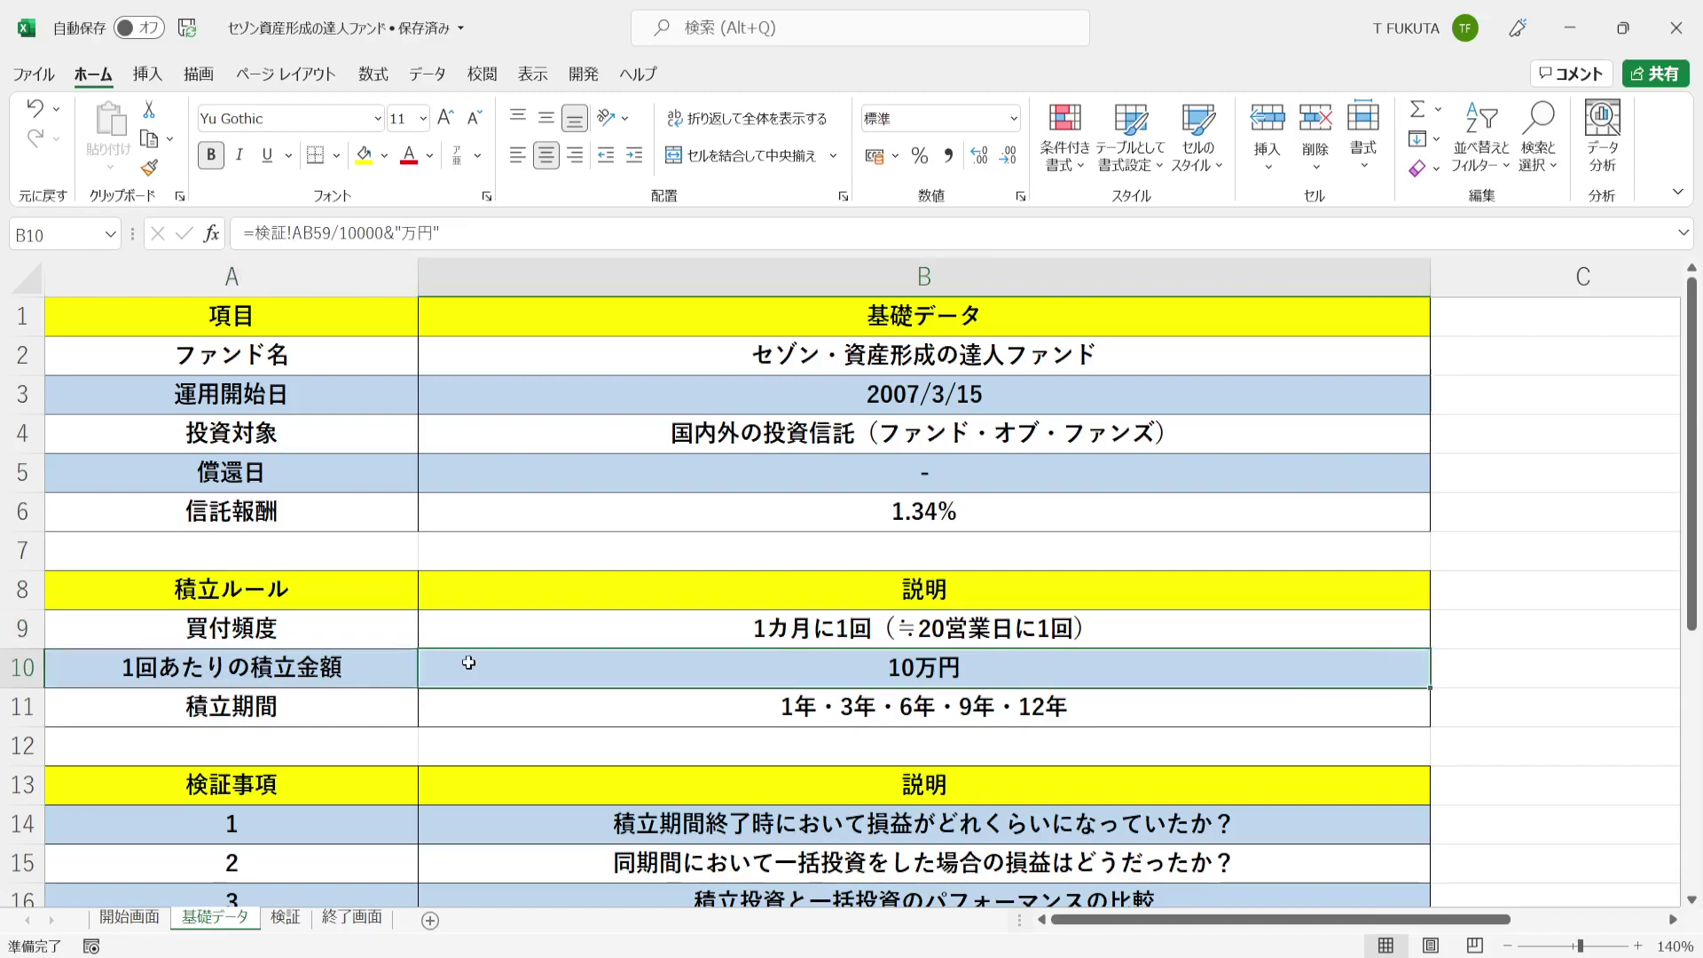
click(377, 712)
click(507, 712)
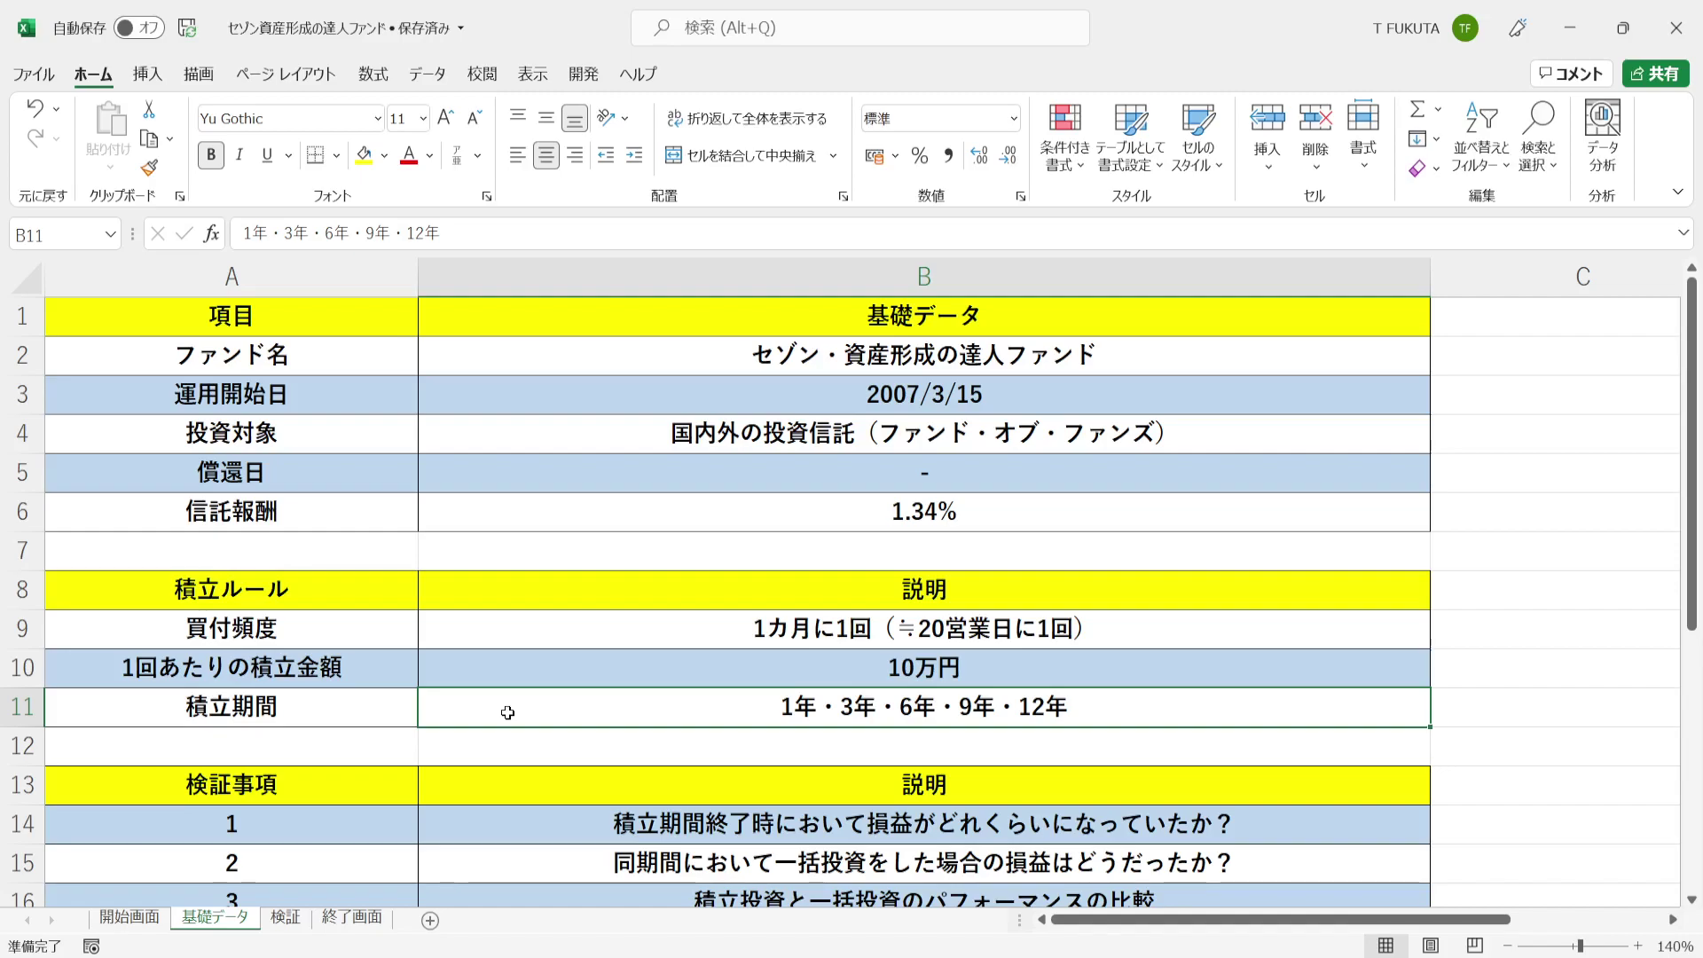
Review the three 検証事項 questions in rows 14 to 16 and the verification period in row 17
key(Down)
key(Down)
key(Down)
key(Down)
key(Down)
key(Down)
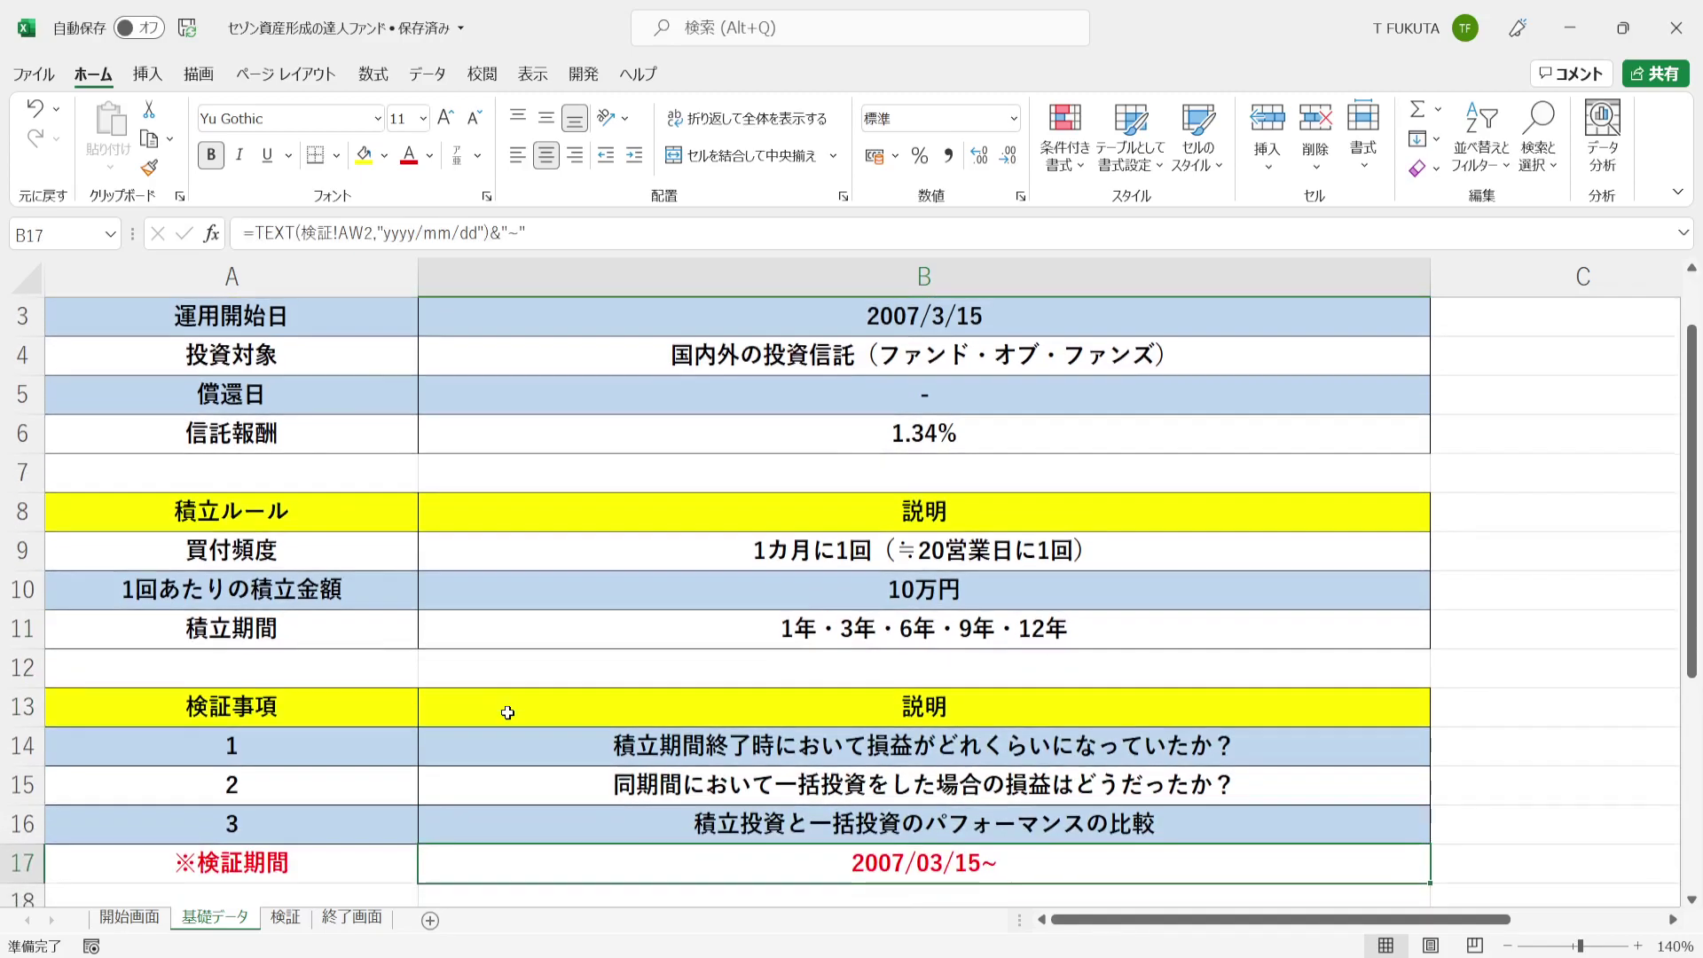
click(376, 753)
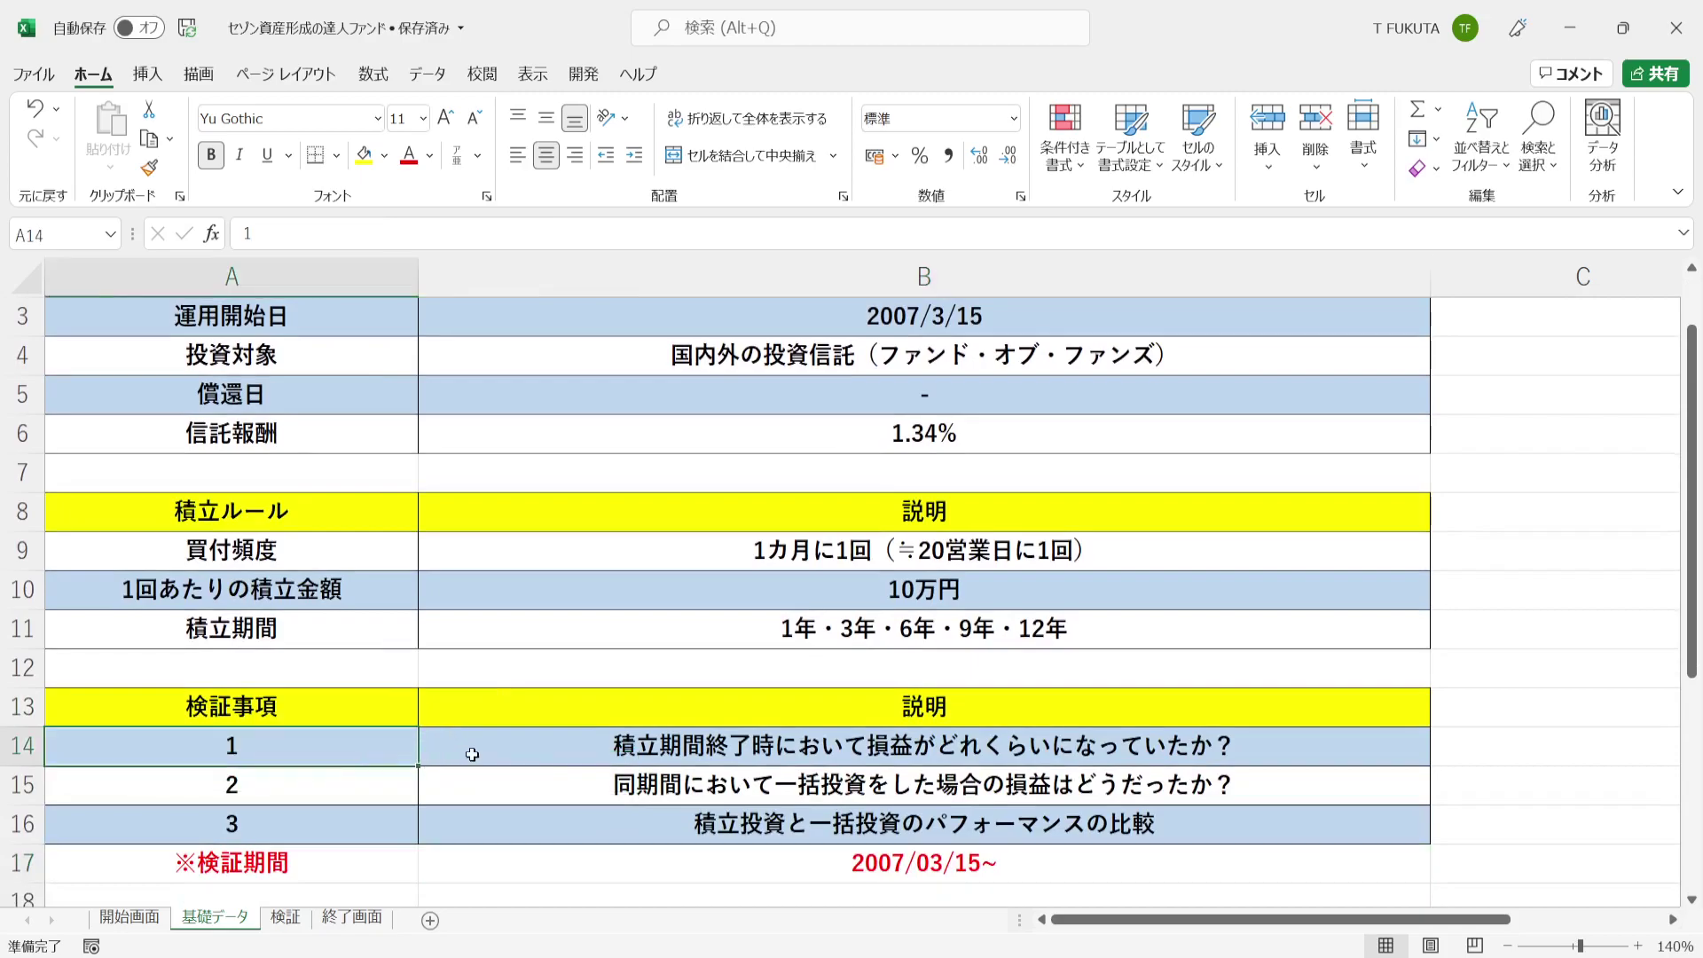
click(472, 755)
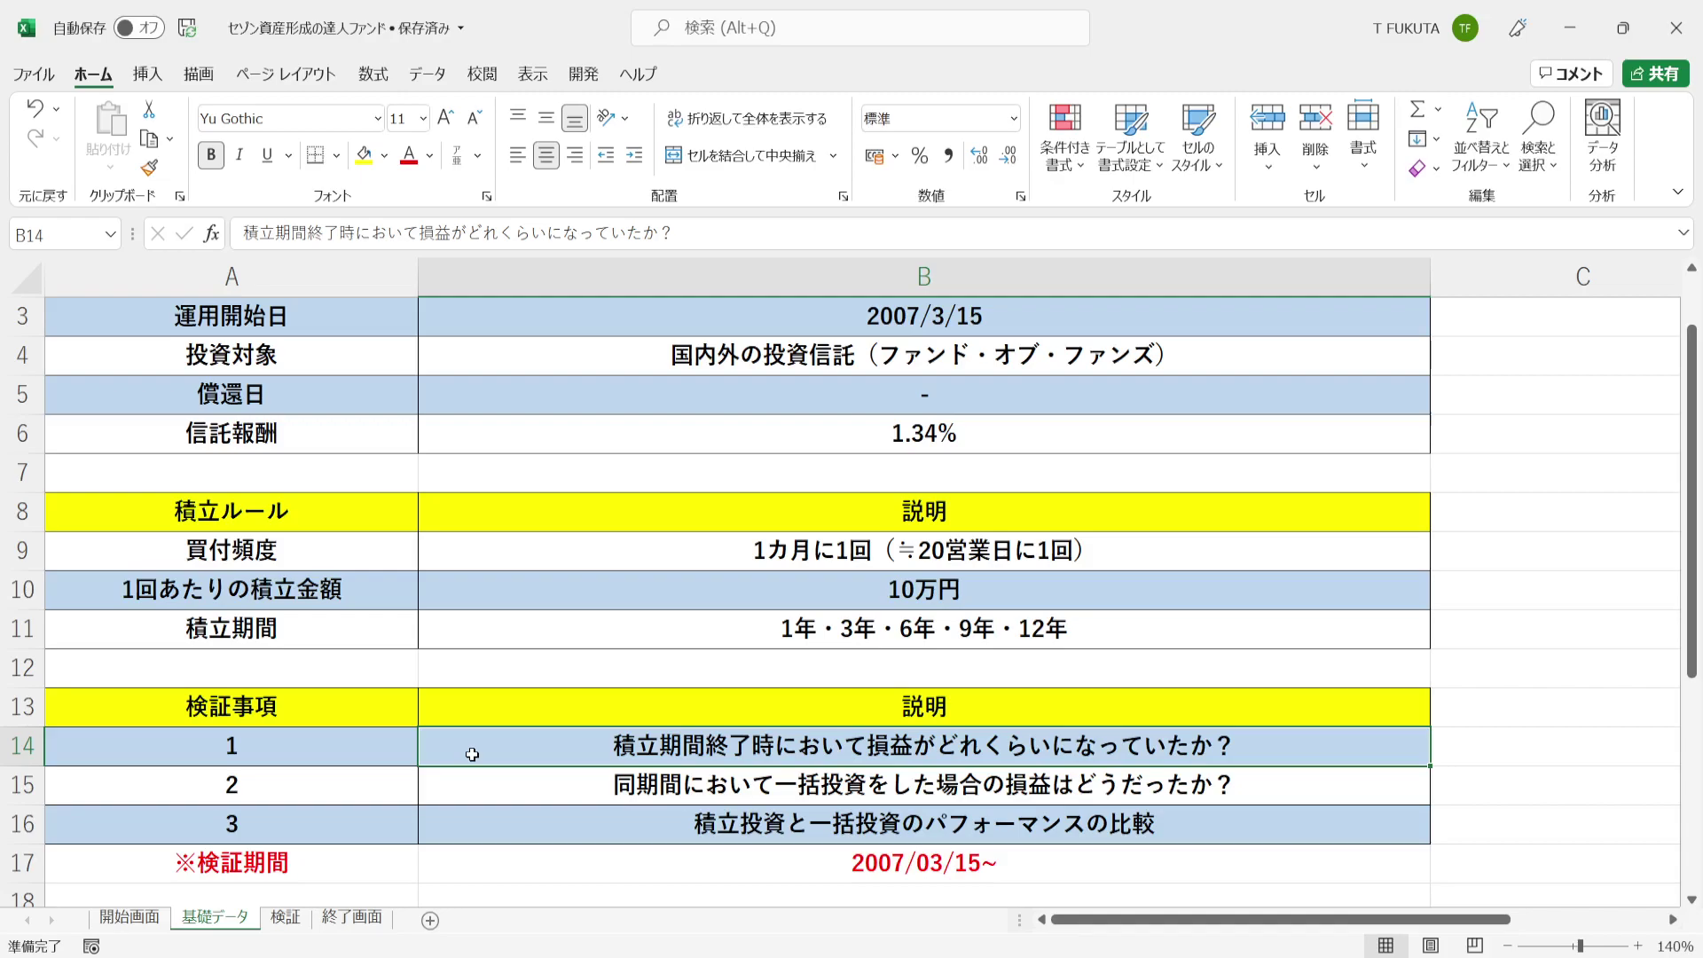
click(489, 778)
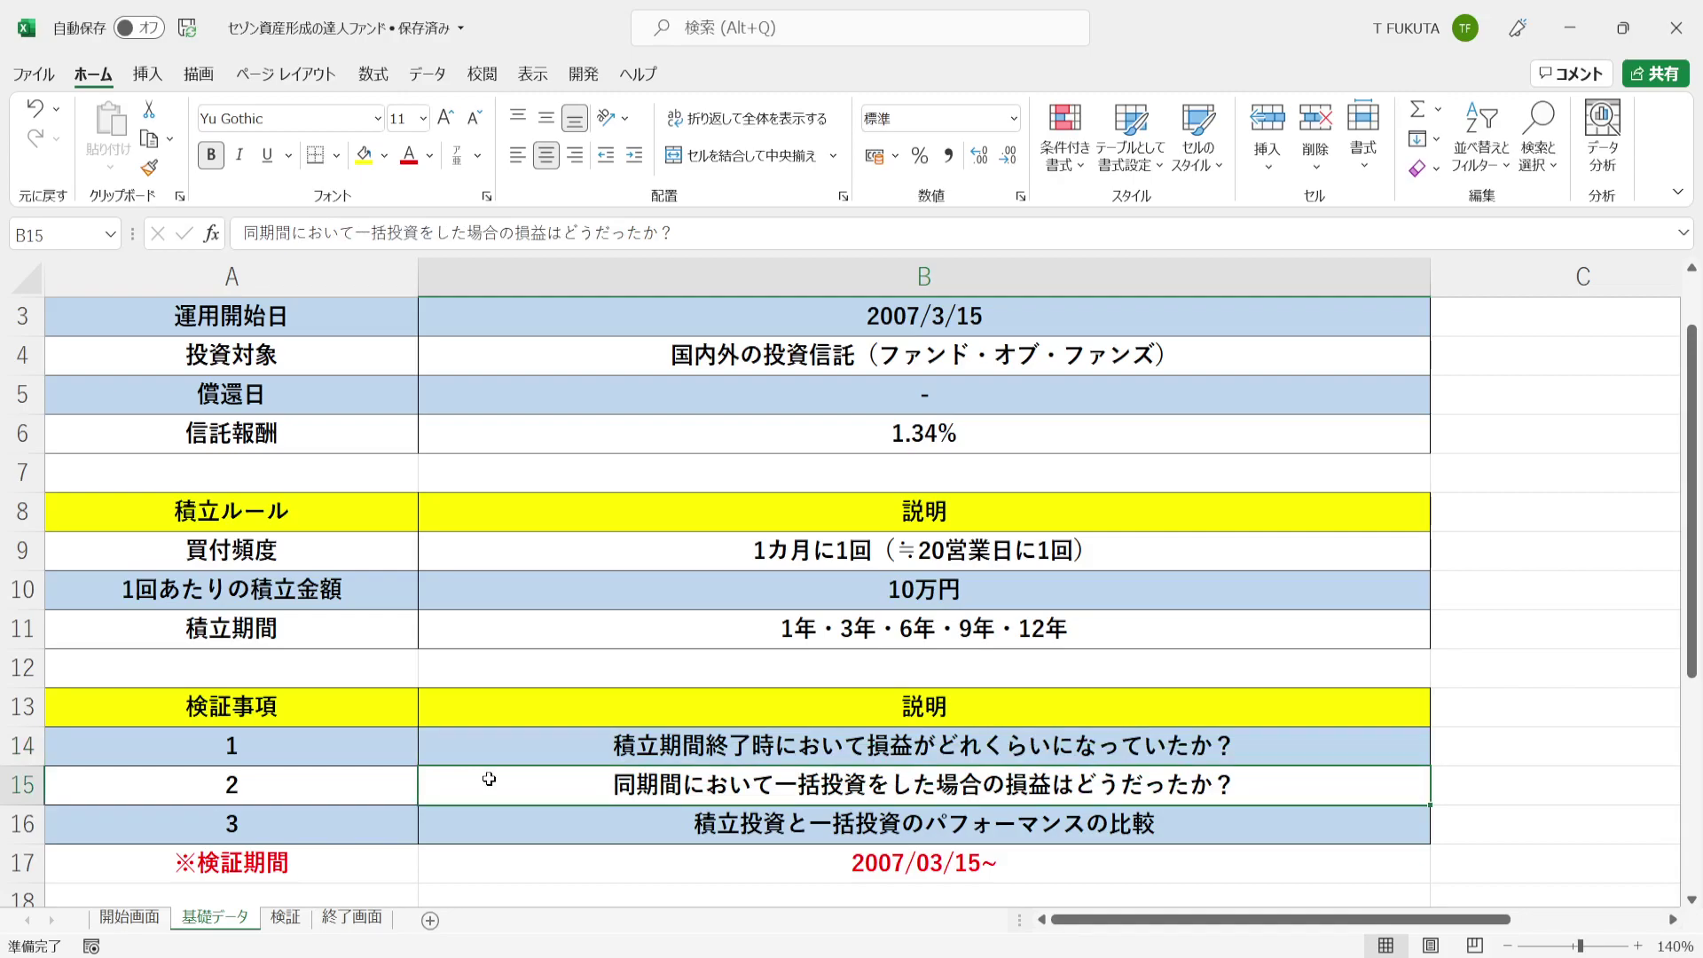
click(513, 819)
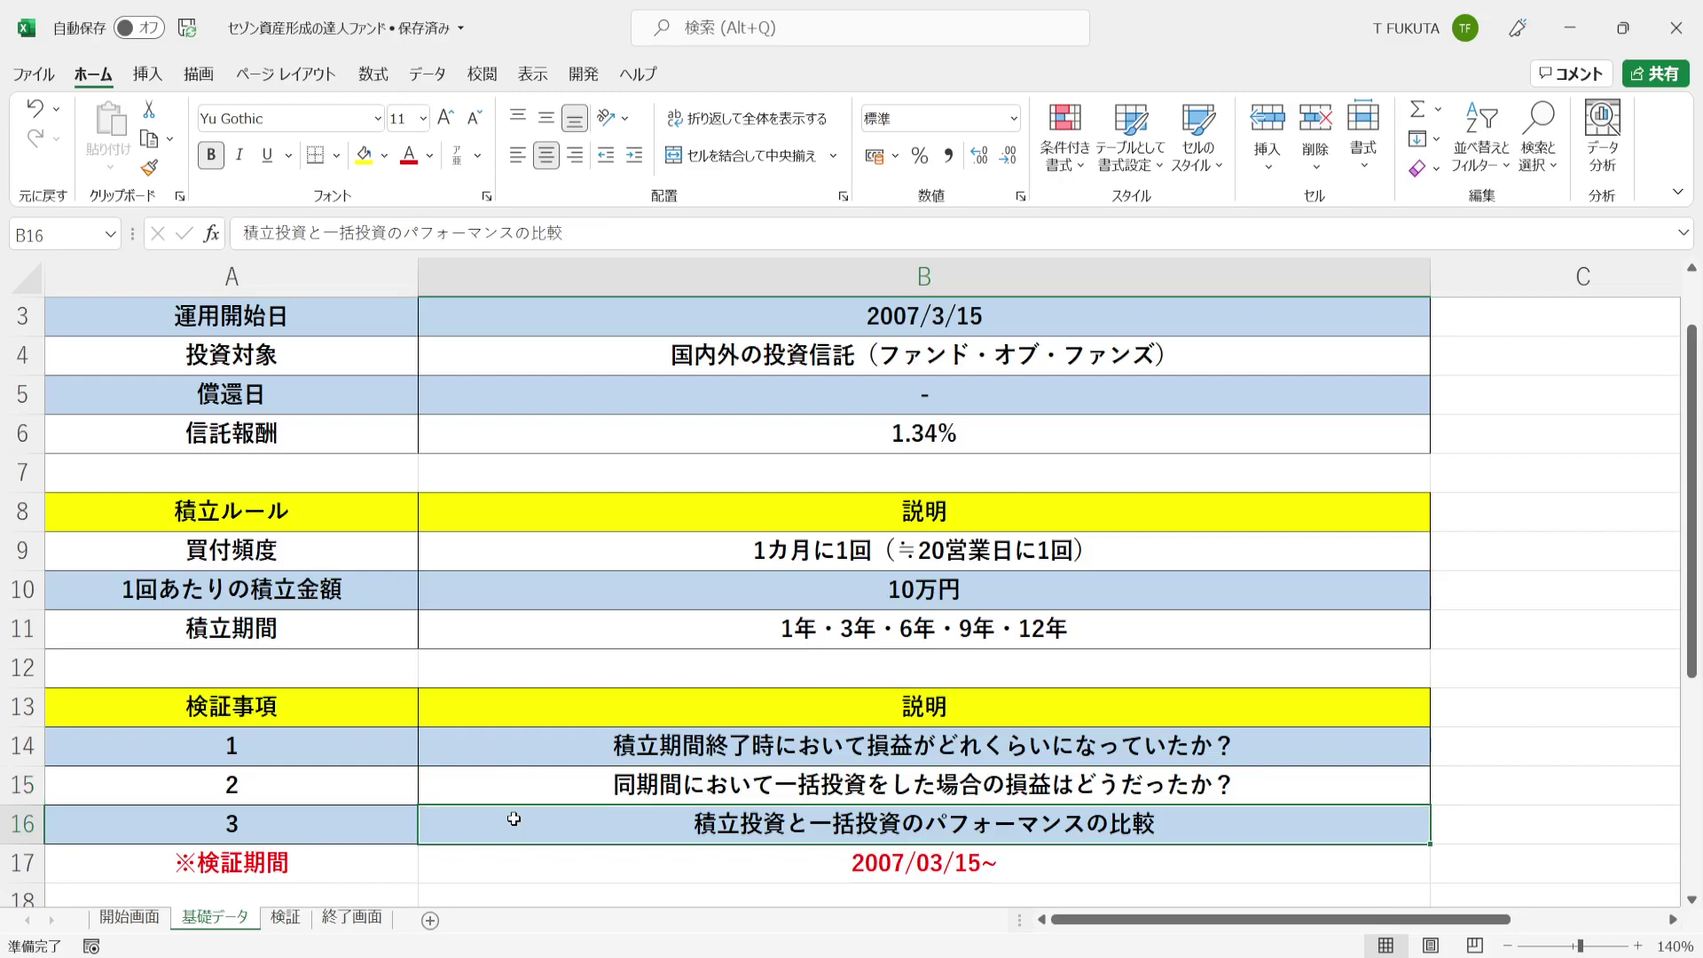
click(377, 854)
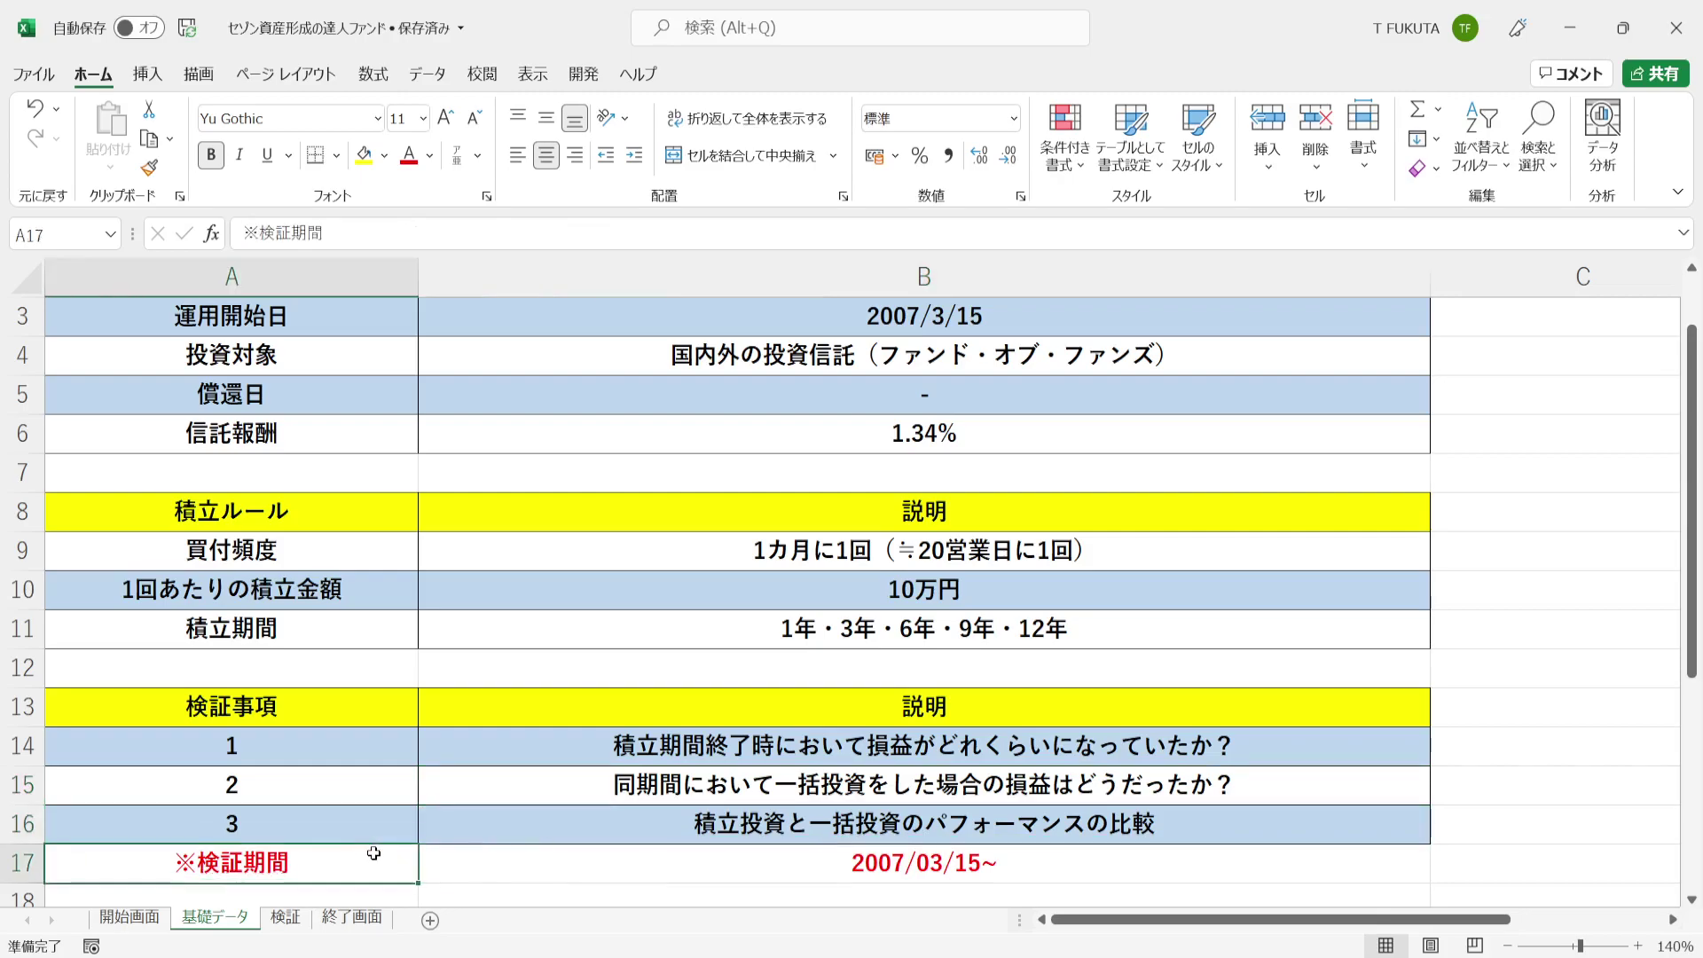
click(513, 852)
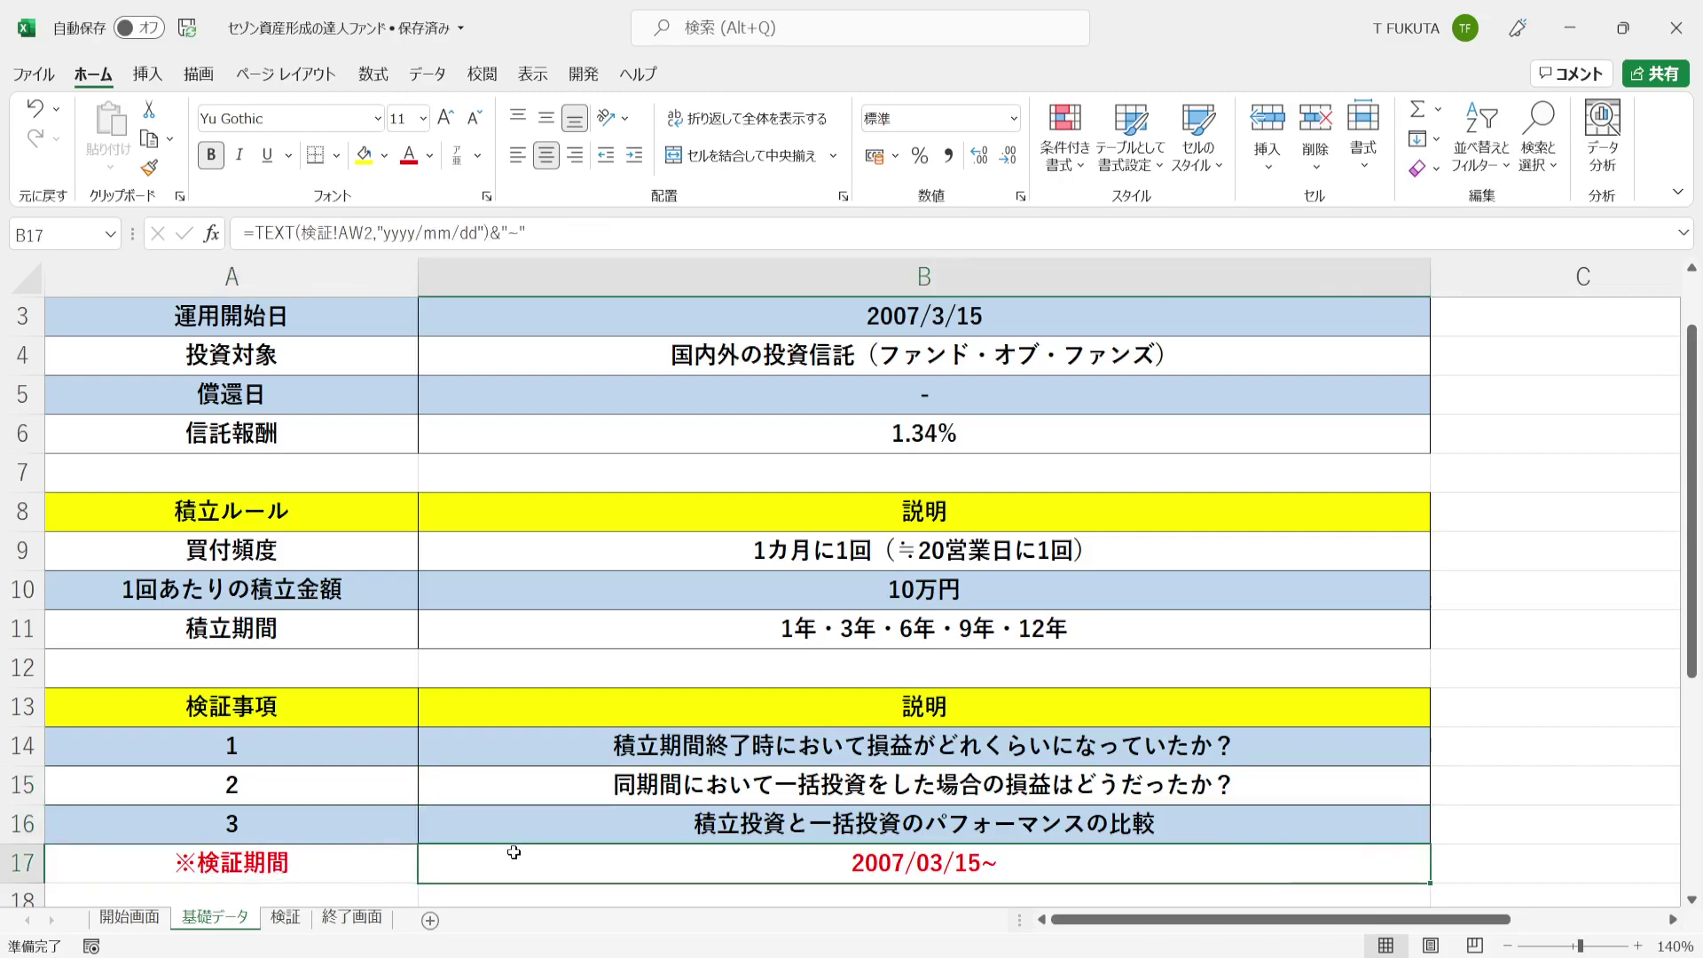
Review the return types in rows 20 to 22 of the リターンの種類 table, ending on the 分配金込み entry
key(Down)
key(Down)
key(Down)
key(Down)
key(Down)
key(Down)
key(Down)
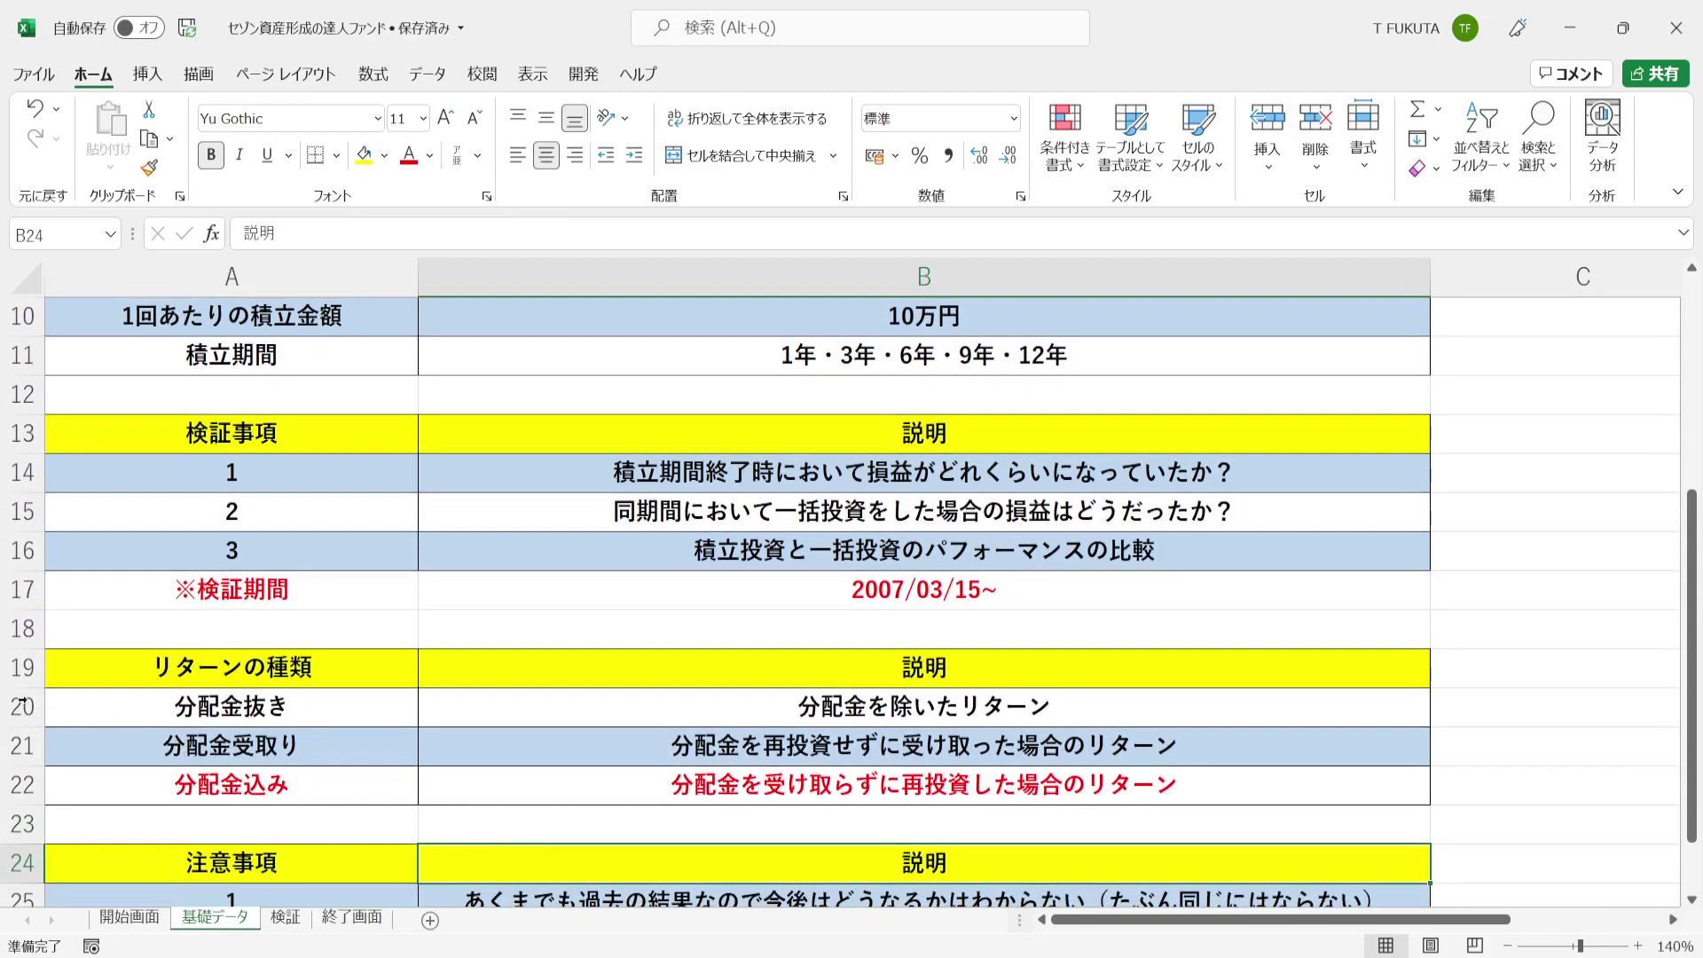
drag(33, 707, 33, 790)
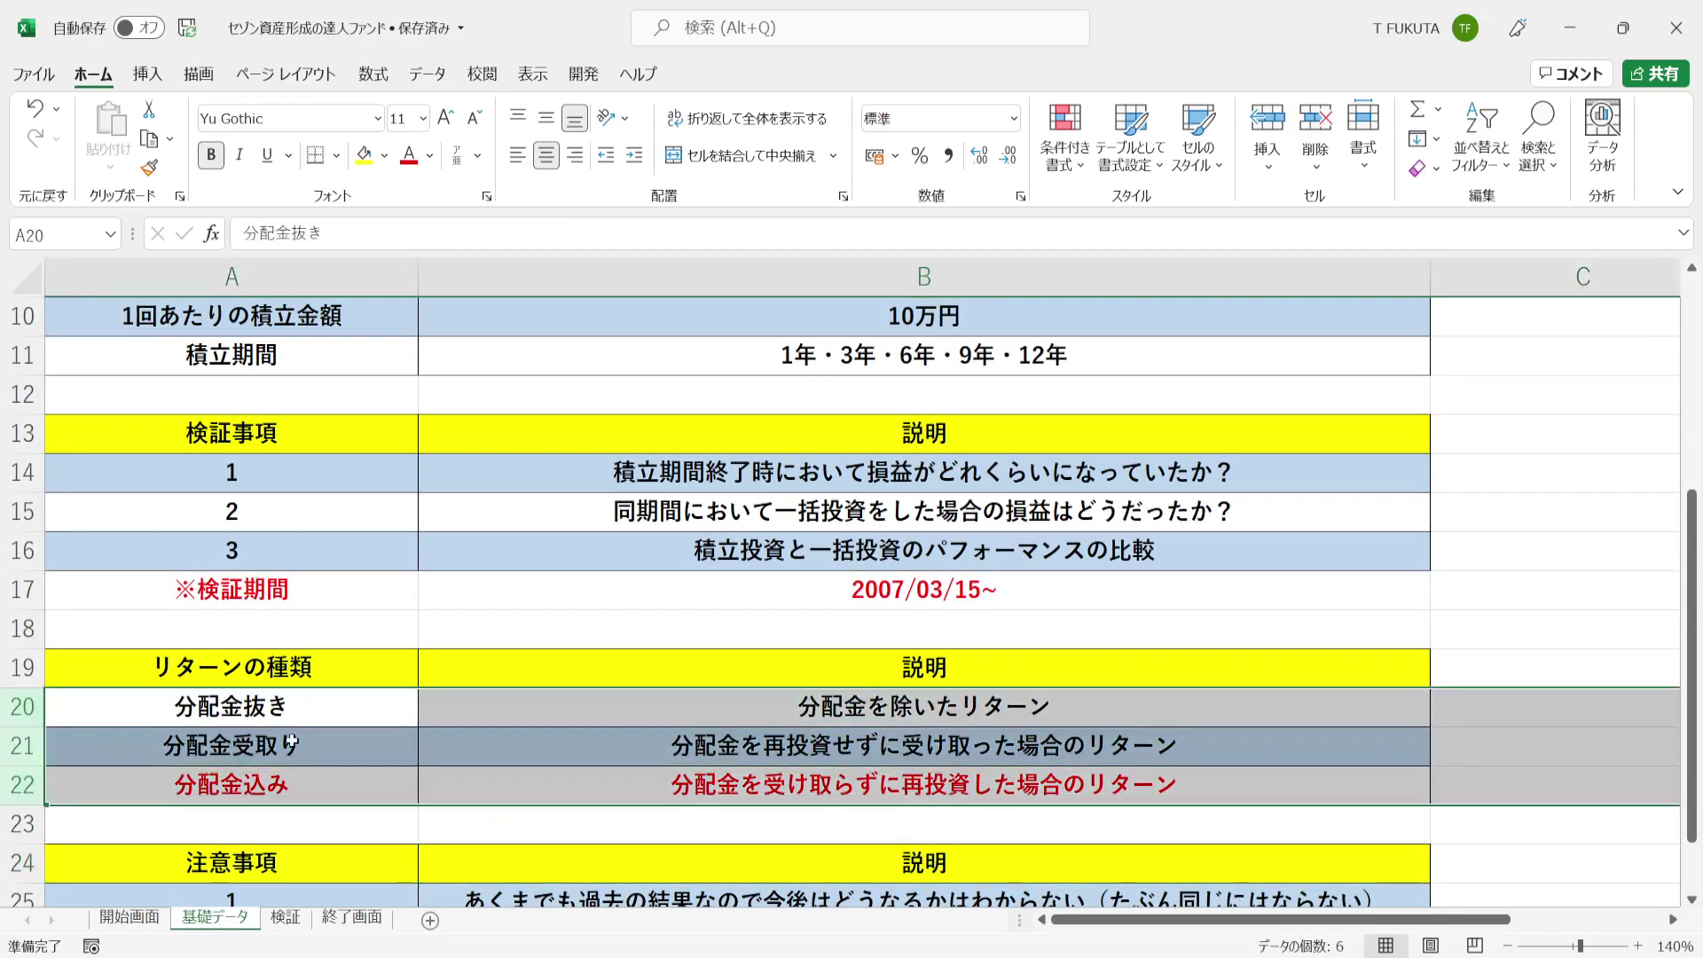
click(519, 789)
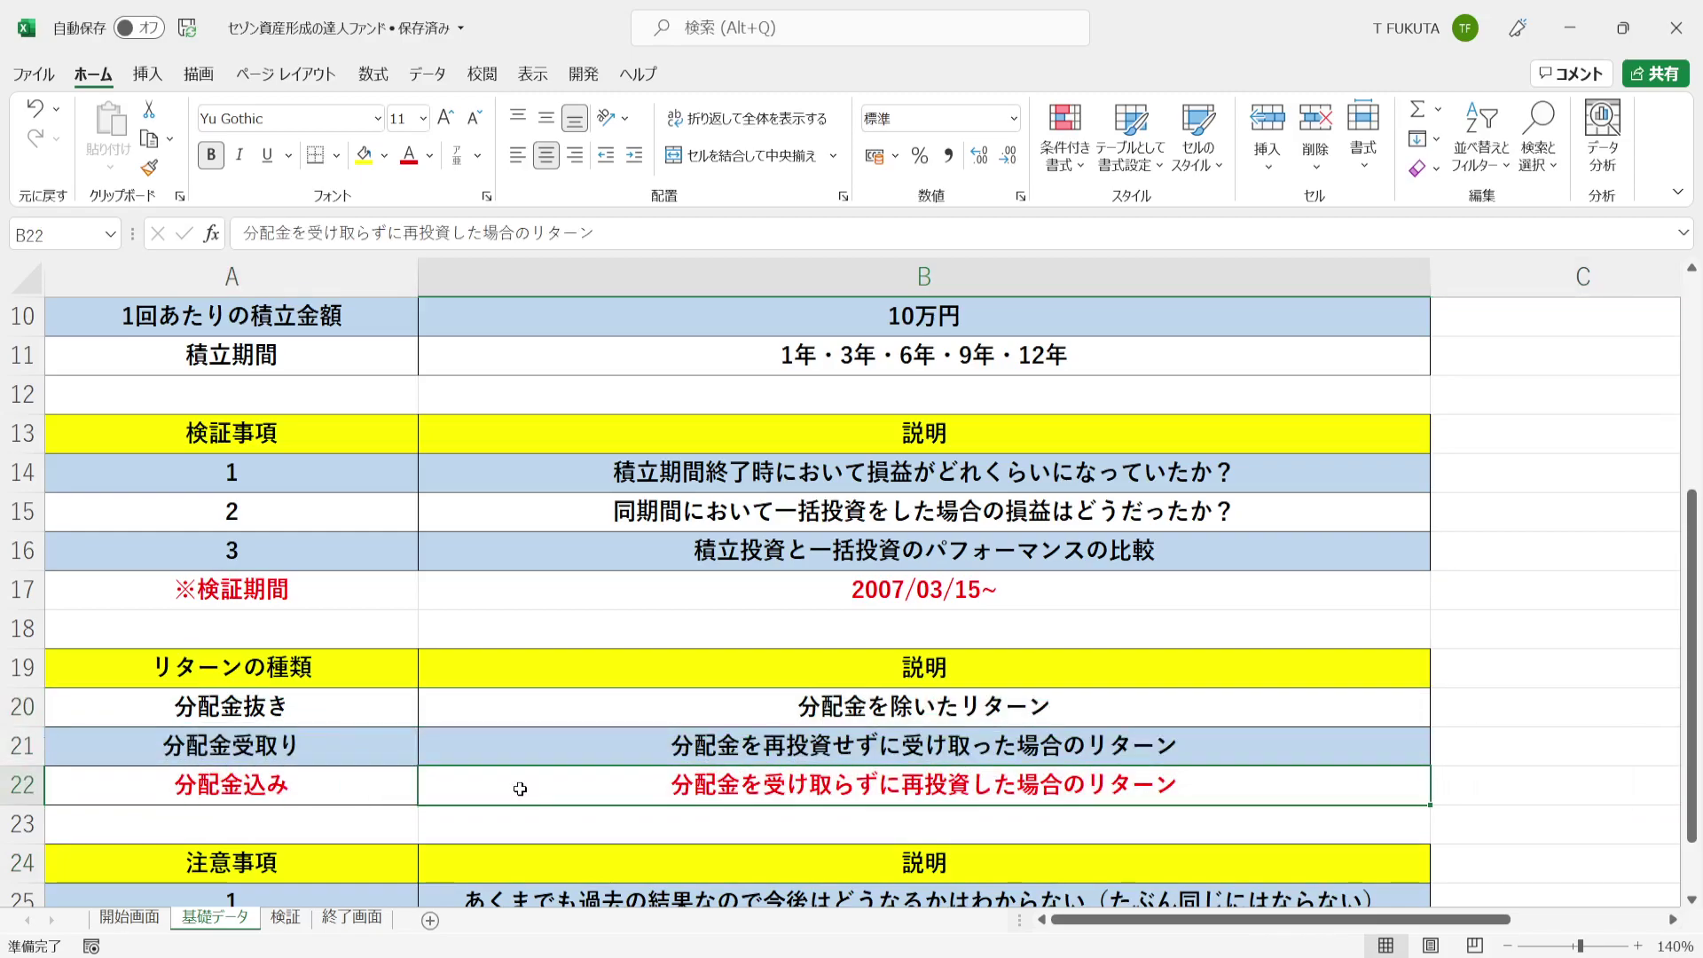
click(384, 784)
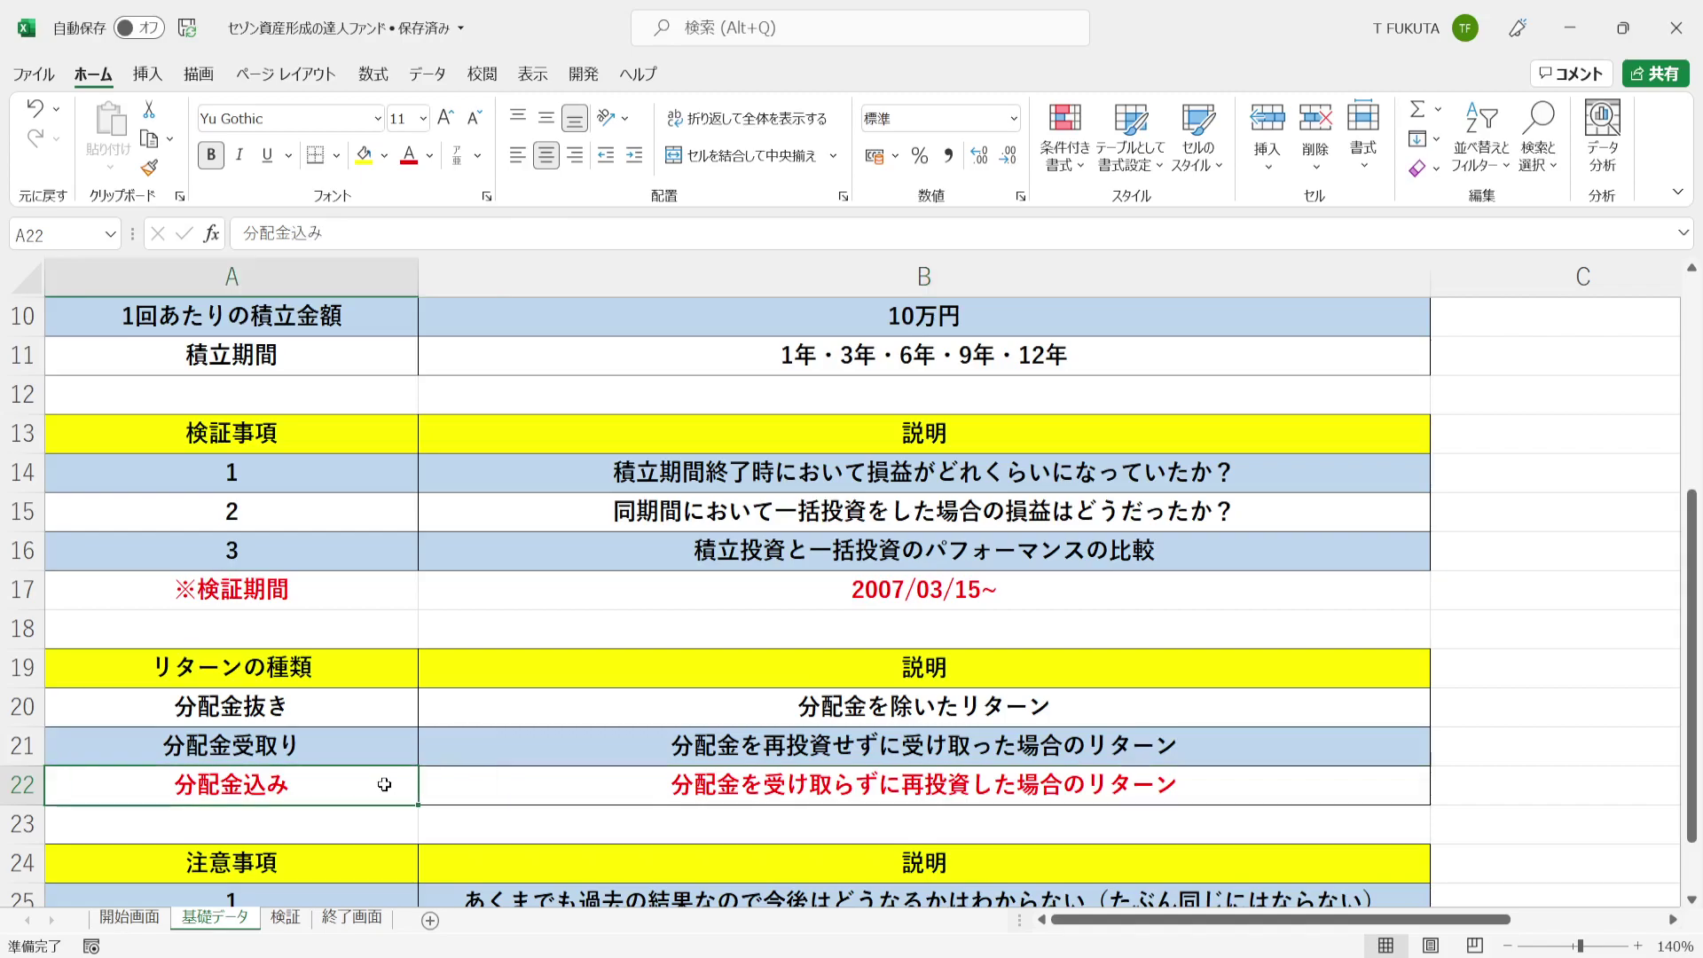
Read the two cautionary notes in B25 and B26 of the 注意事項 table
key(Down)
key(Down)
key(Down)
key(Down)
key(Down)
key(Down)
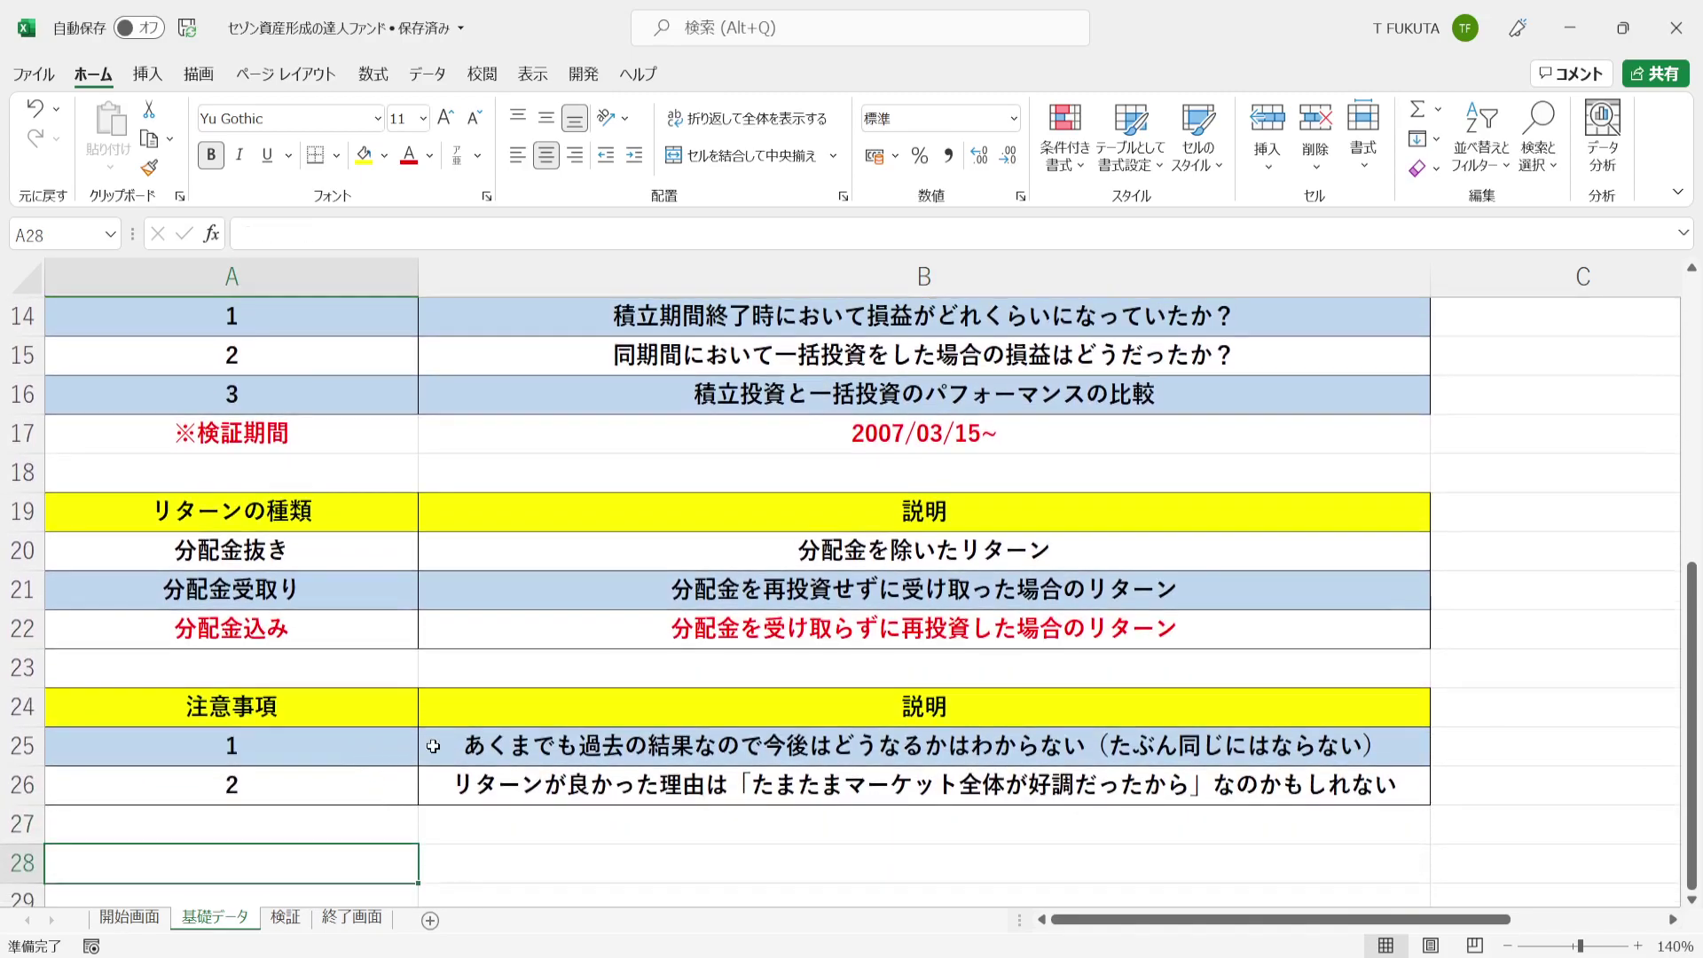
click(433, 746)
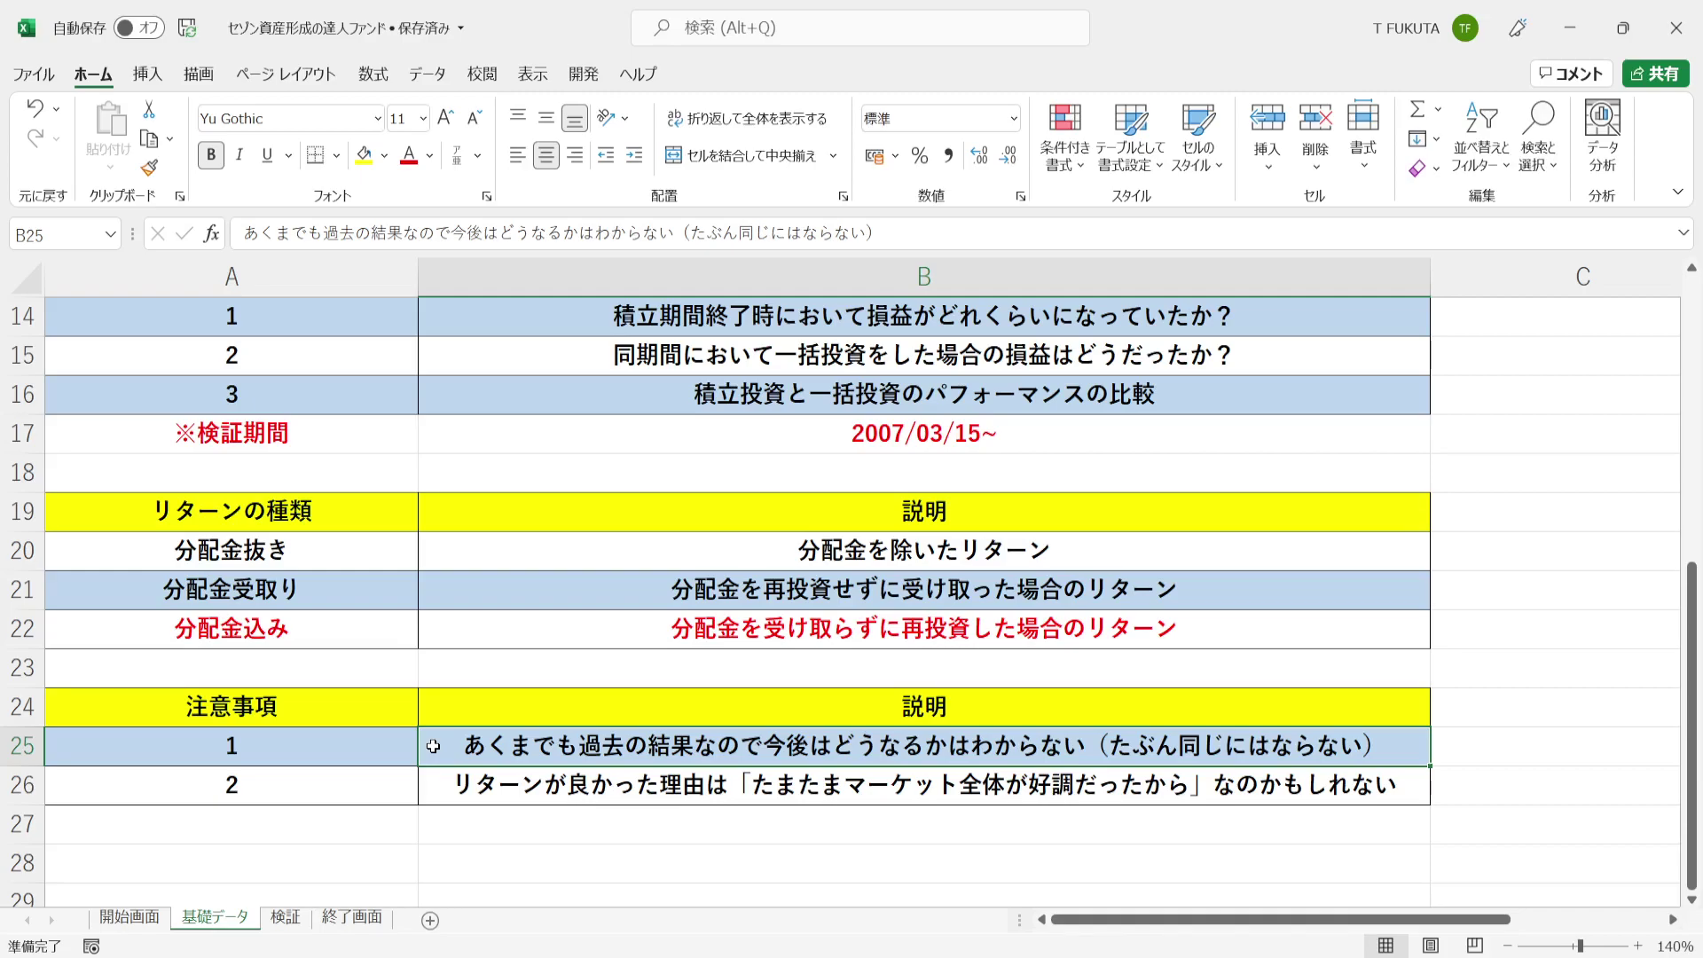
click(433, 781)
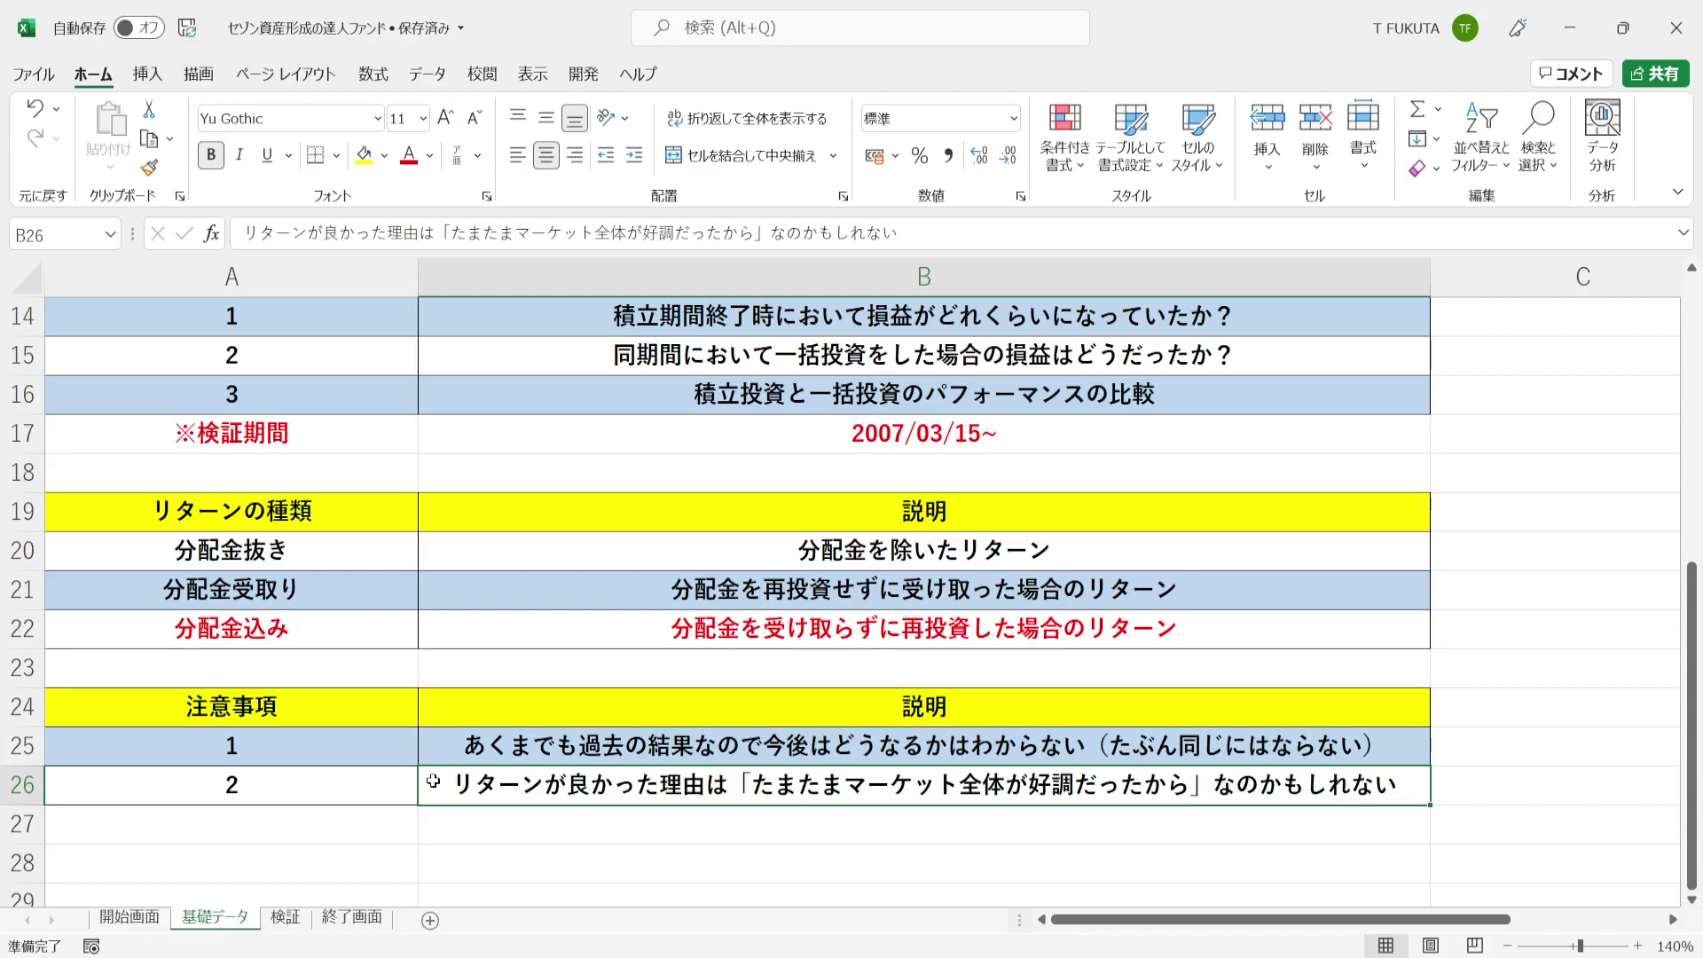
Open the 検証 sheet and review the verification dates in AW2:AW3, the period headings in row 4 and the return type in AW4
click(284, 917)
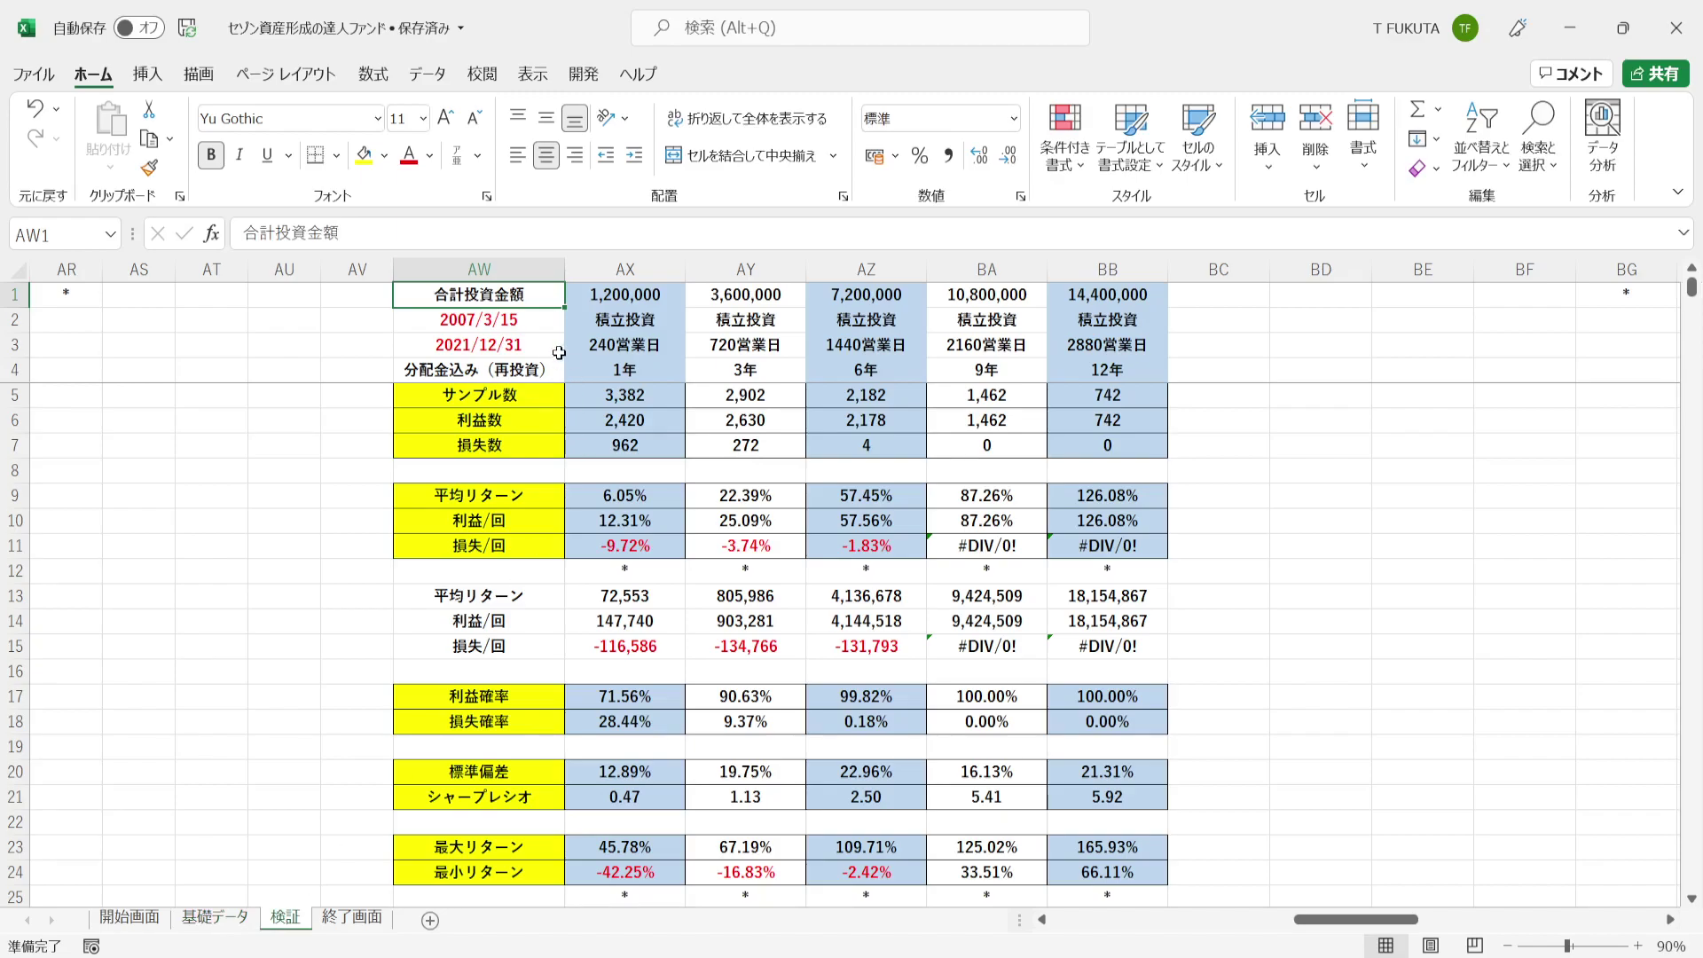
click(545, 327)
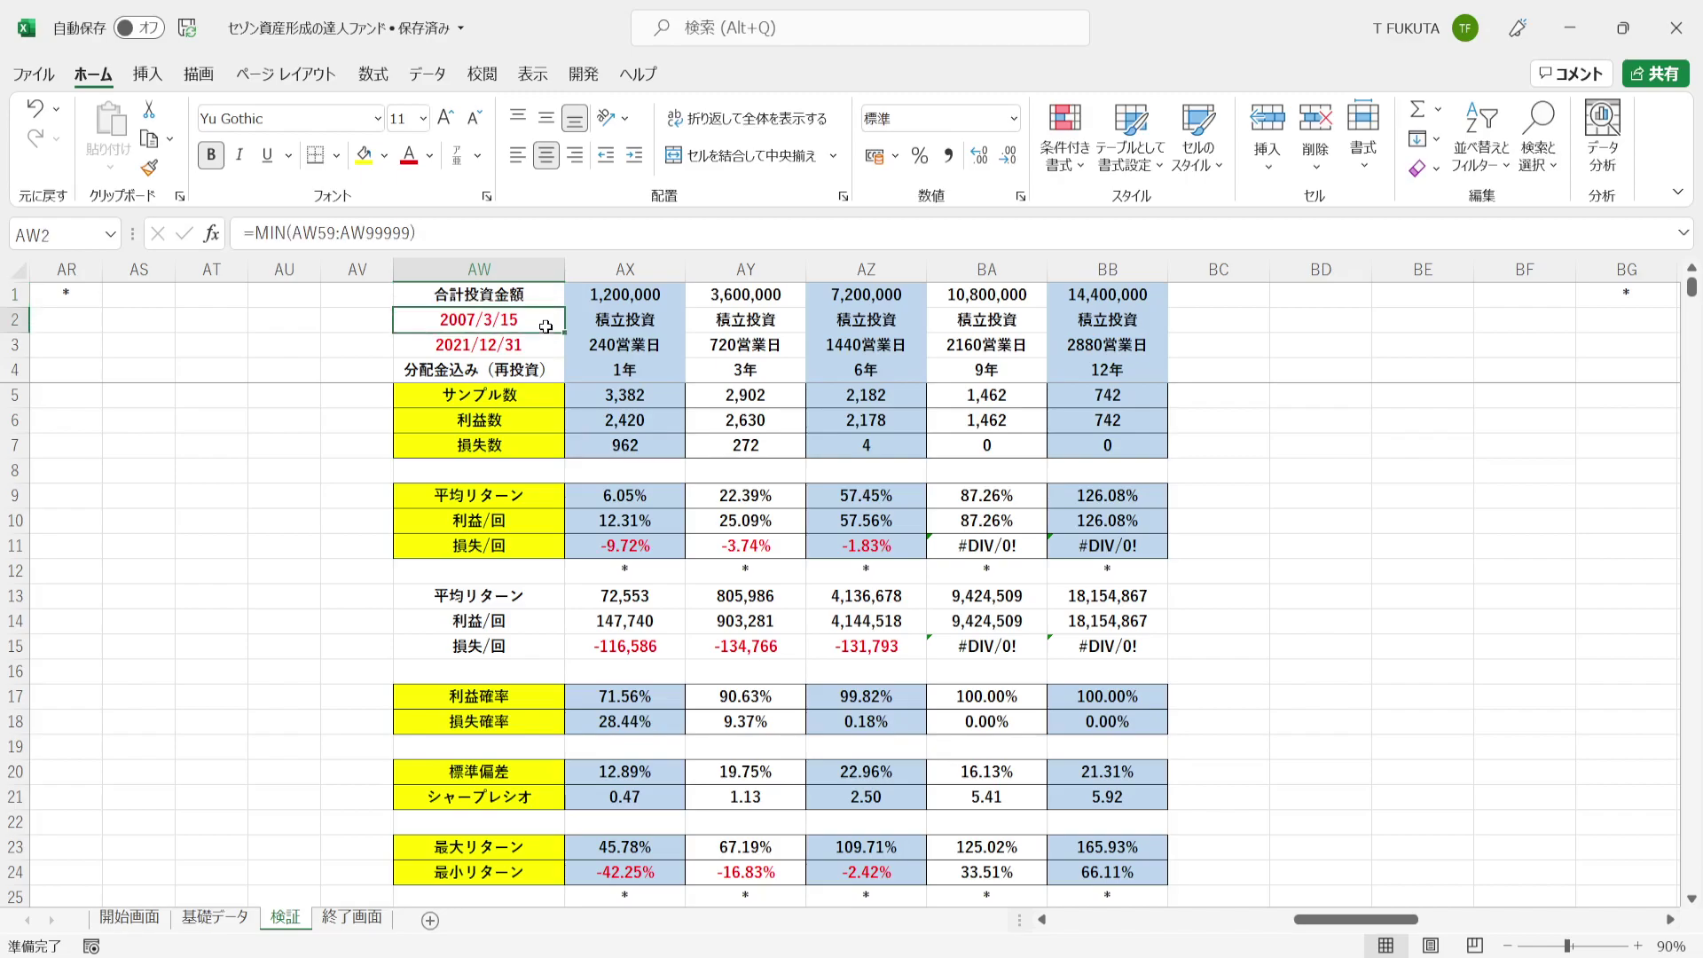
drag(545, 327, 546, 343)
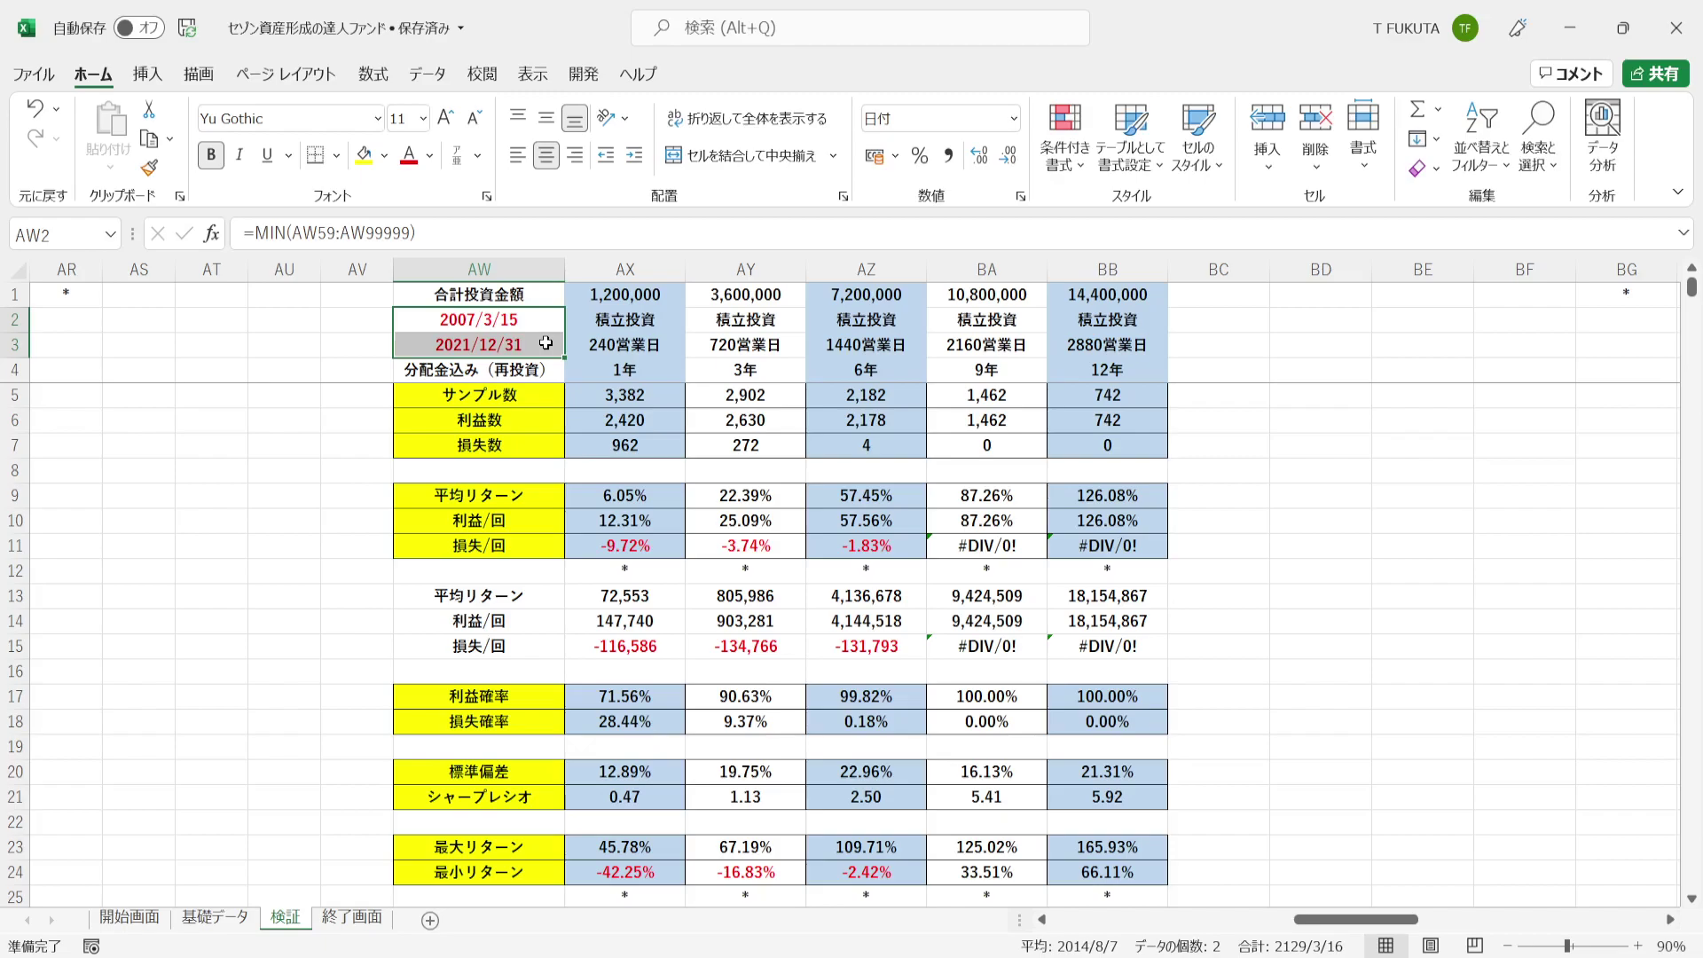
drag(612, 368, 1094, 381)
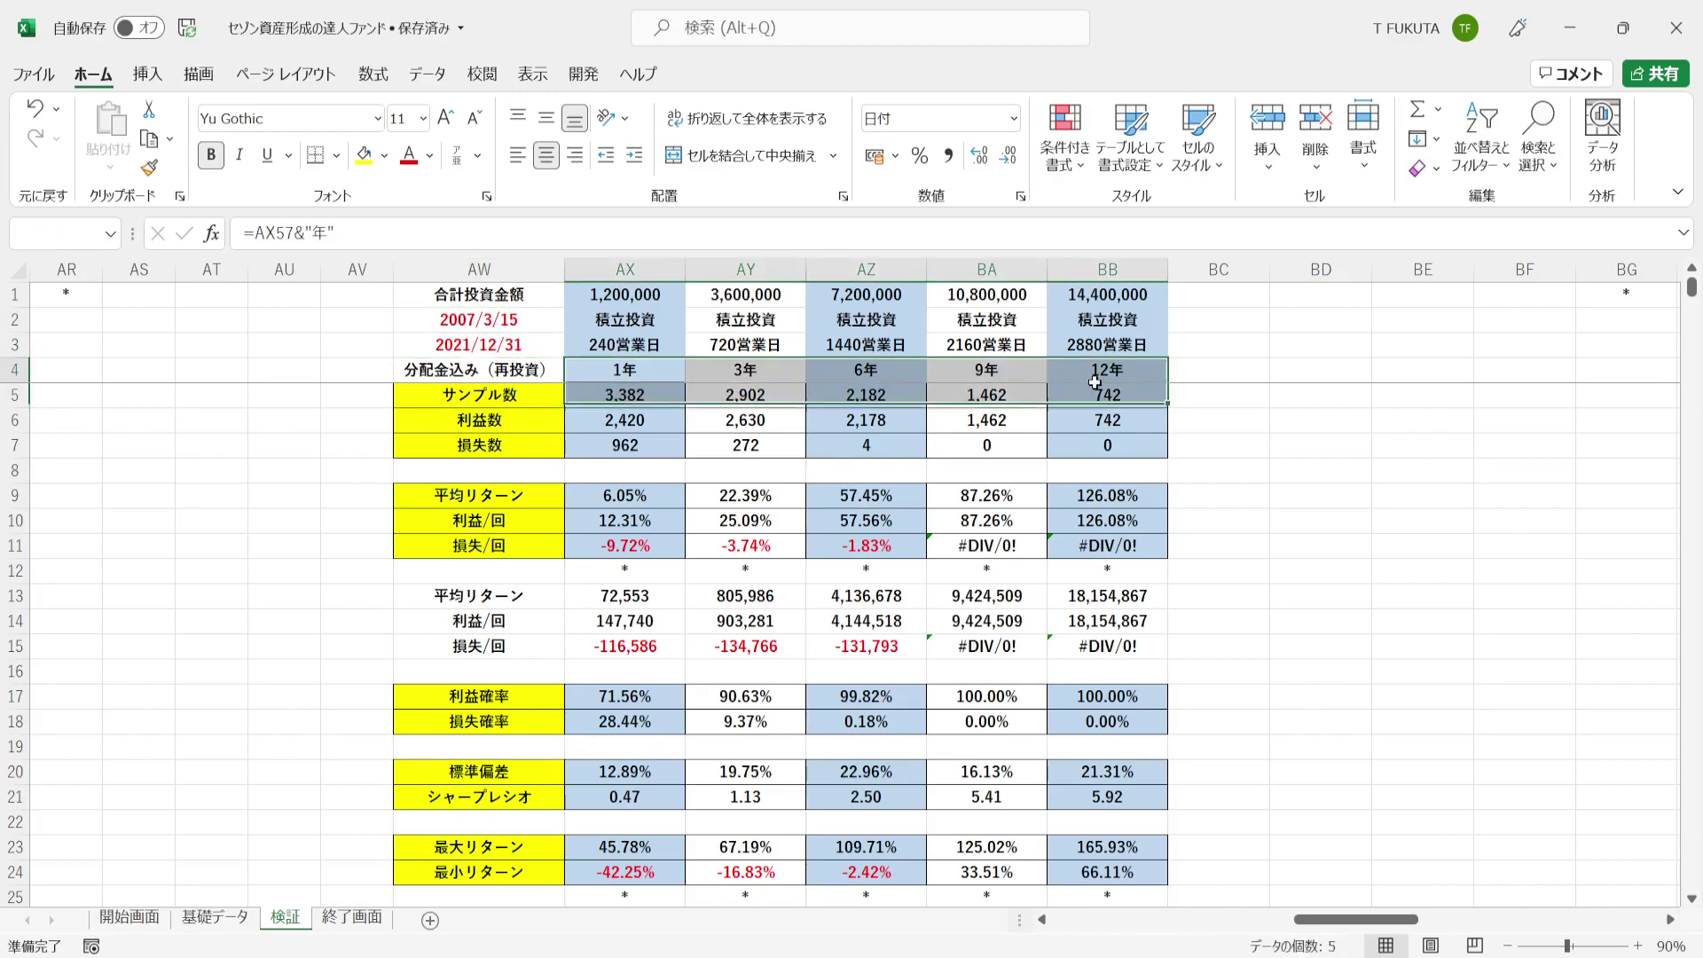
click(468, 370)
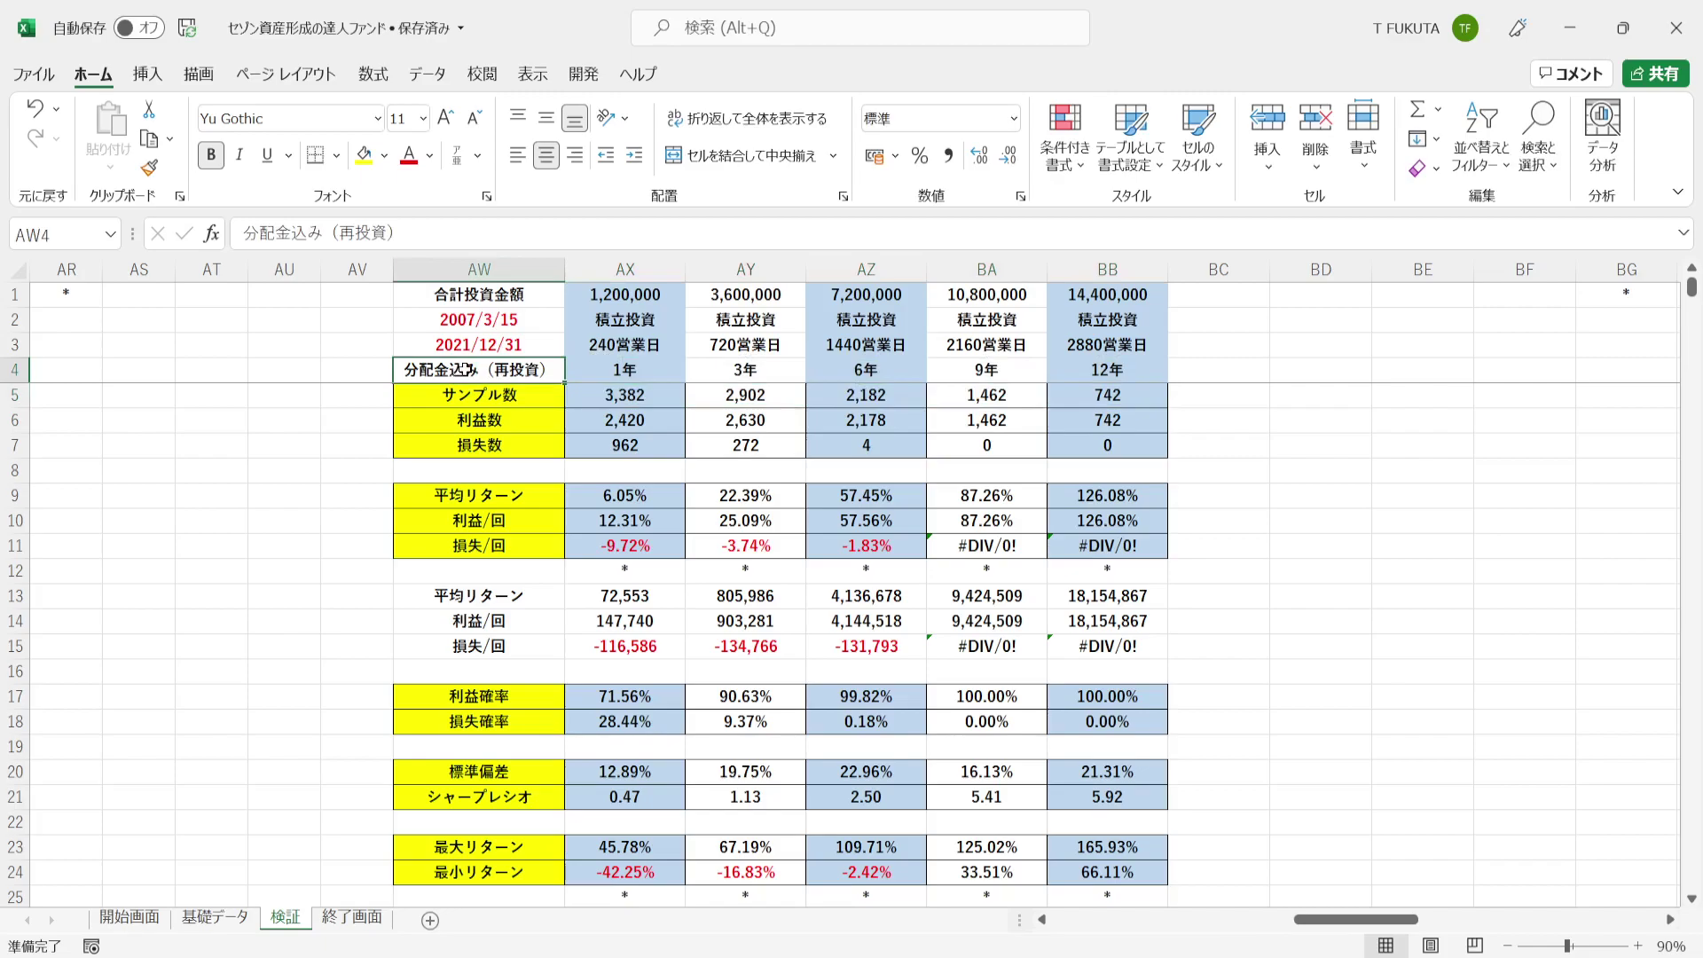
Examine the 1年 column AX, relating its サンプル数 in AX5 to the verification dates, accumulation period and total investment
click(627, 266)
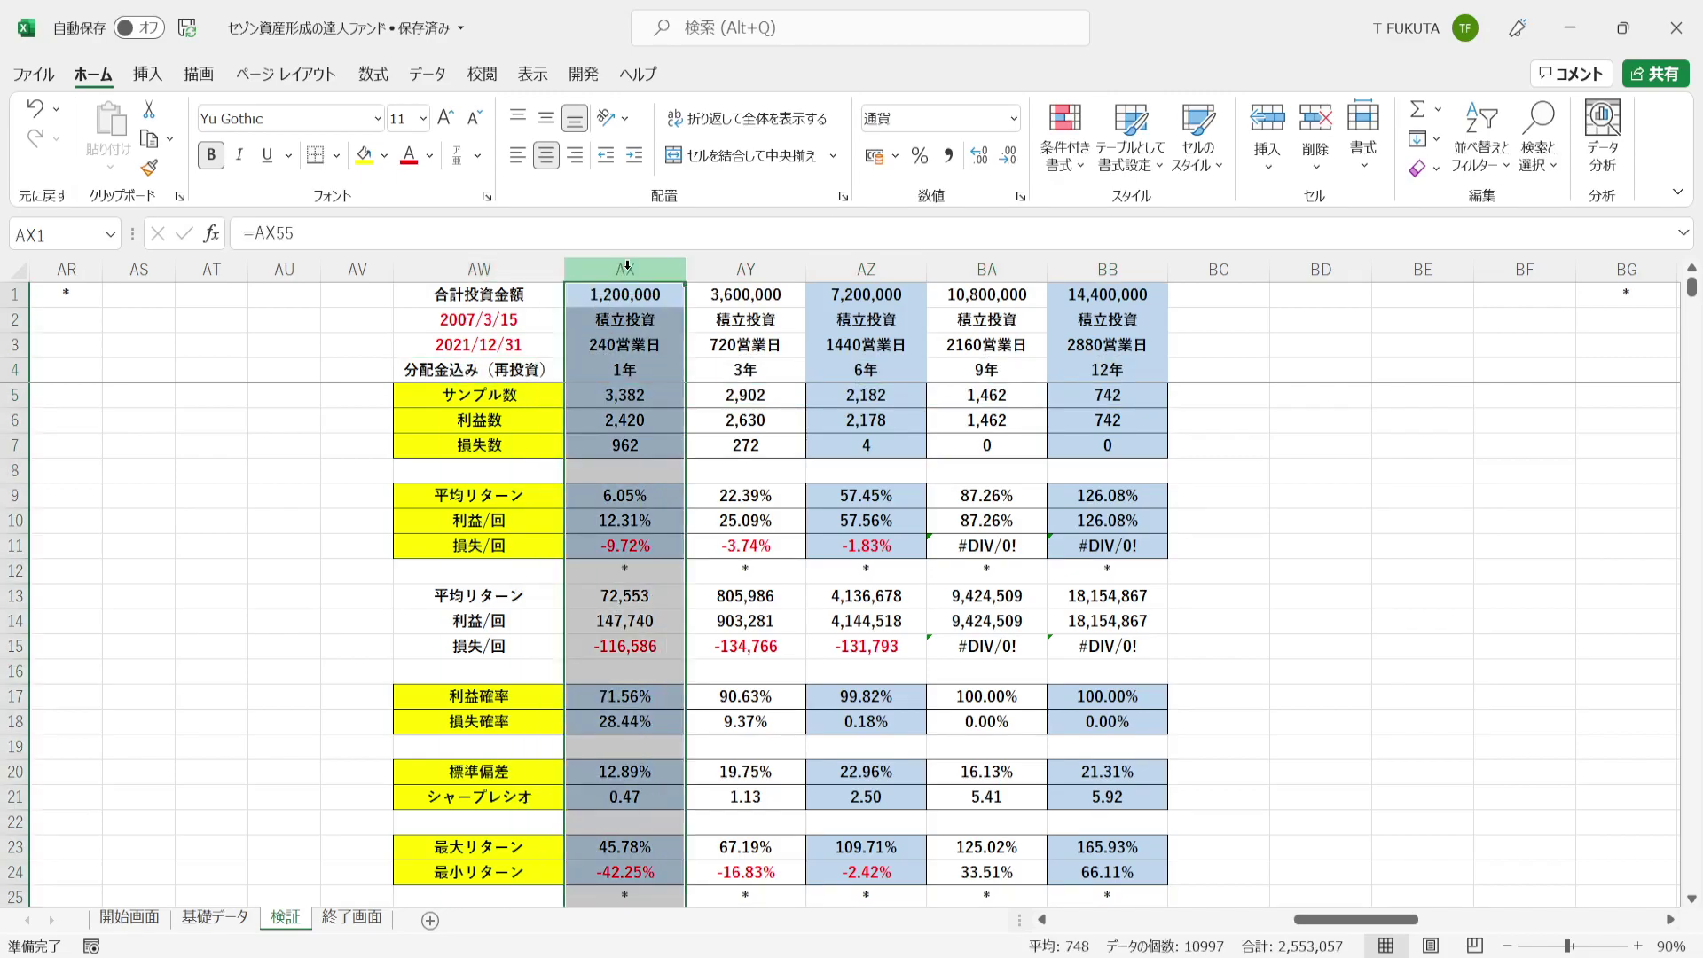
click(547, 395)
click(581, 392)
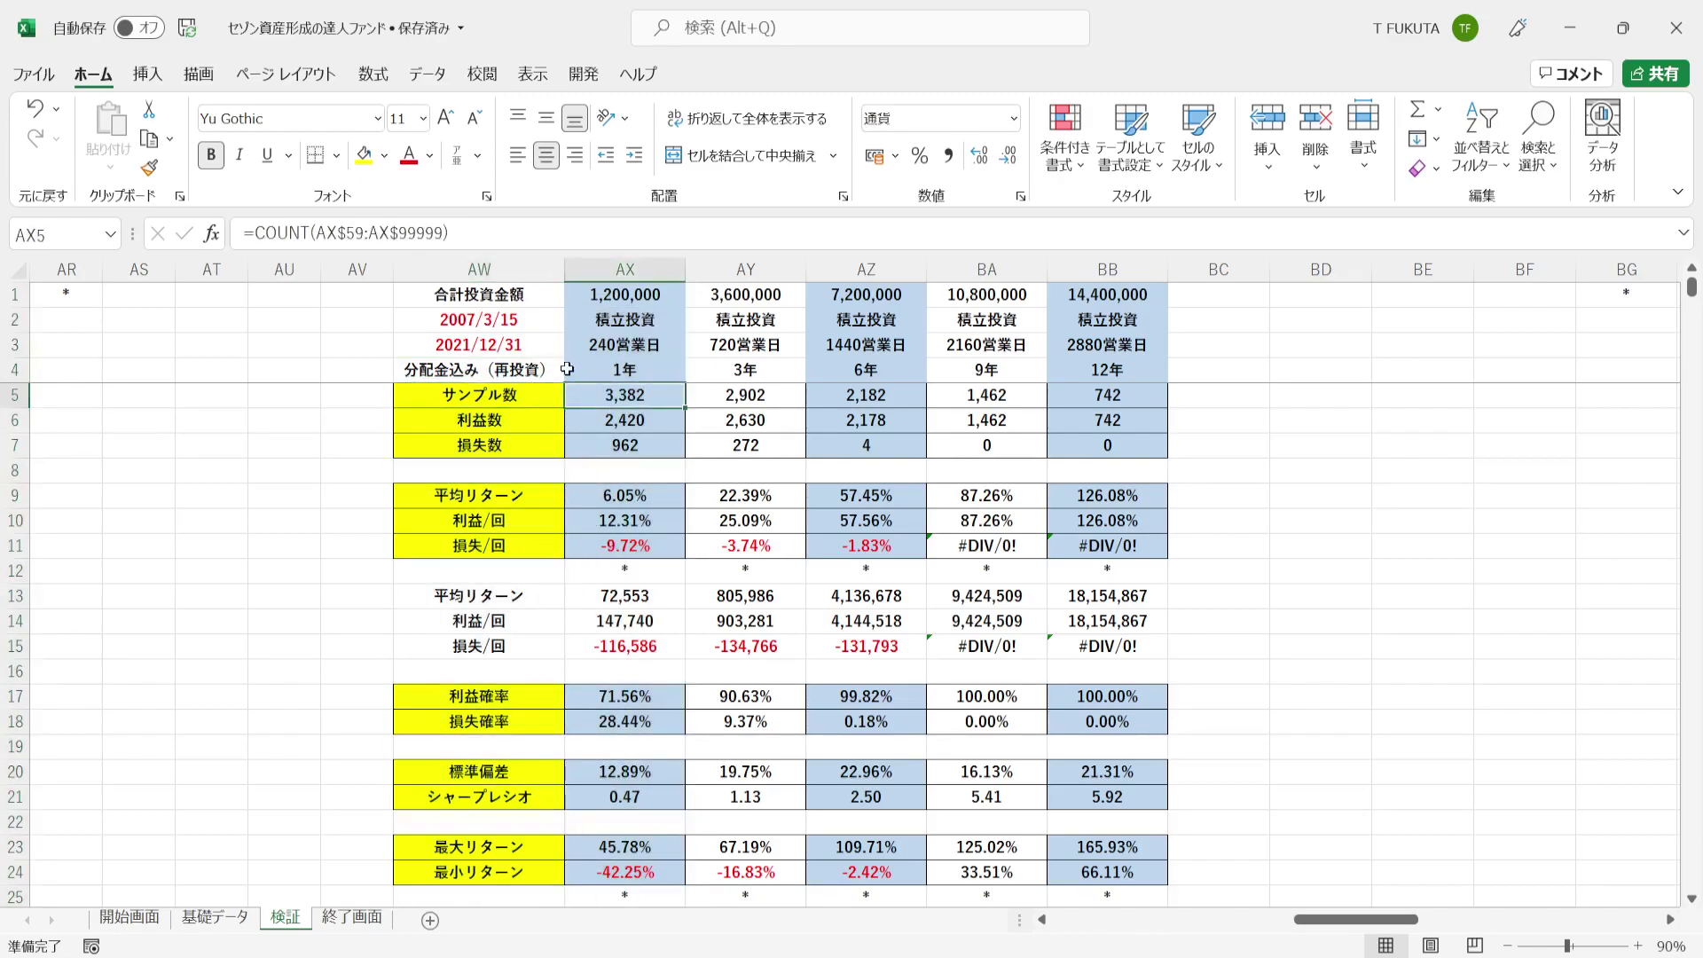
drag(535, 318, 539, 343)
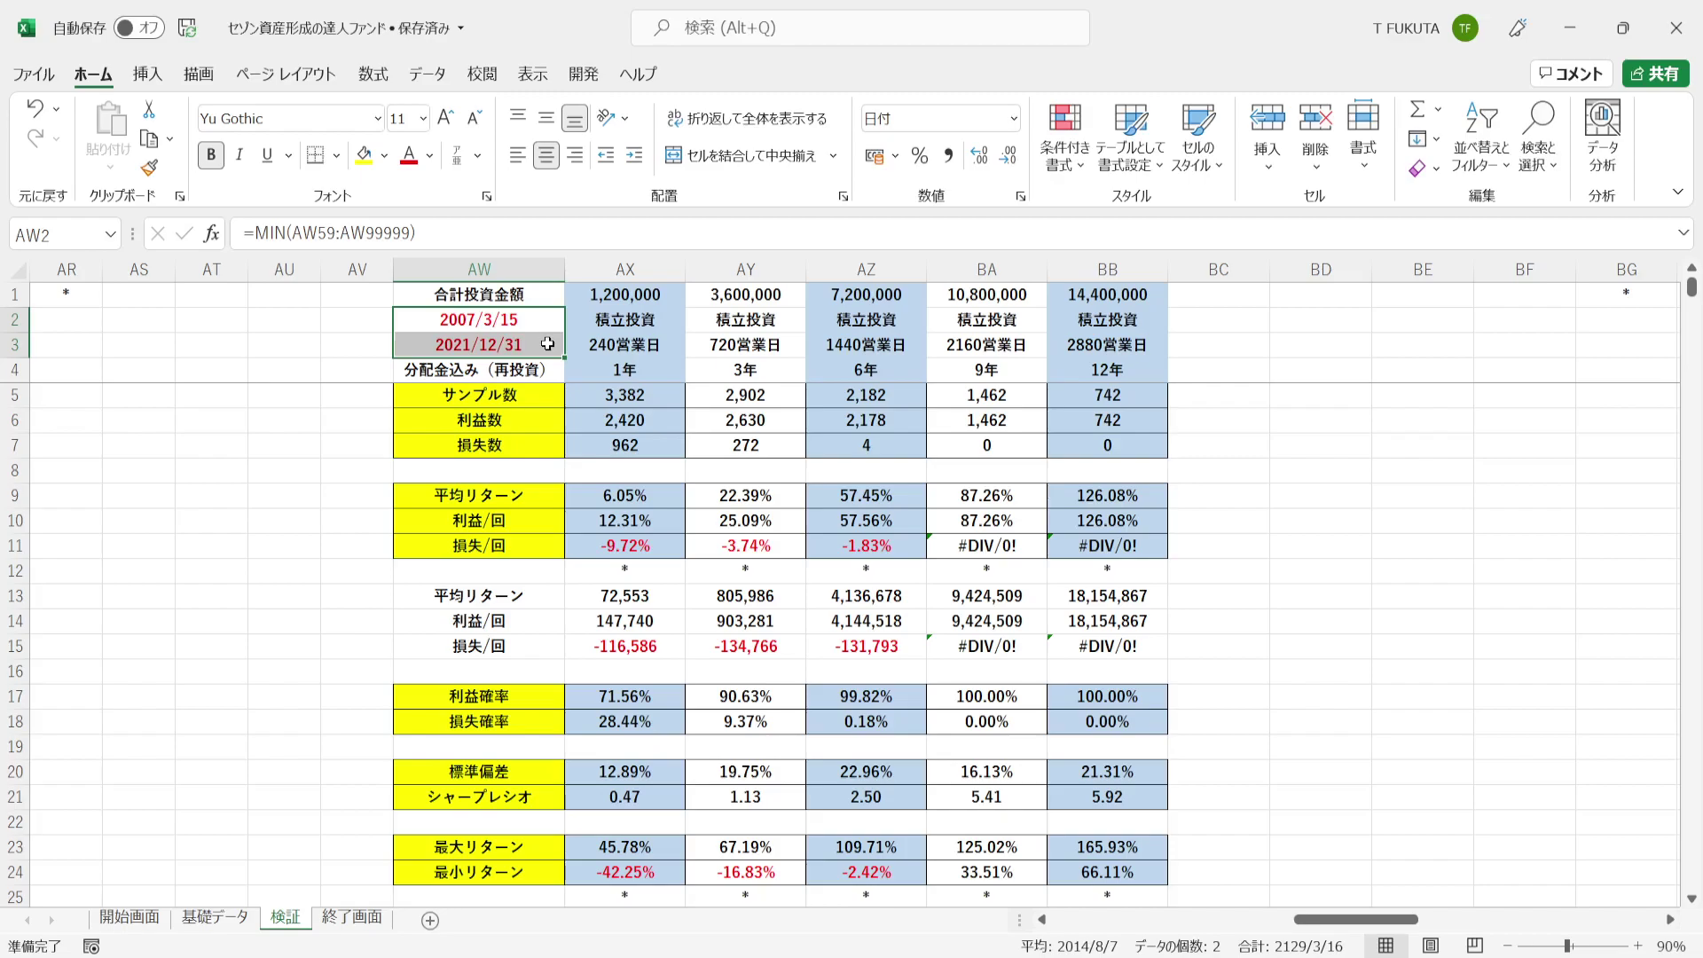
click(661, 369)
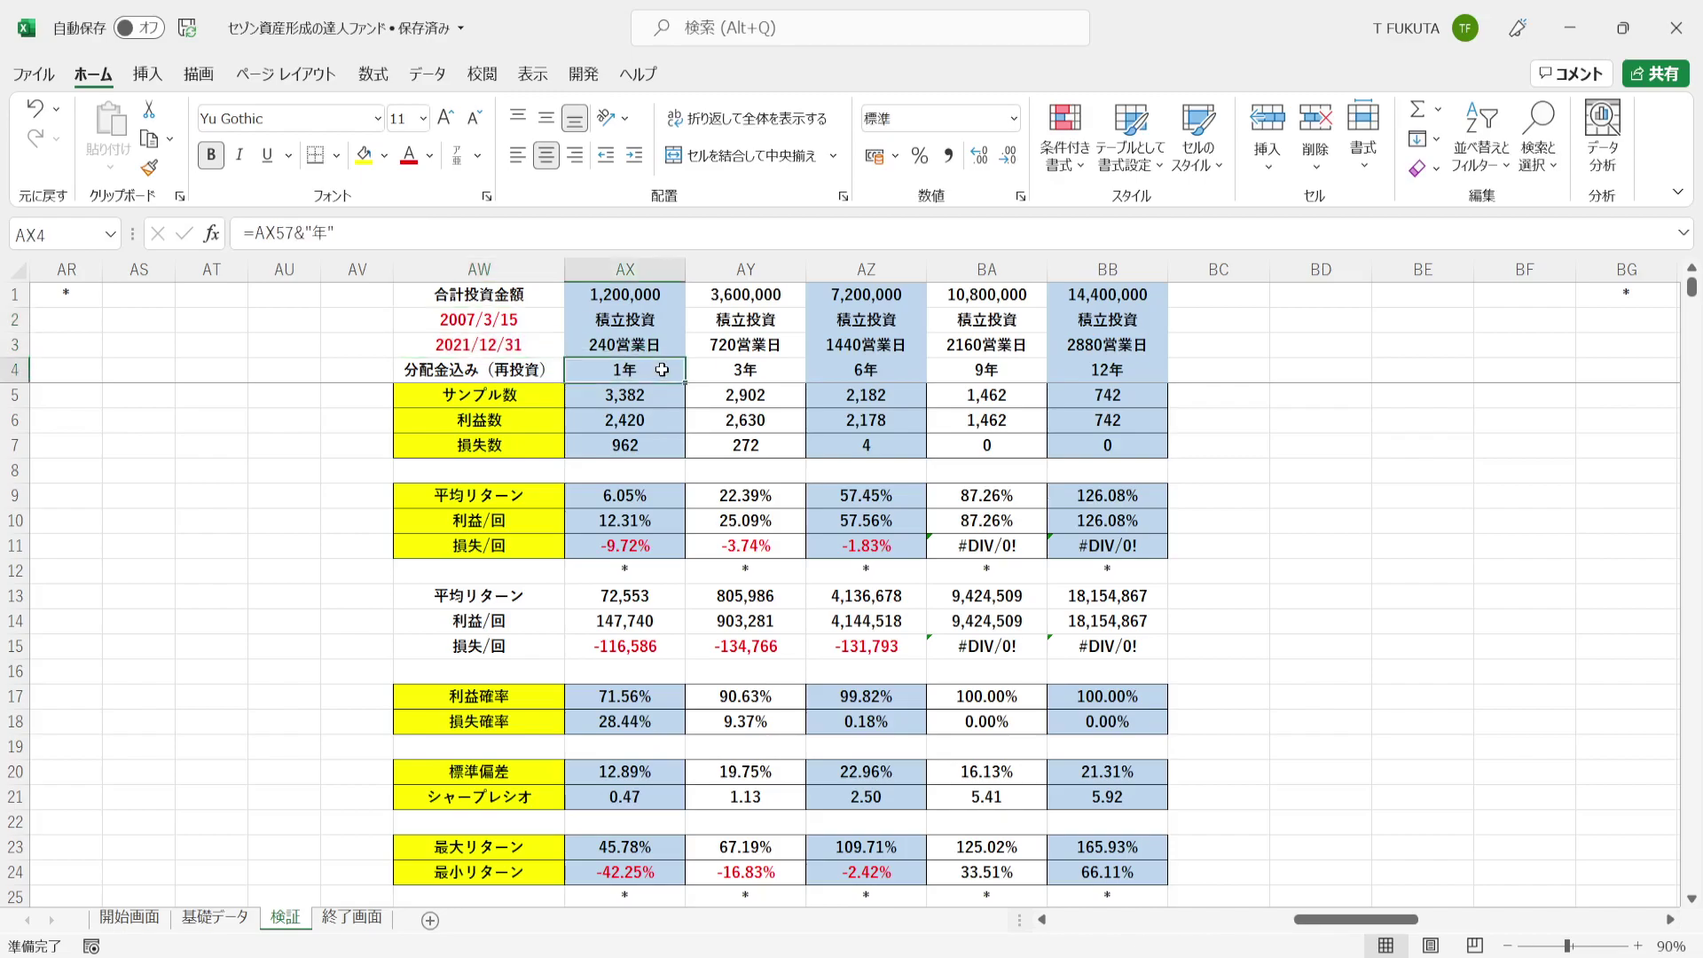
click(571, 395)
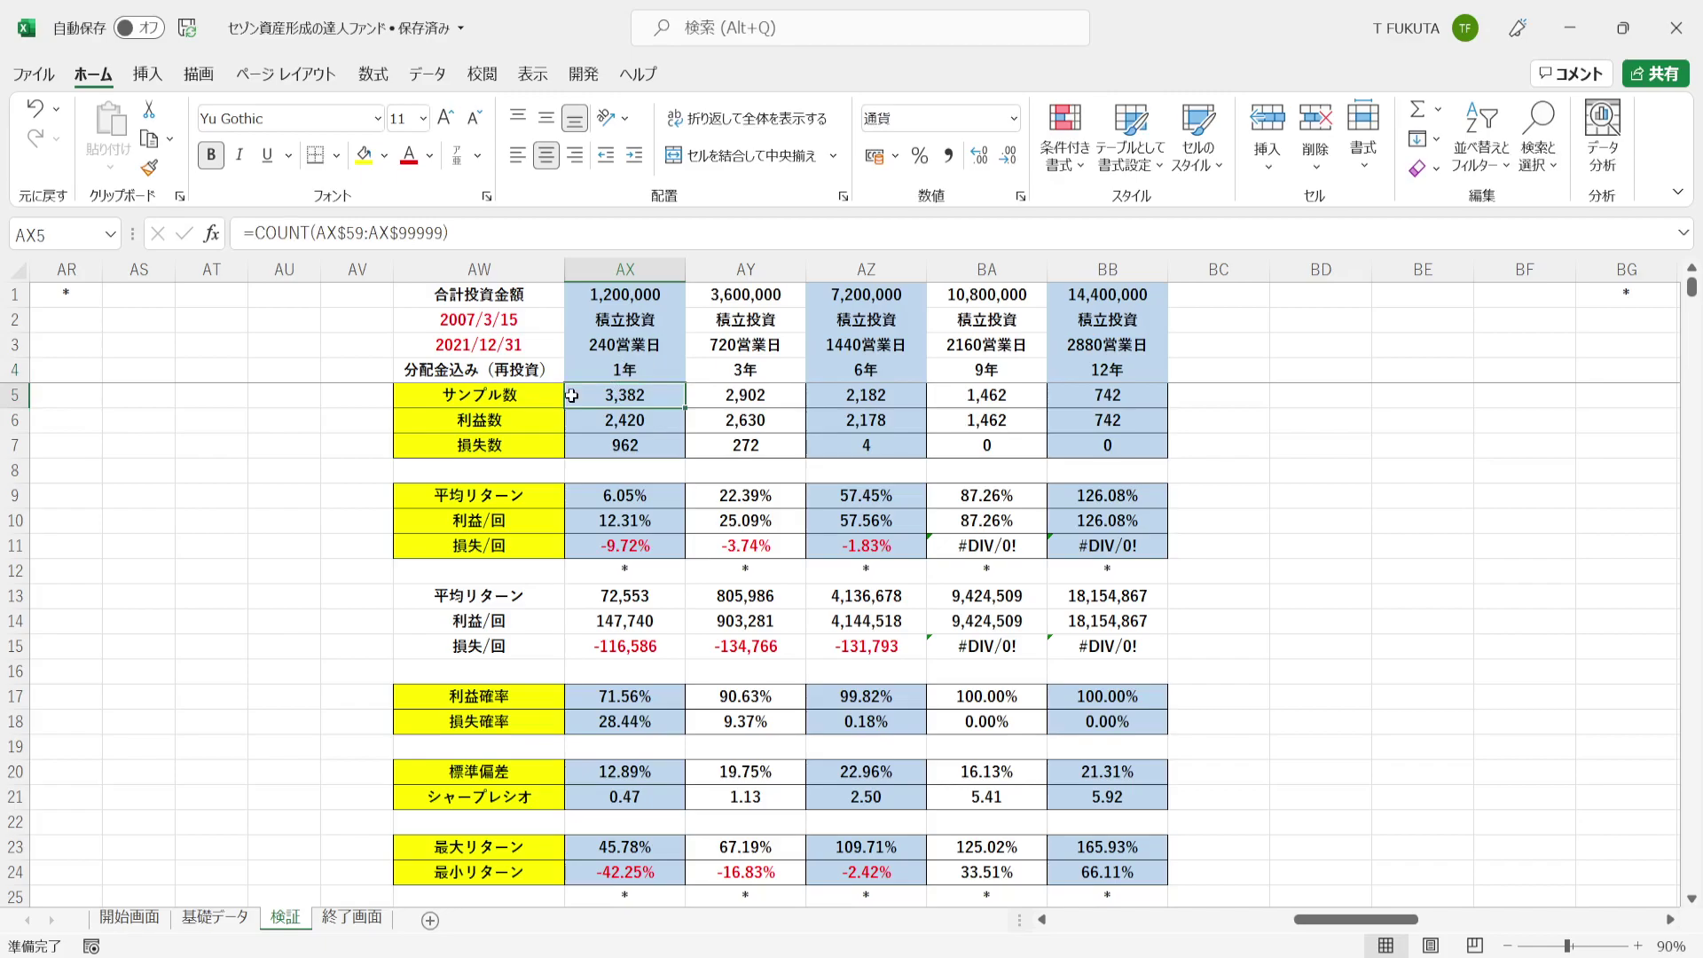
click(580, 371)
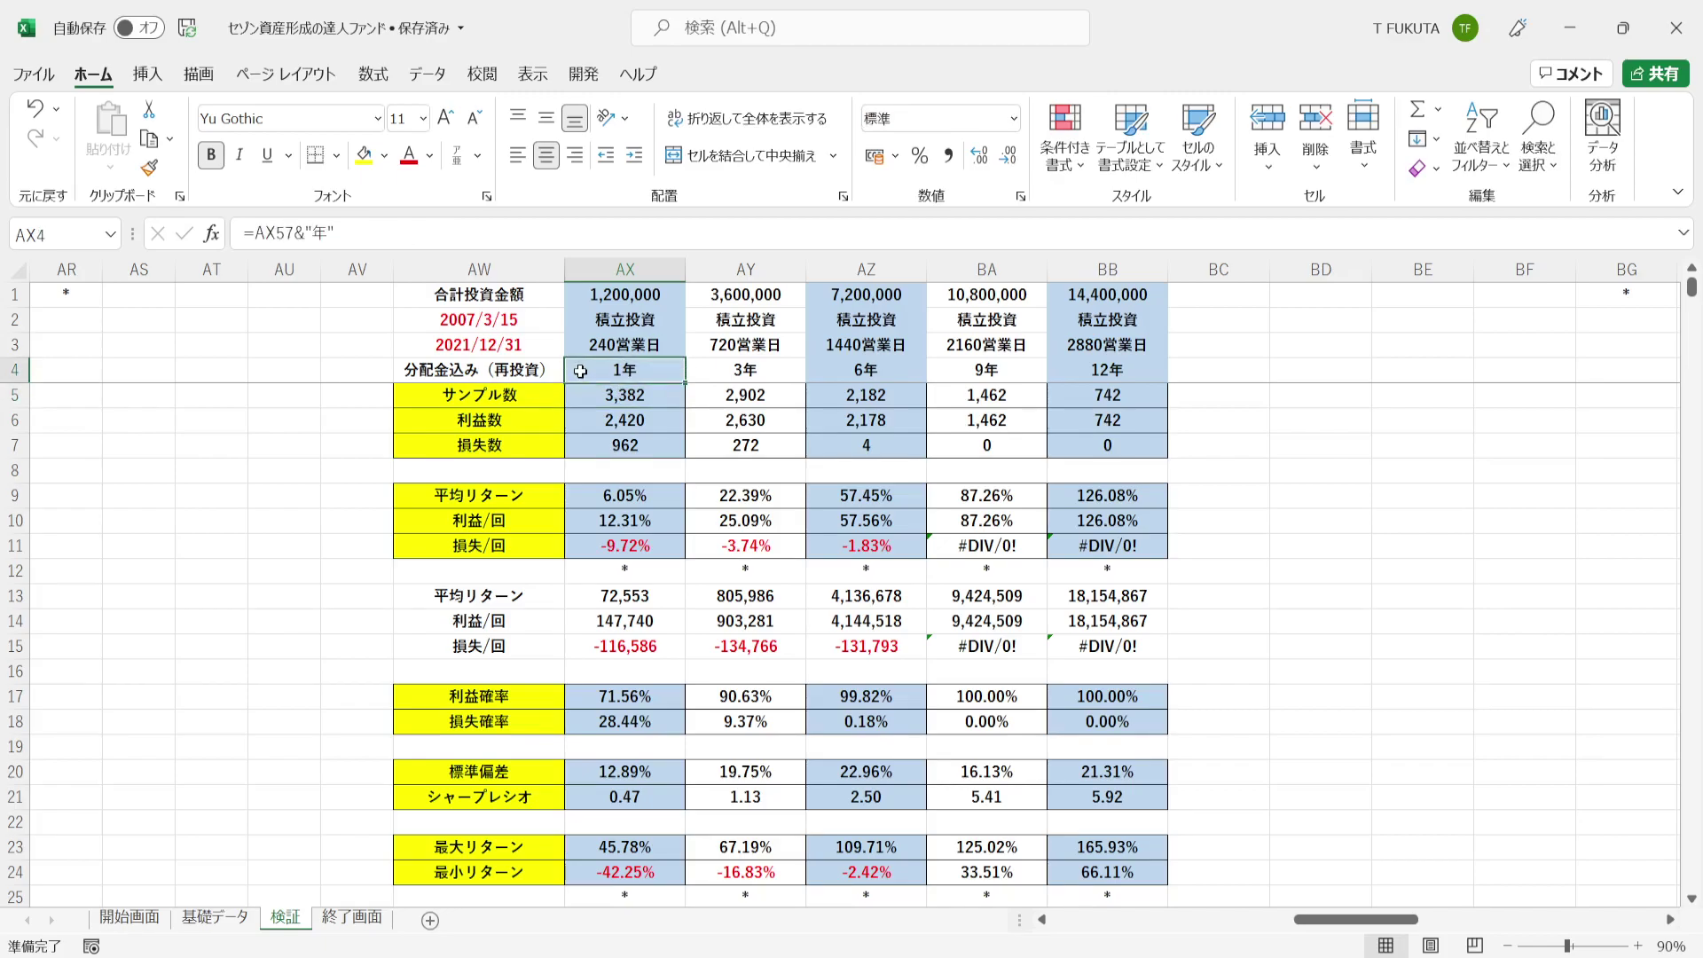
click(580, 293)
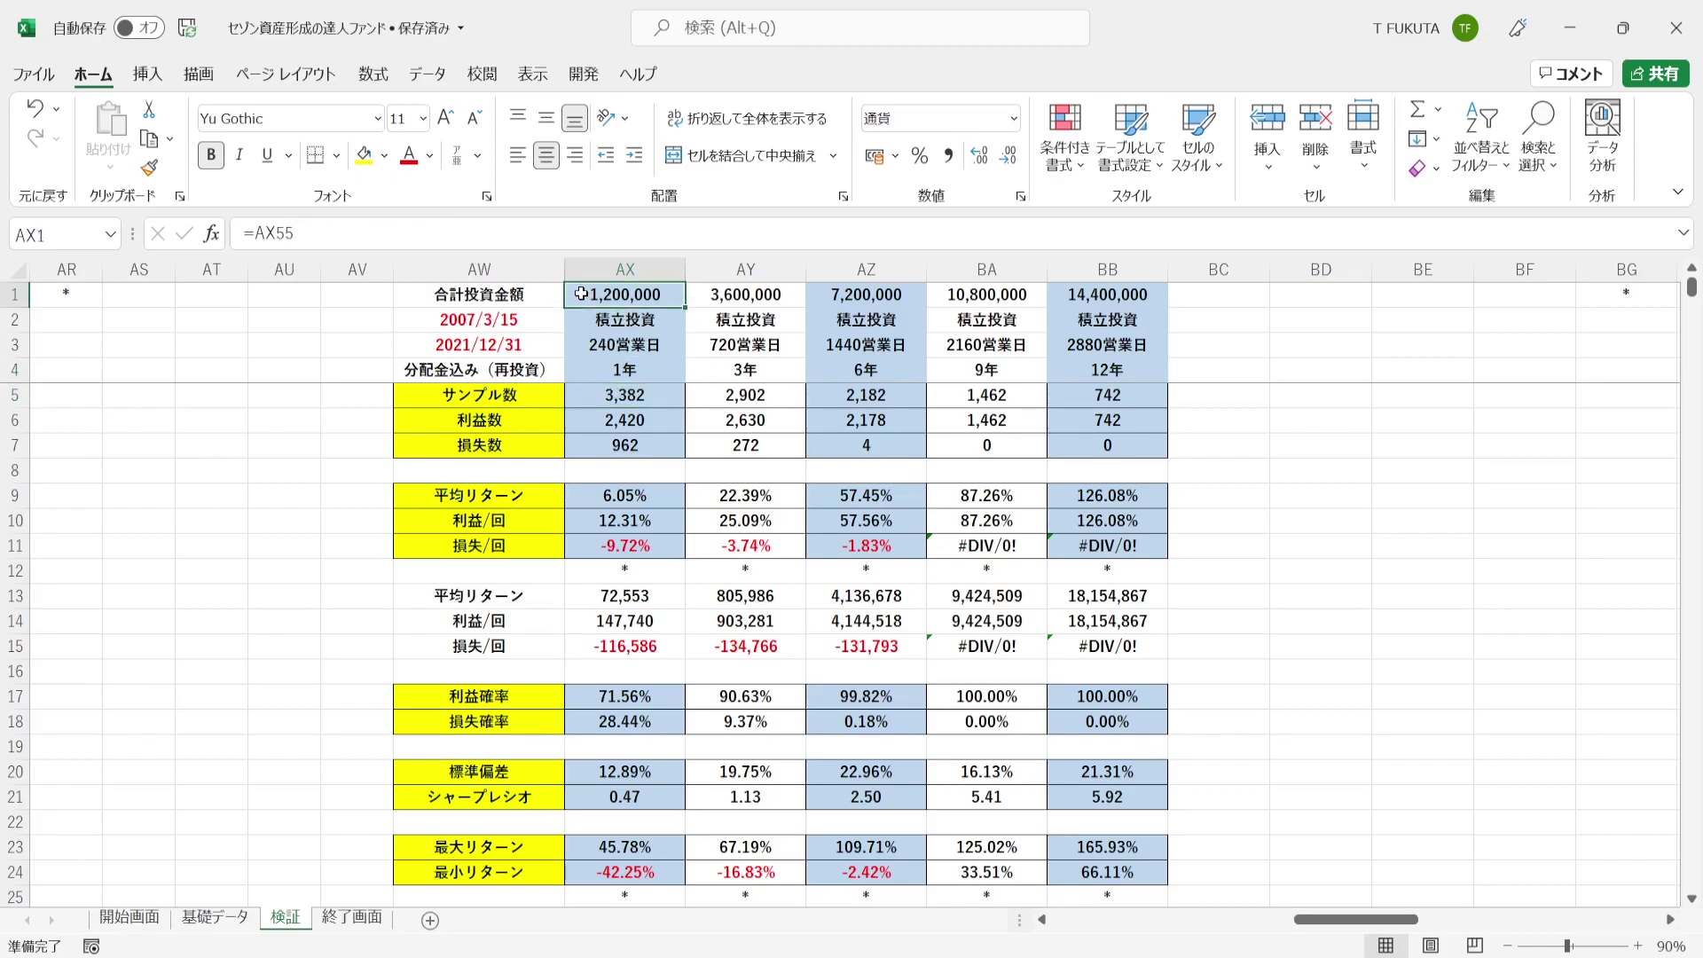
click(580, 395)
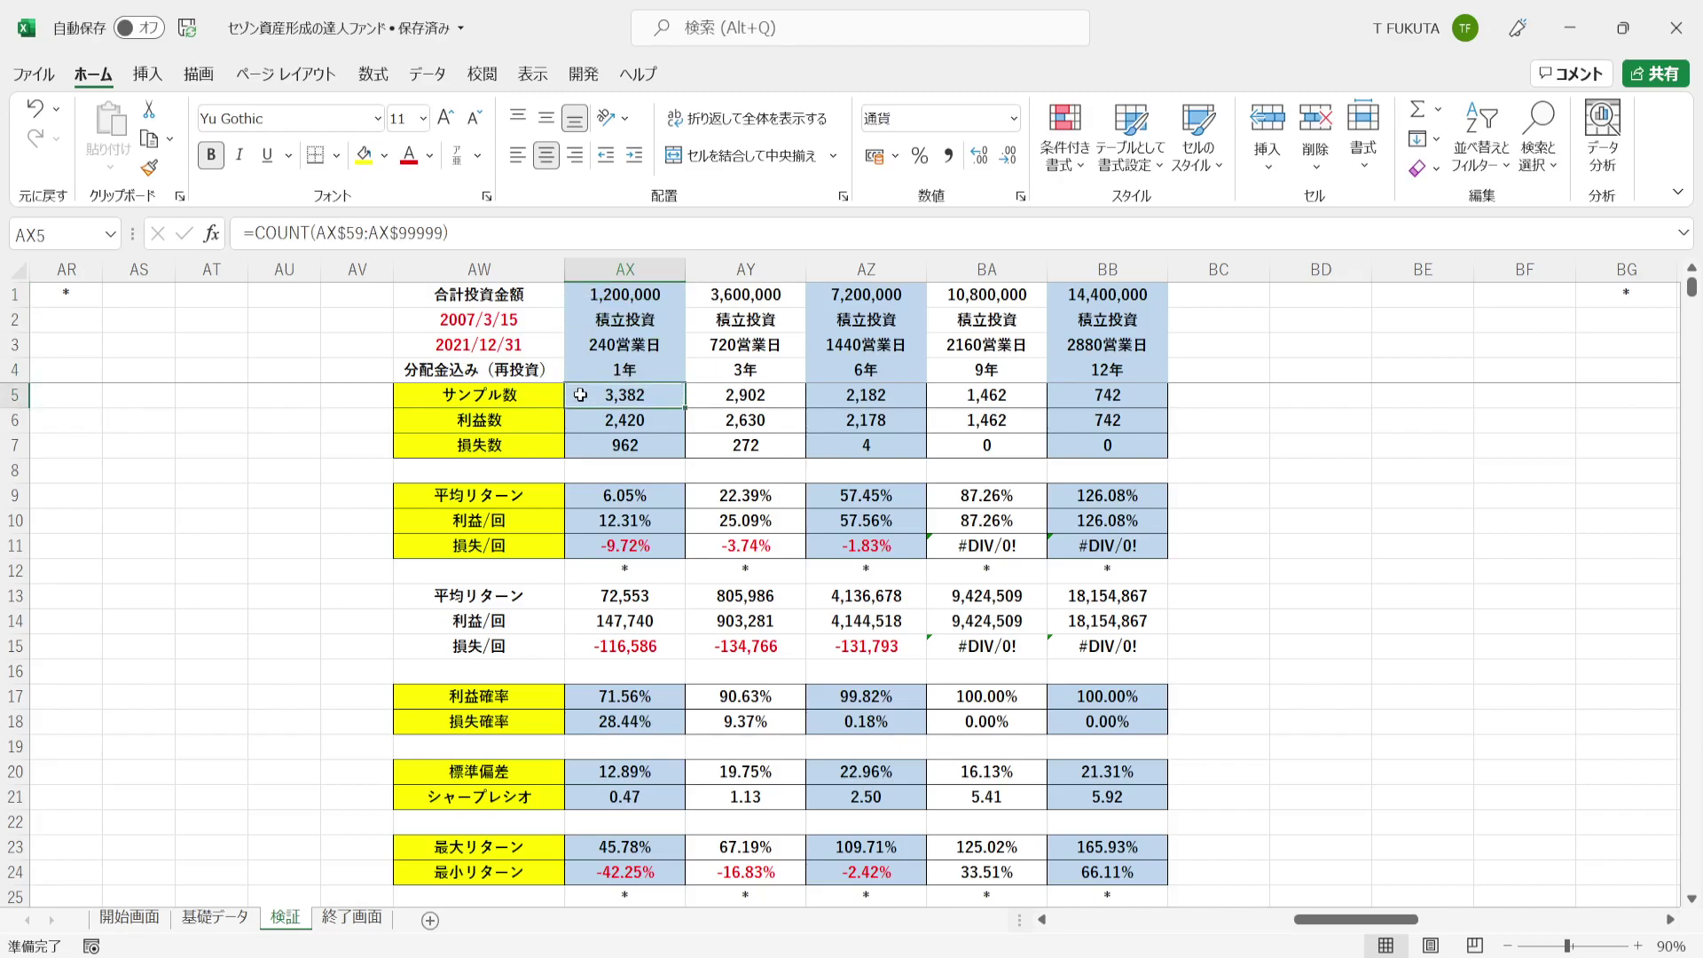
Review the 1年 profit and loss probabilities in AX17:AX18 alongside their counts in AX6:AX7 and average returns in AX10:AX11
click(574, 698)
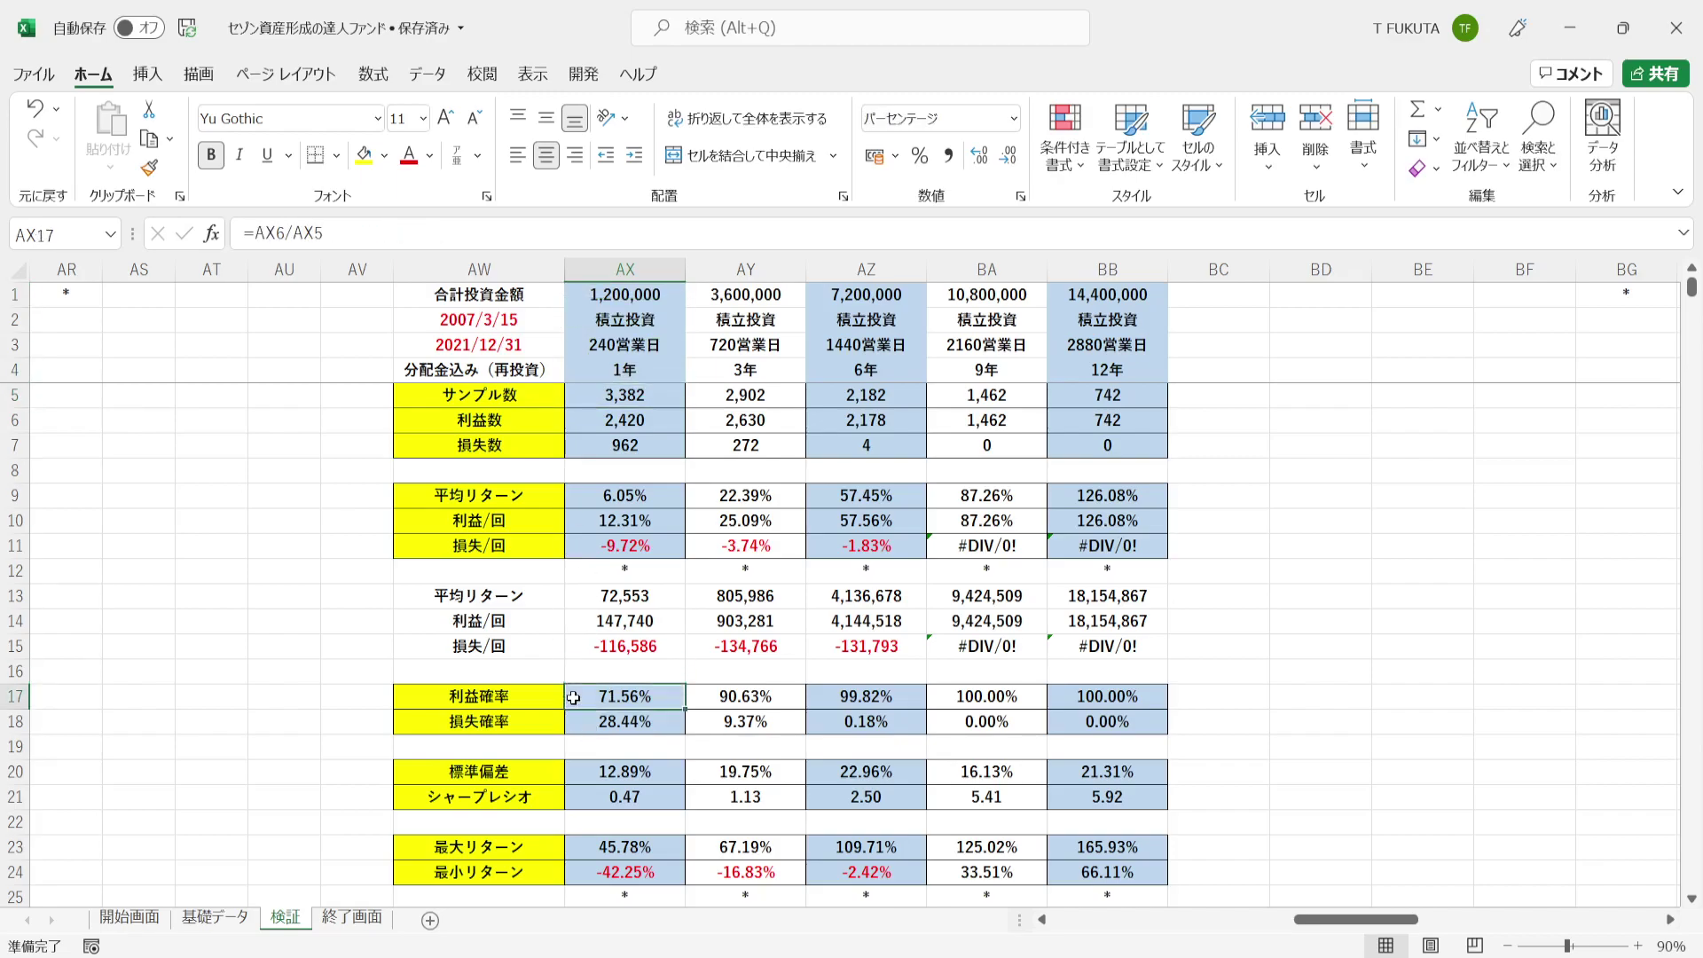
click(581, 418)
click(580, 521)
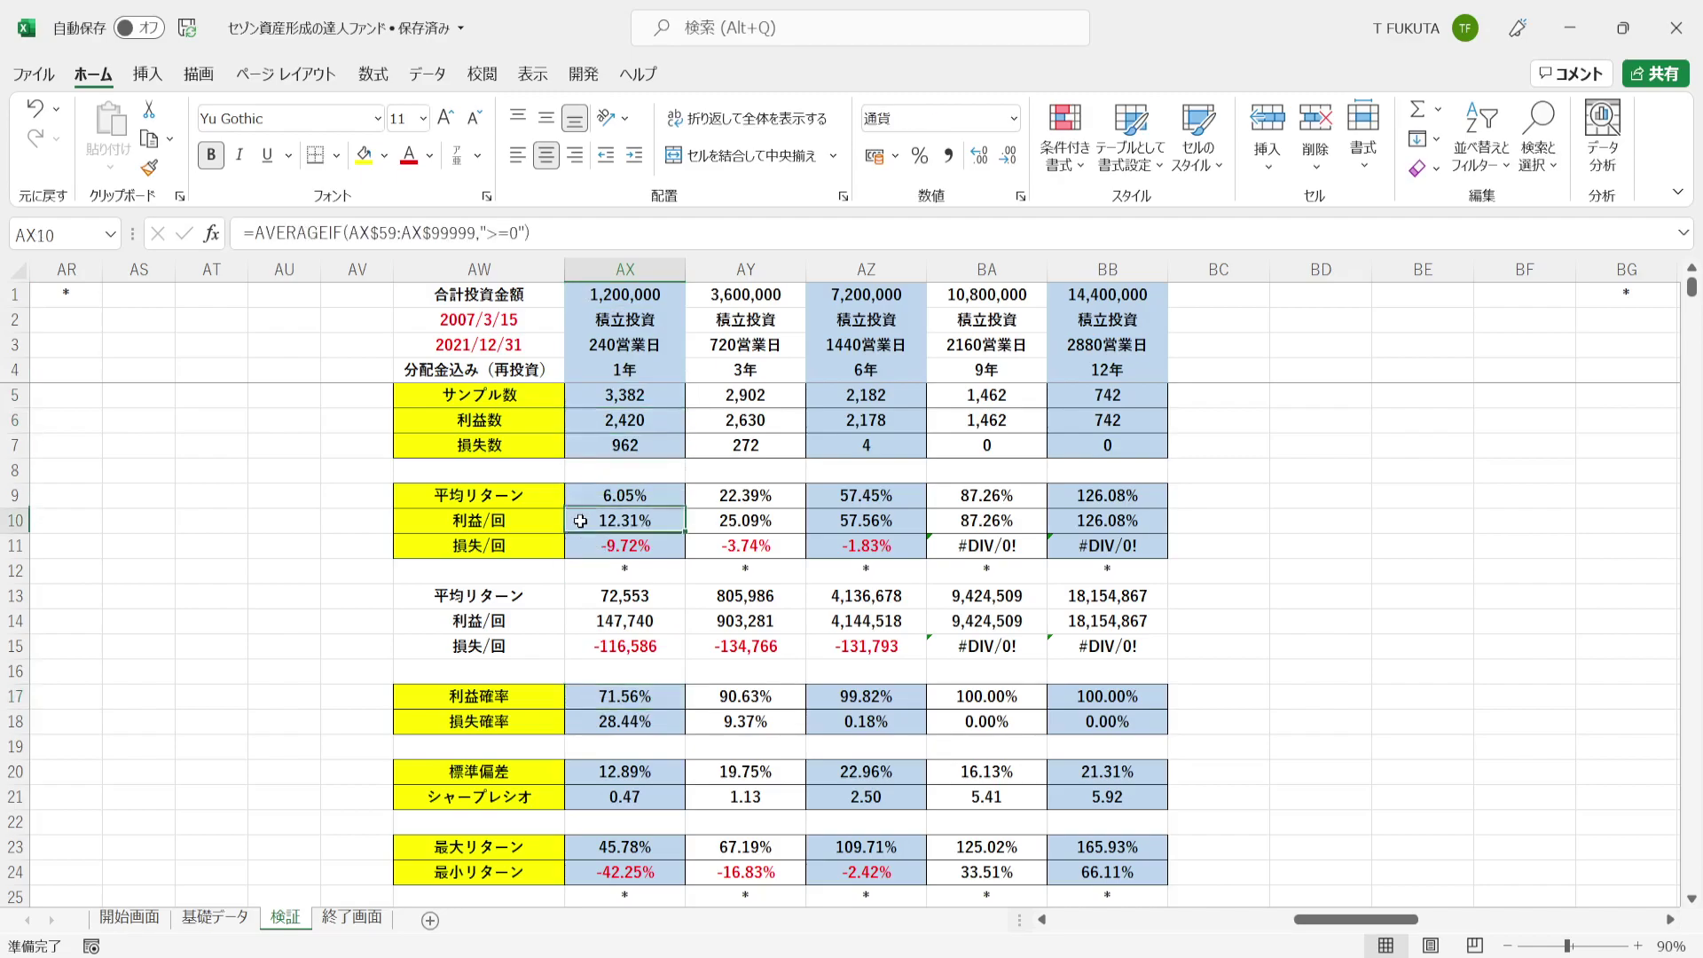
click(576, 726)
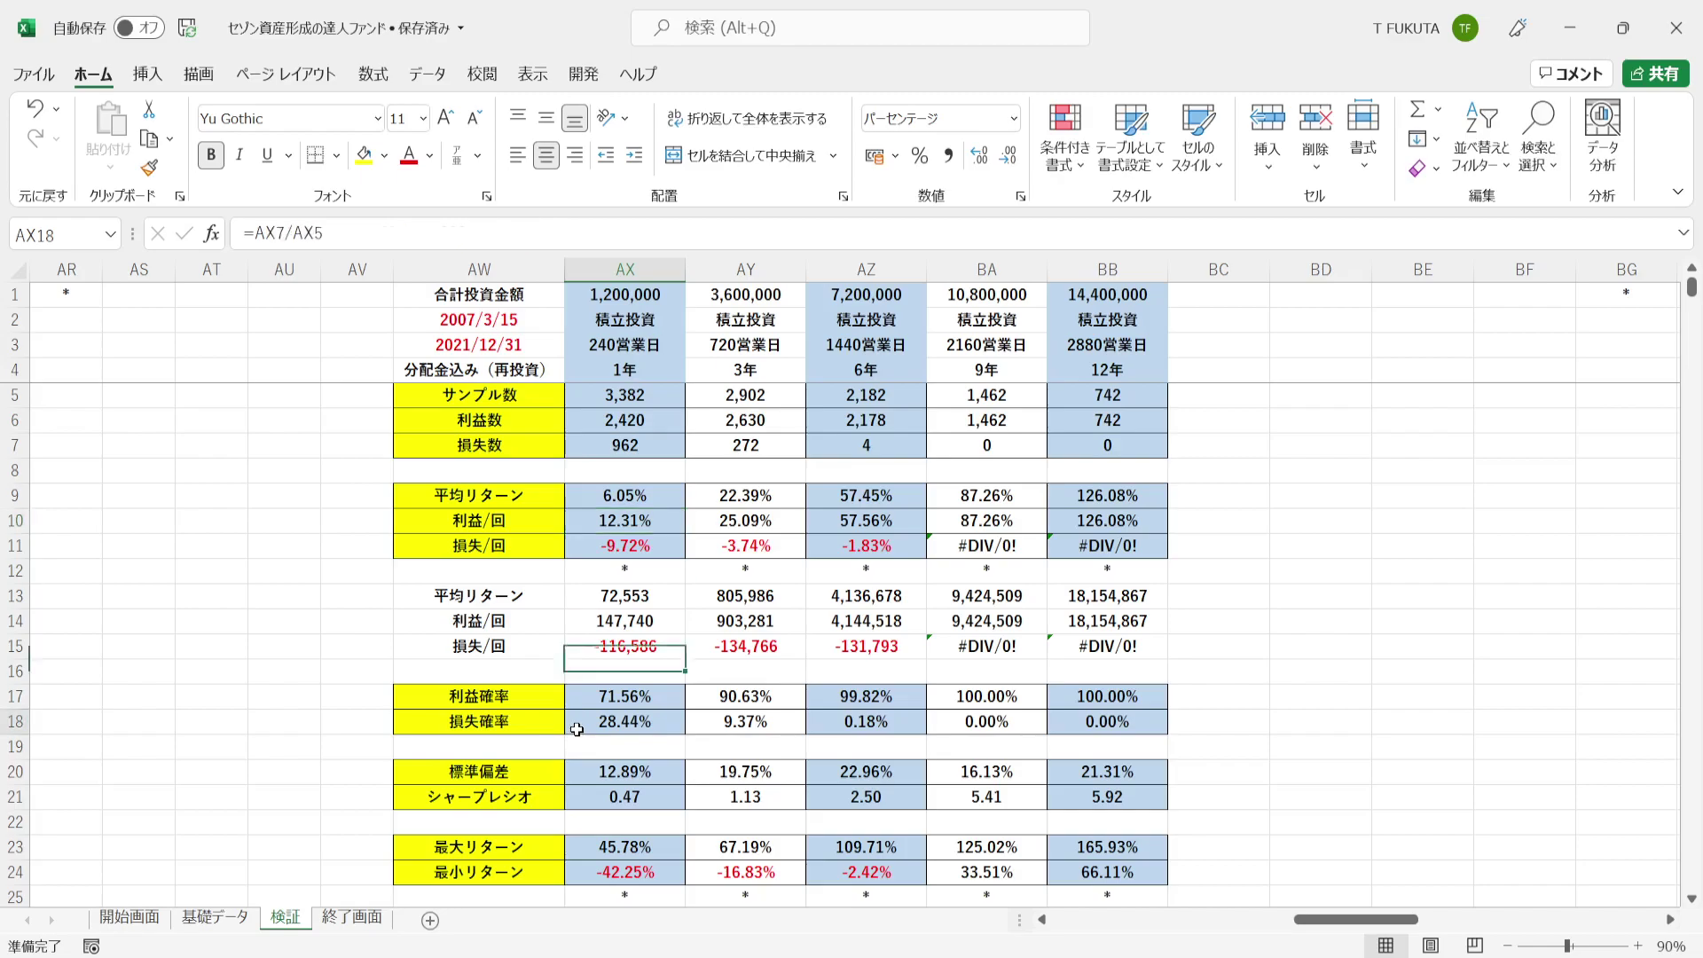
click(577, 450)
click(580, 543)
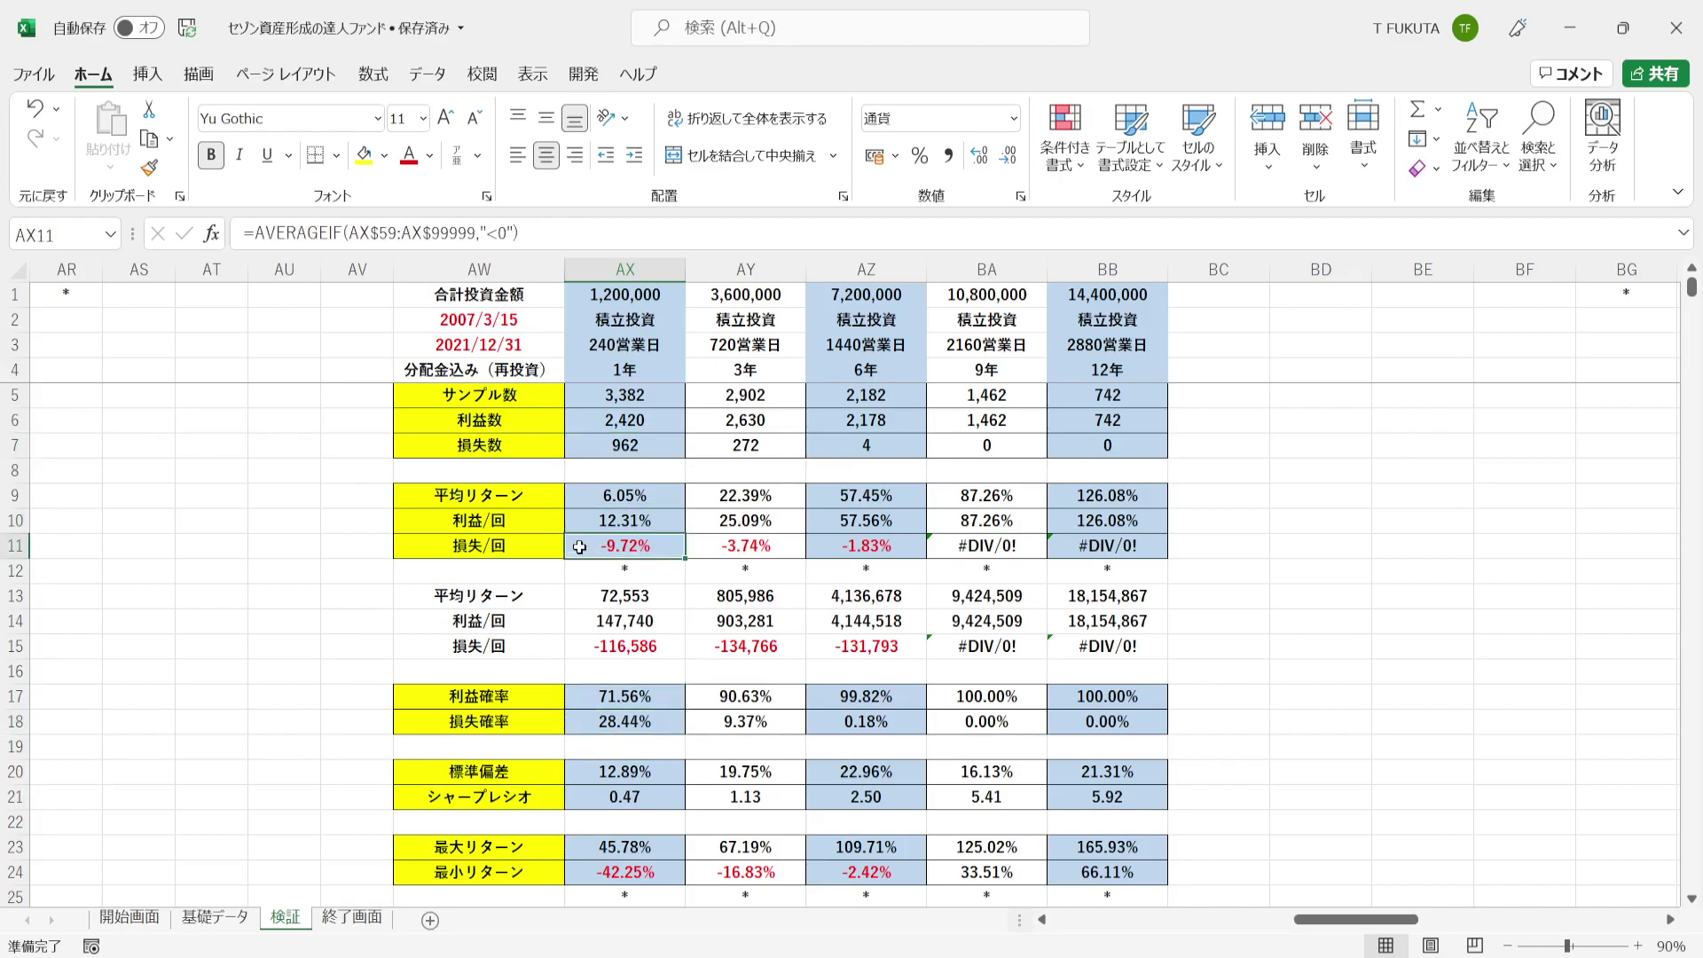
Compare the 1年 return rates in AX9:AX11 with the corresponding amounts in AX13:AX15 and the total investment in AX1
click(583, 498)
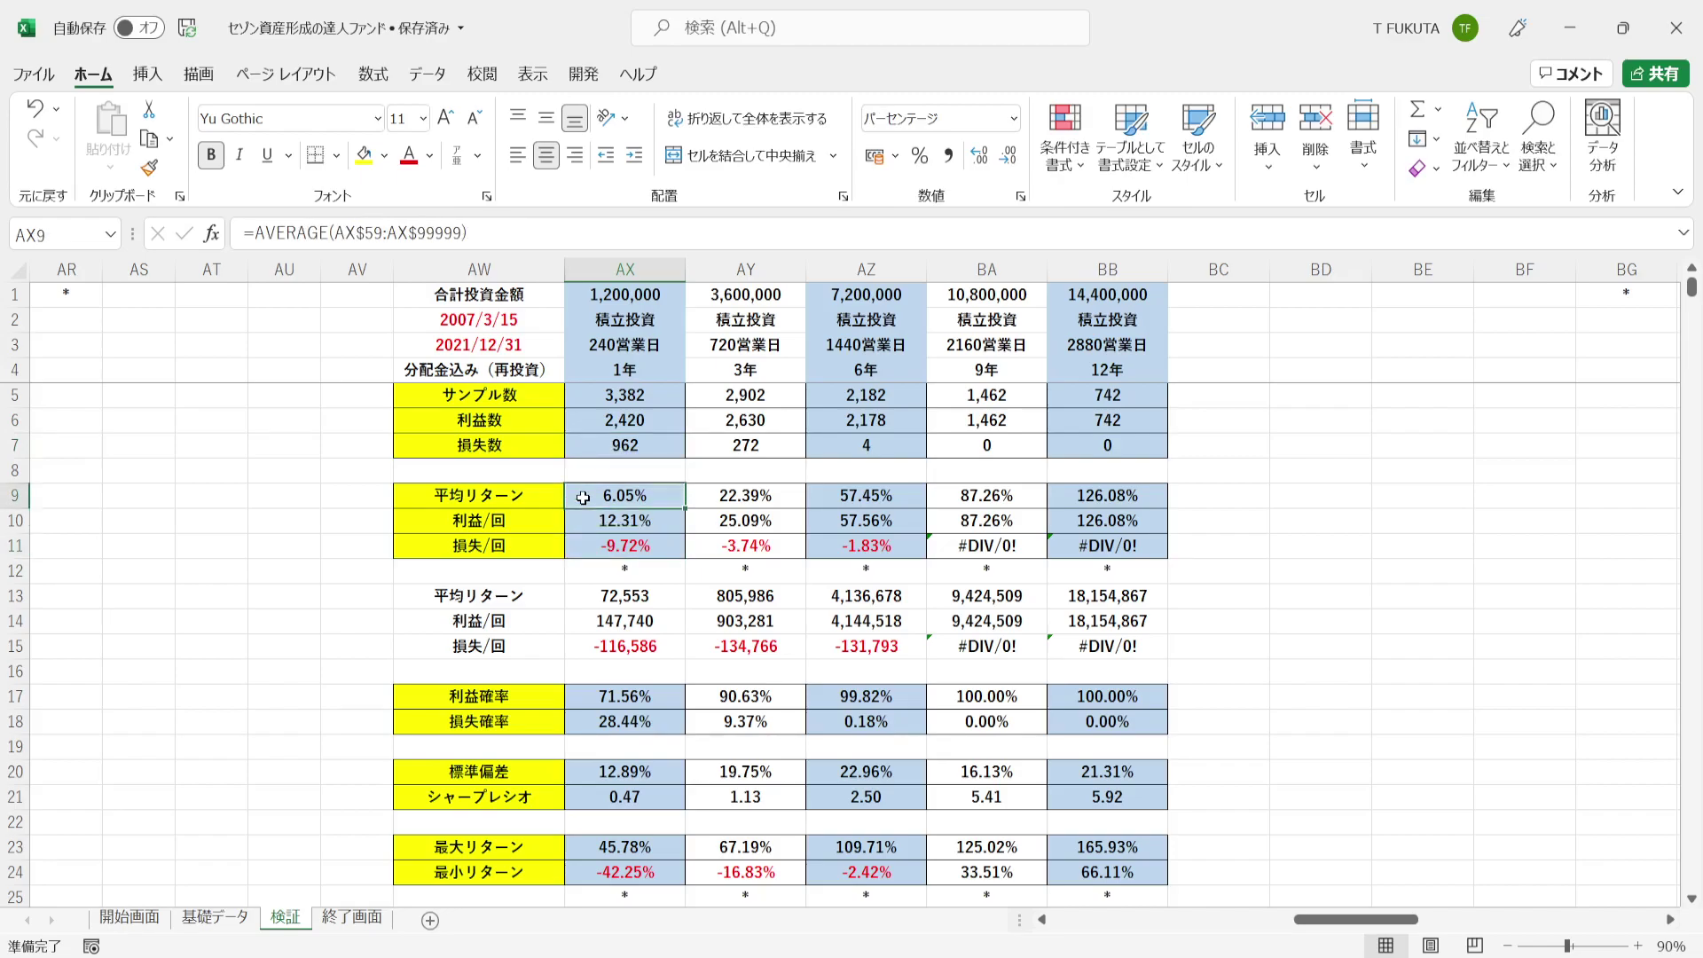
drag(580, 594, 580, 631)
drag(580, 497, 580, 548)
click(578, 294)
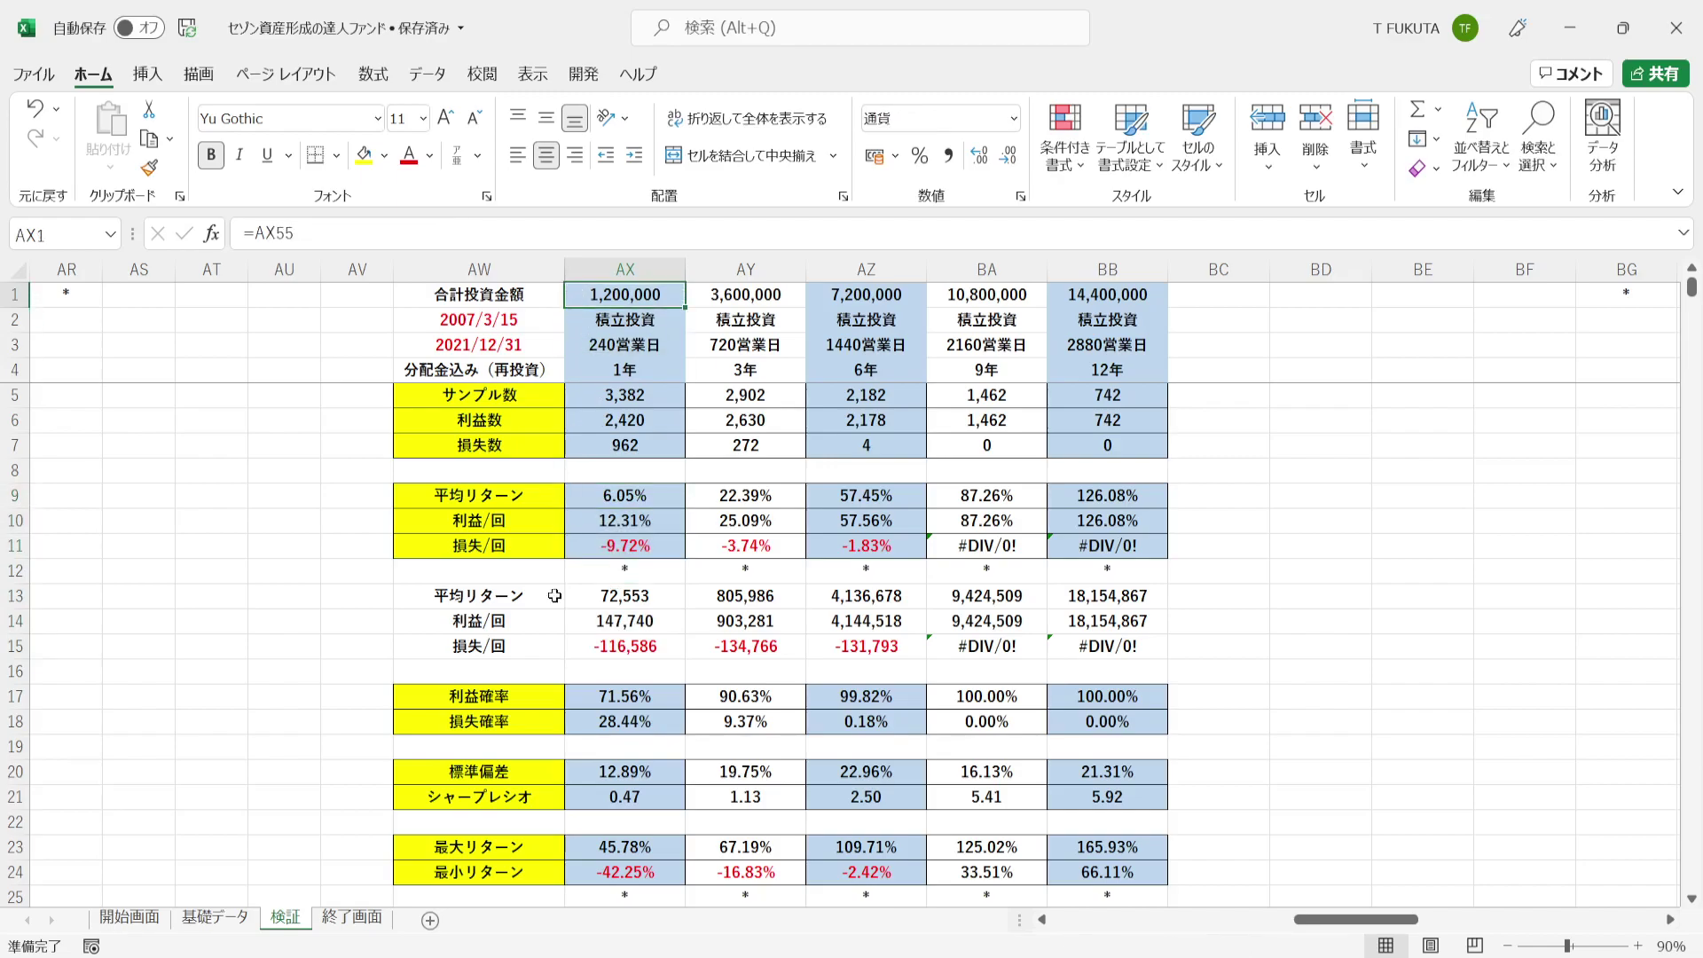
click(574, 621)
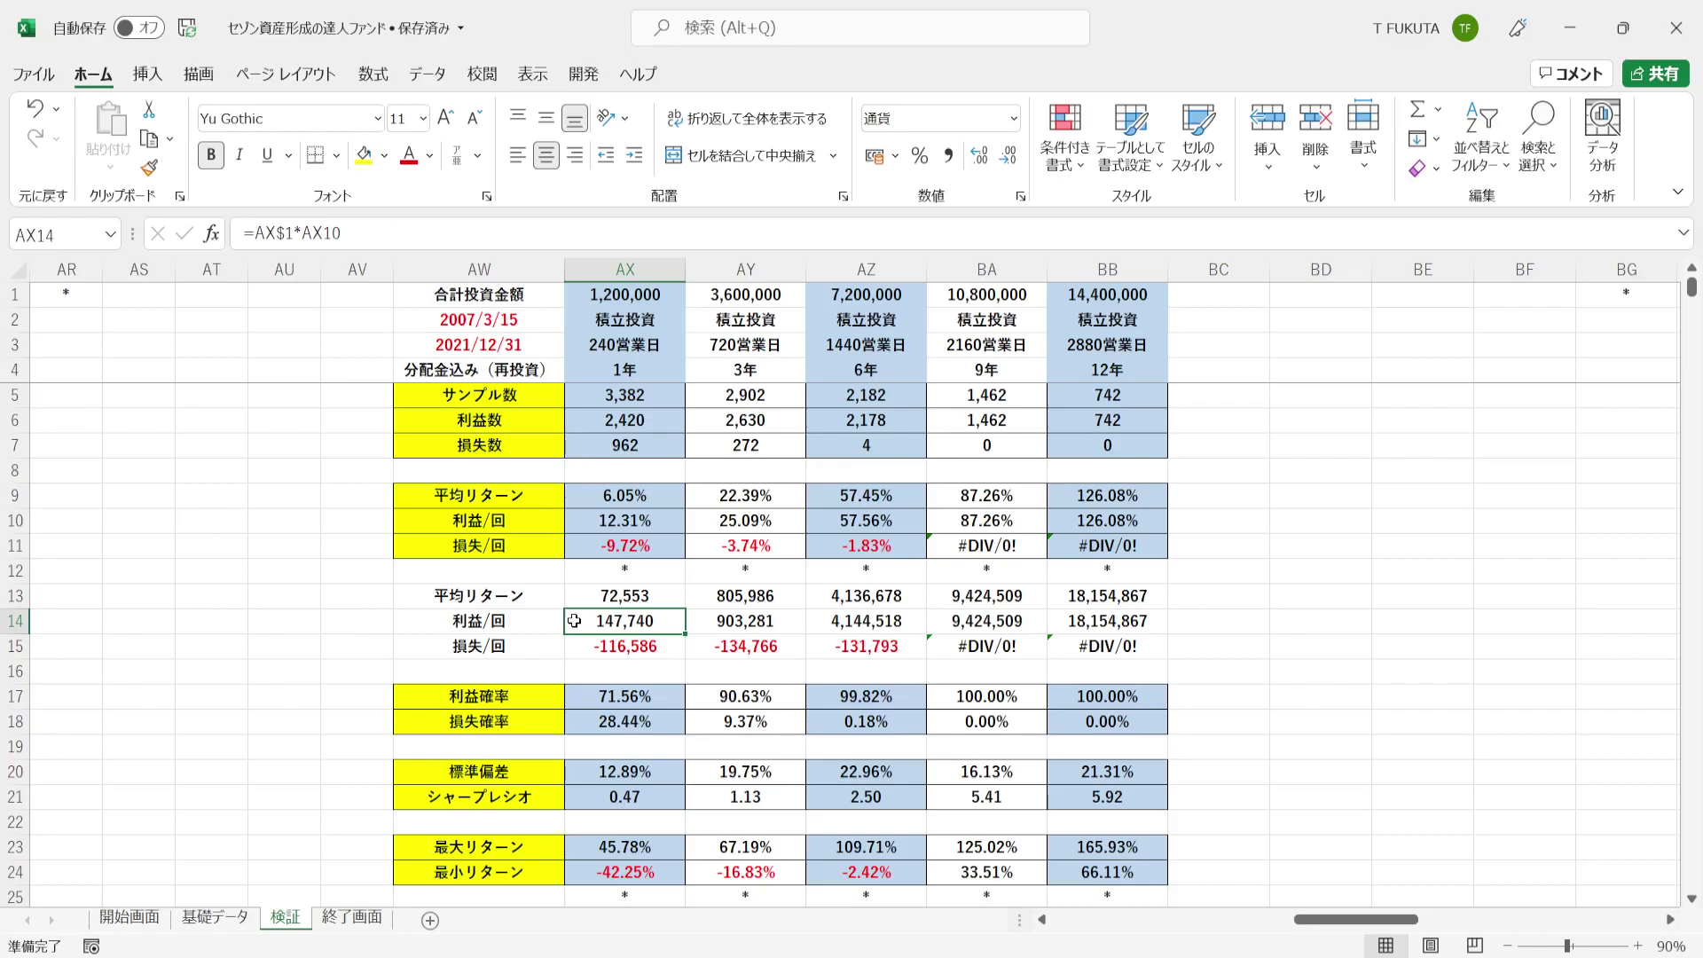
click(577, 644)
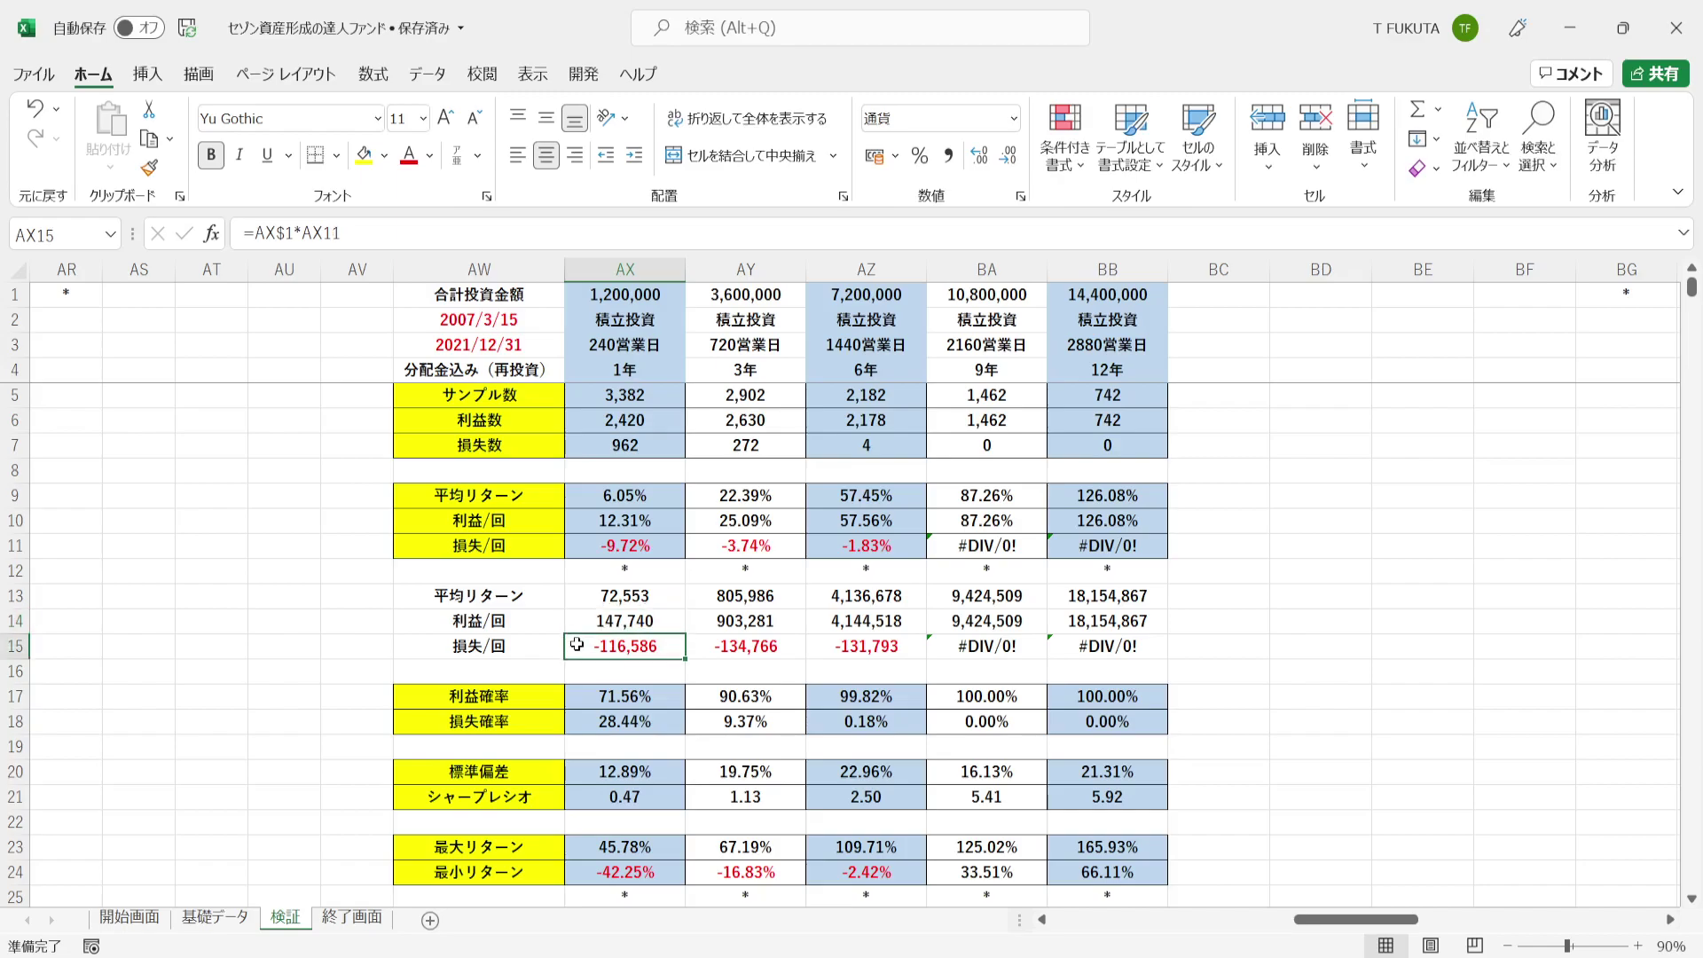
click(579, 599)
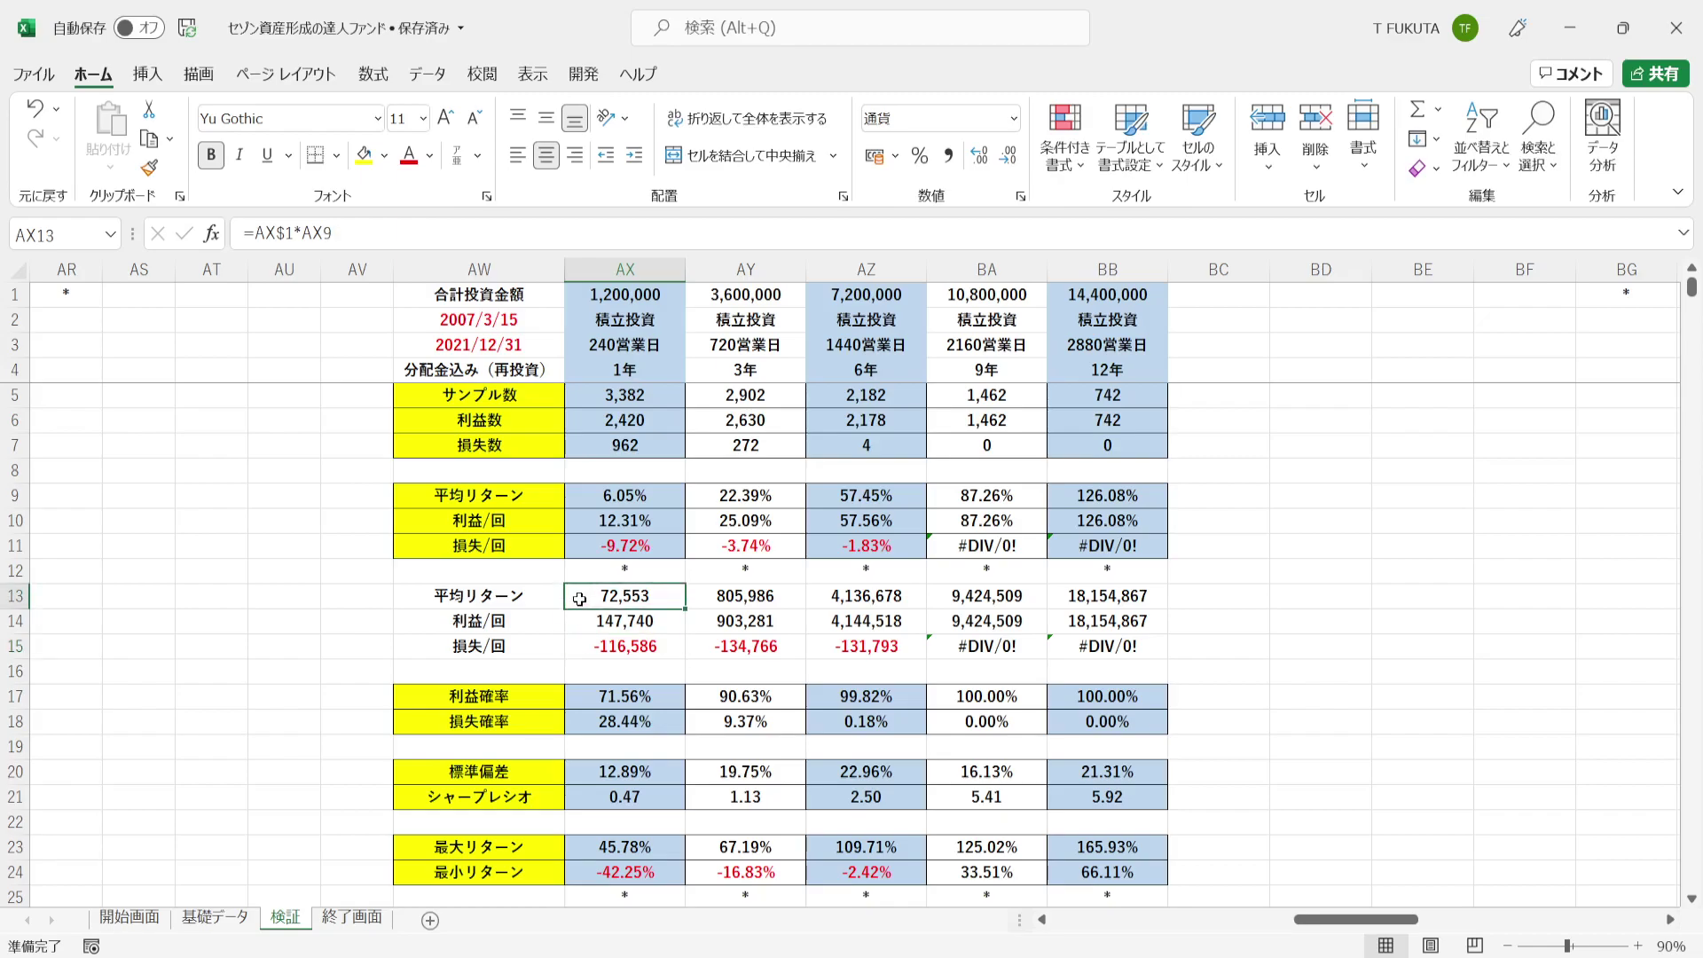
Inspect the 1年 標準偏差 in AX20 against the average return in AX9, and the シャープレシオ formula in AX21
click(538, 776)
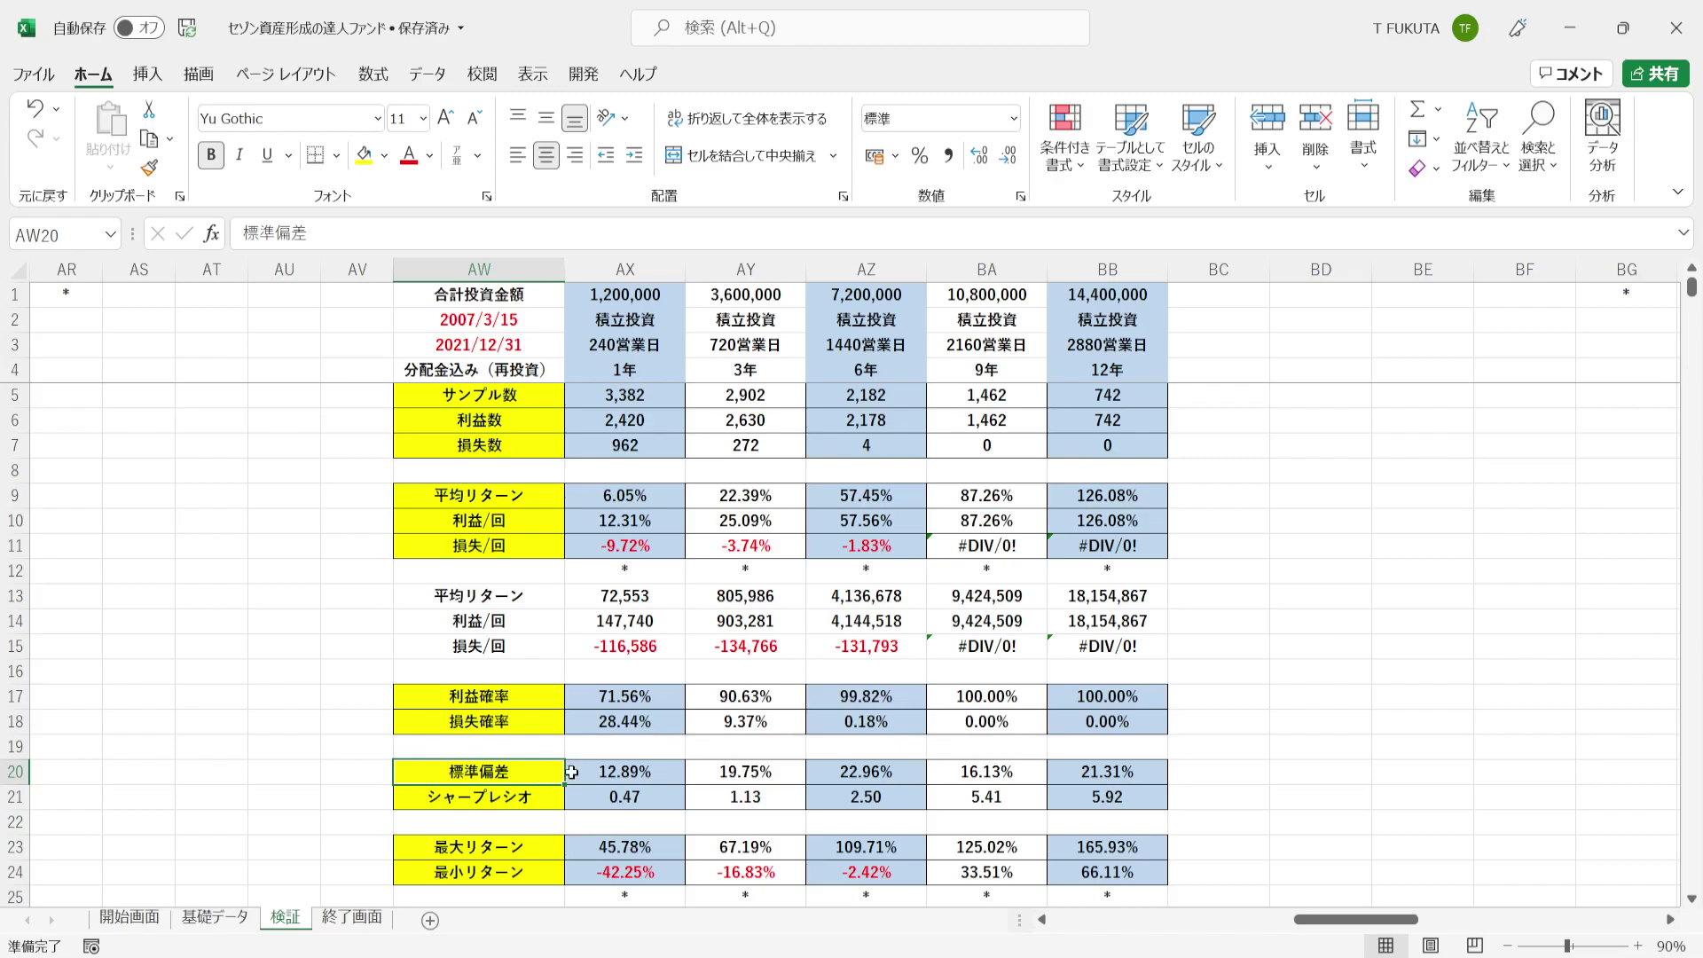
click(576, 773)
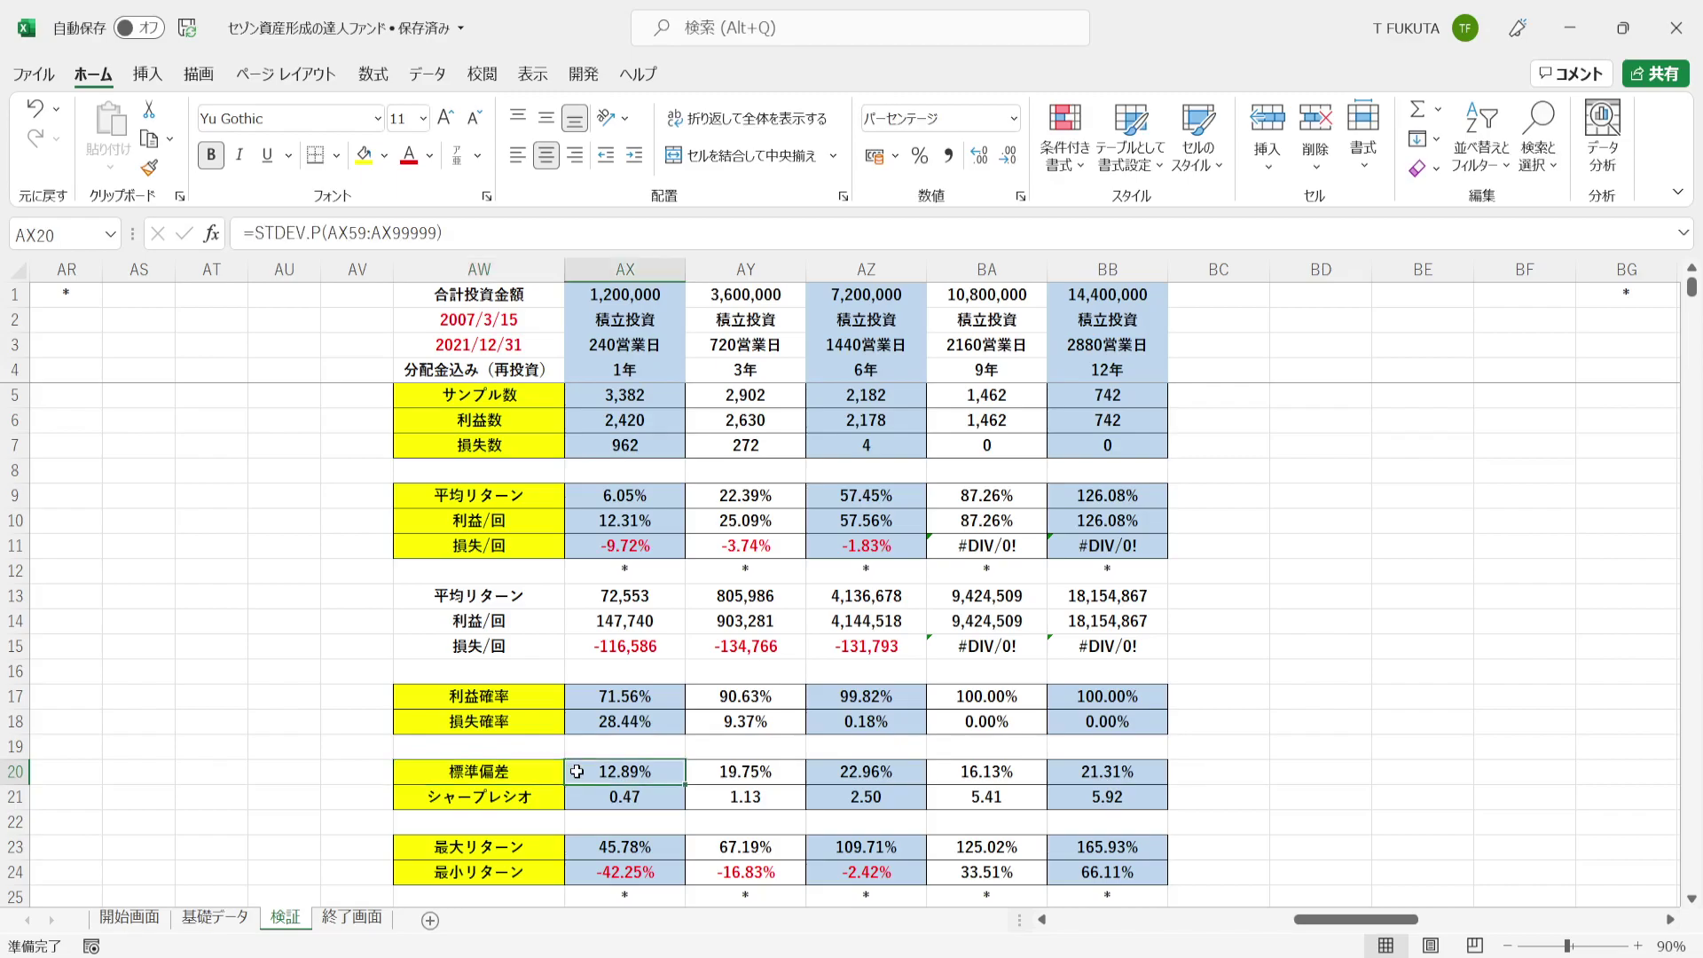
click(583, 492)
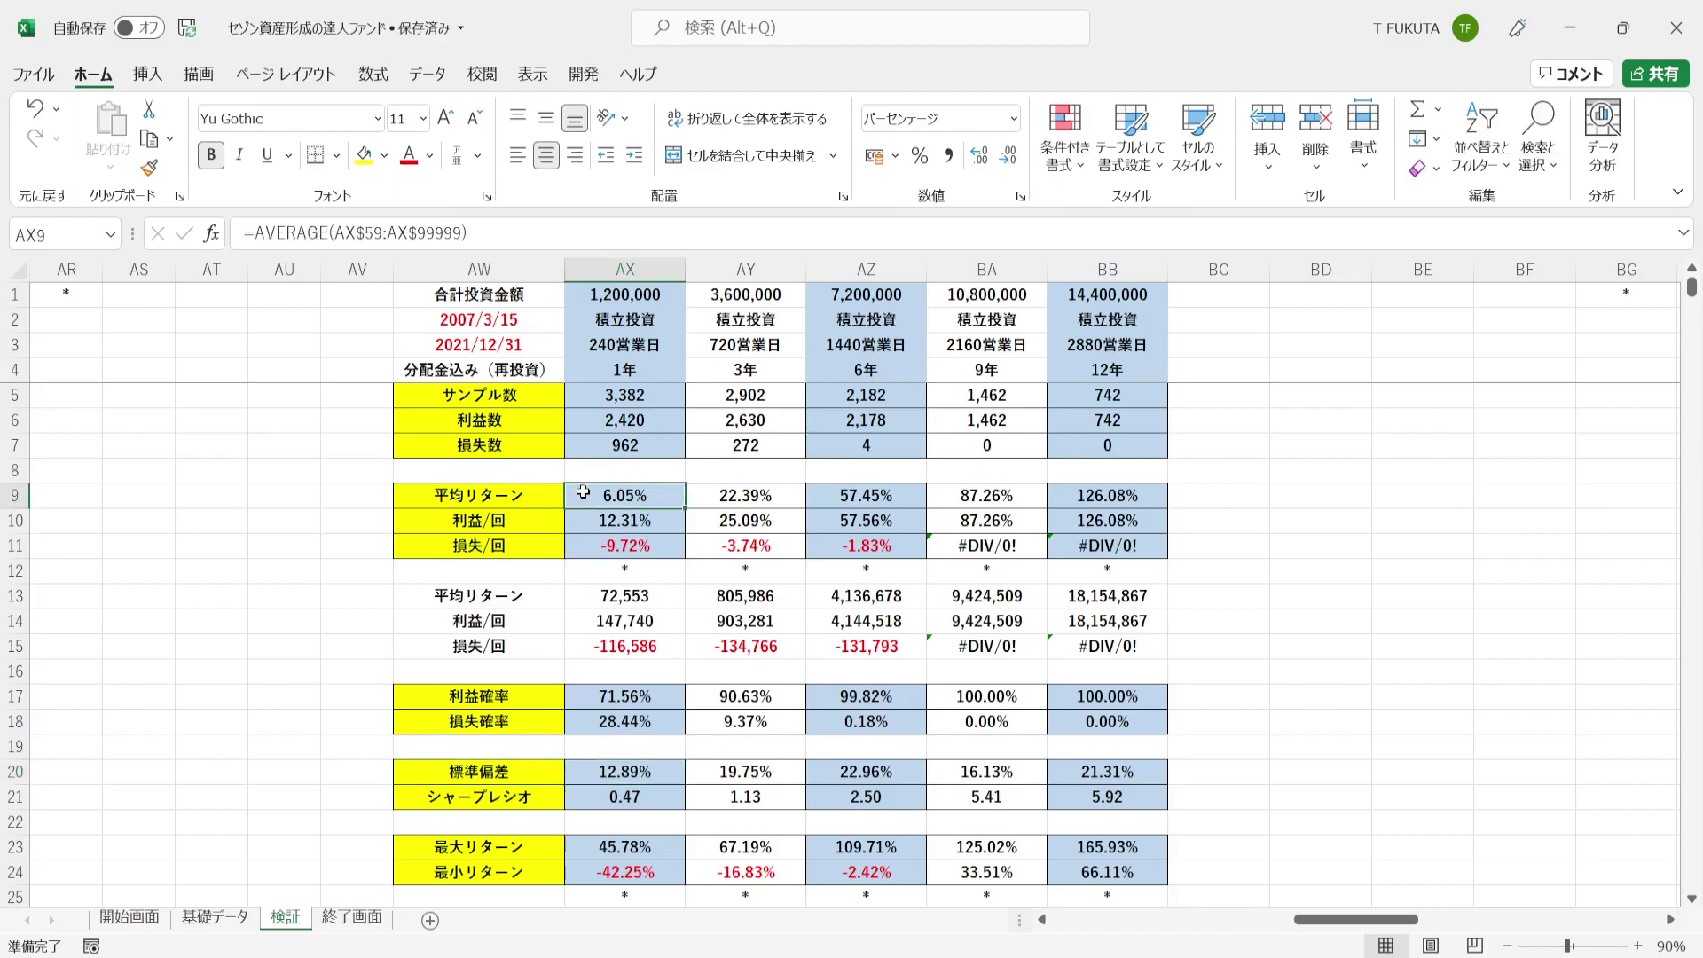
click(580, 771)
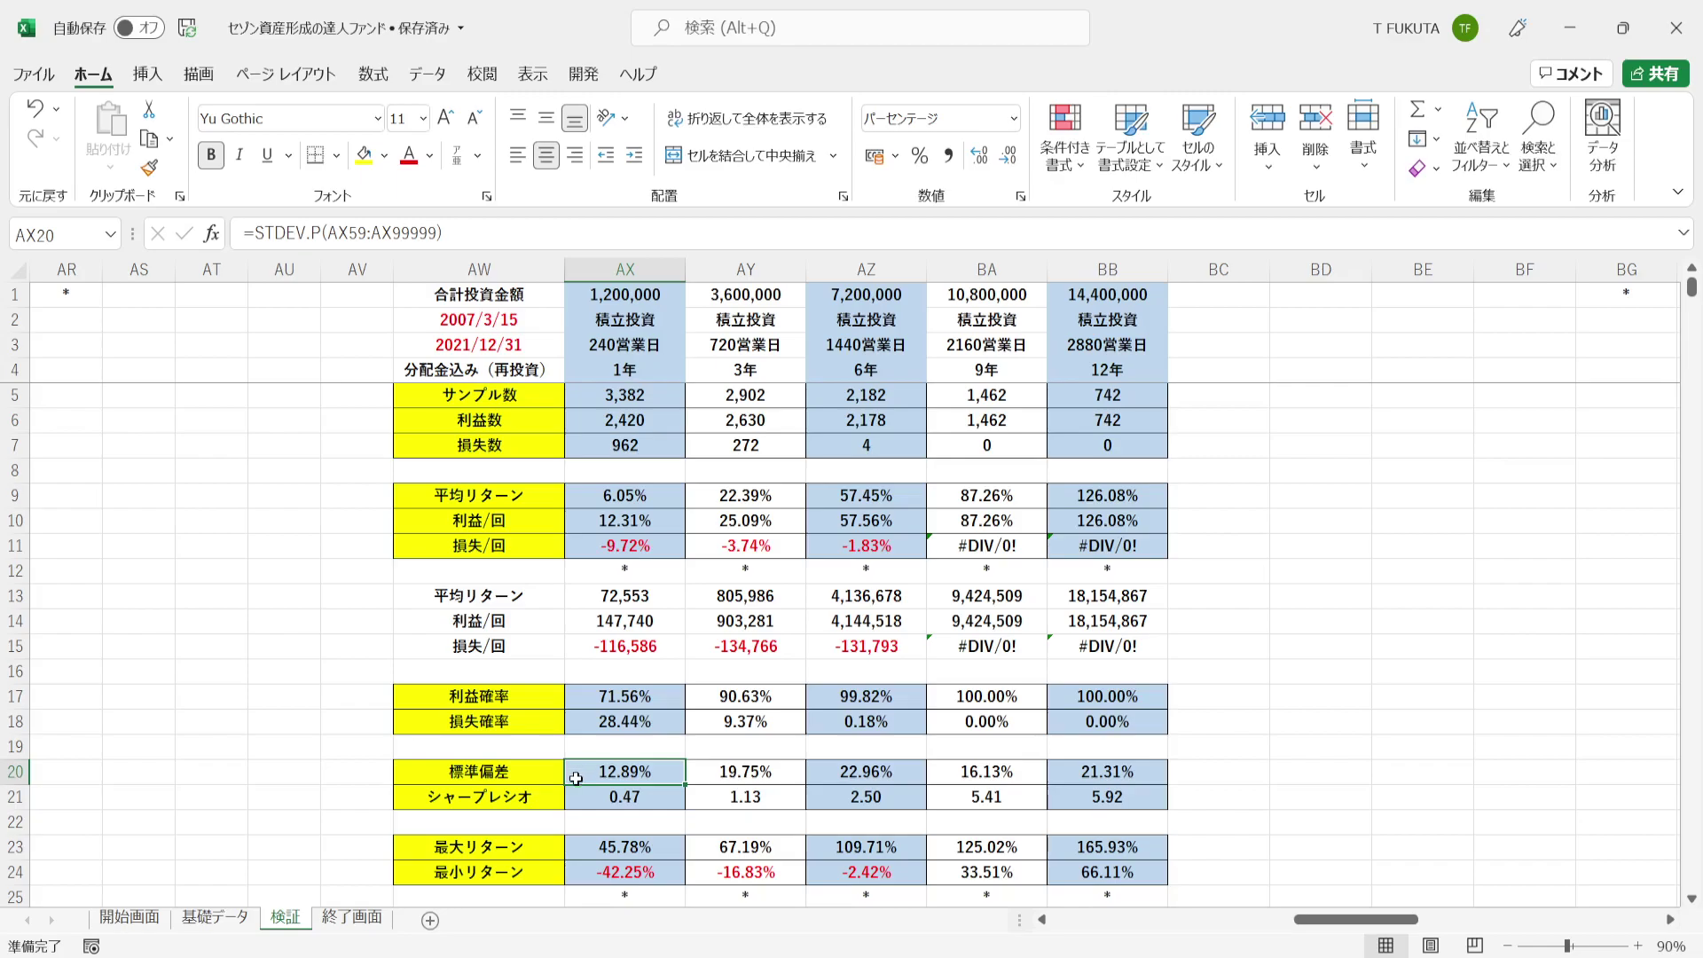
click(574, 796)
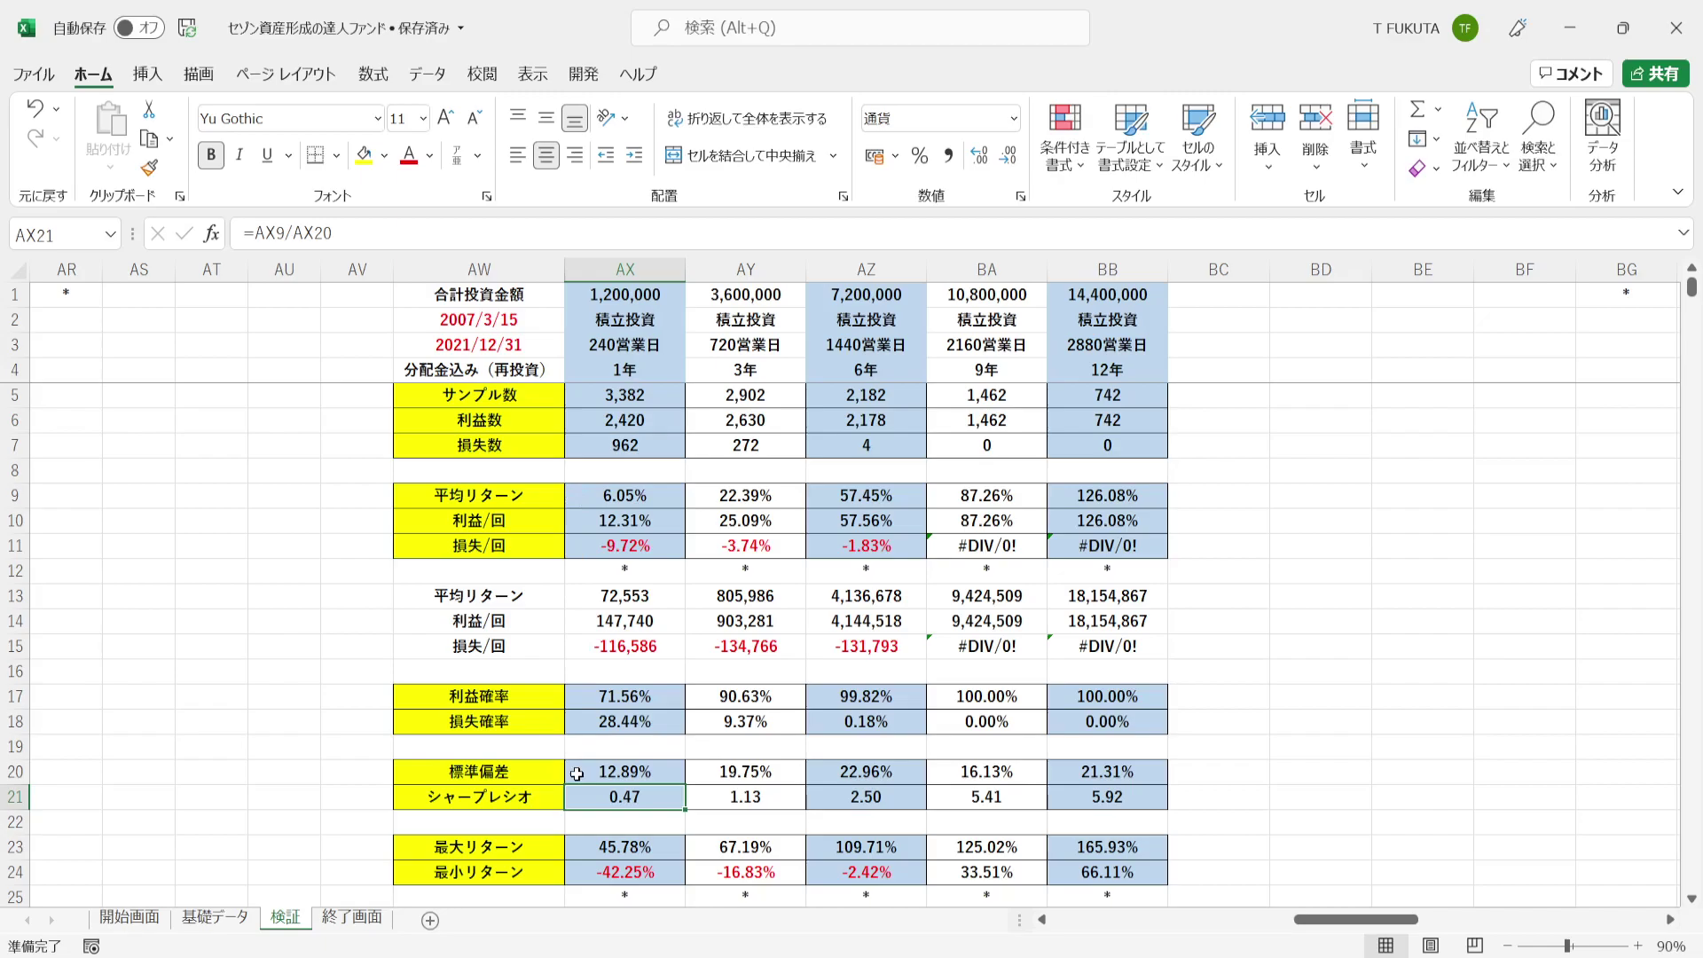
Review the 1年 最大リターン and 最小リターン rates in AX23:AX24 and amounts in AX26:AX27, and return to AX5
click(578, 852)
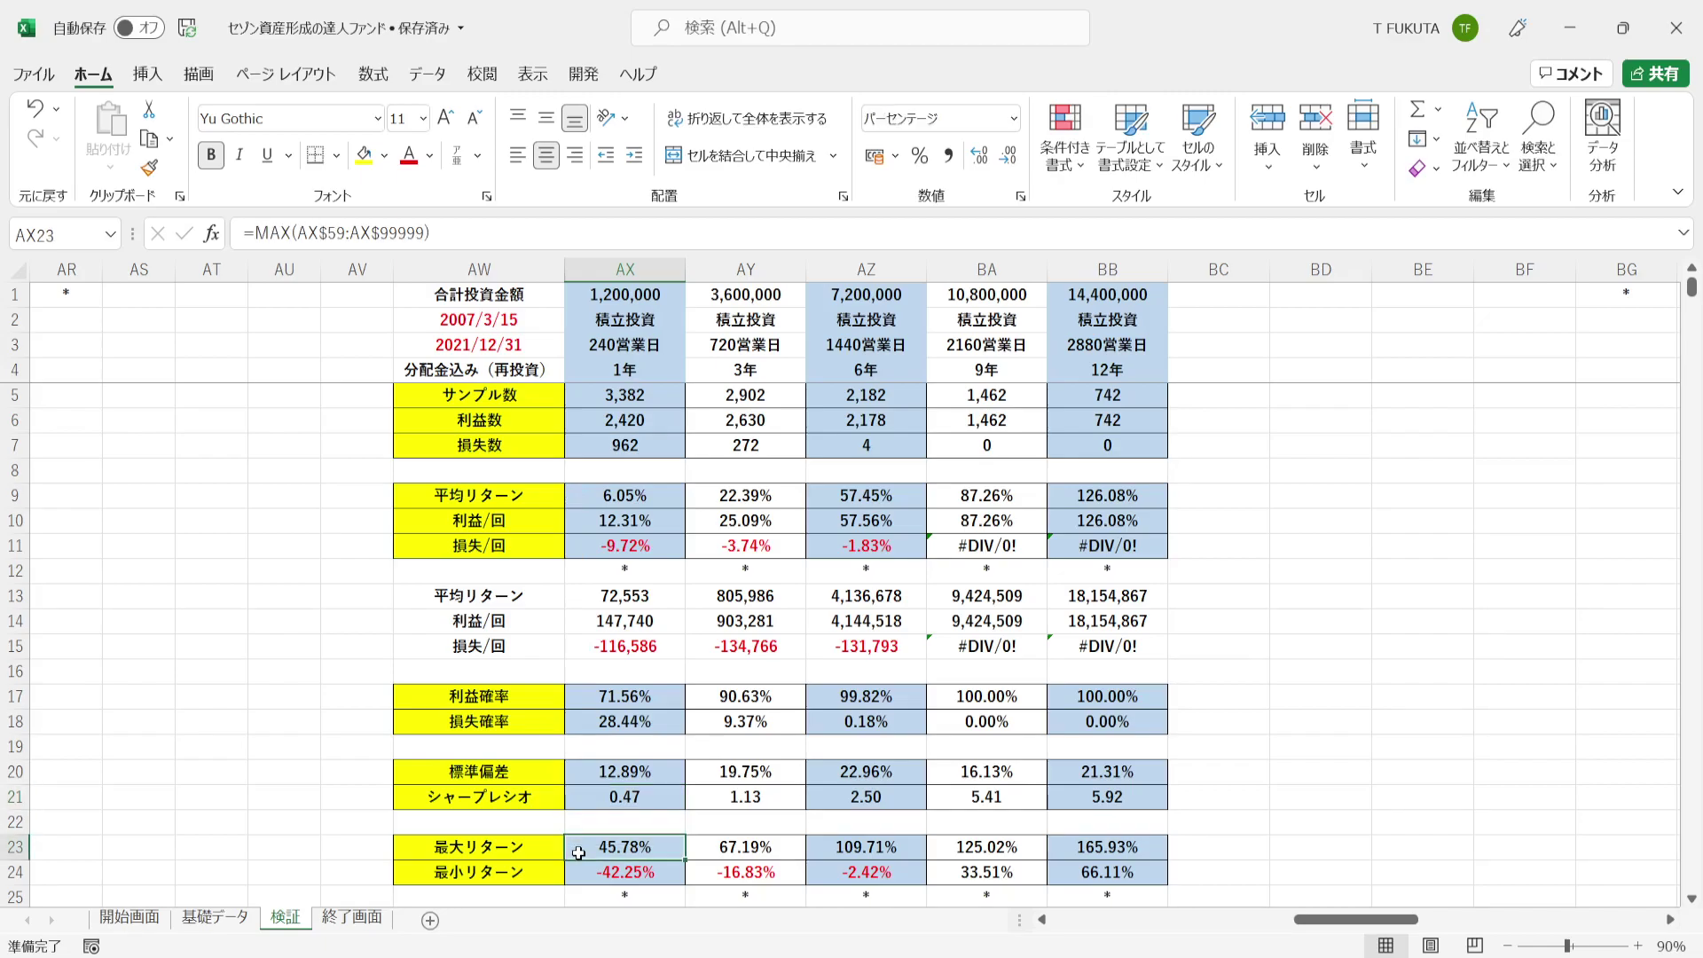
key(Down)
key(Down)
key(Down)
key(Down)
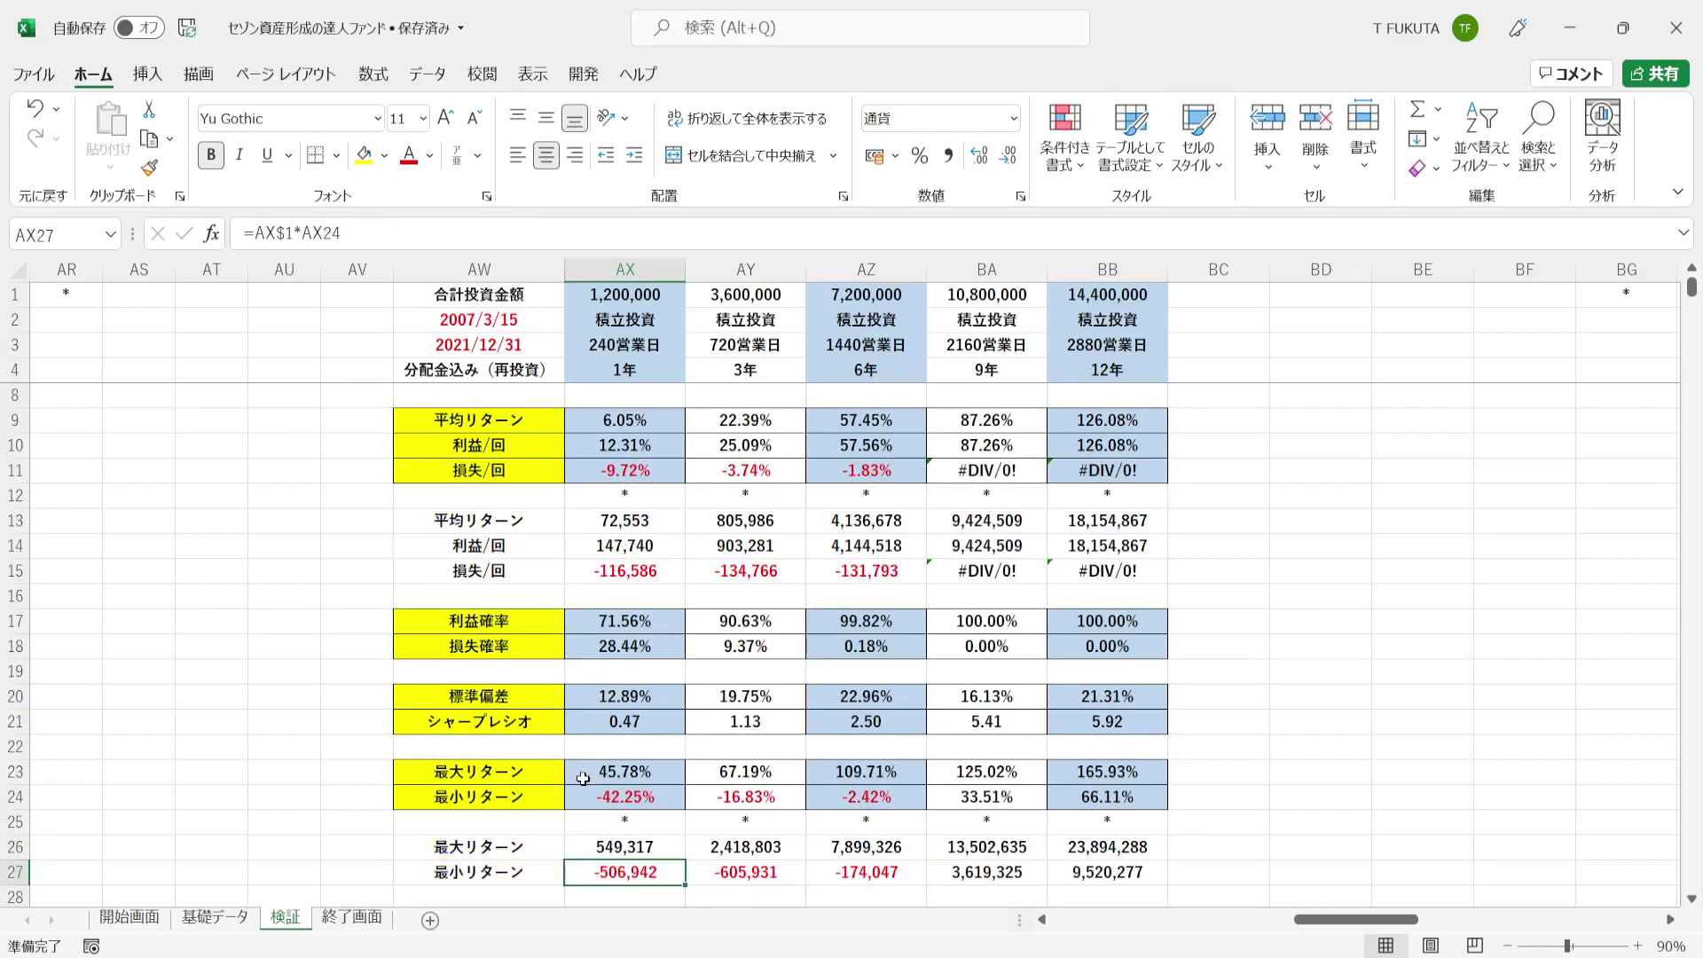
drag(580, 777, 580, 797)
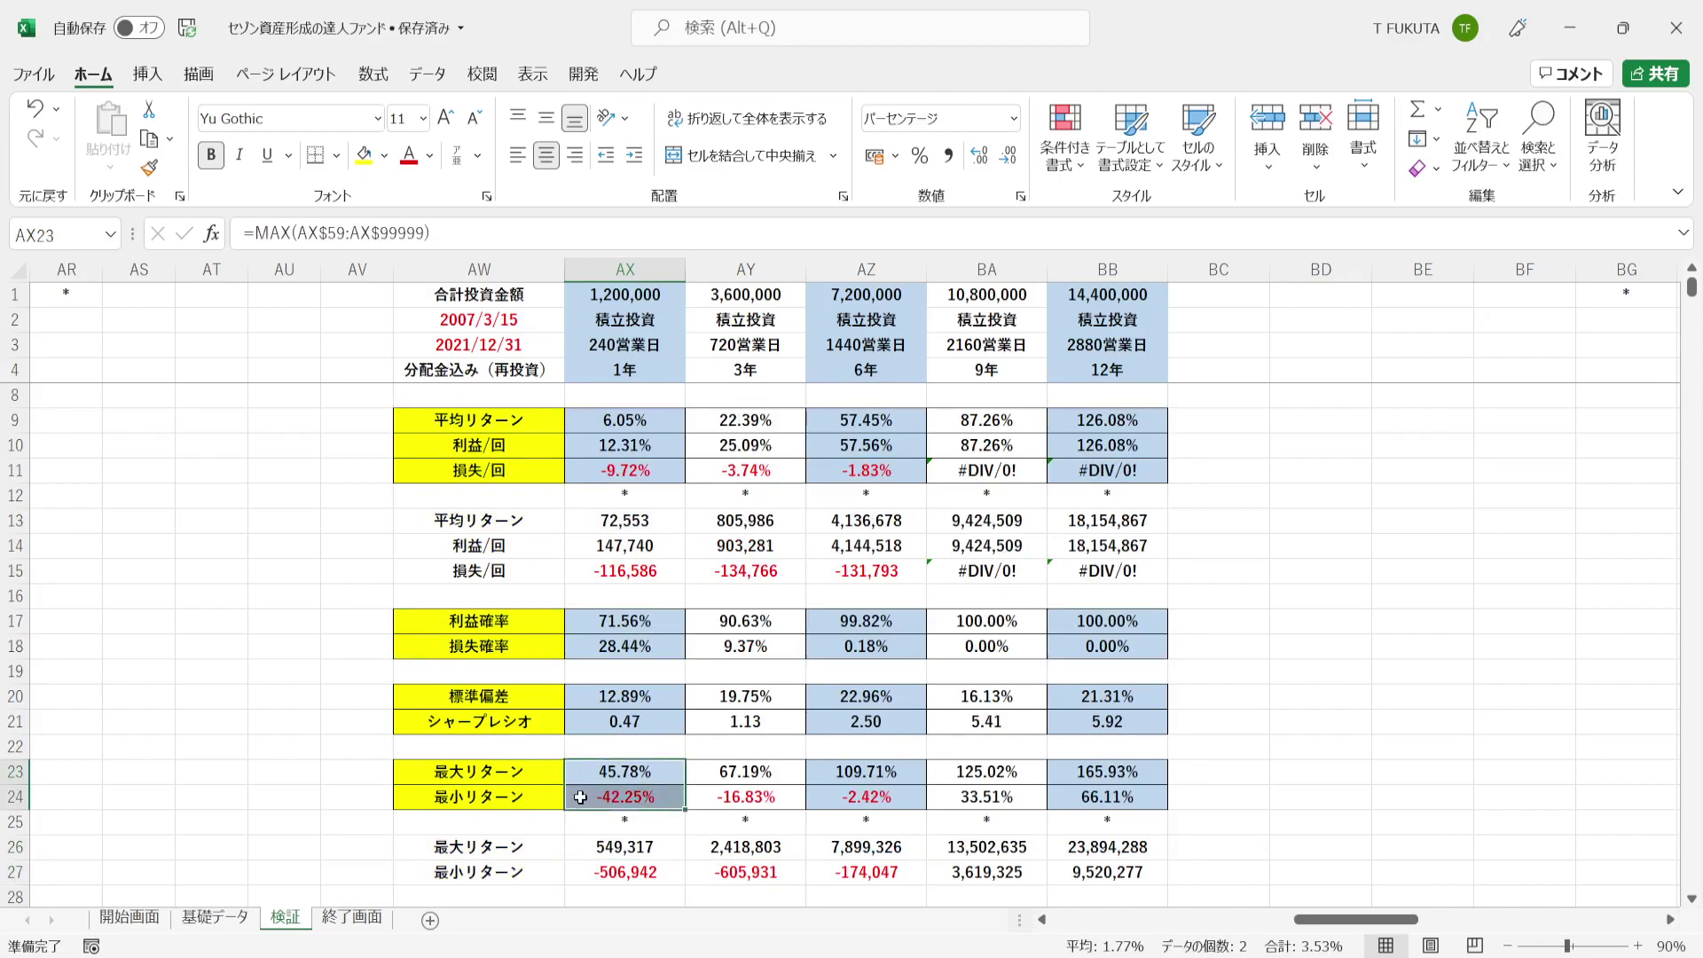
click(575, 772)
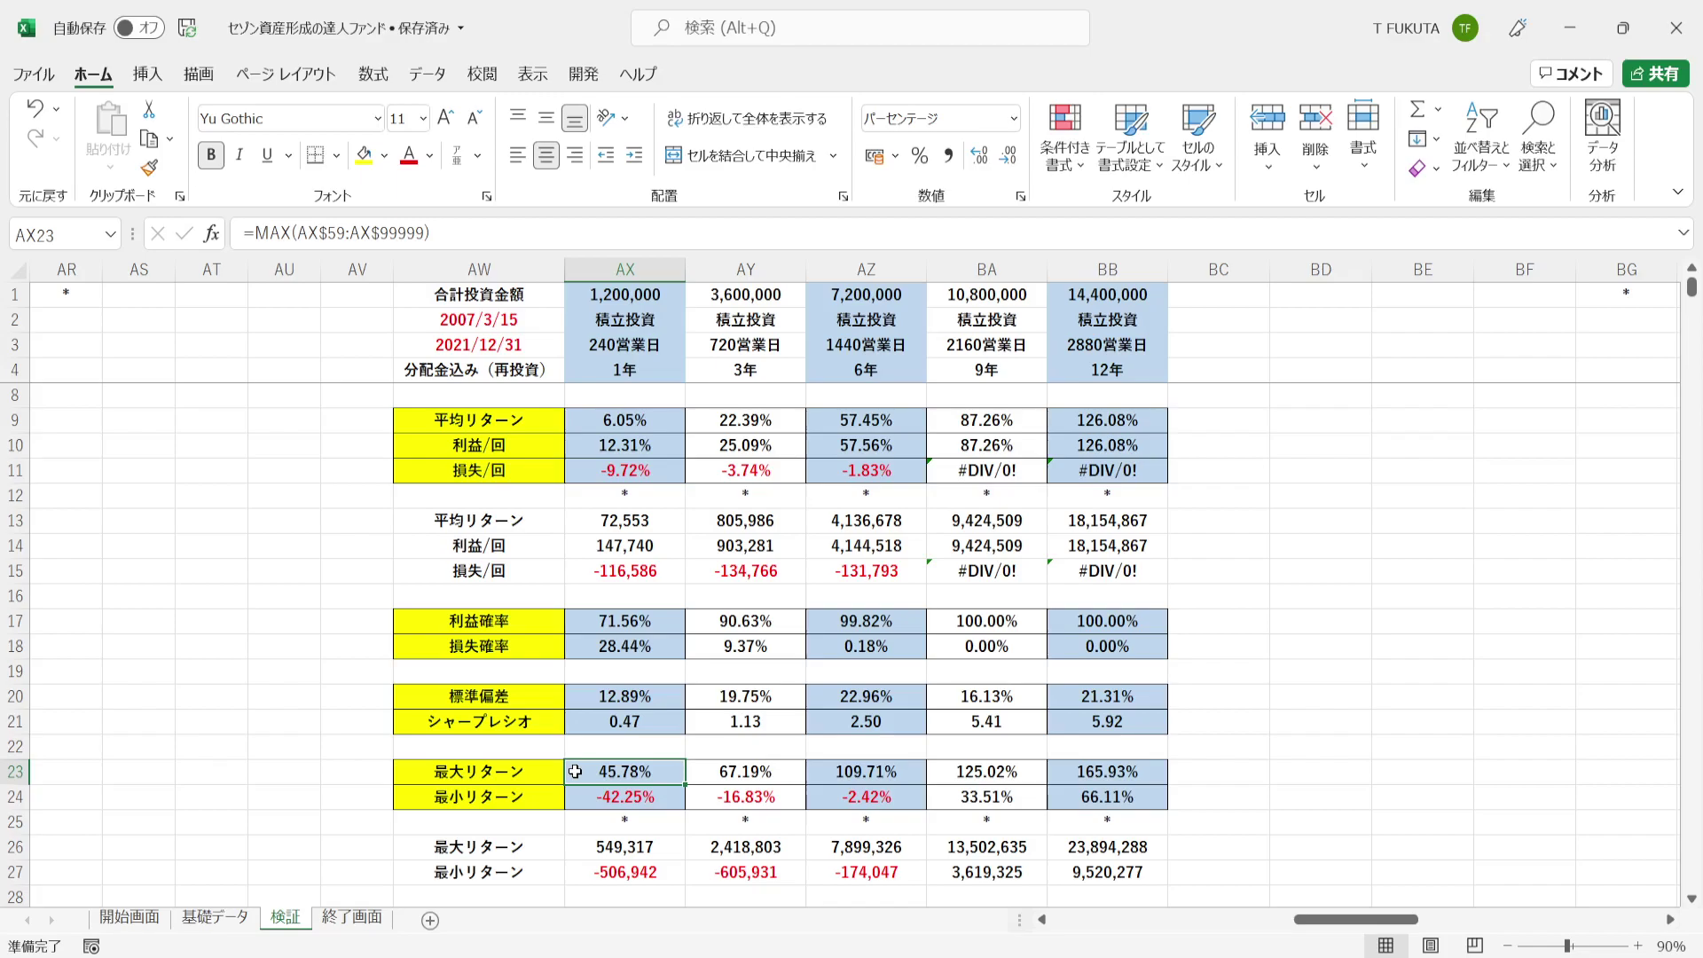
click(574, 792)
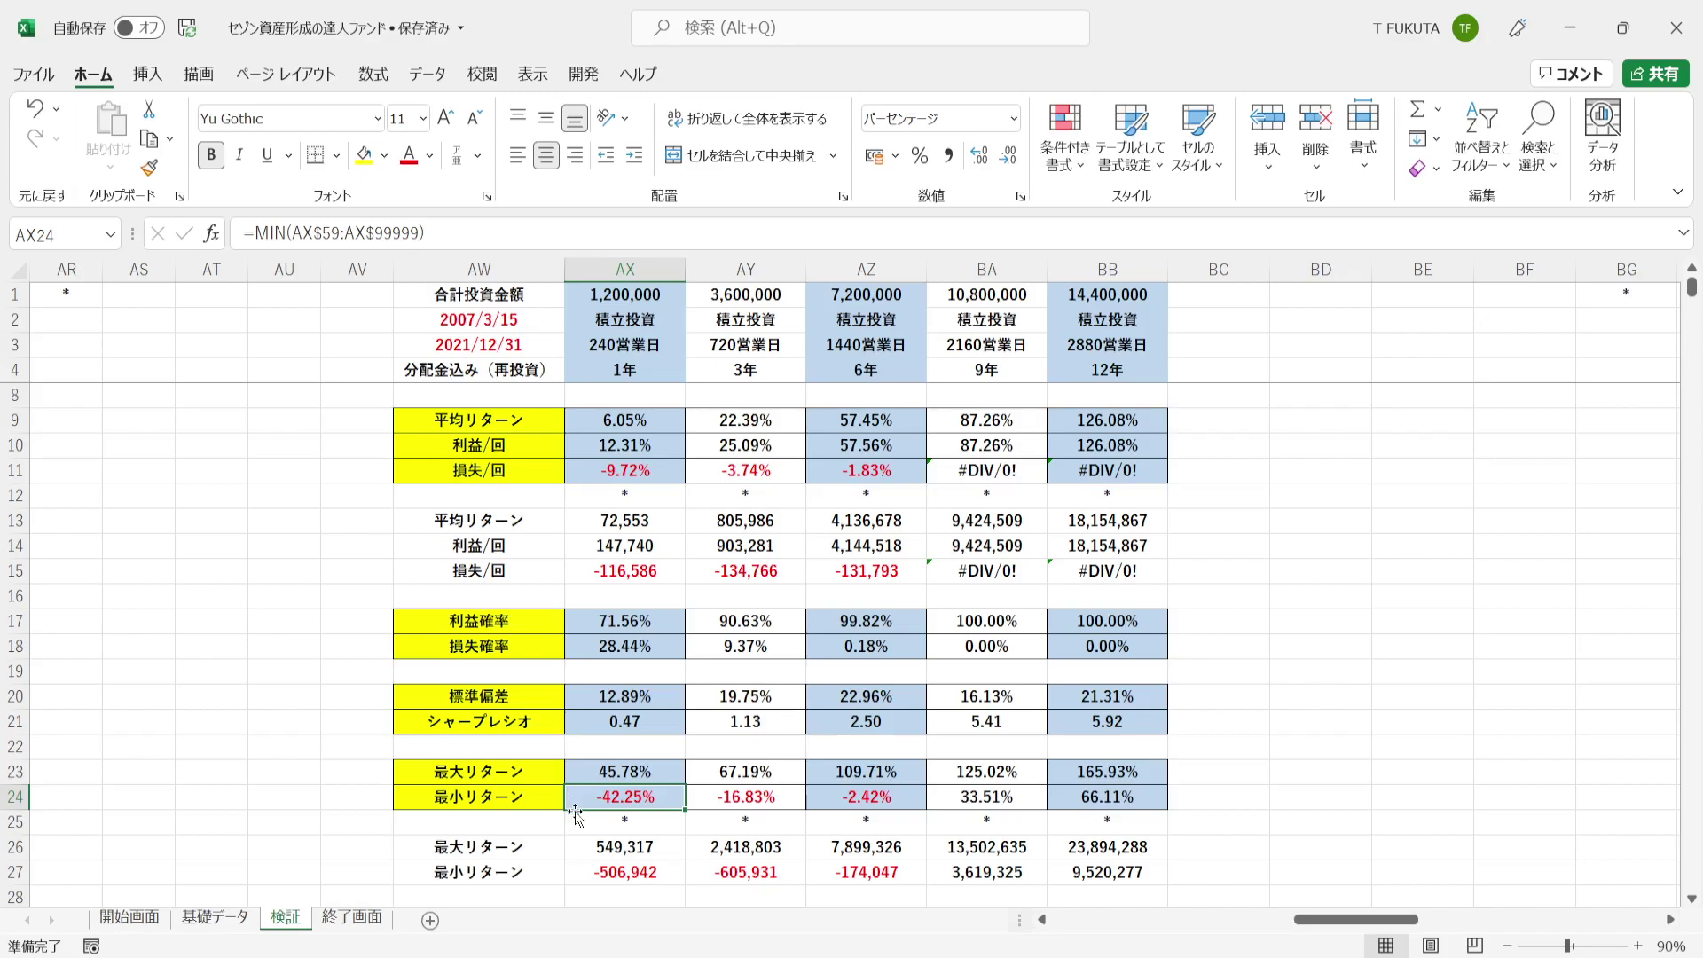
click(576, 843)
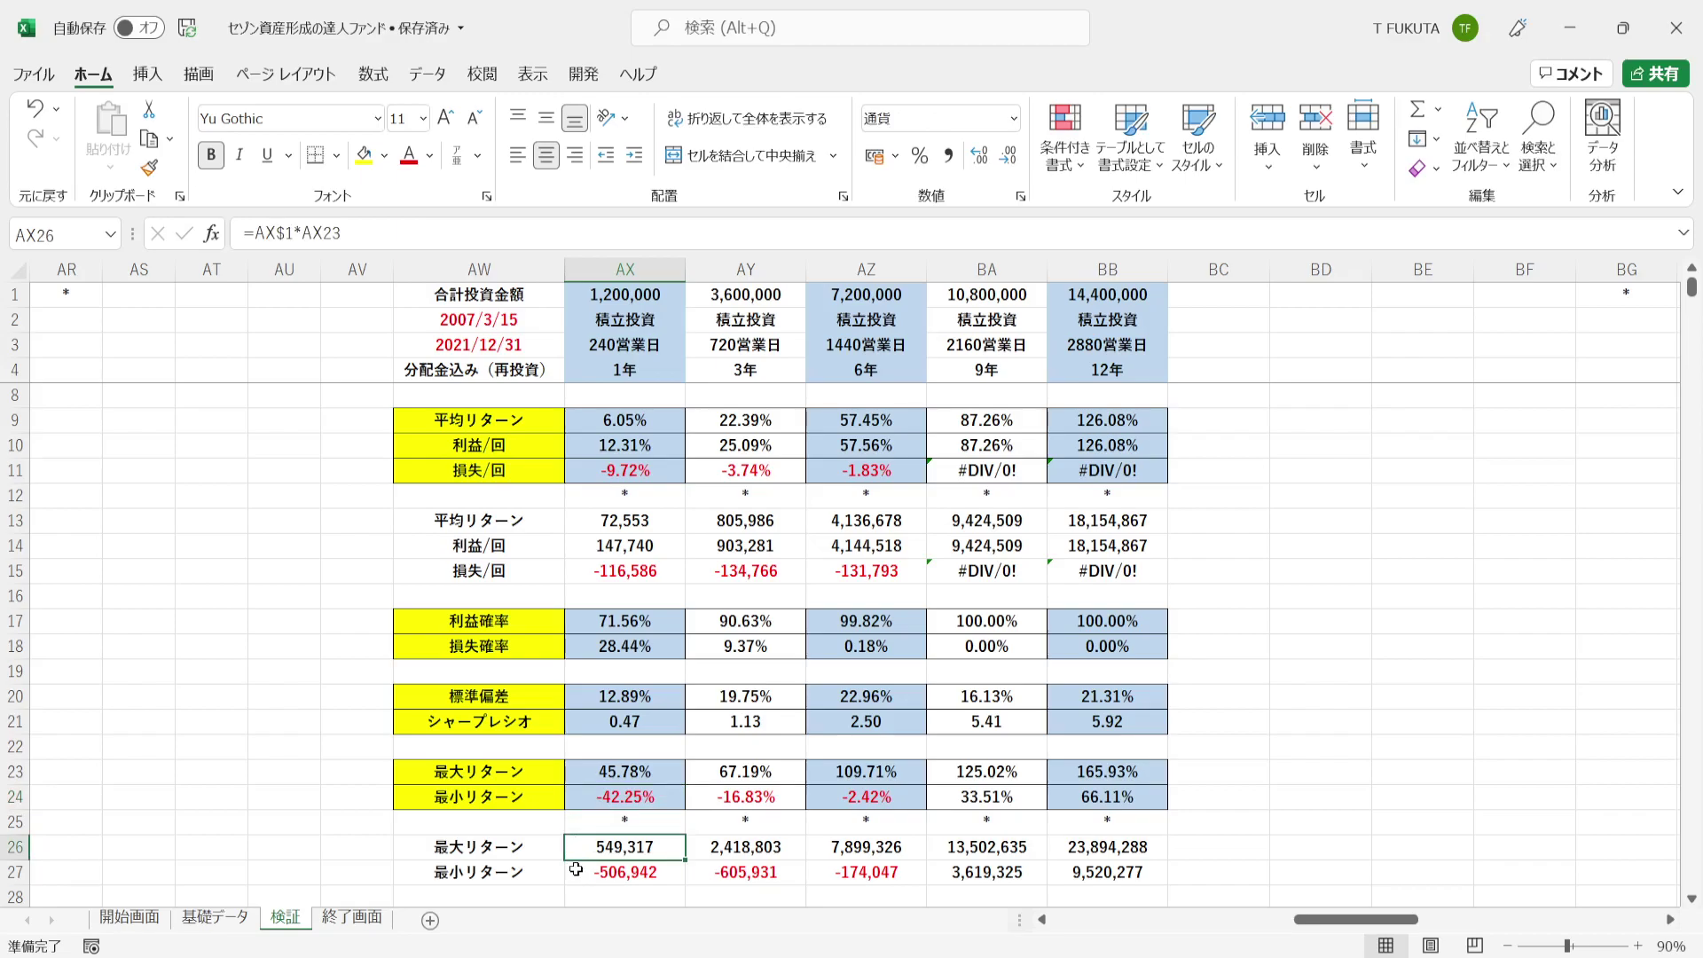
click(577, 869)
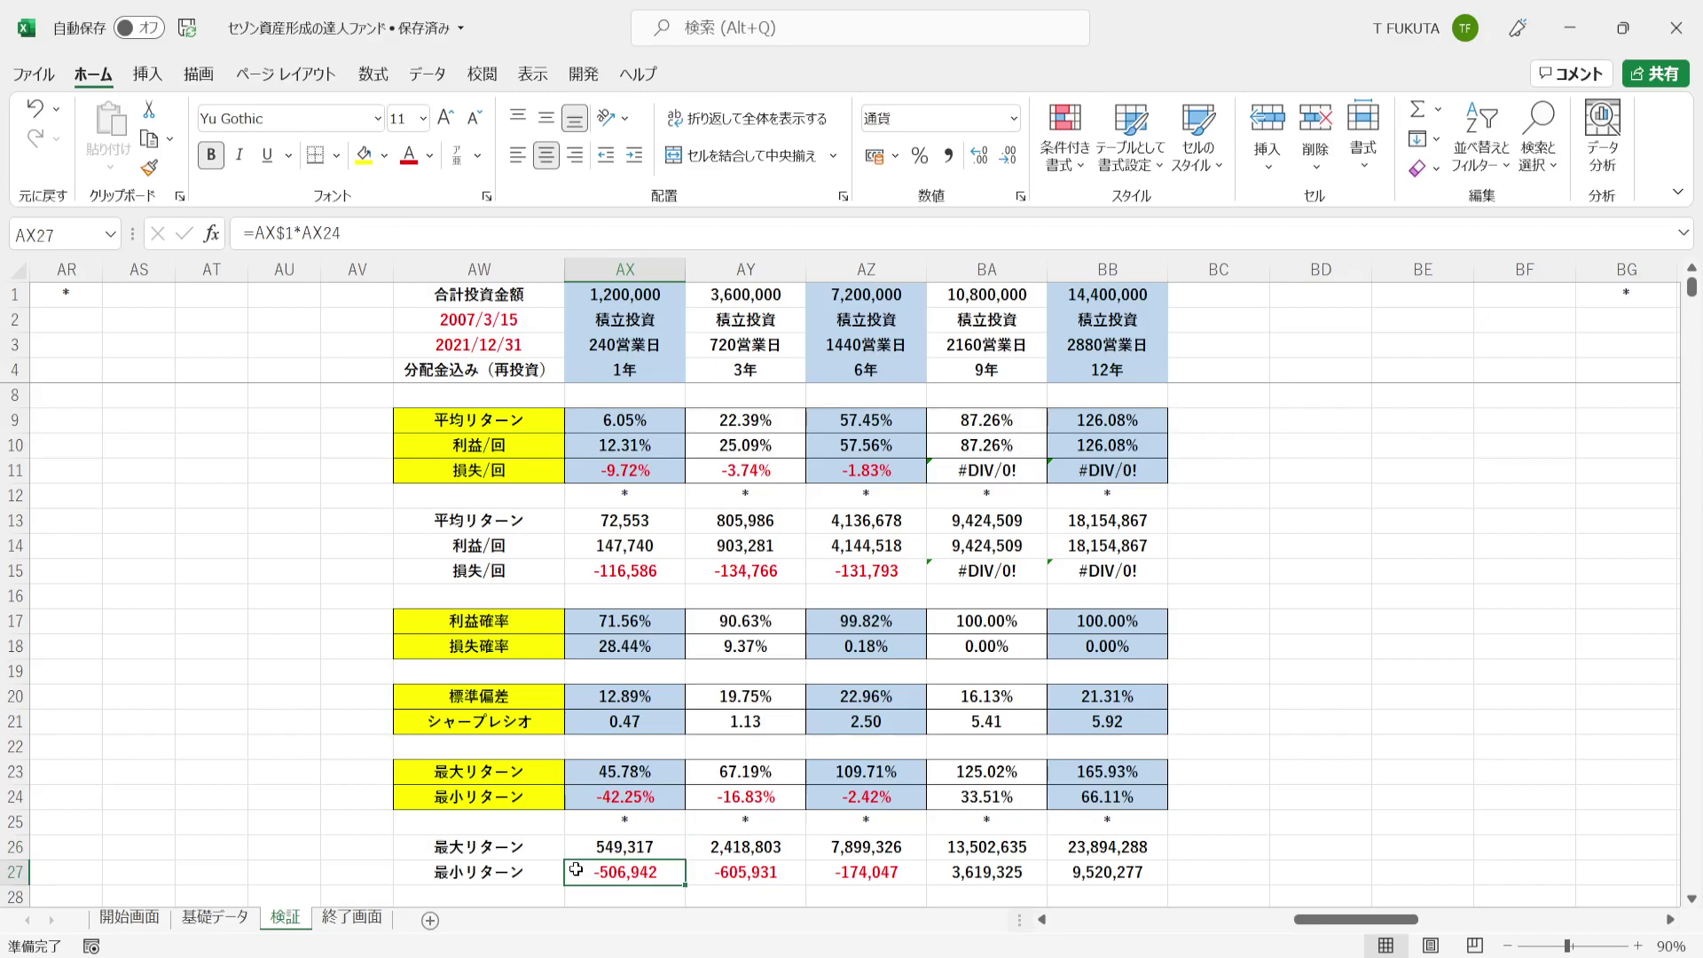
click(663, 377)
key(ctrl+z)
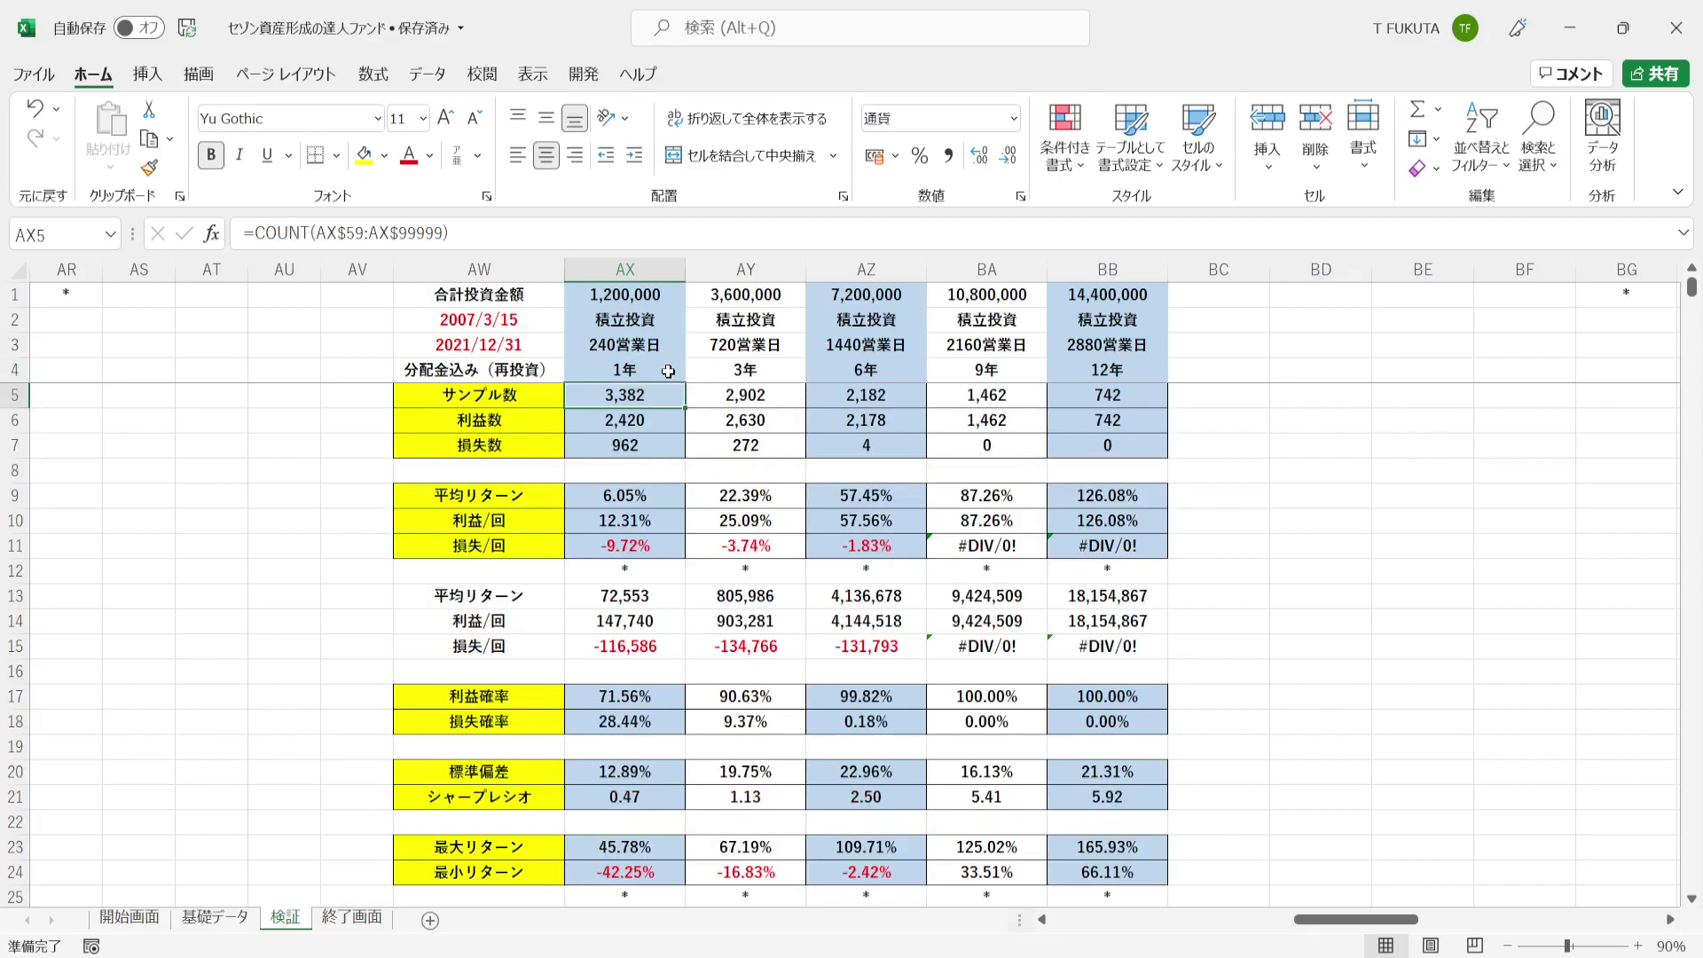
Survey the remaining period headings in AY4:BB4, focus on the 3年 column AY, and check the date range in AW2:AW3
drag(699, 376, 1100, 372)
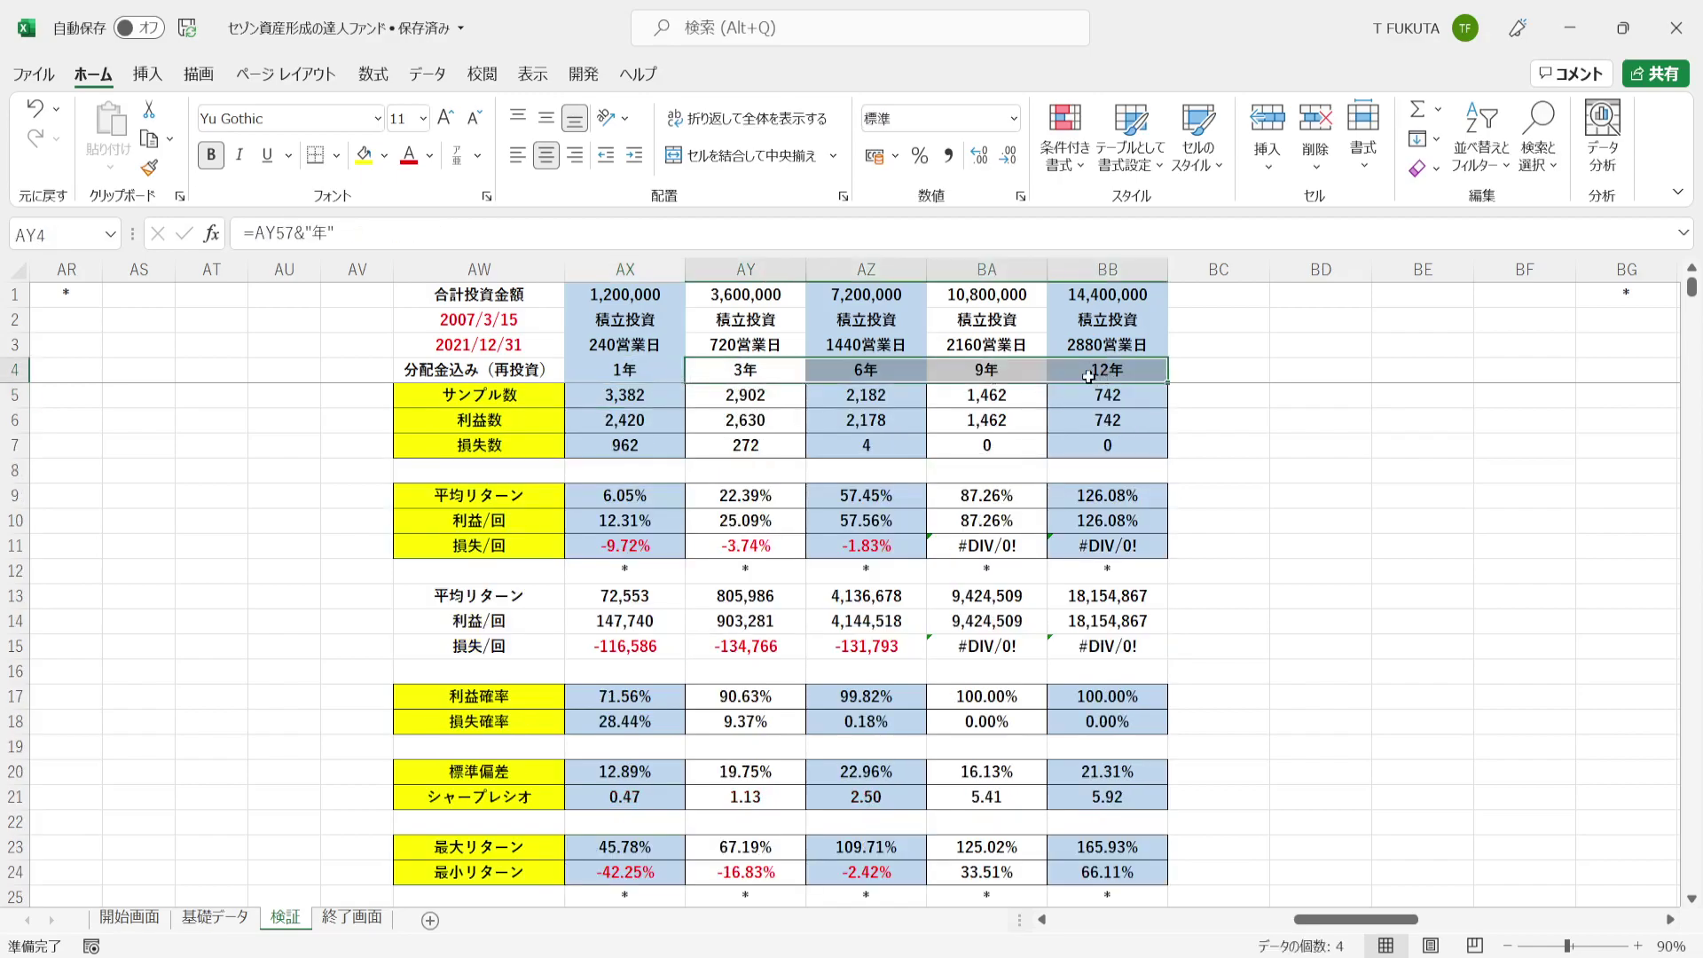
click(740, 266)
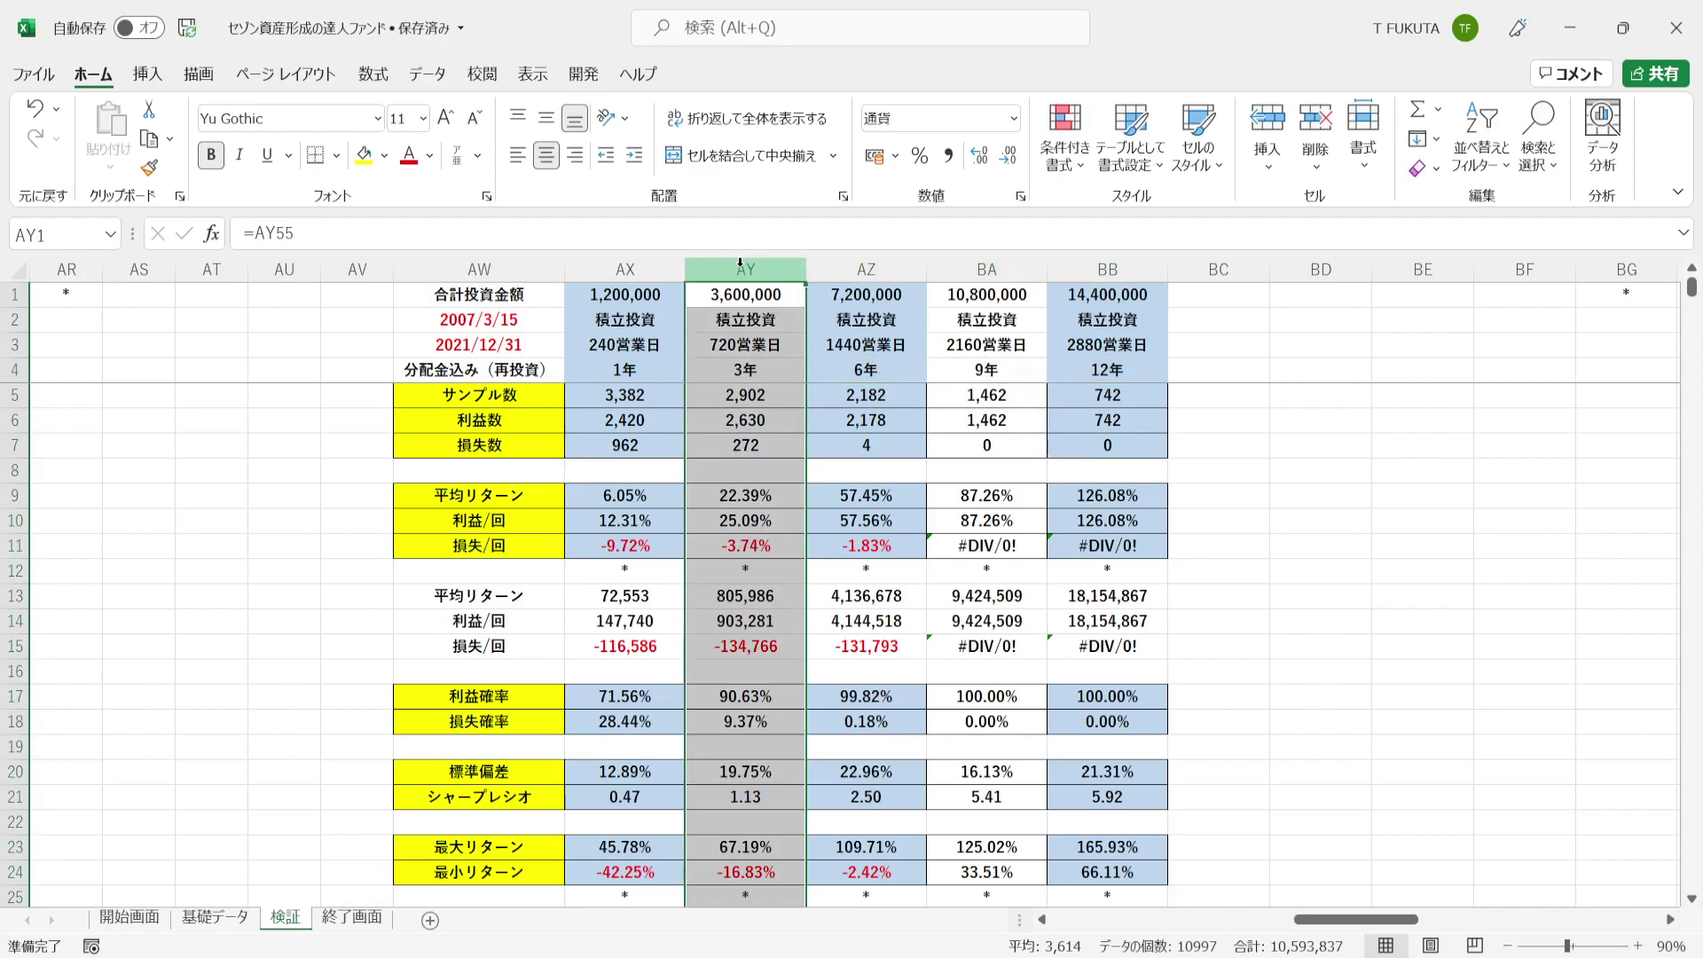
drag(555, 316, 551, 344)
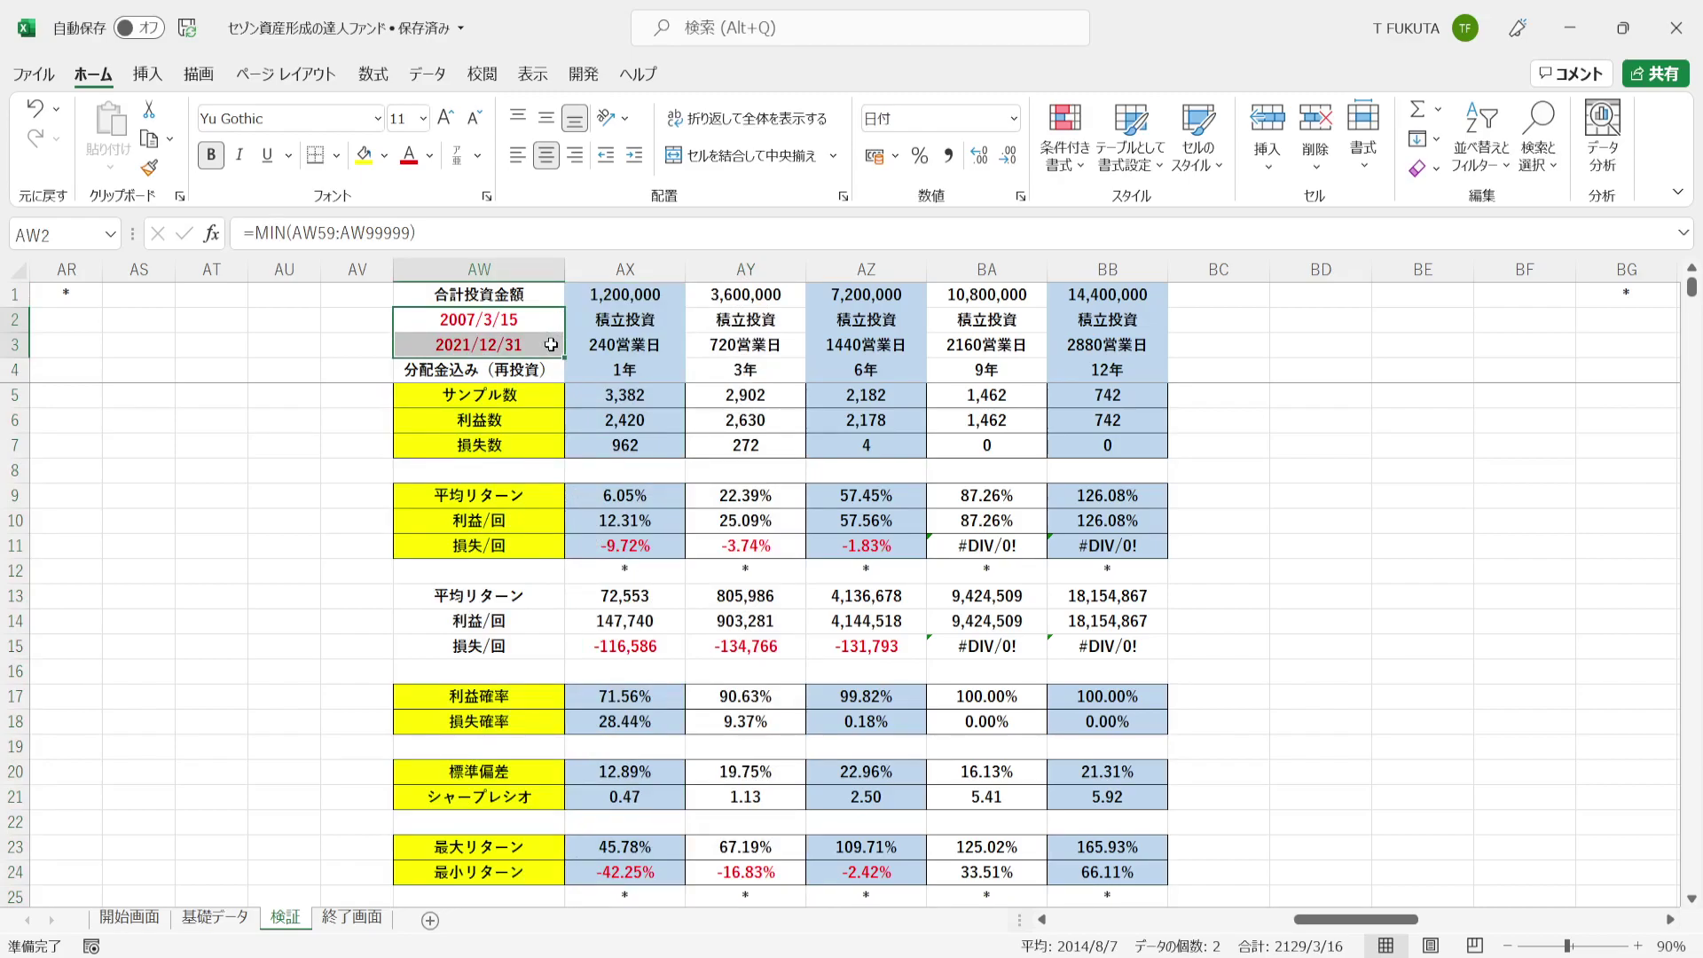
Review the 3年 サンプル数 in AY5 against the period in AY4 and the total investment in AY1
click(718, 374)
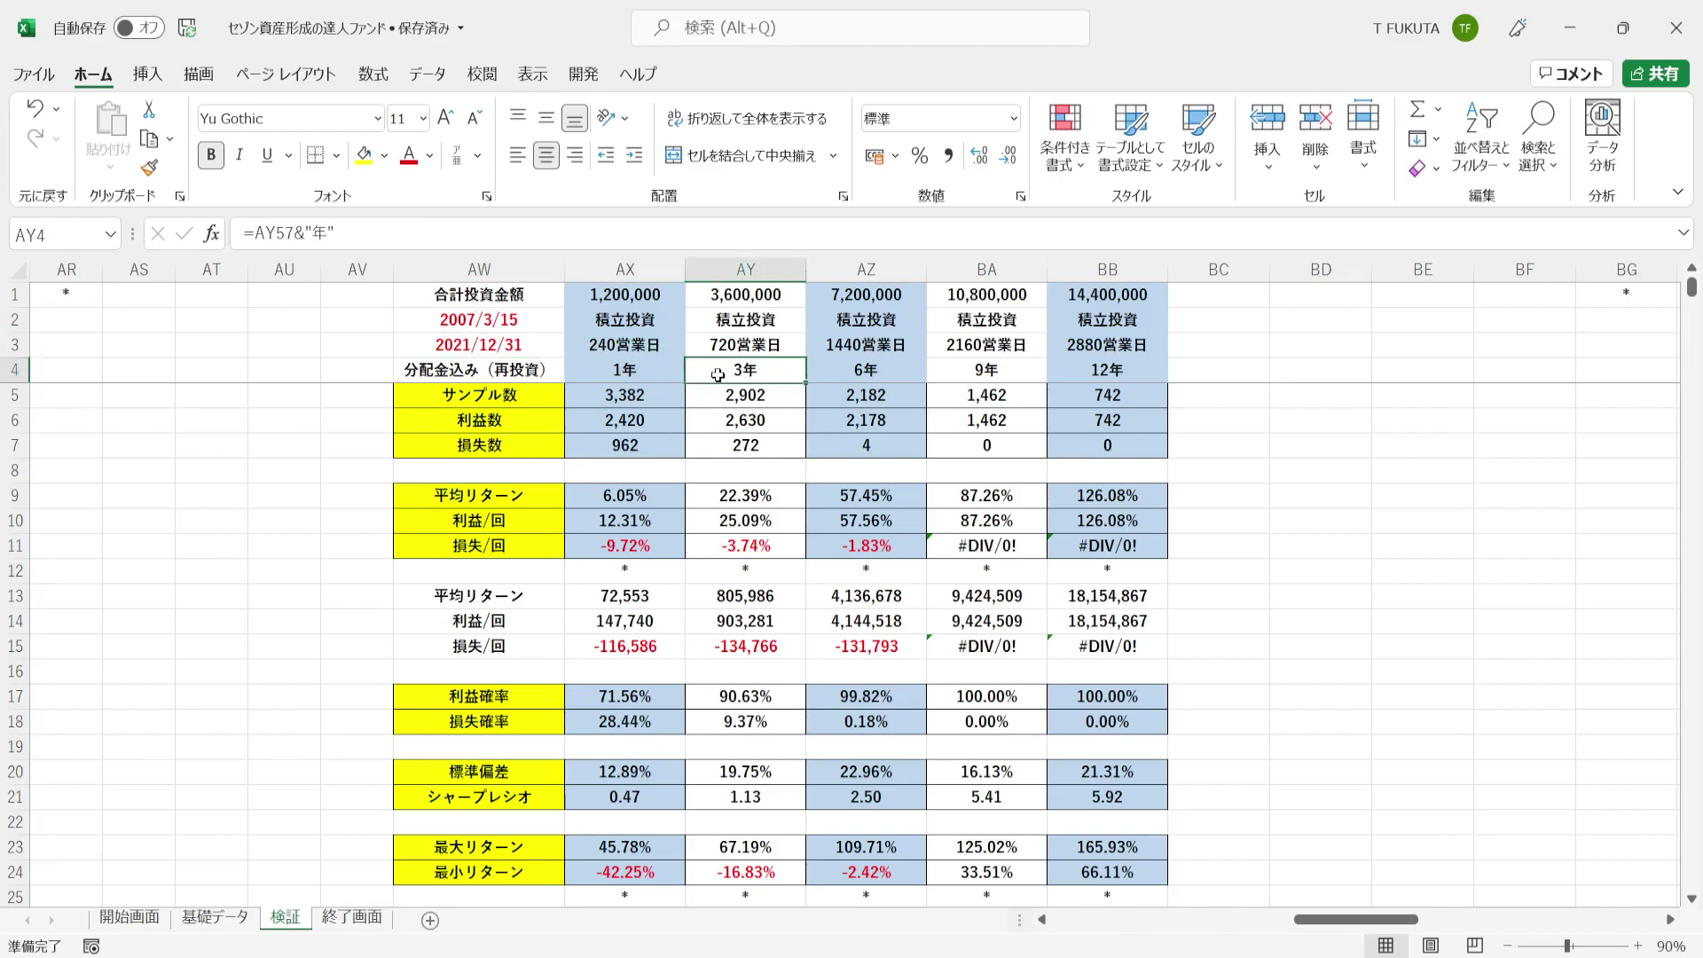
click(705, 396)
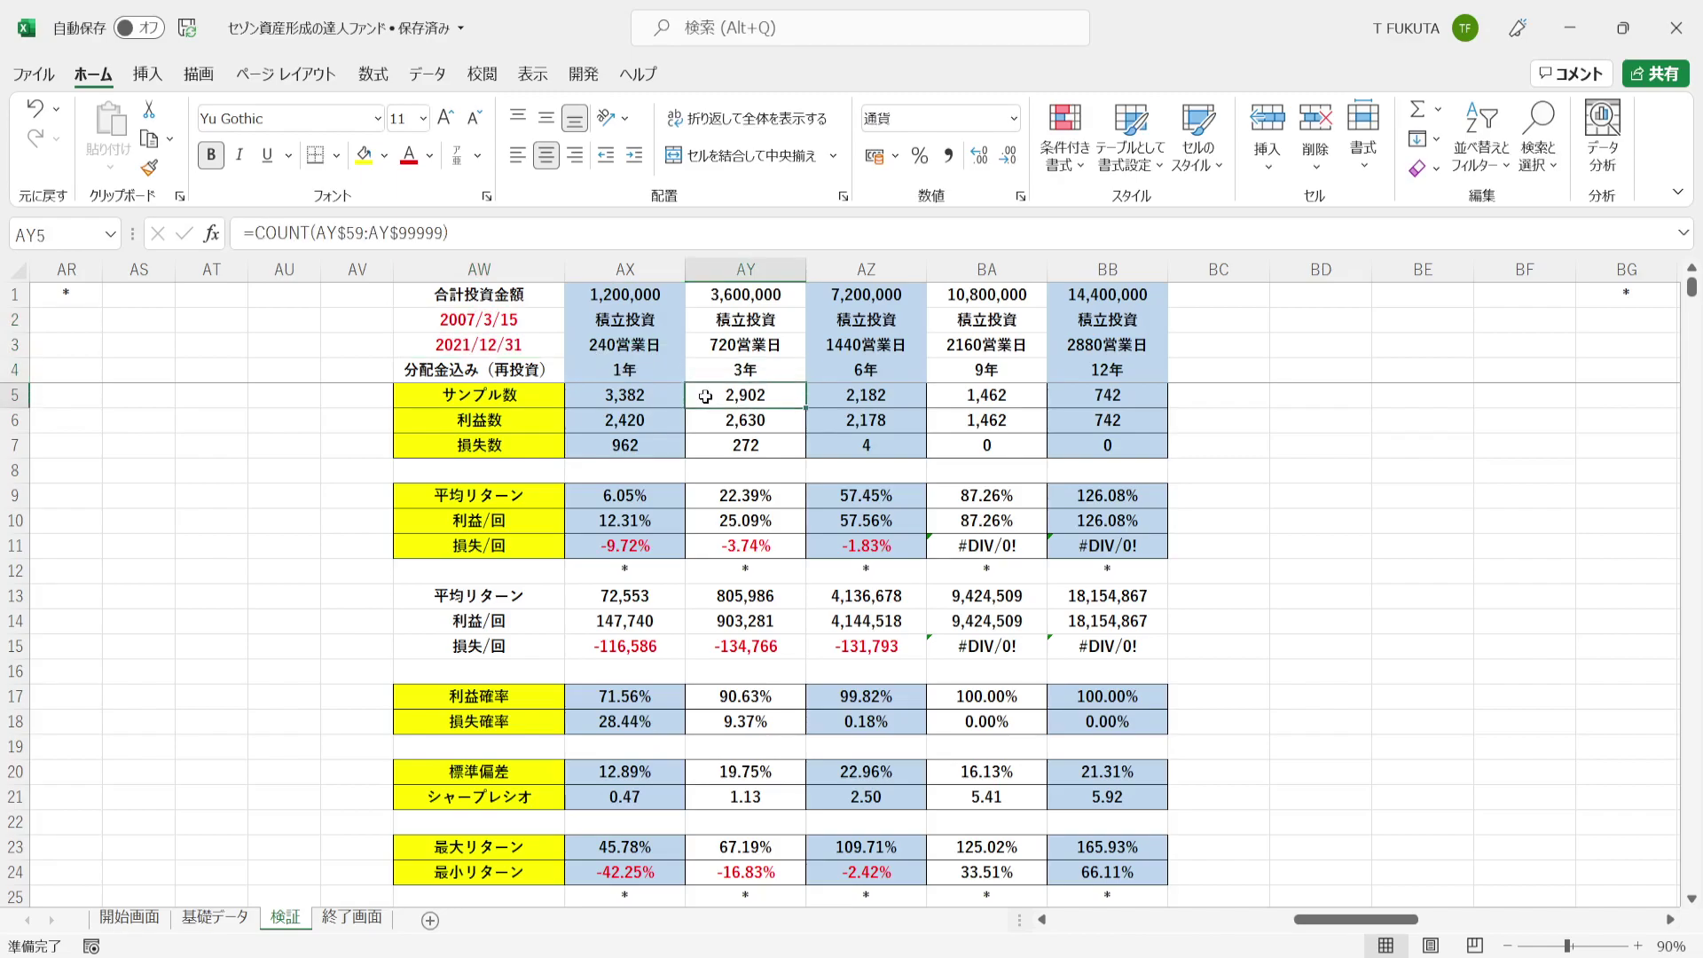
click(709, 373)
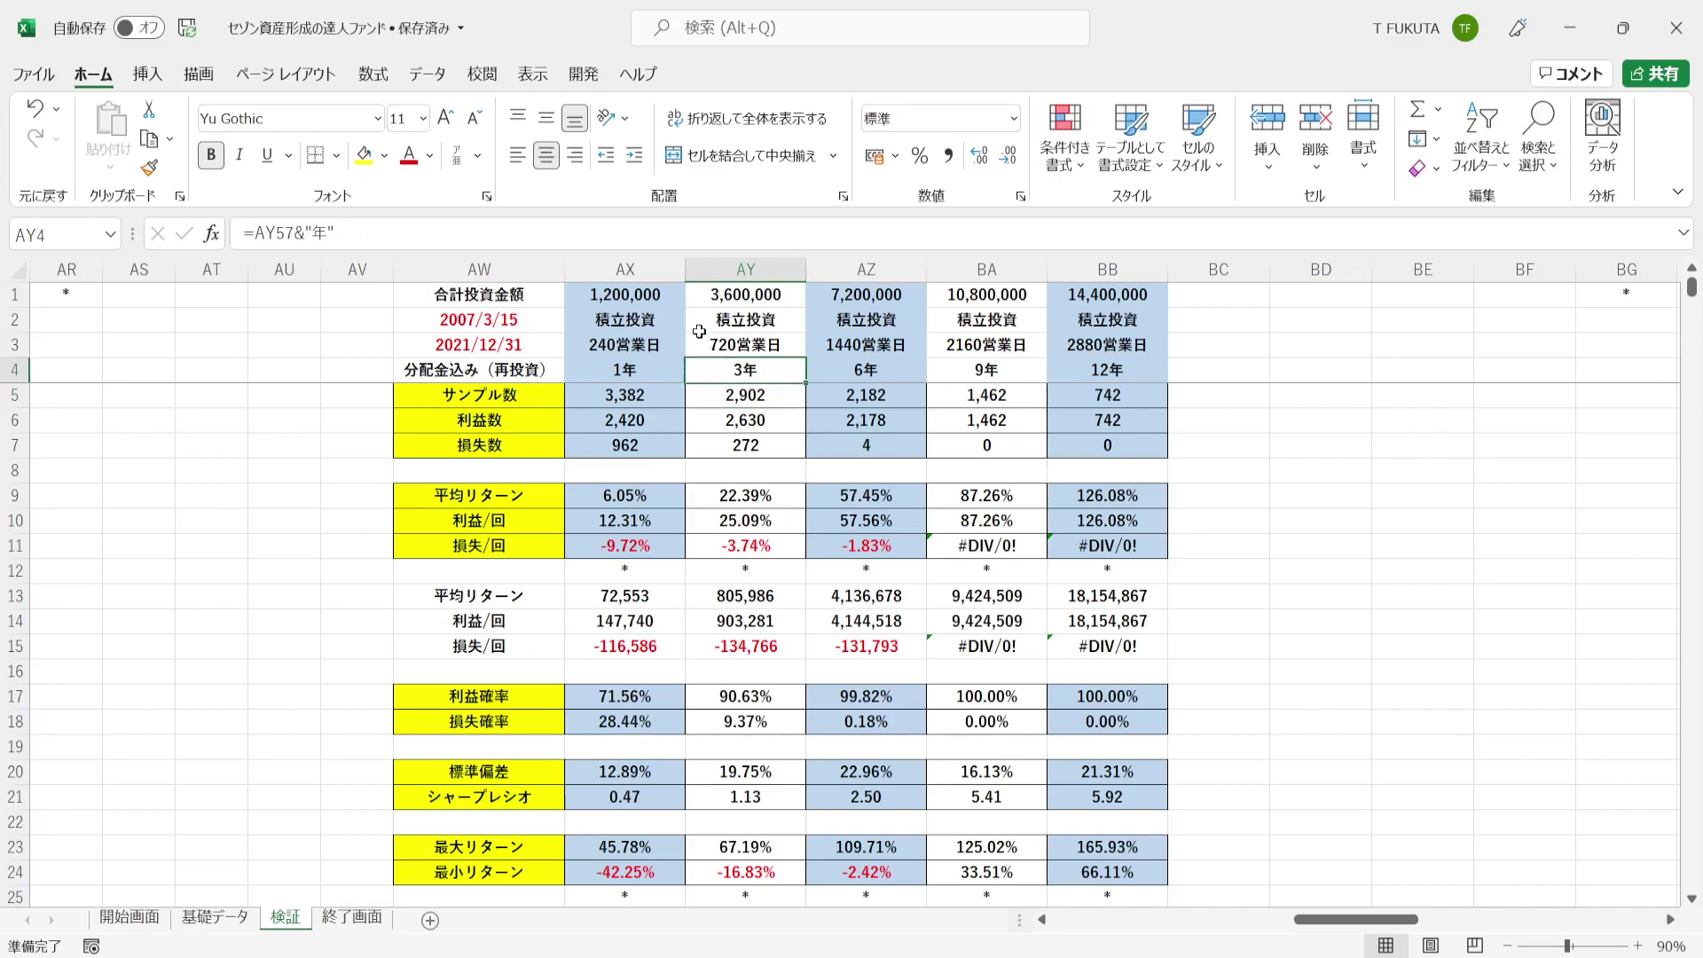
click(693, 298)
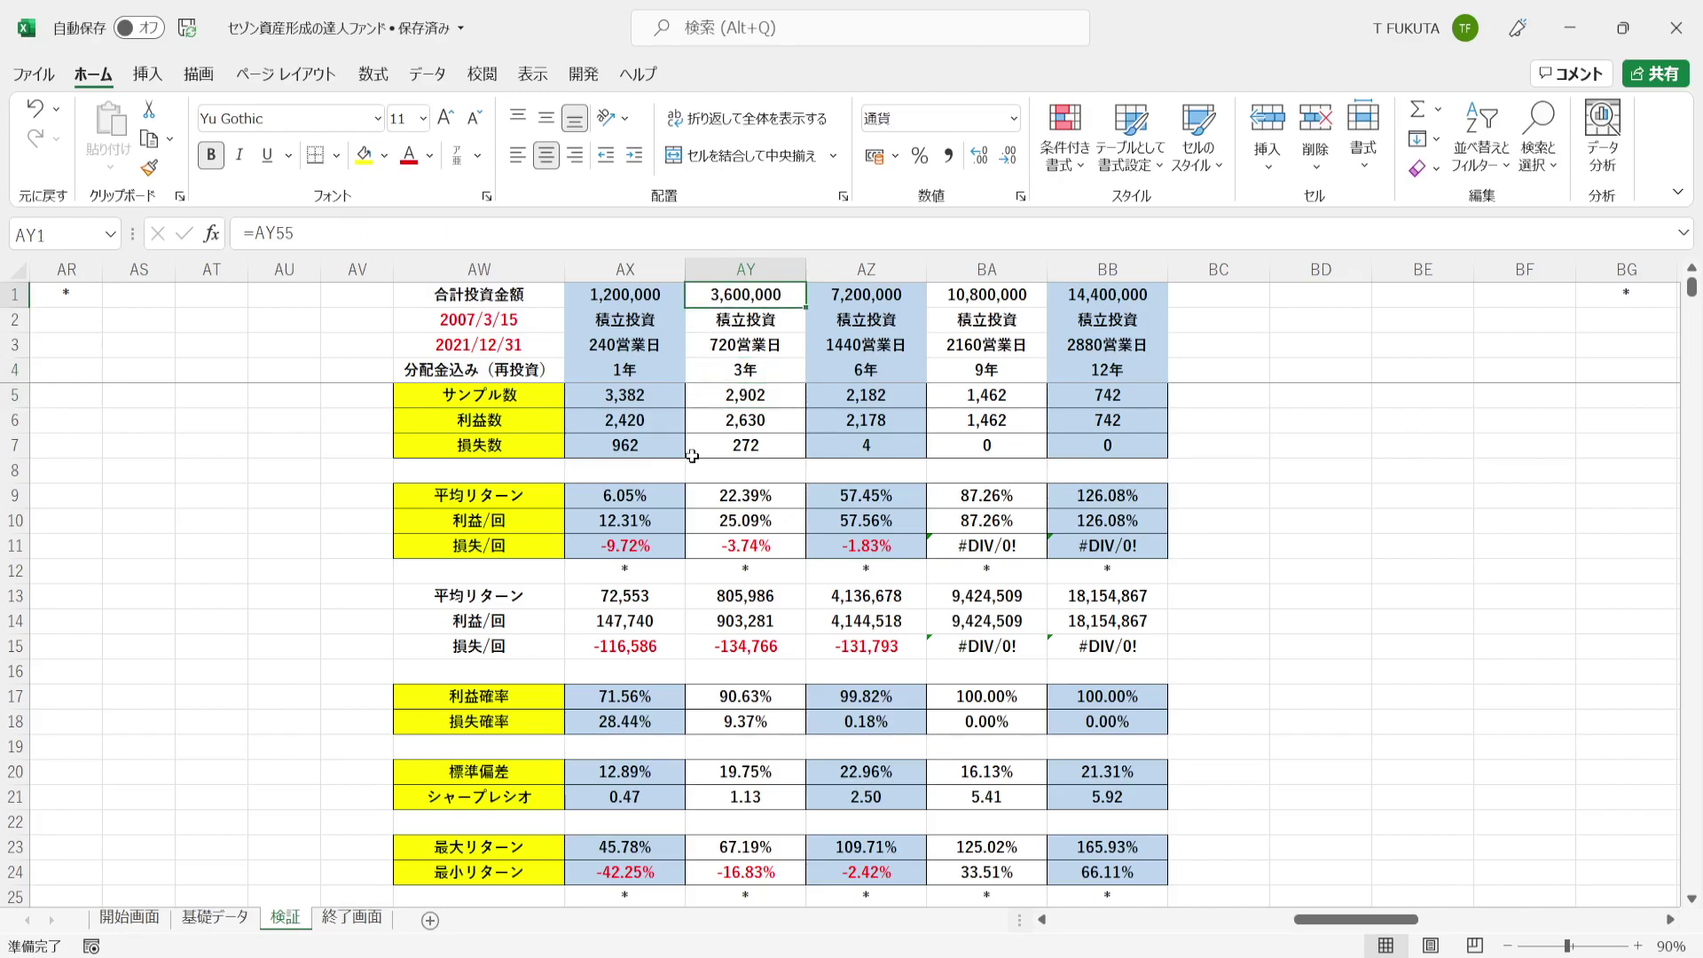
click(710, 398)
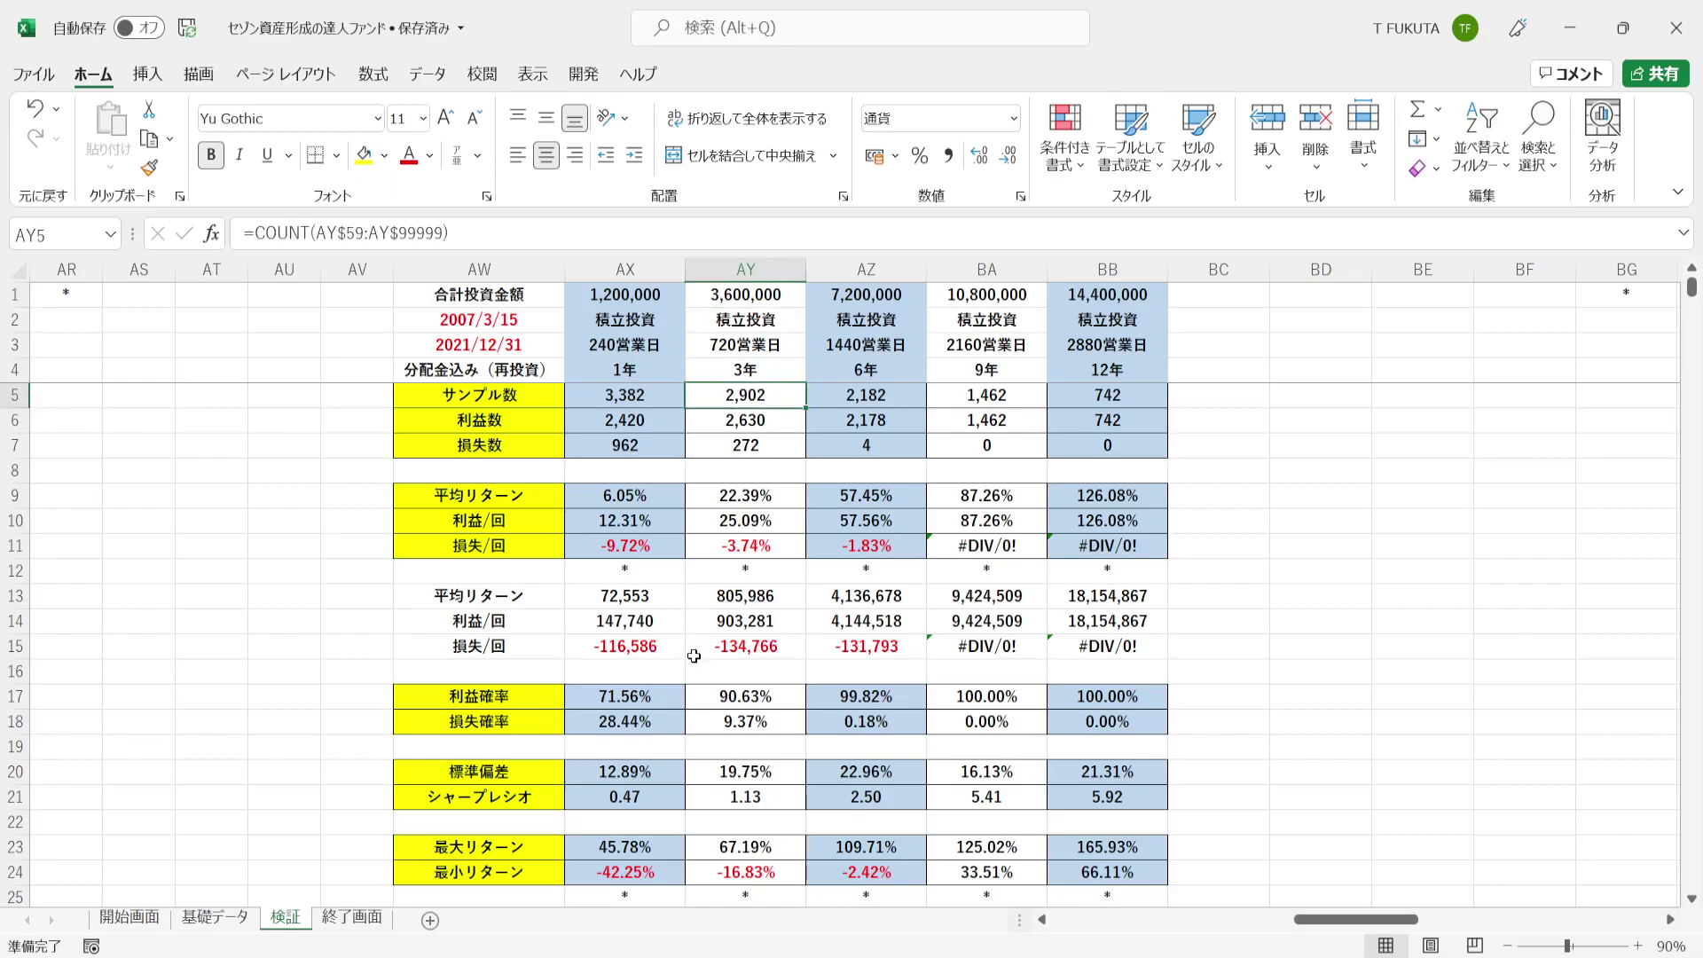
Review the 3年 profit and loss probabilities in AY17:AY18 alongside their counts in AY6:AY7 and average returns in AY10:AY11
click(698, 696)
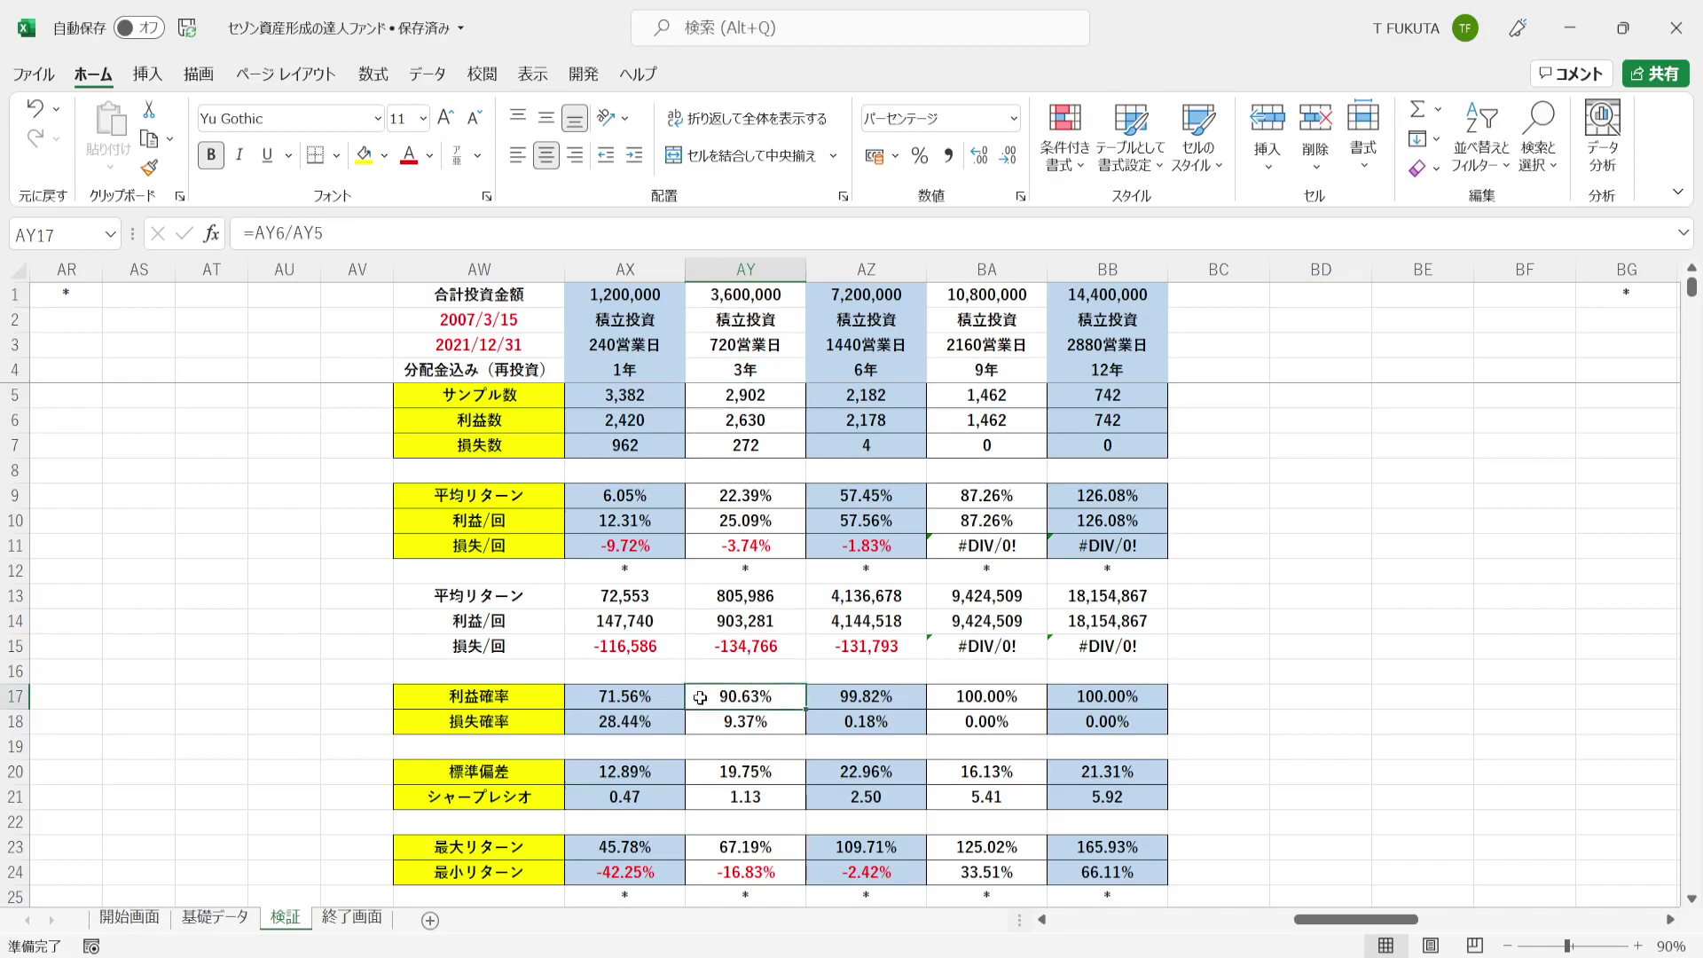
click(703, 415)
click(700, 519)
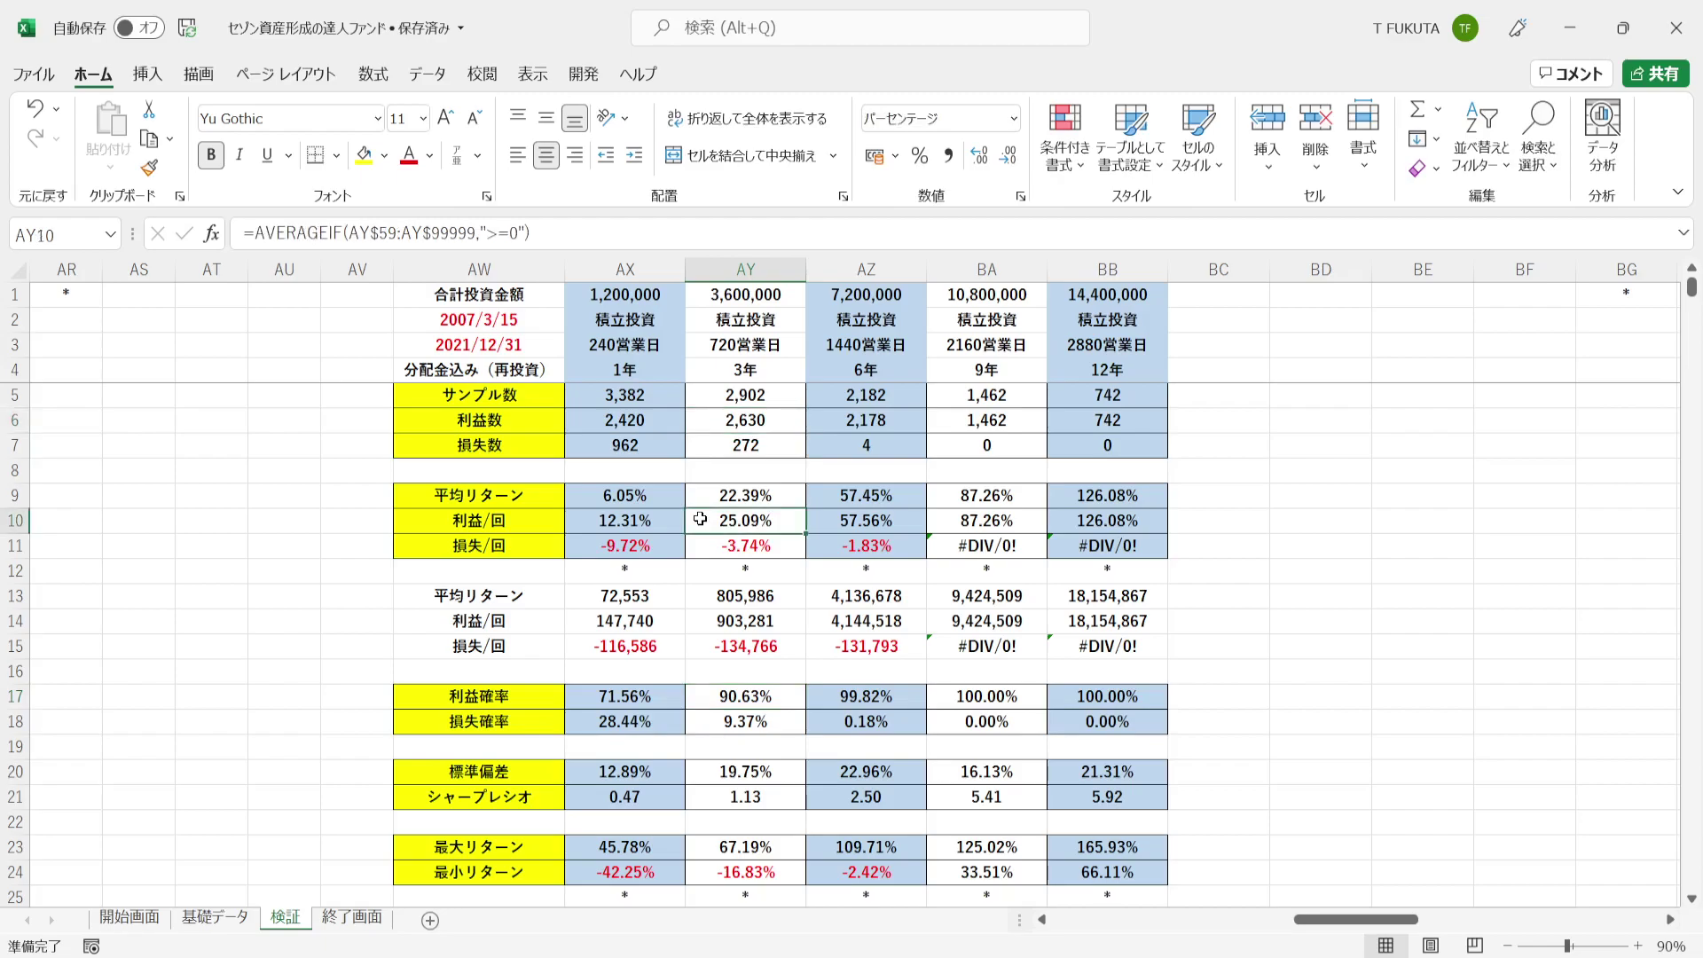
click(705, 720)
click(698, 445)
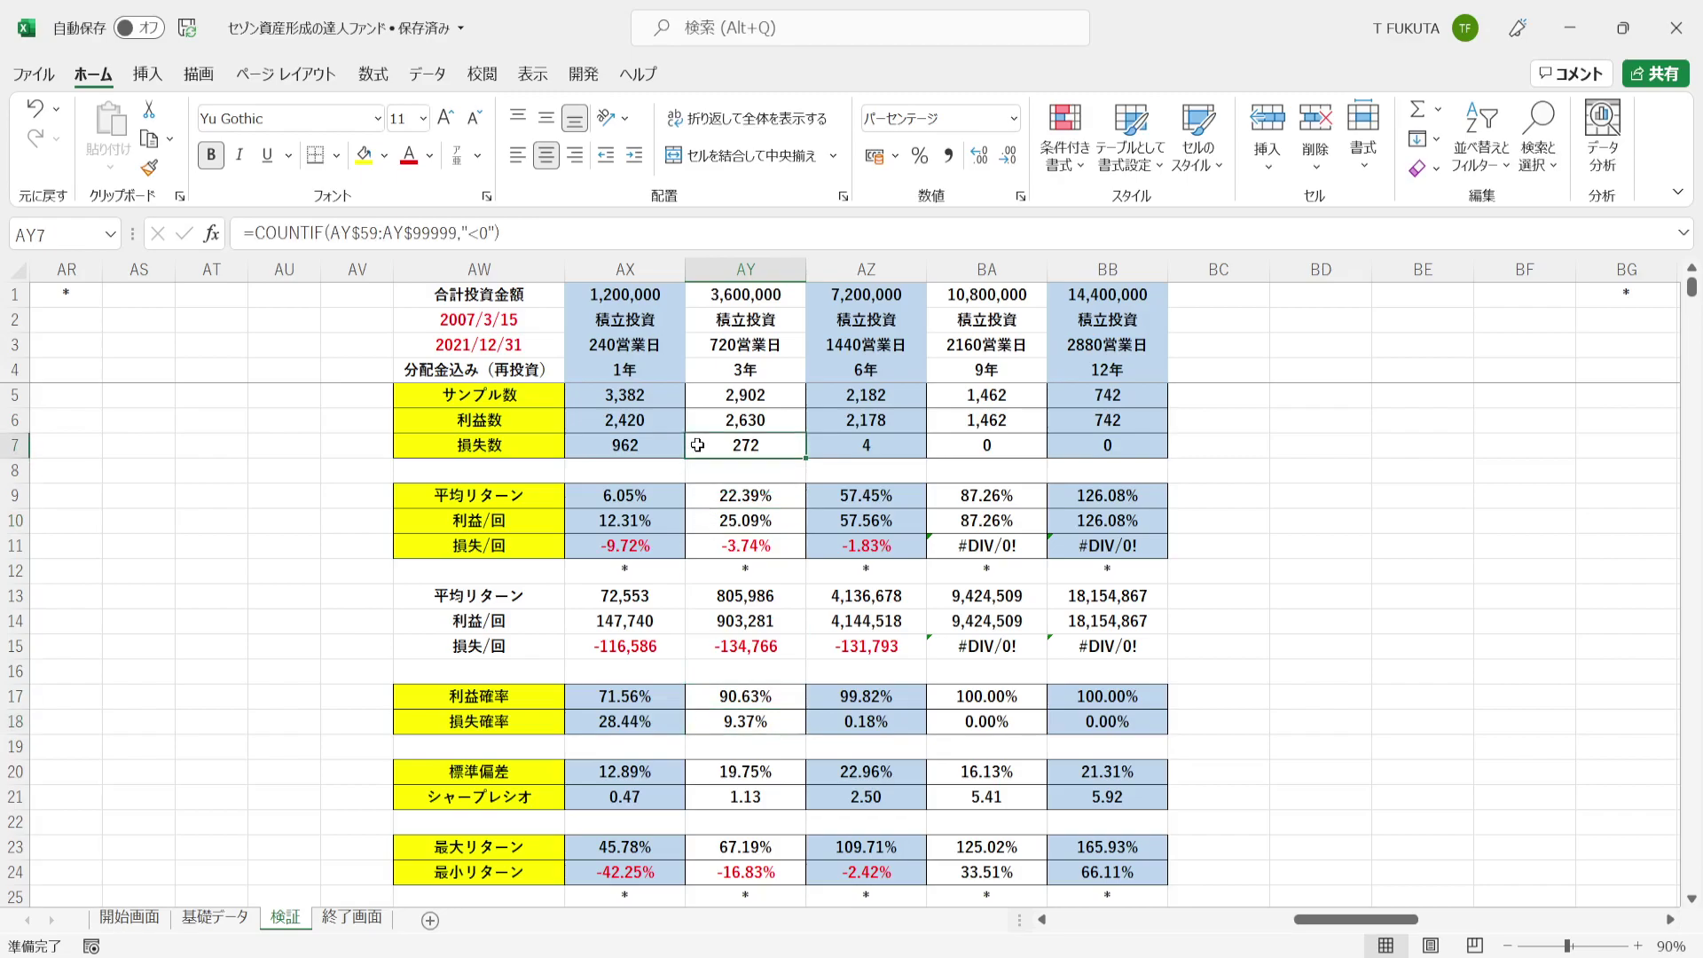
click(699, 553)
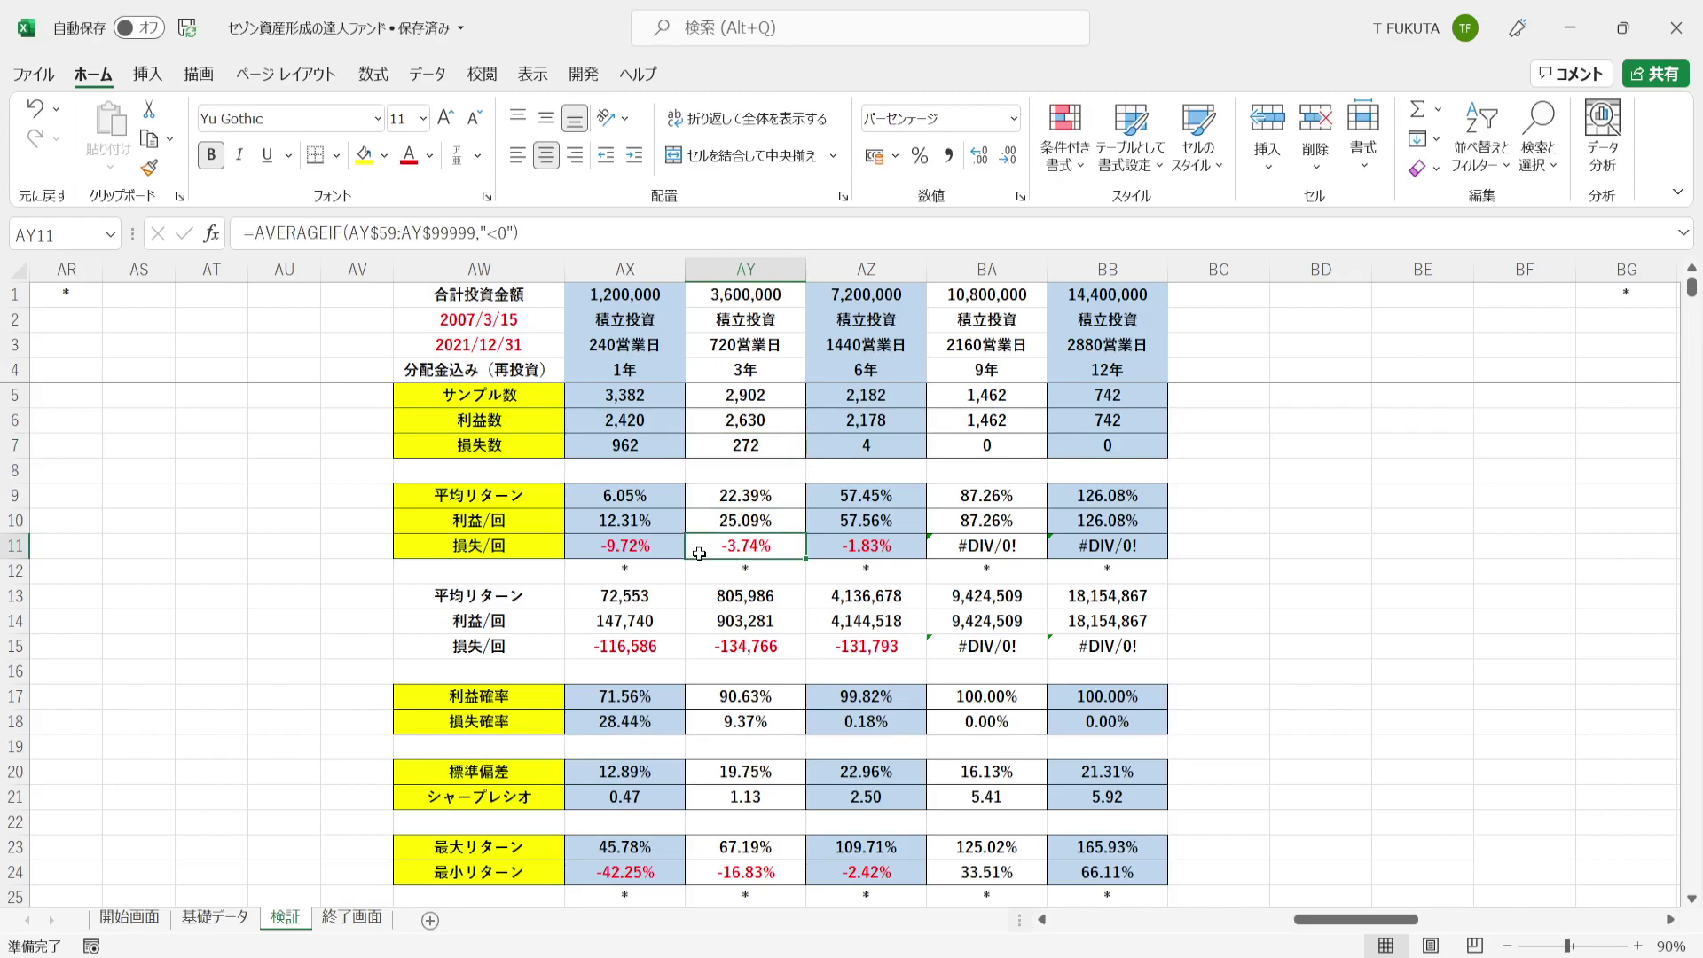
Compare the 3年 average return rate in AY9 with the profit, loss and average amounts in AY13:AY15
click(699, 499)
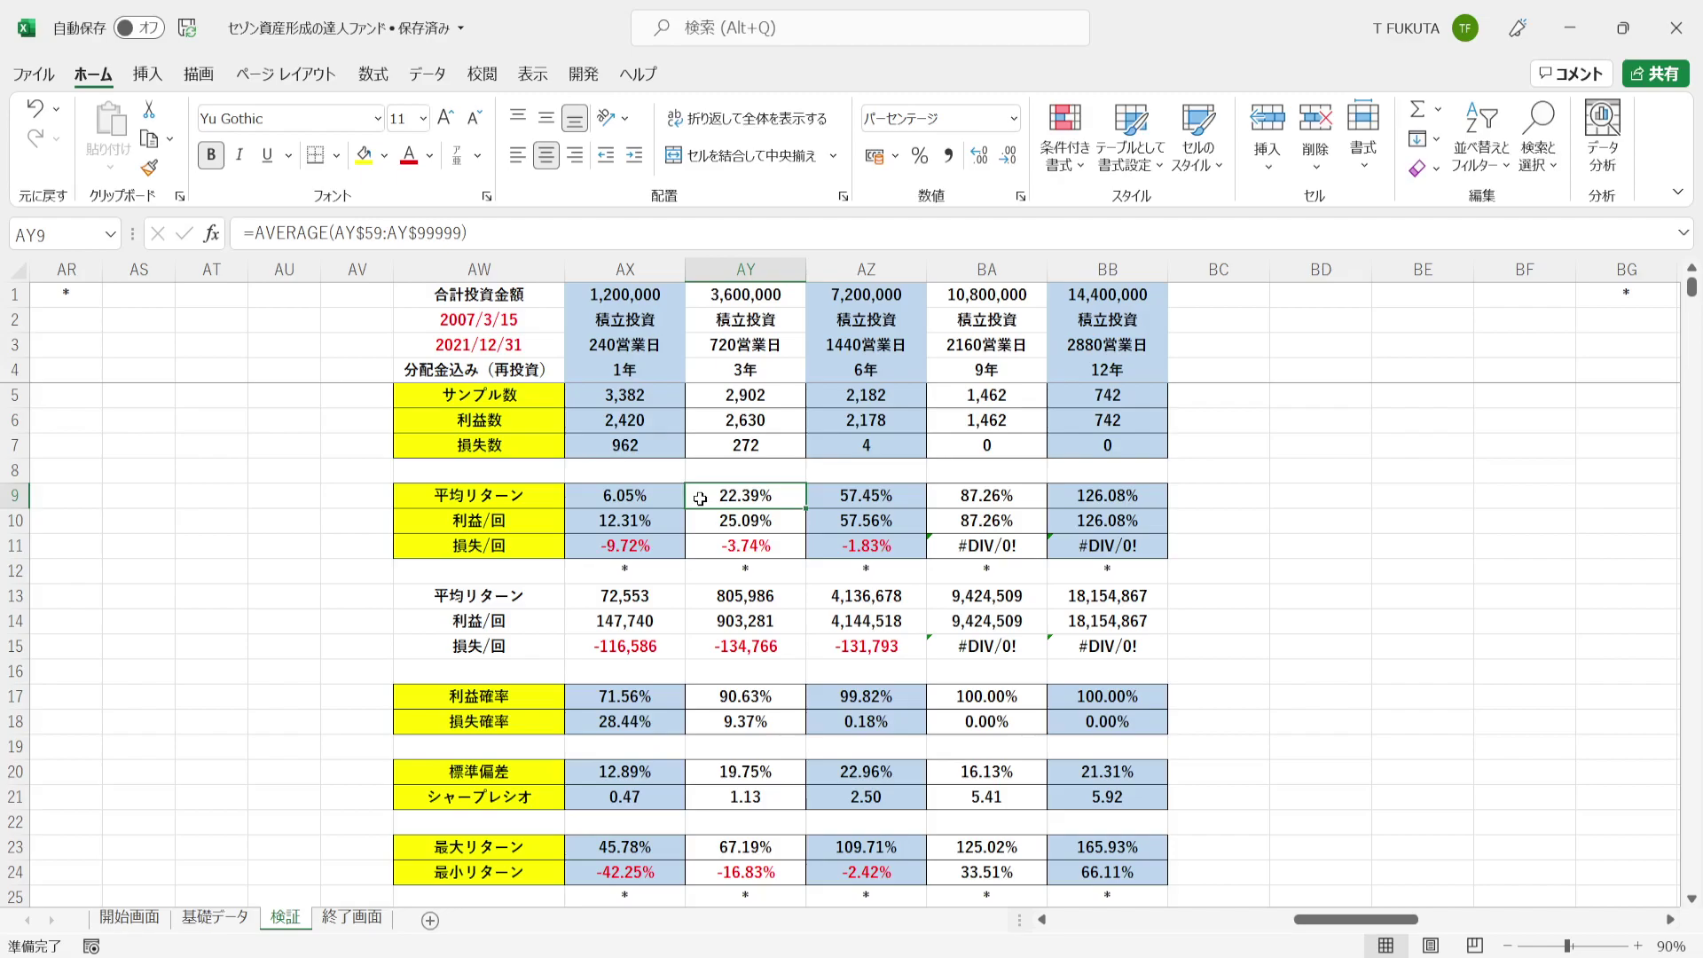
click(698, 627)
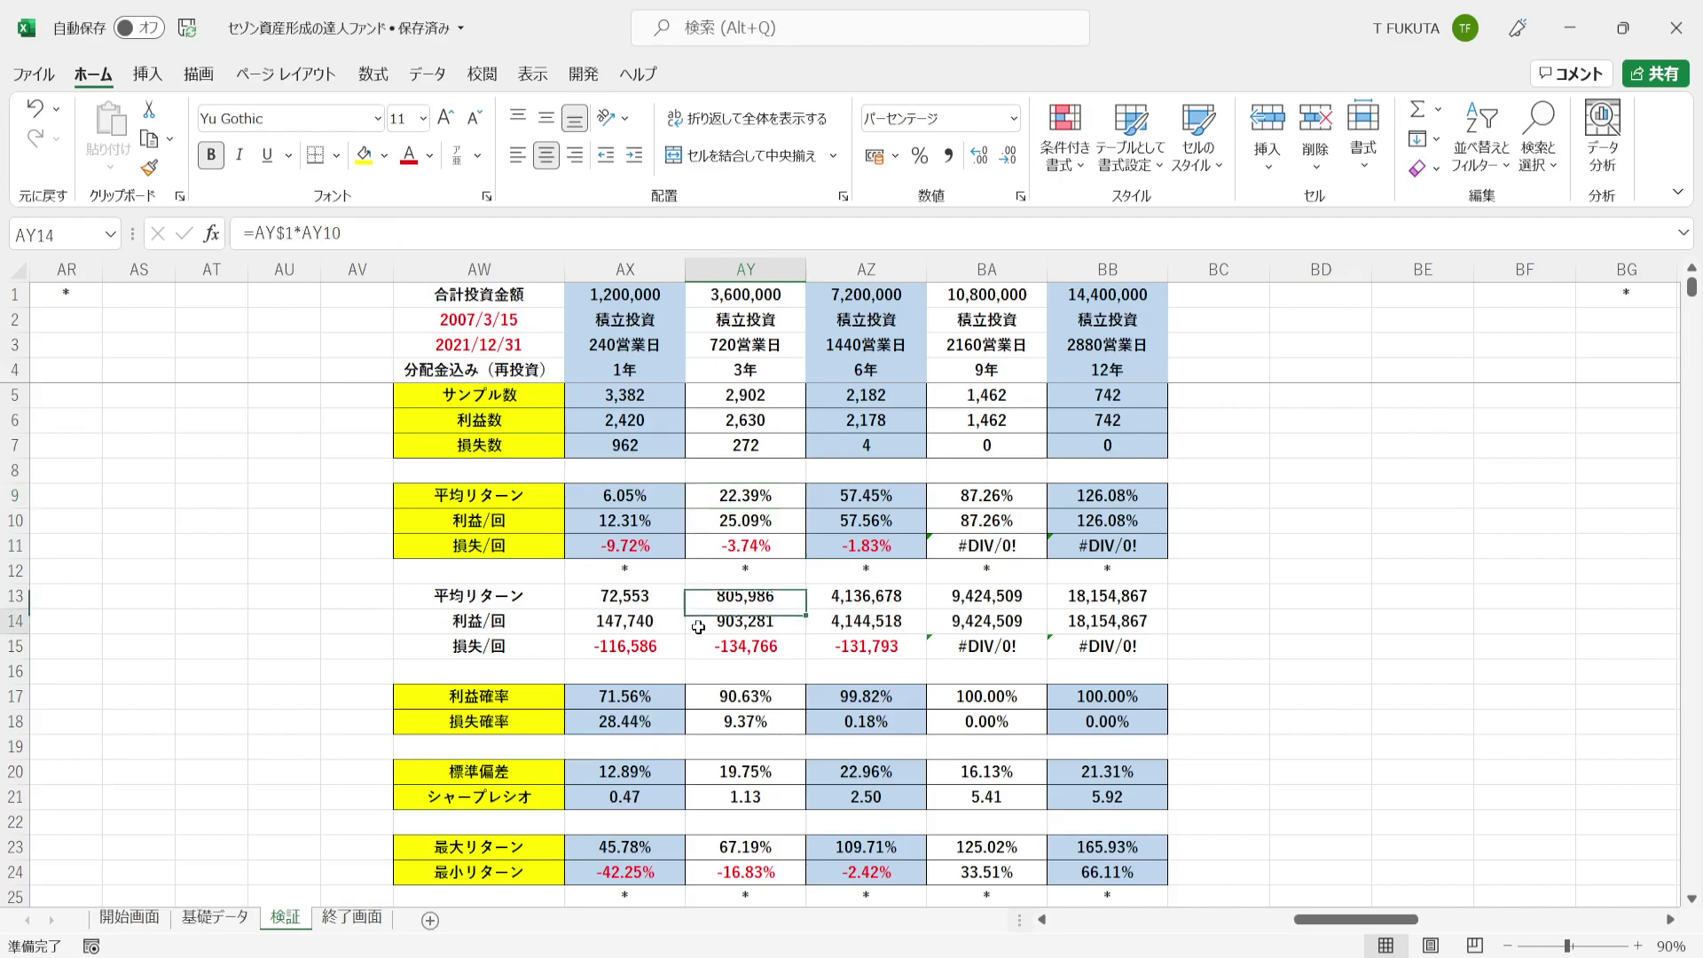
click(700, 647)
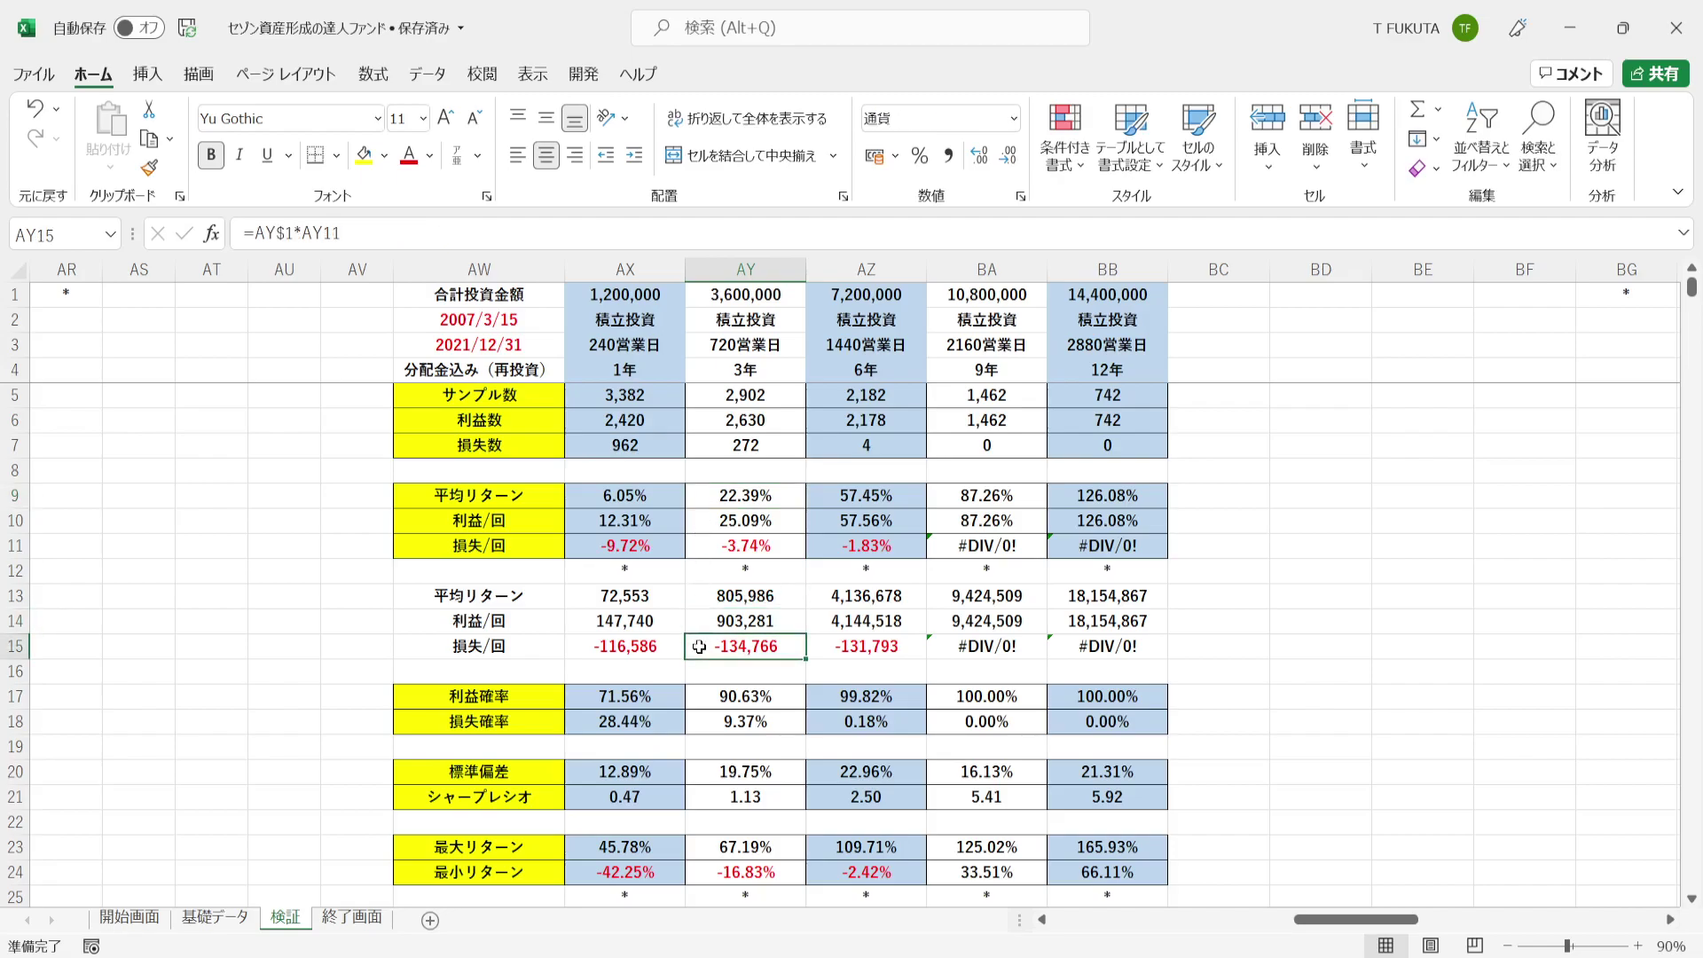
click(700, 596)
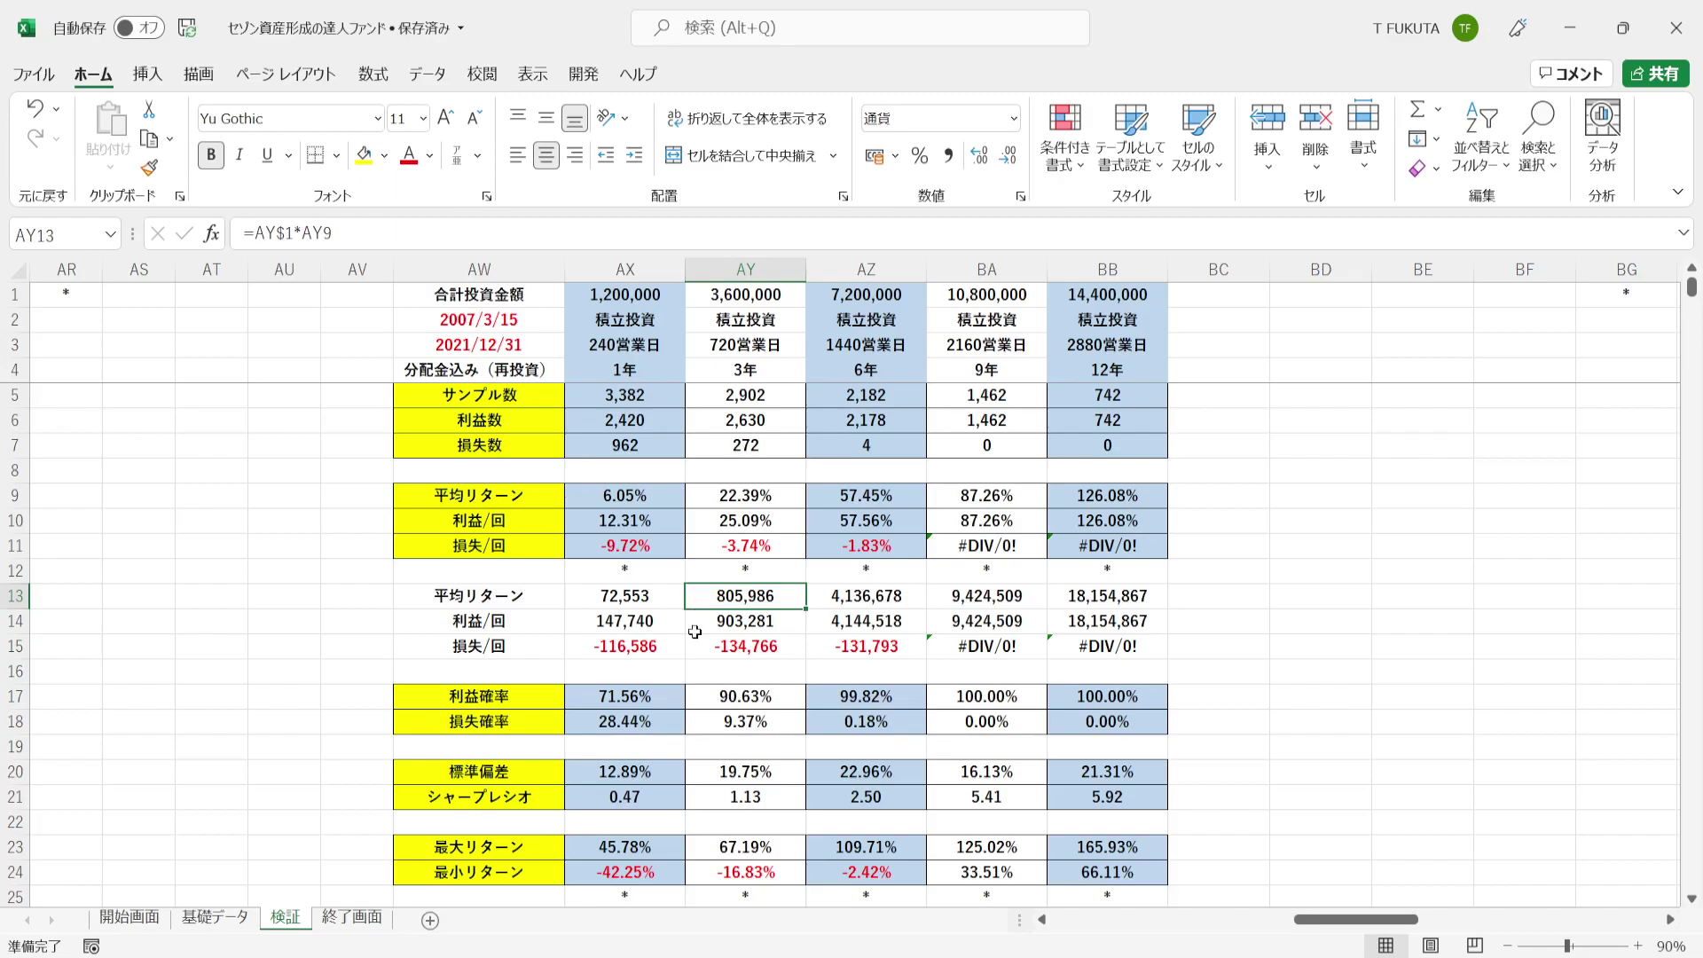
Inspect the 3年 標準偏差 in AY20 against the average return in AY9, and check the シャープレシオ in AY21
click(697, 775)
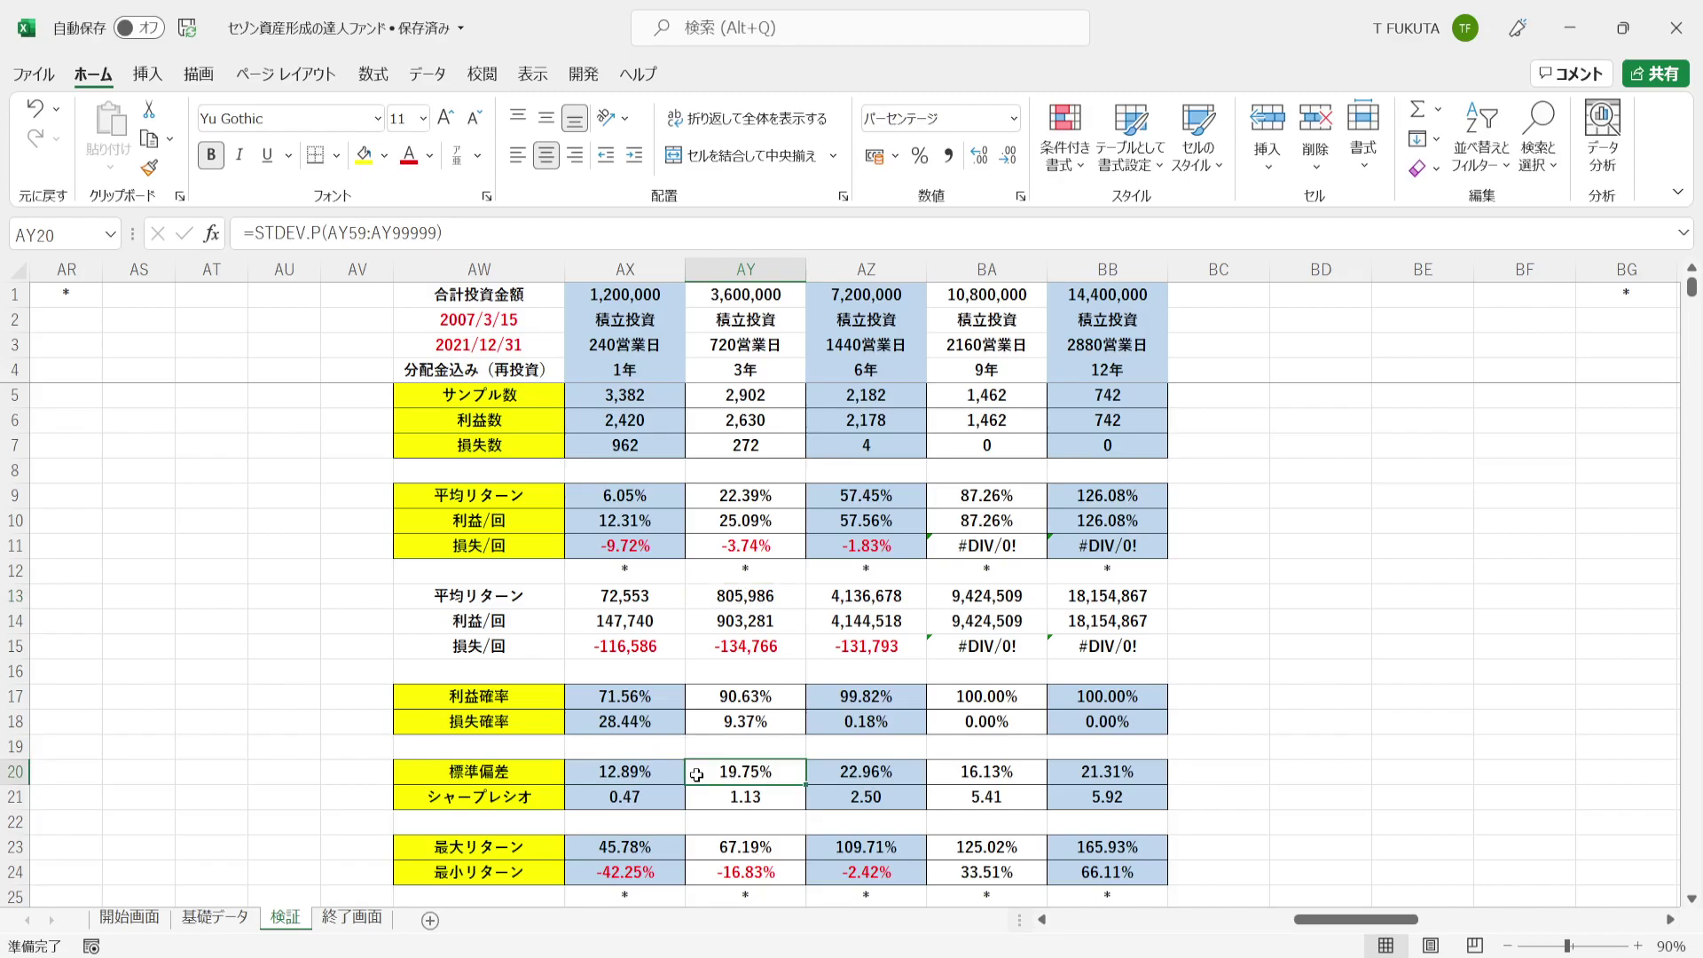
click(698, 499)
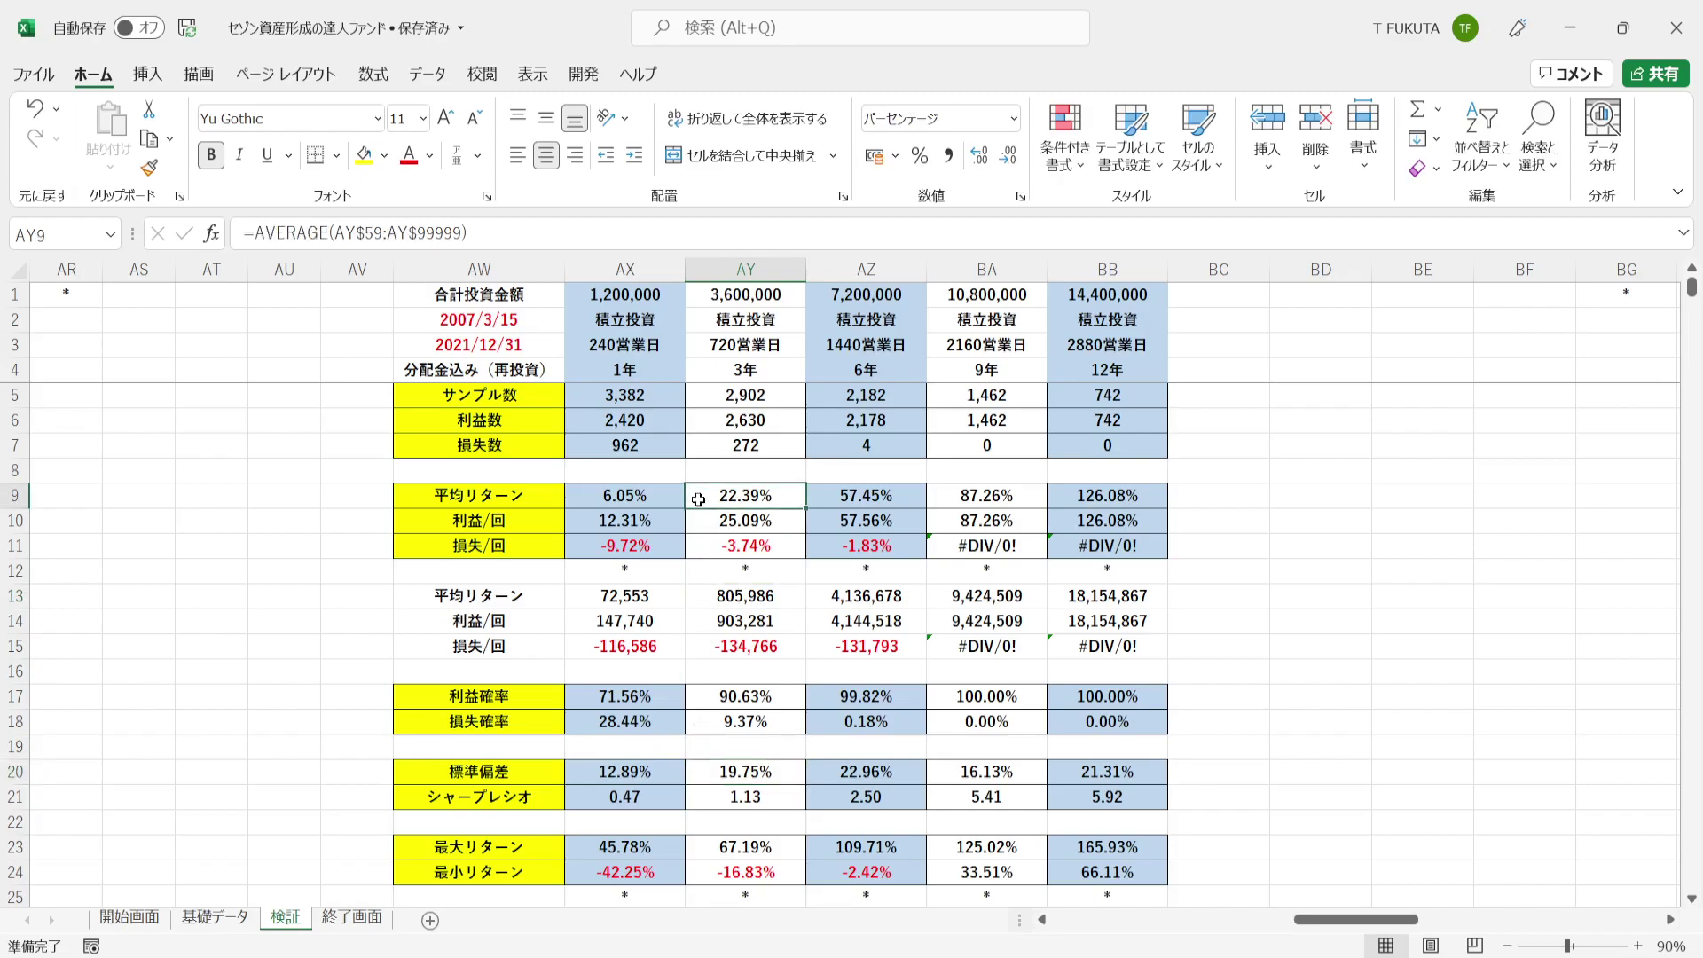
click(701, 774)
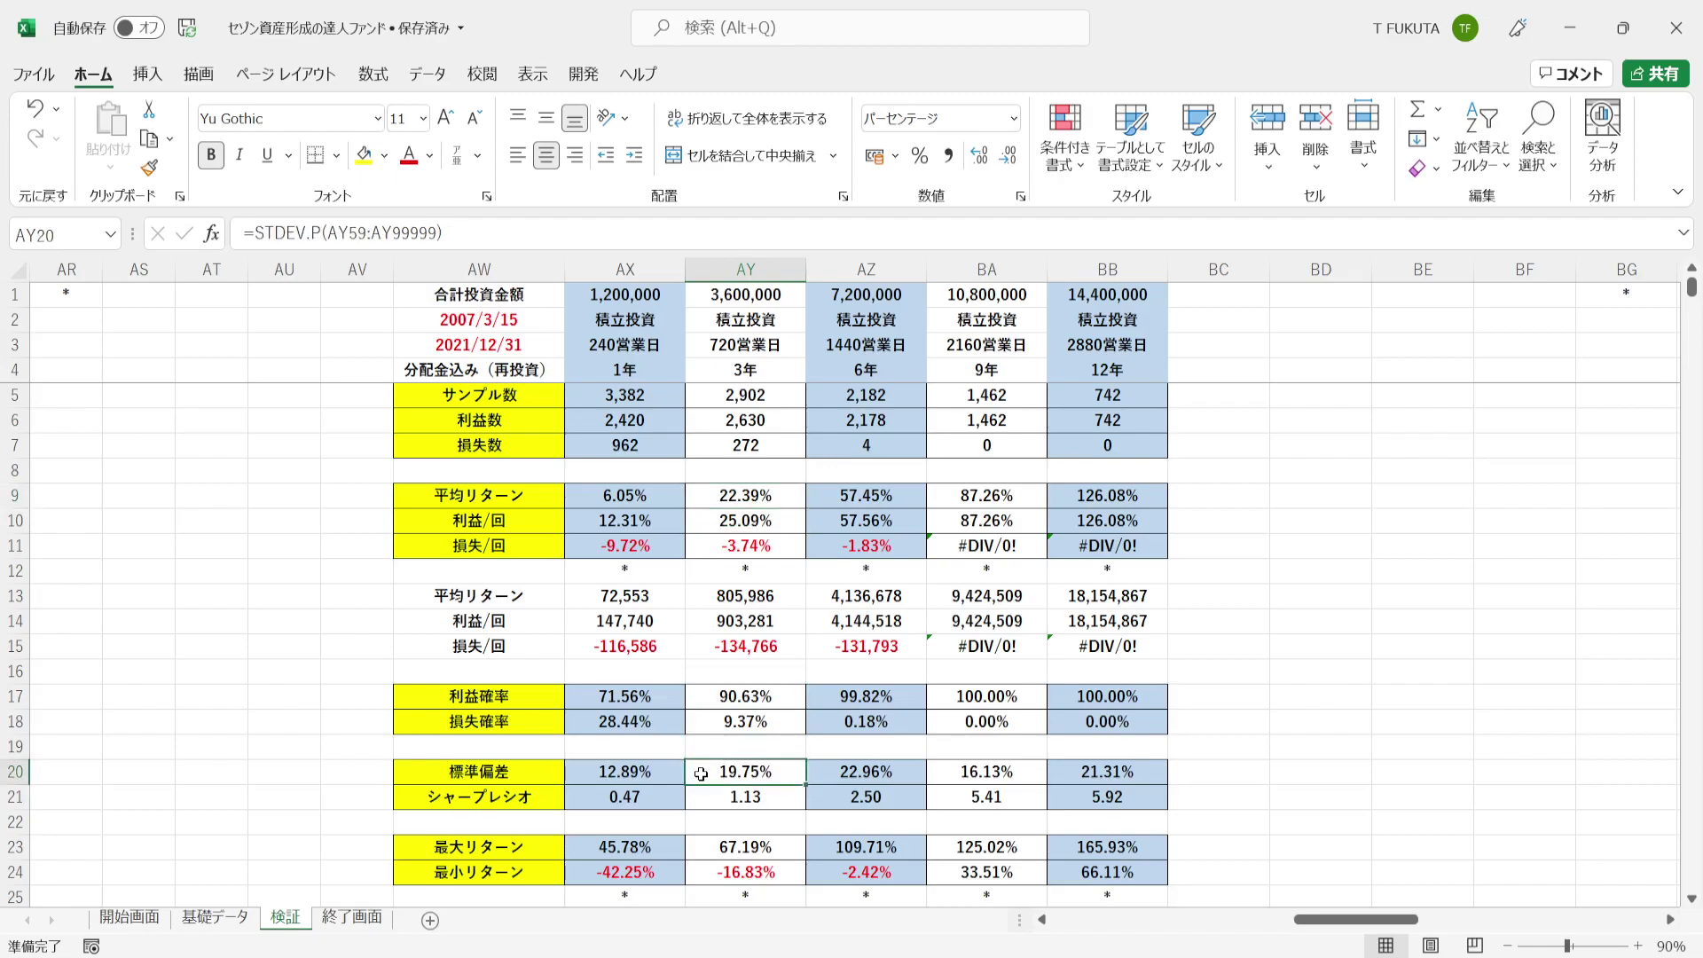
click(703, 795)
Review the 3年 最大リターン and 最小リターン rates in AY23:AY24 and the corresponding amounts in AY26:AY27
key(Down)
key(Down)
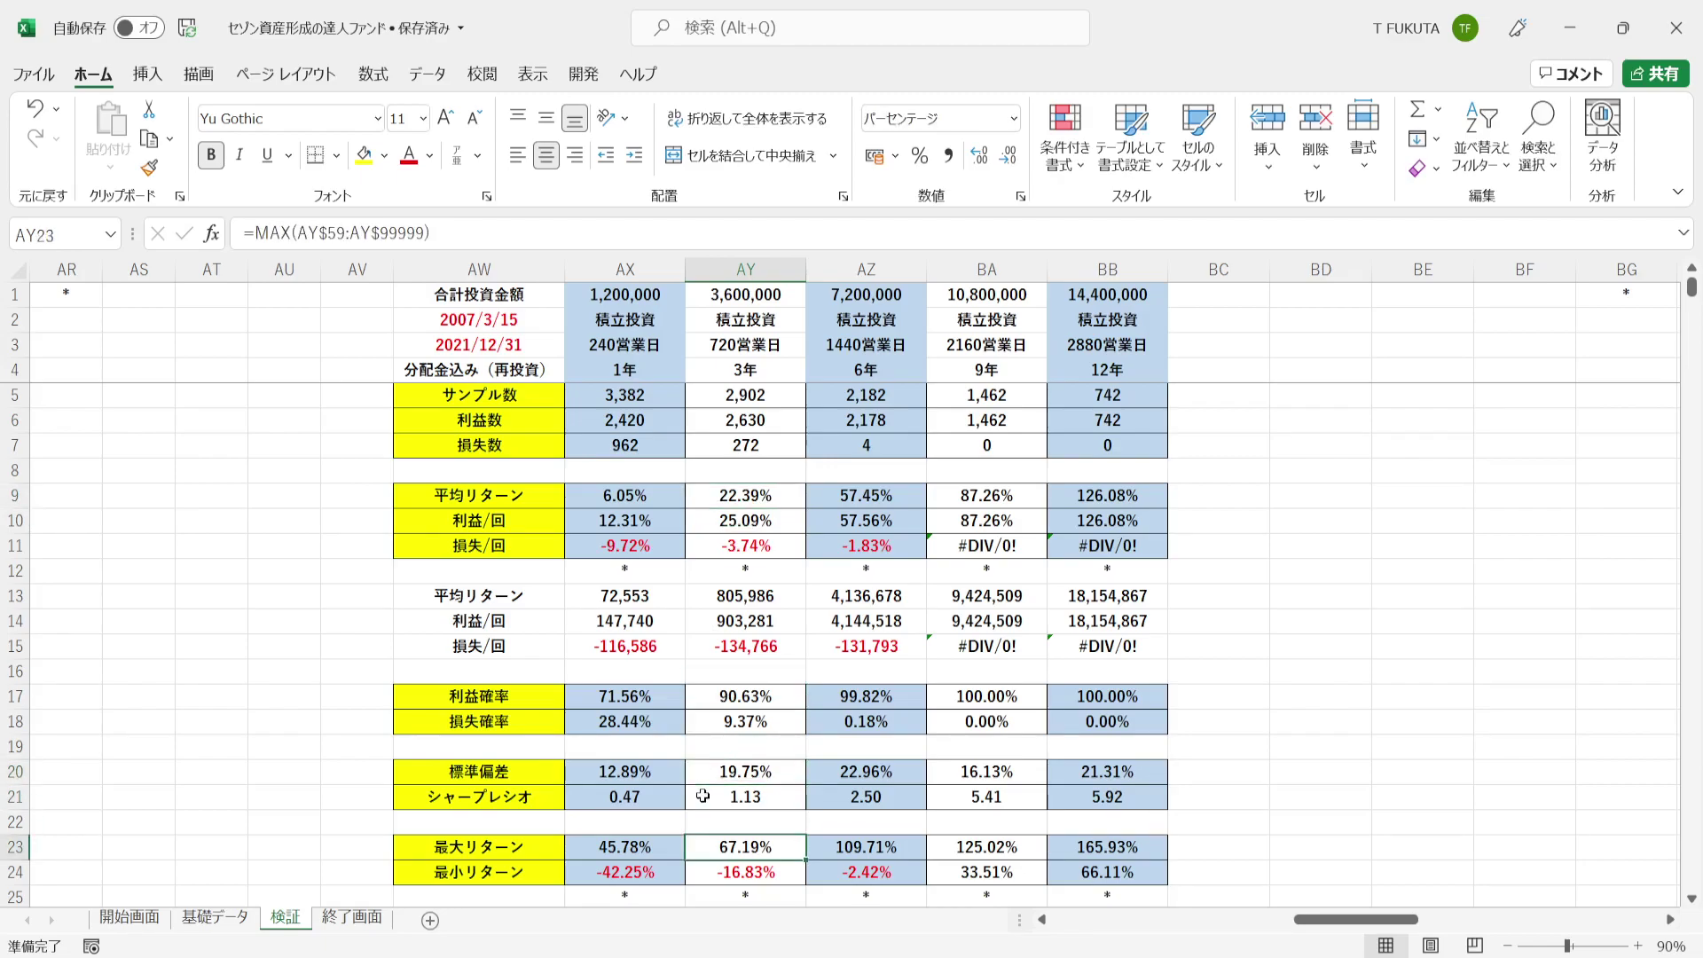
key(Down)
key(Down)
key(Down)
key(Down)
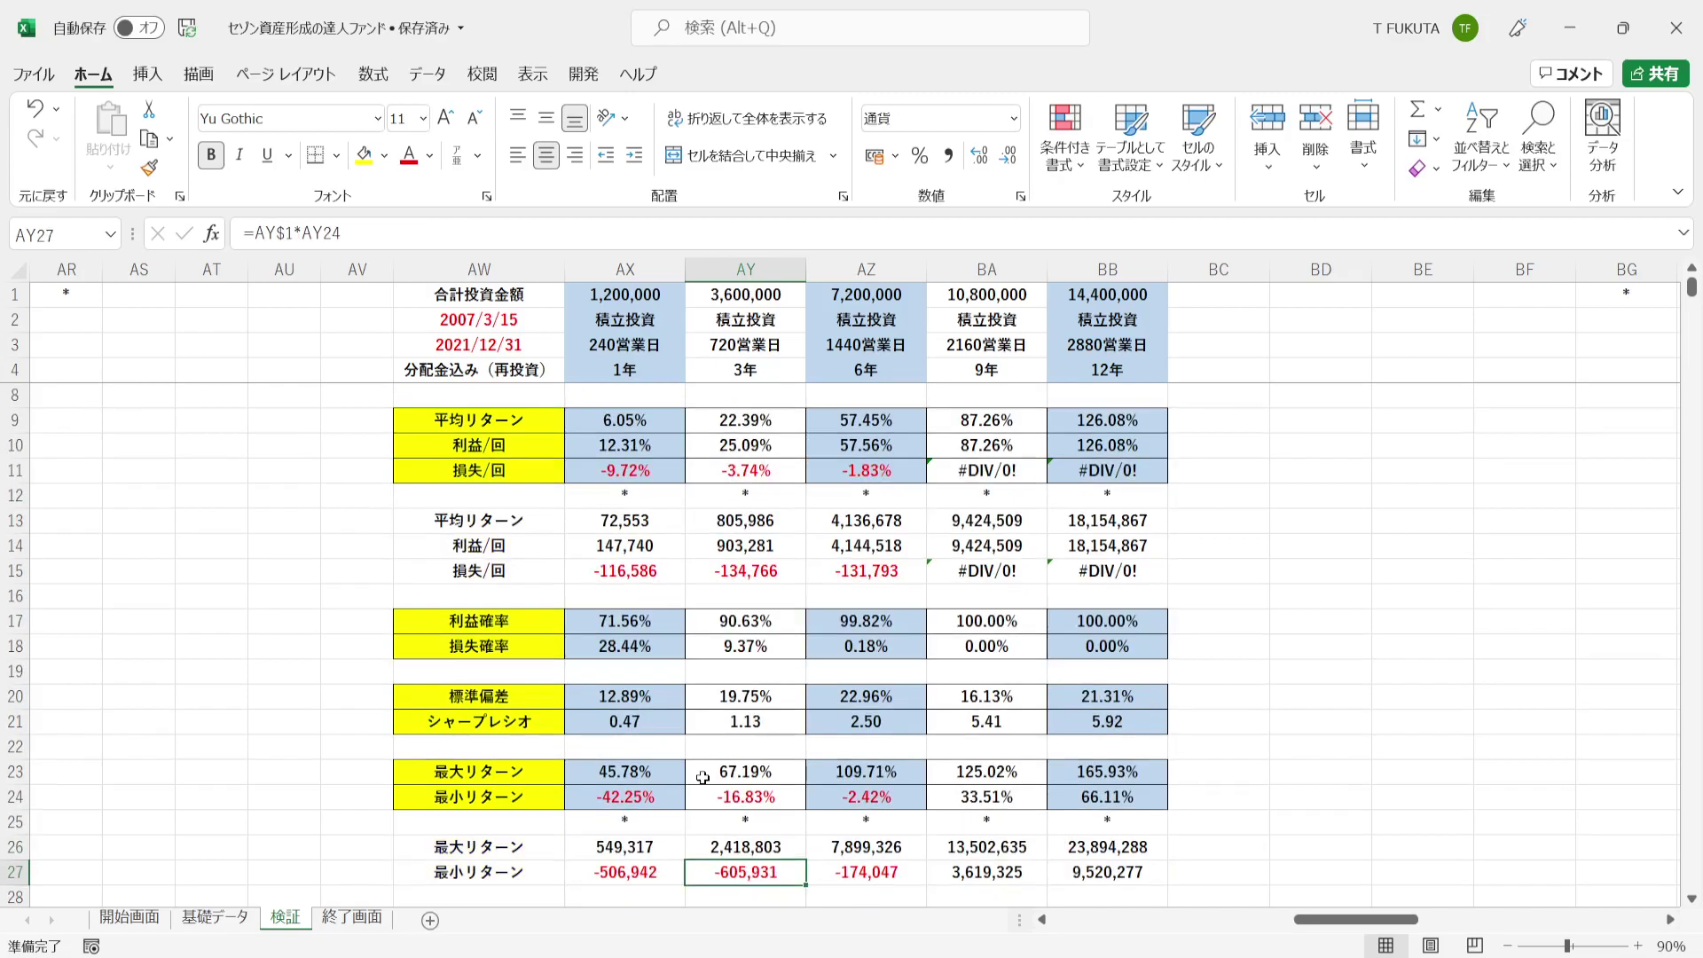
click(702, 777)
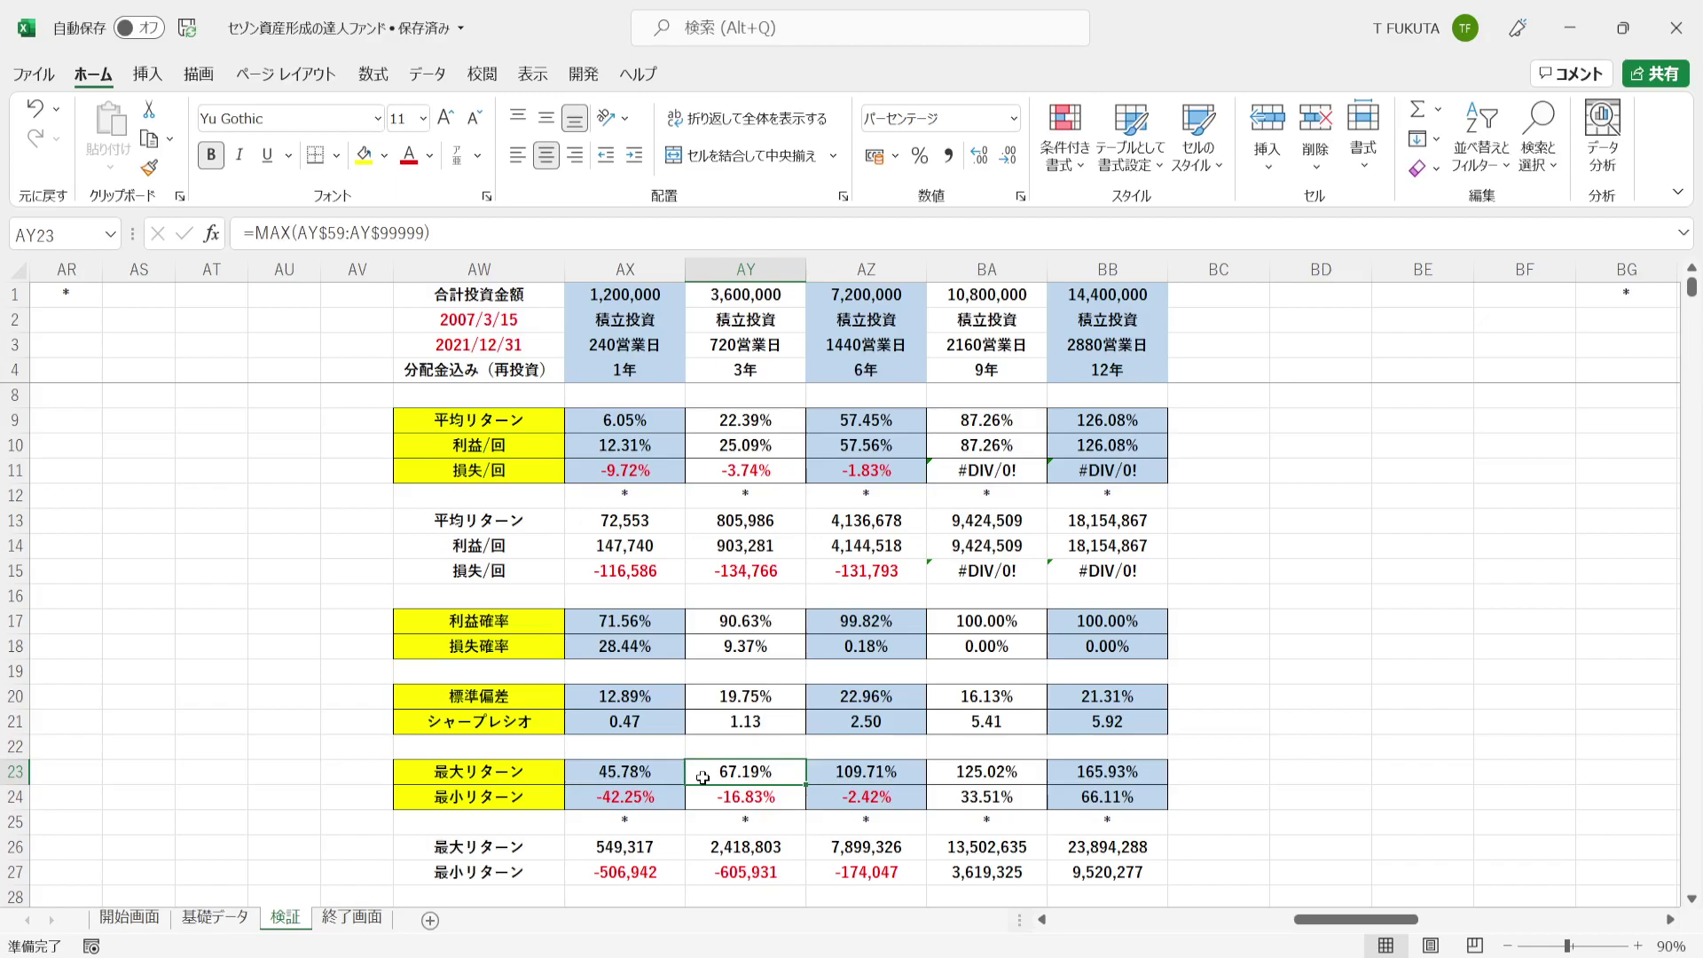
click(702, 791)
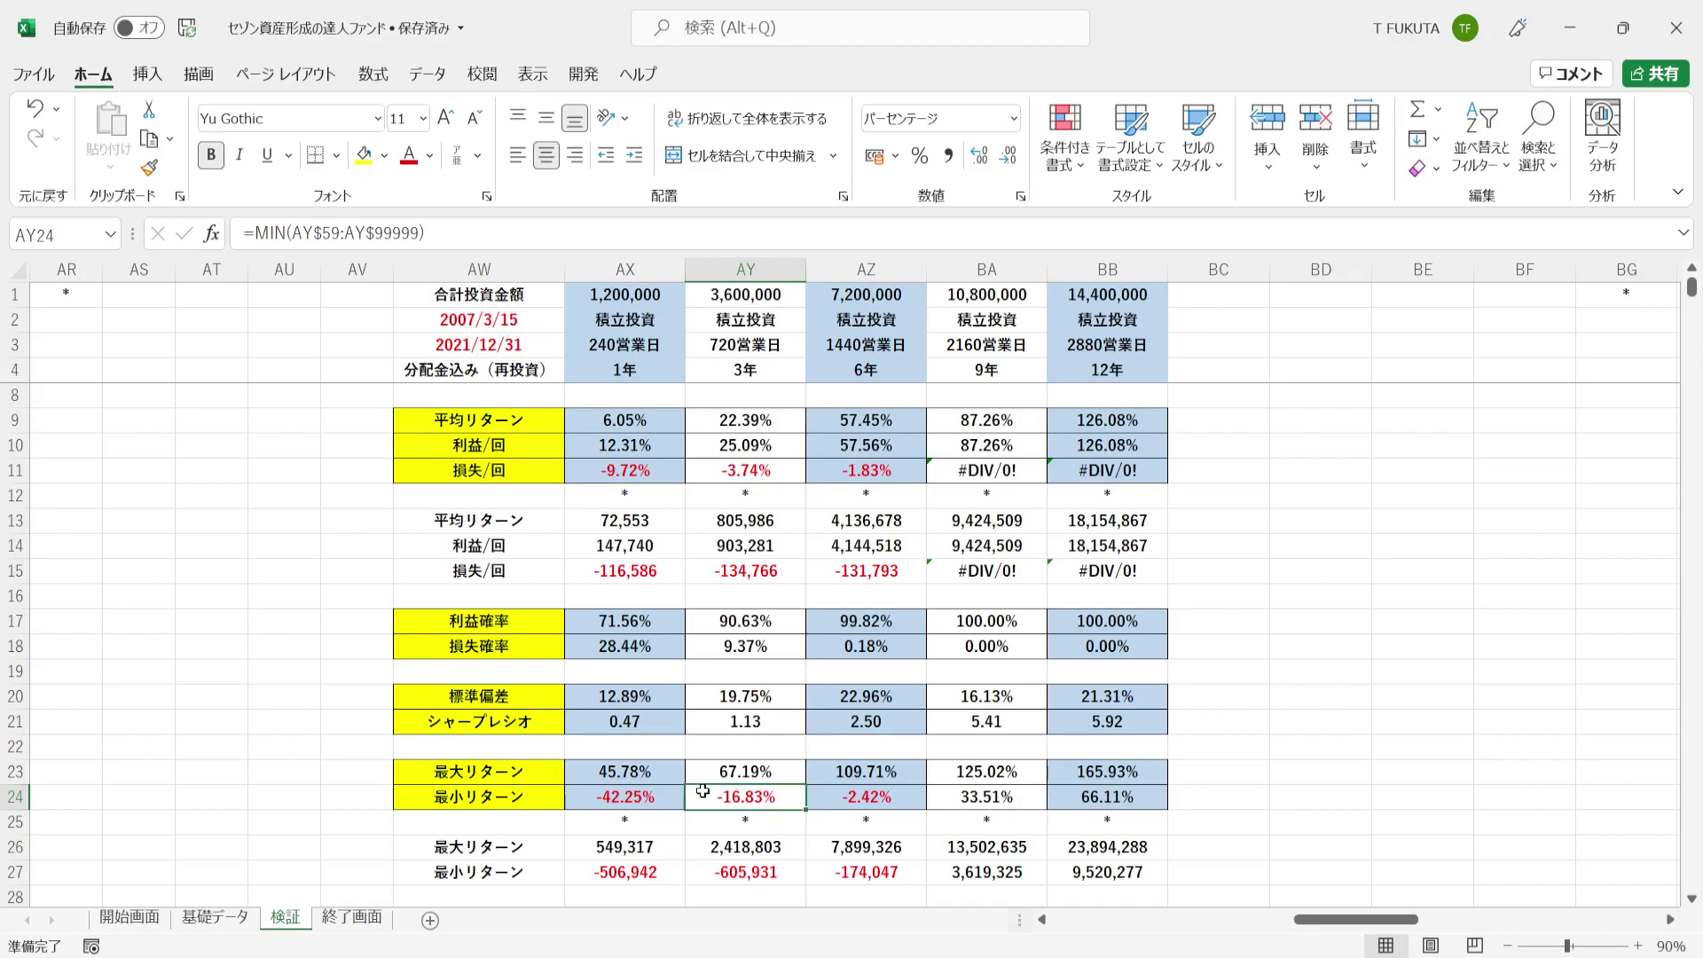
click(695, 854)
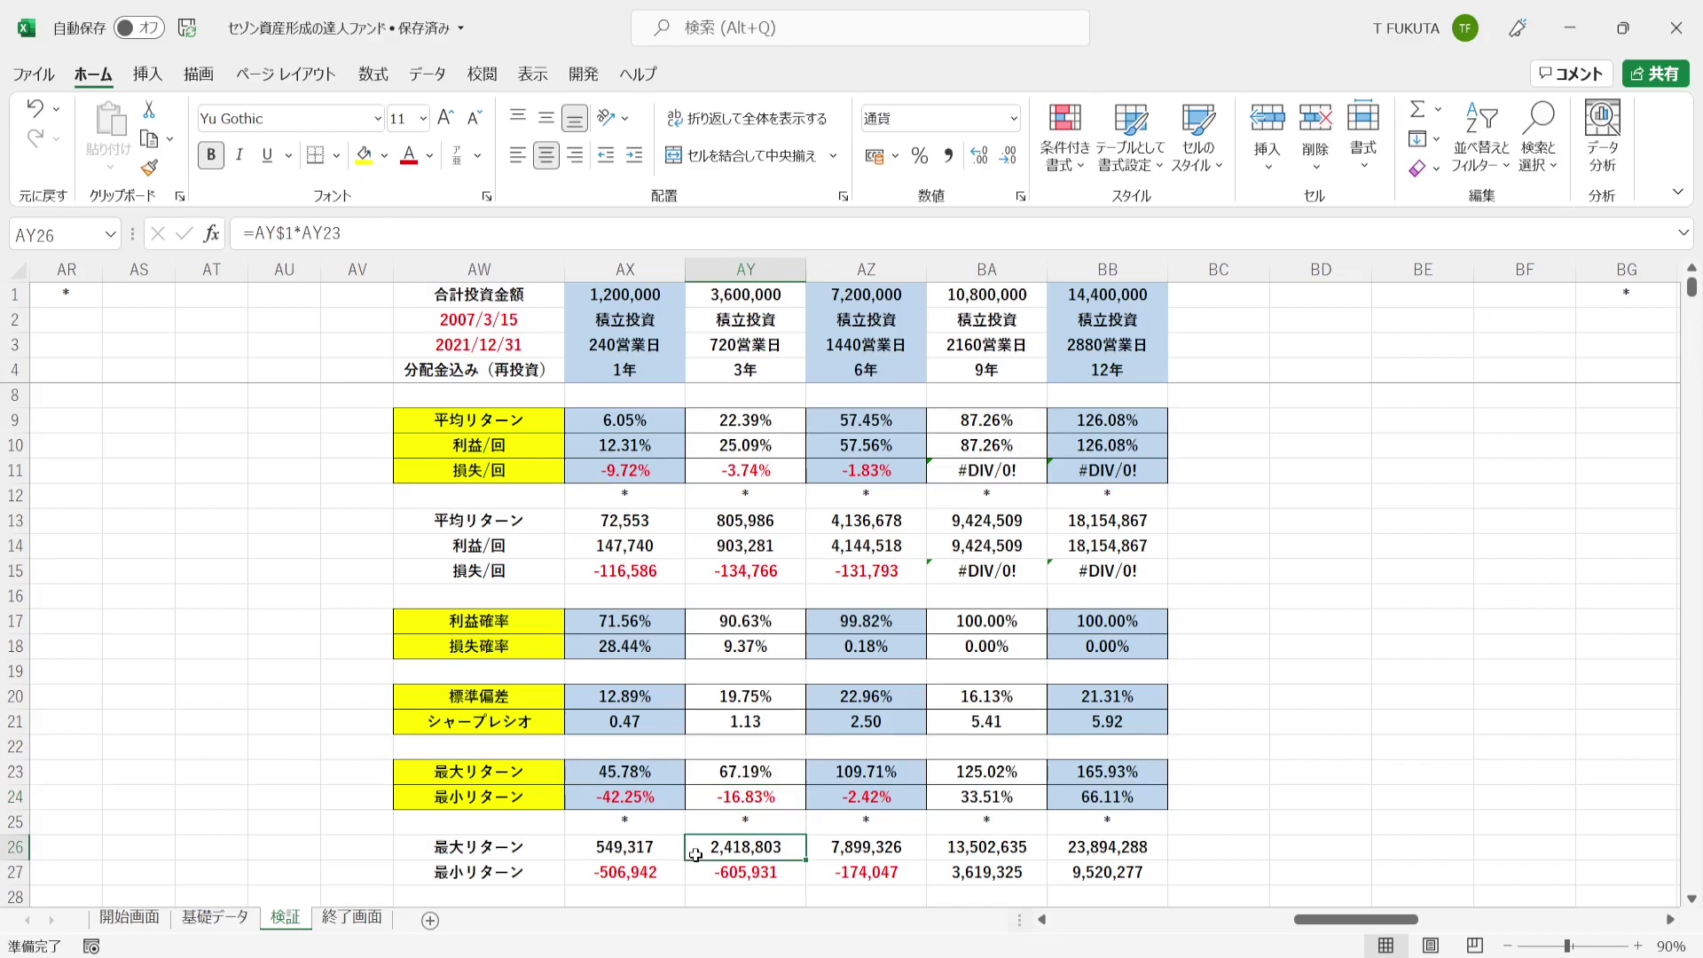
click(698, 871)
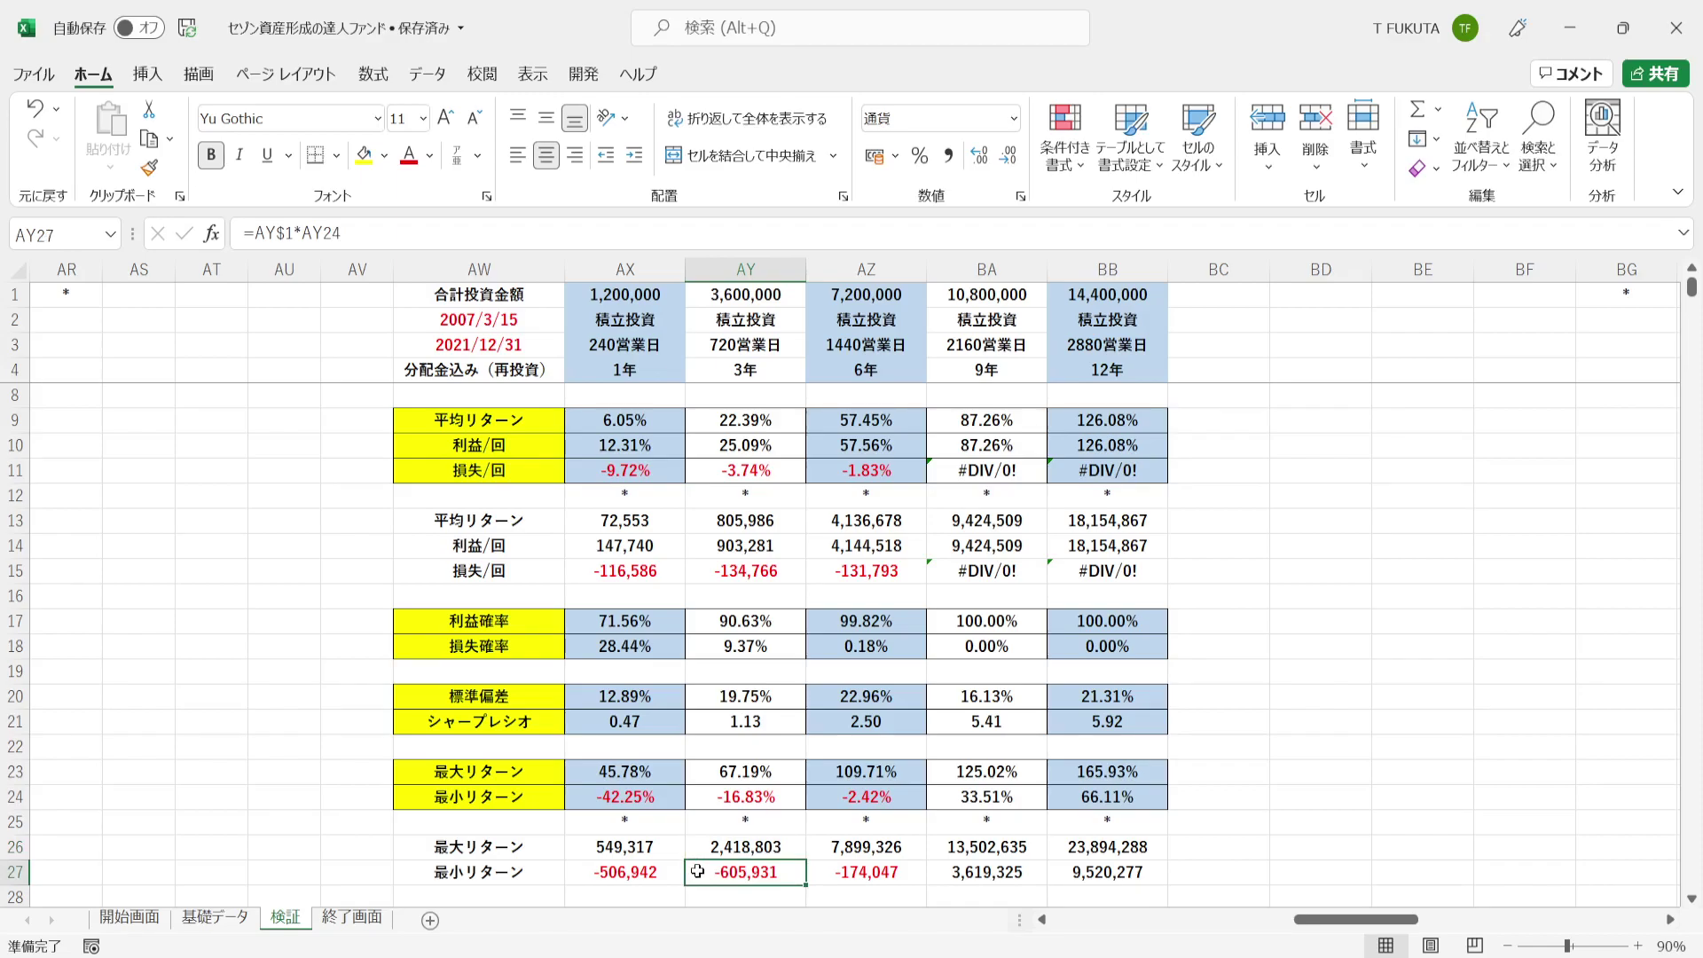
Return to the 3年 heading in AY4, survey the longer periods in AZ4:BB4, and focus on the 6年 column AZ
click(771, 378)
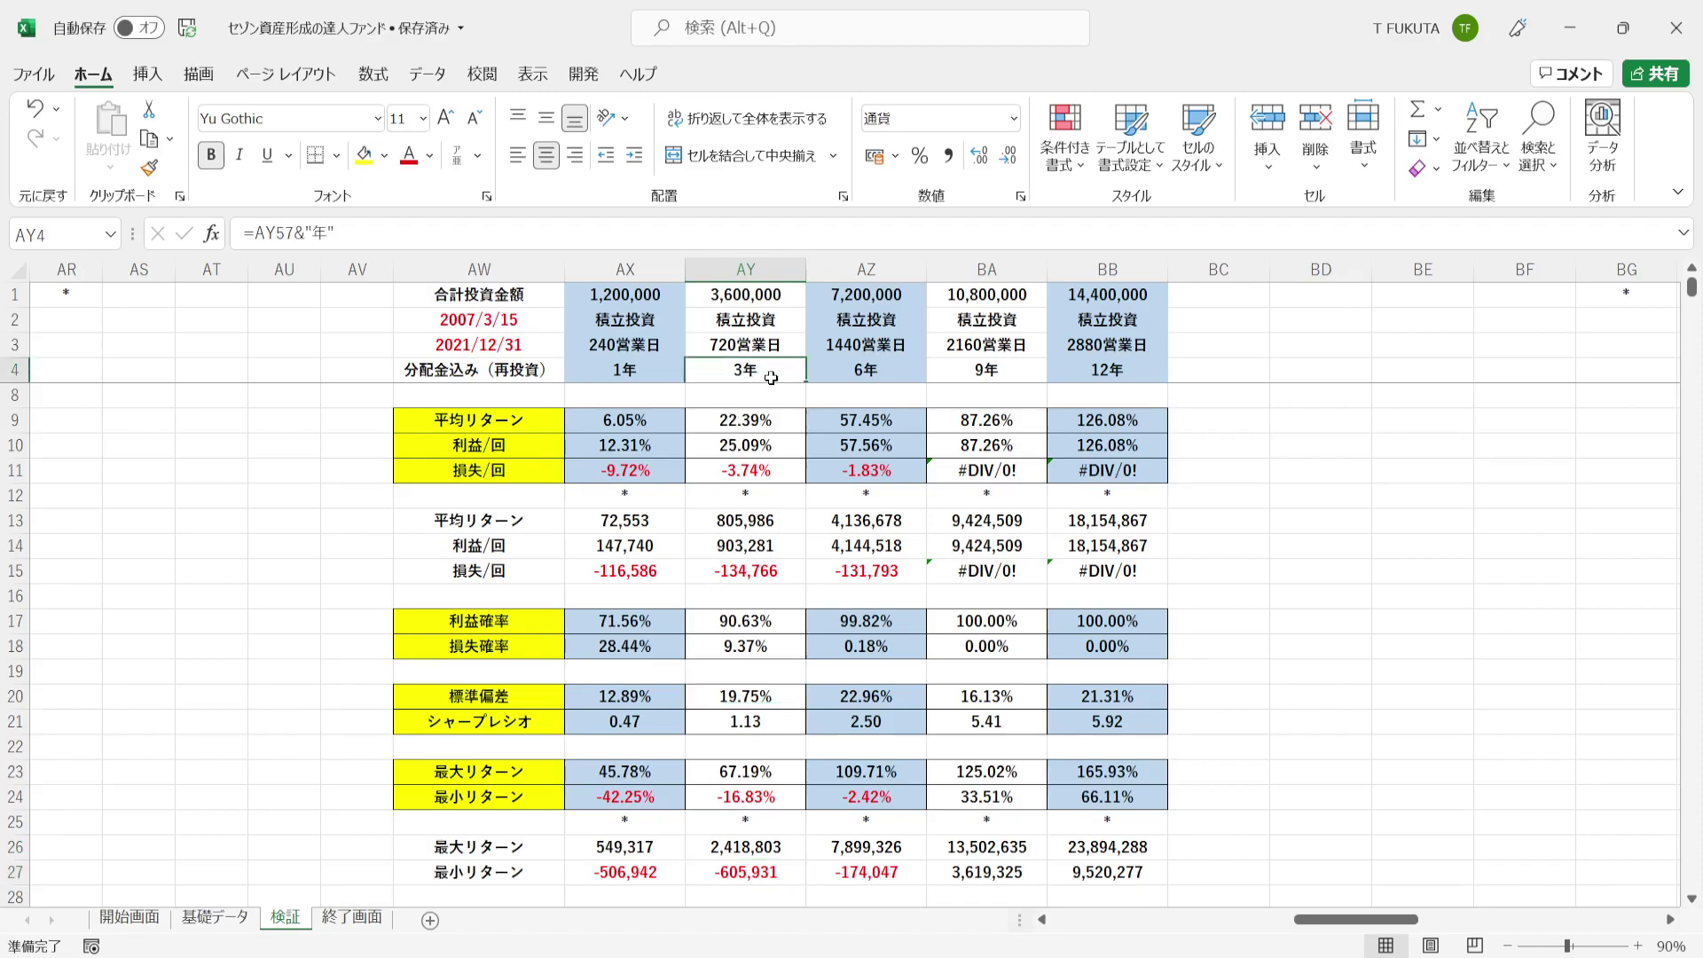
key(ctrl+z)
click(818, 369)
drag(817, 369, 1122, 369)
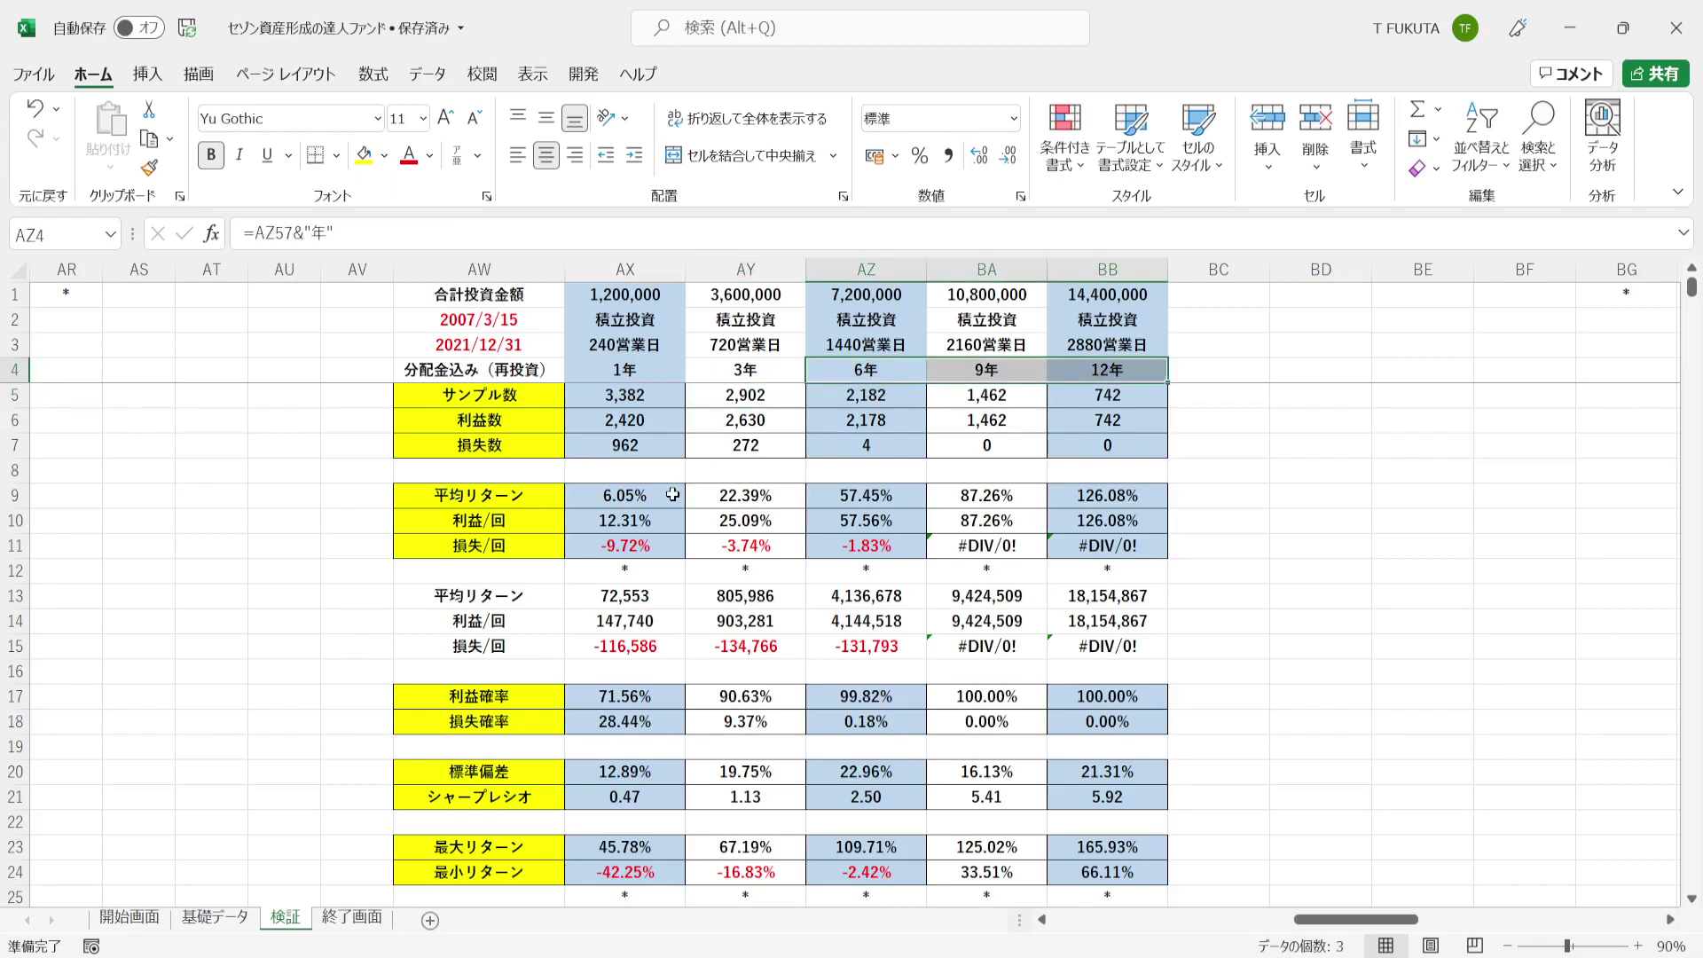
click(867, 269)
Compare the 損失数 in row 7 across the periods from AX to BB, focusing on 9年 and 12年 in BA7:BB7
drag(666, 441, 858, 439)
click(947, 447)
click(1055, 445)
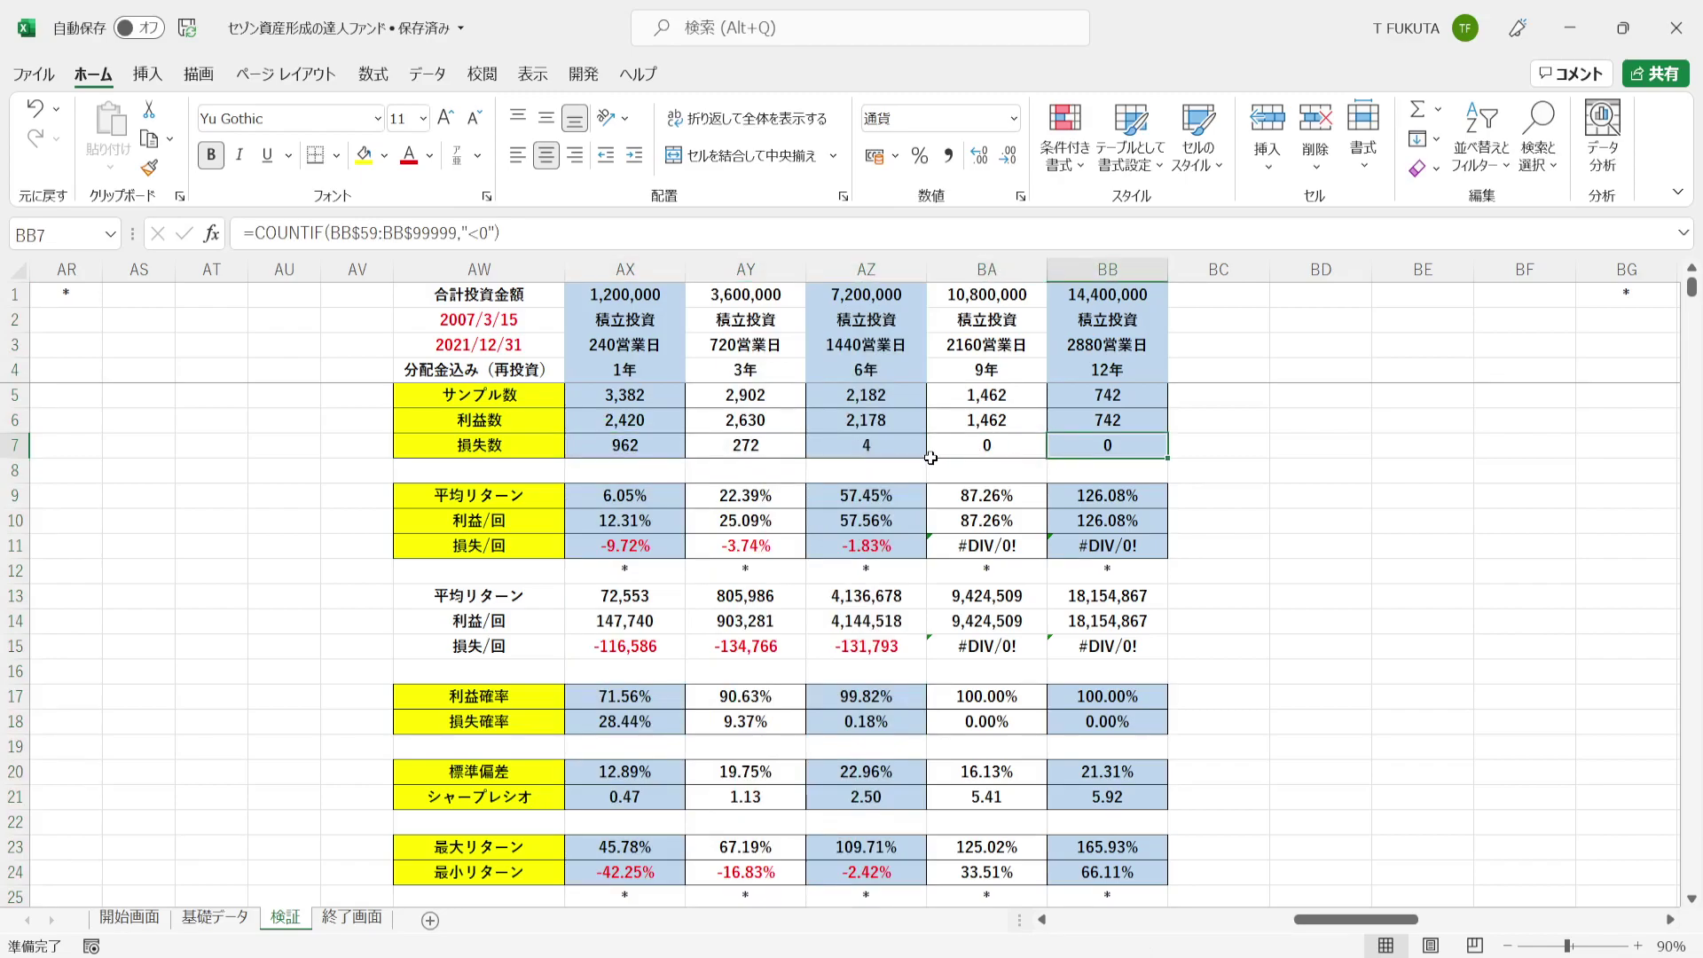
drag(956, 449, 1100, 452)
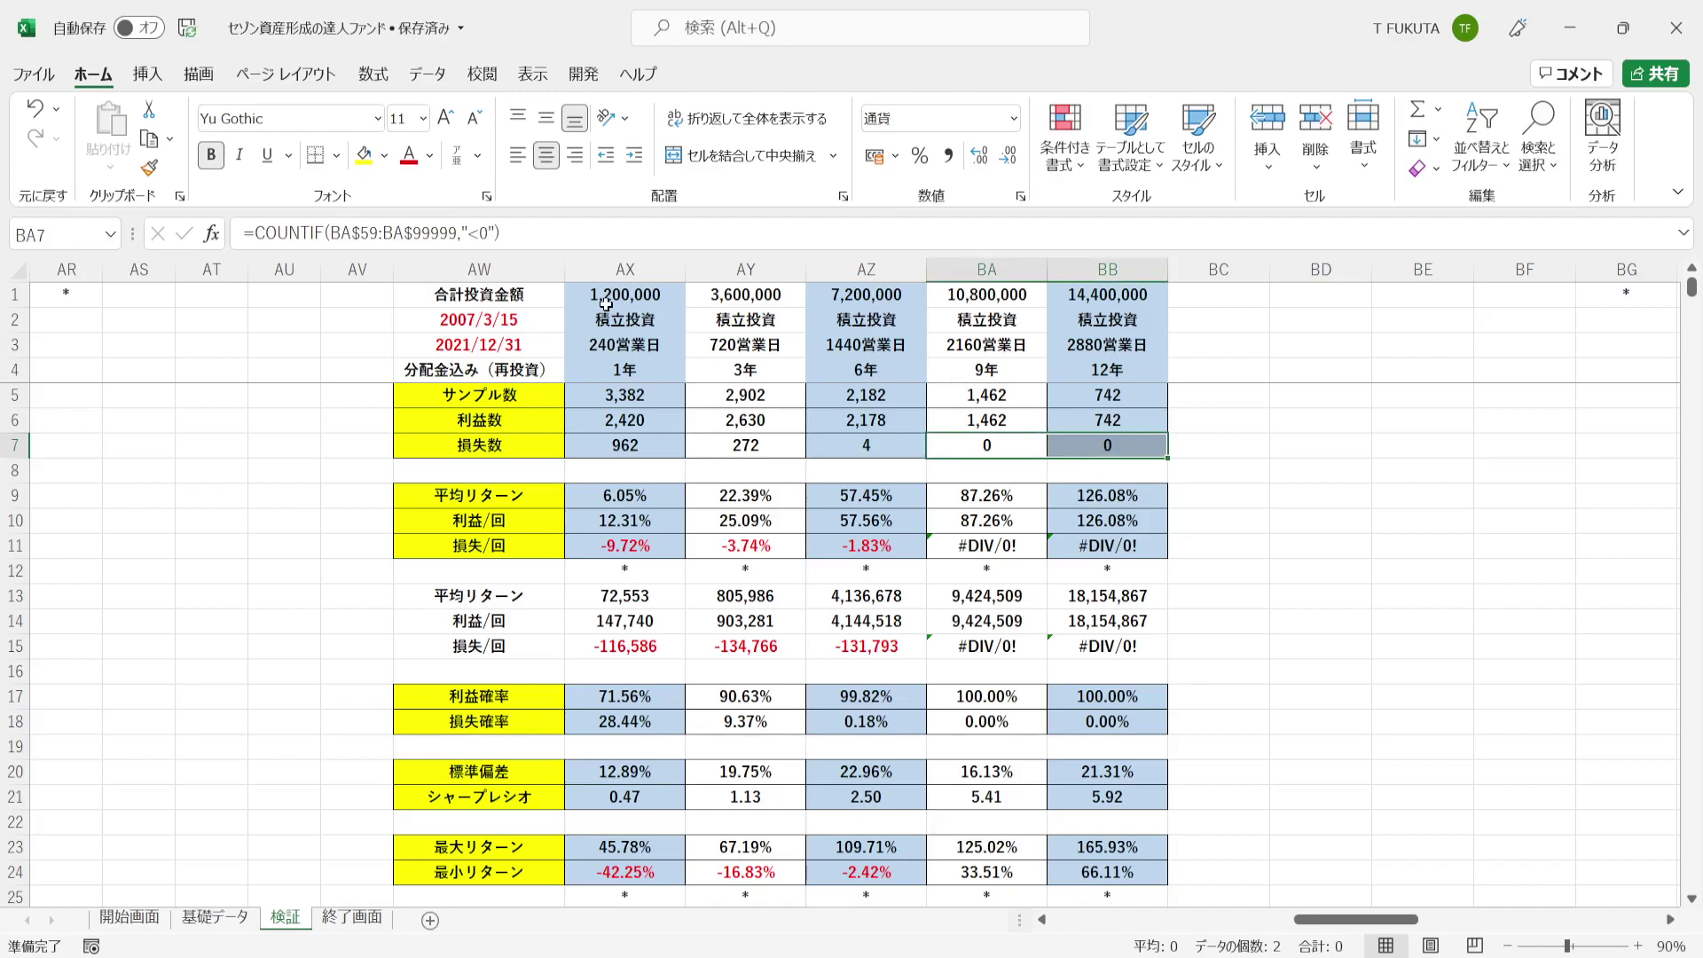
Check the date range in AW2:AW3, then examine the 9年 column BA and the 9年 and 12年 利益数 in BA6:BB6
click(538, 325)
drag(538, 325, 539, 344)
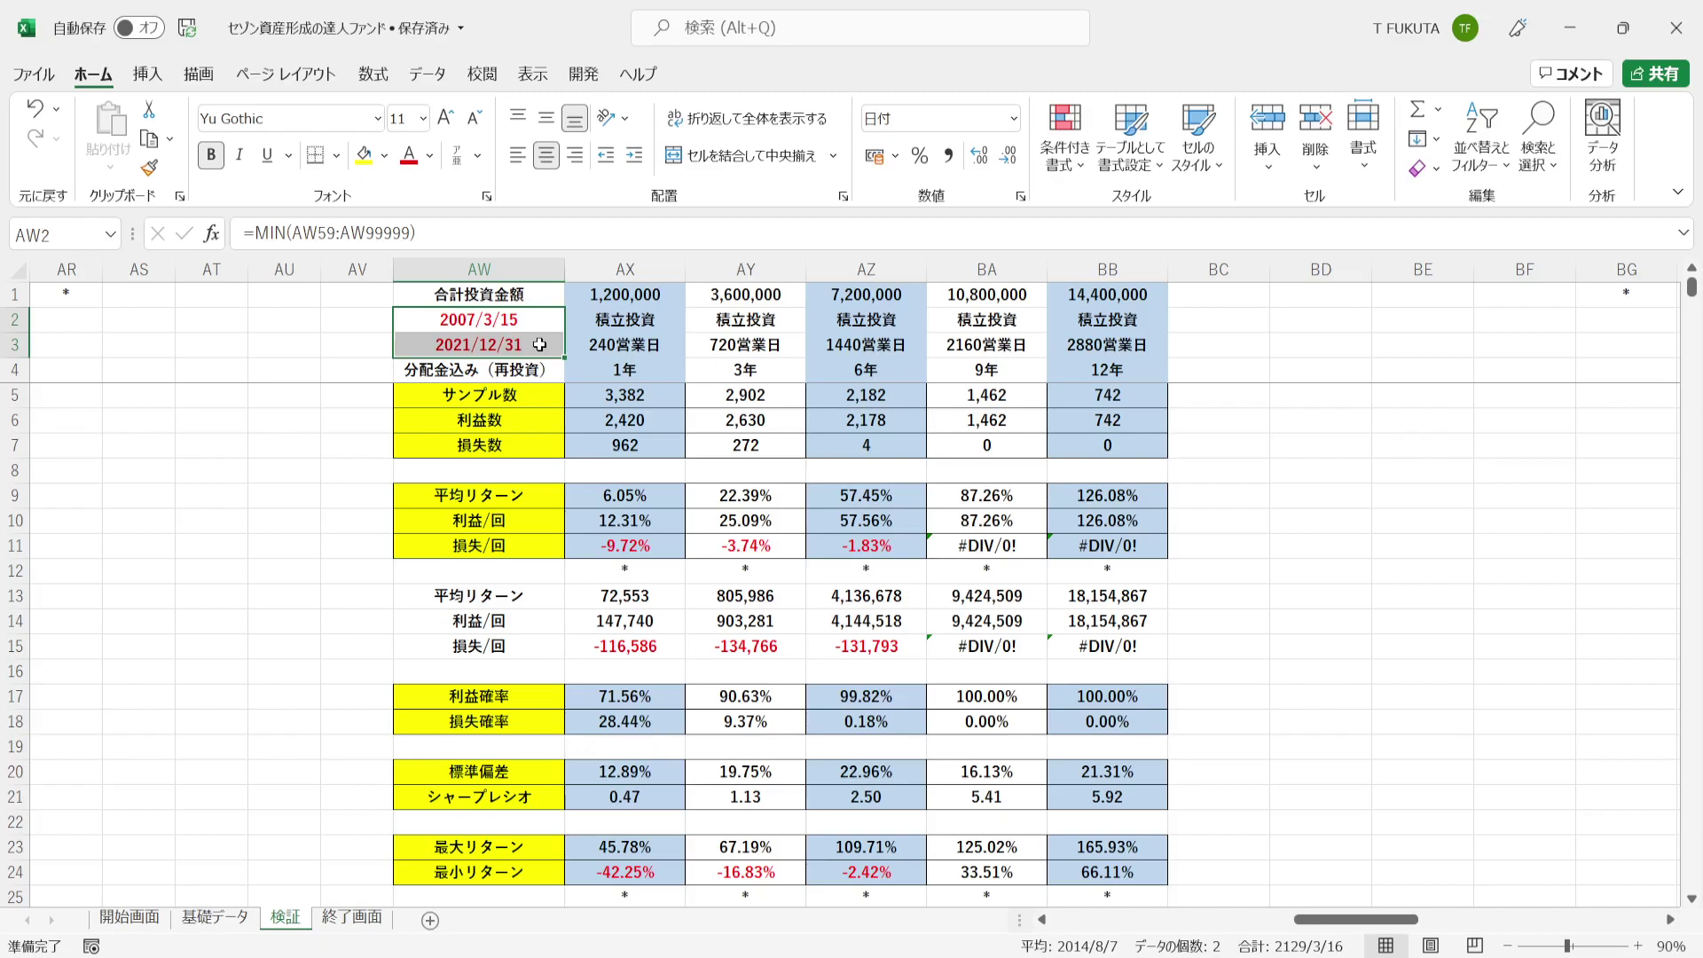
click(966, 265)
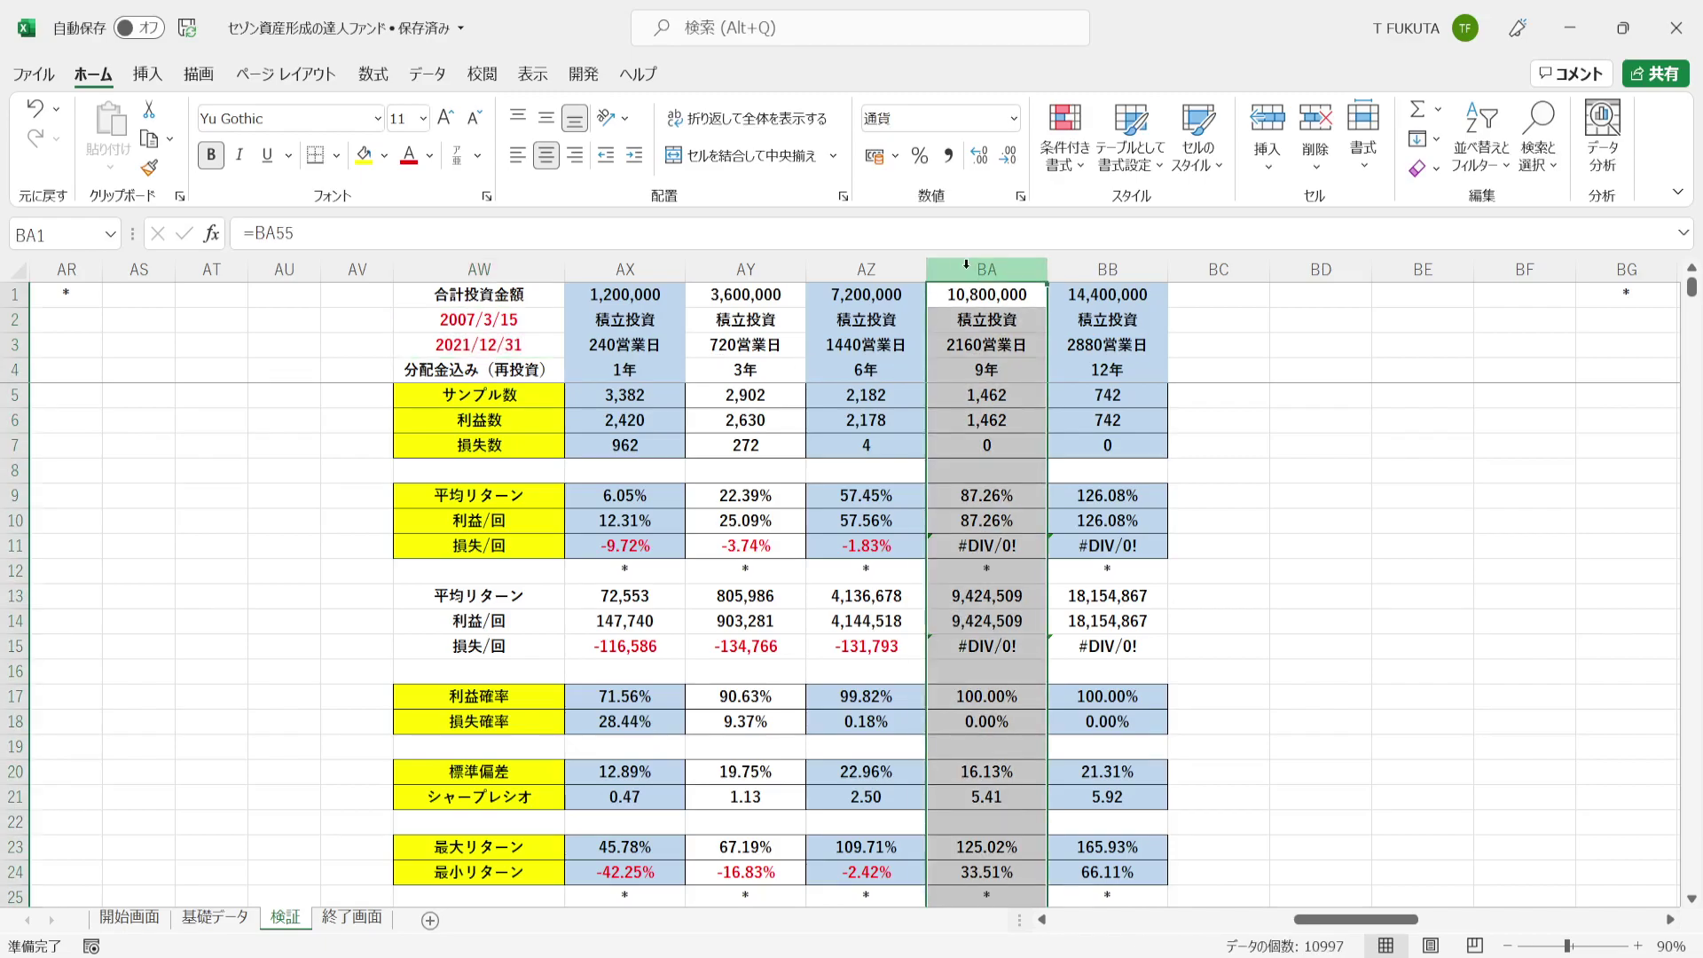
drag(954, 421, 1105, 417)
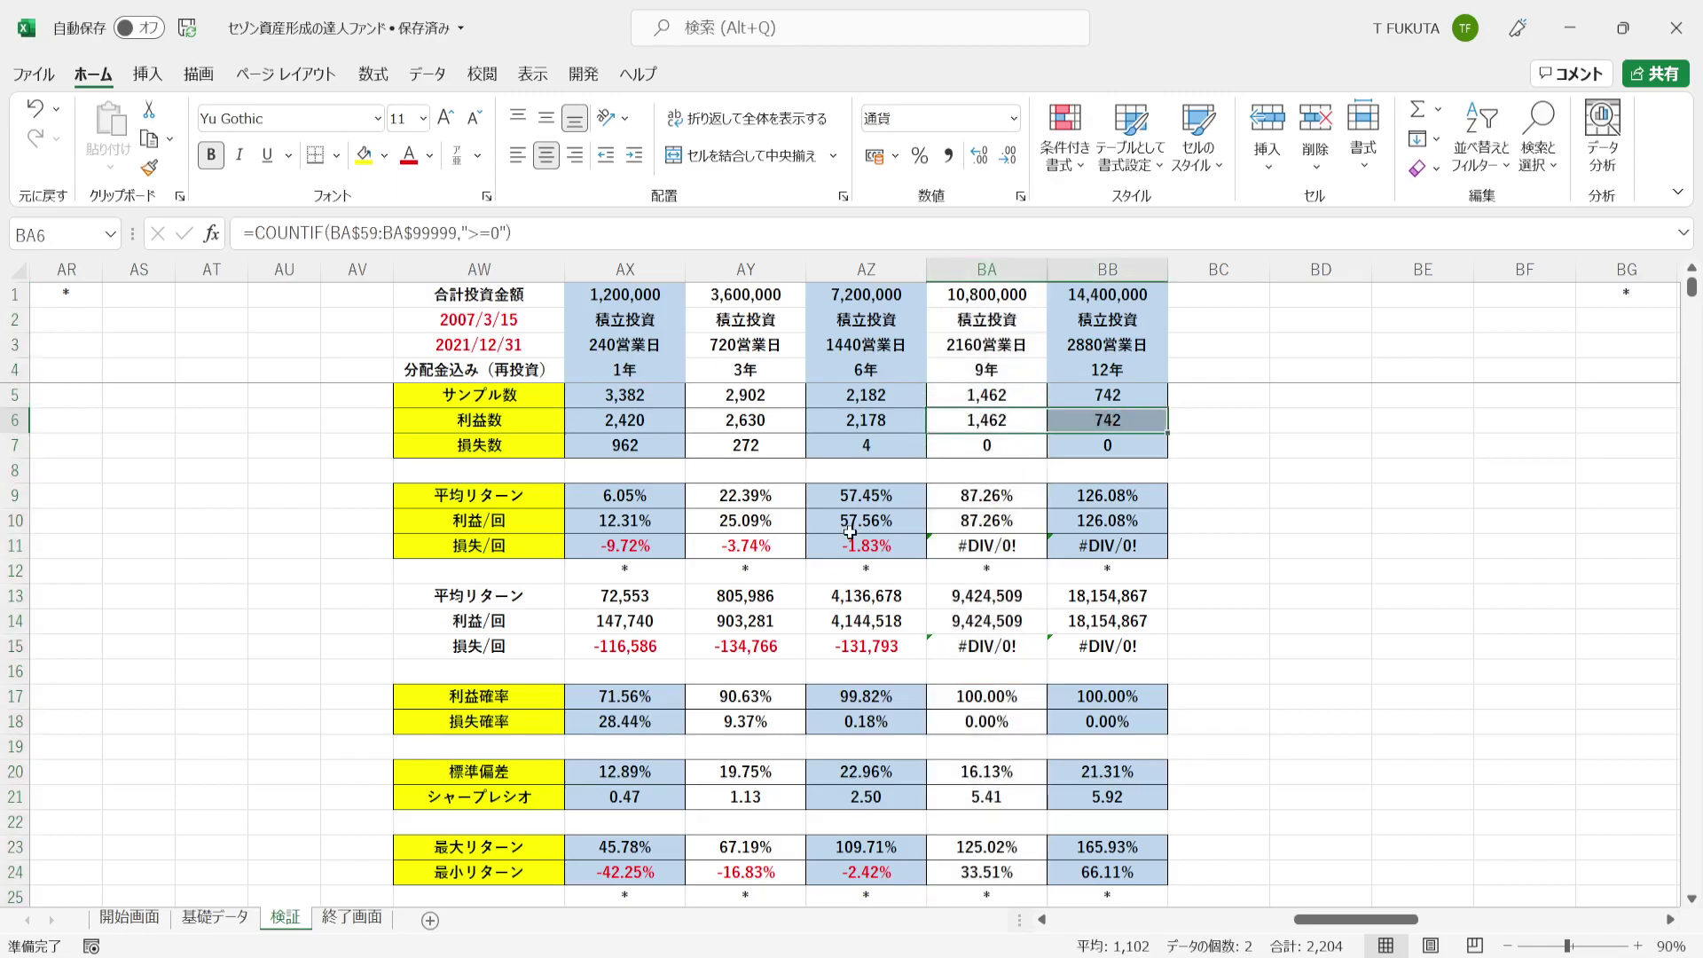
Examine the 12年 column BB, comparing the average return rate in BB9 and amount in BB13 with the total investment in BB1
click(1075, 264)
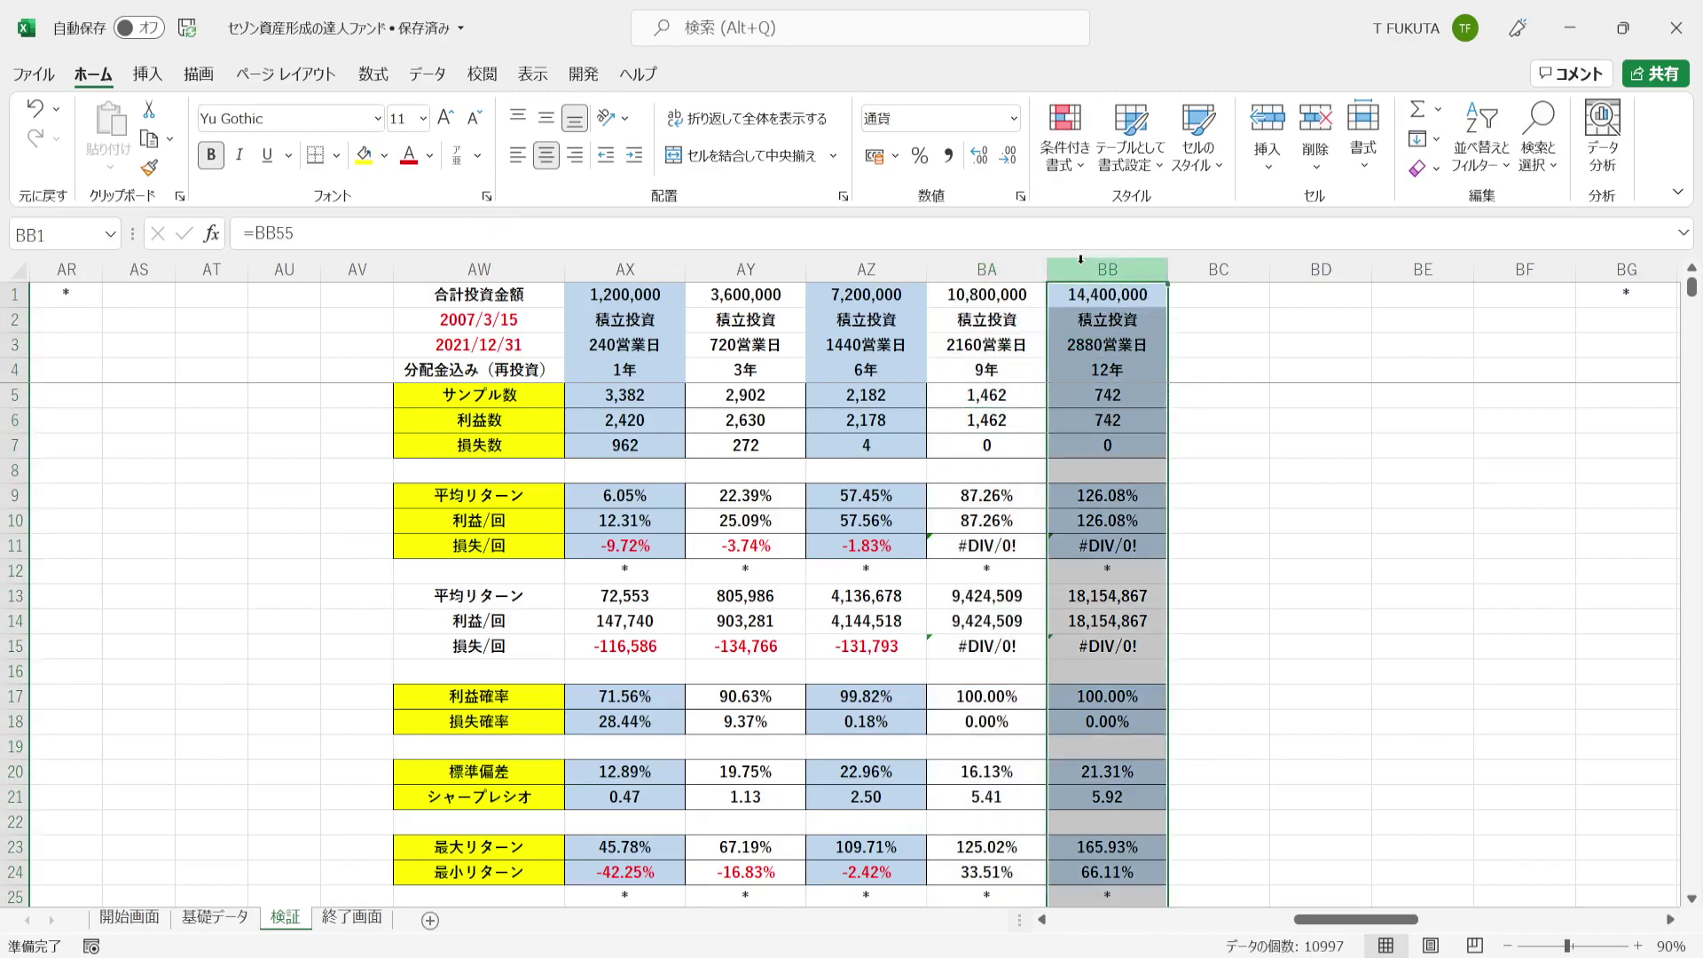
click(1068, 502)
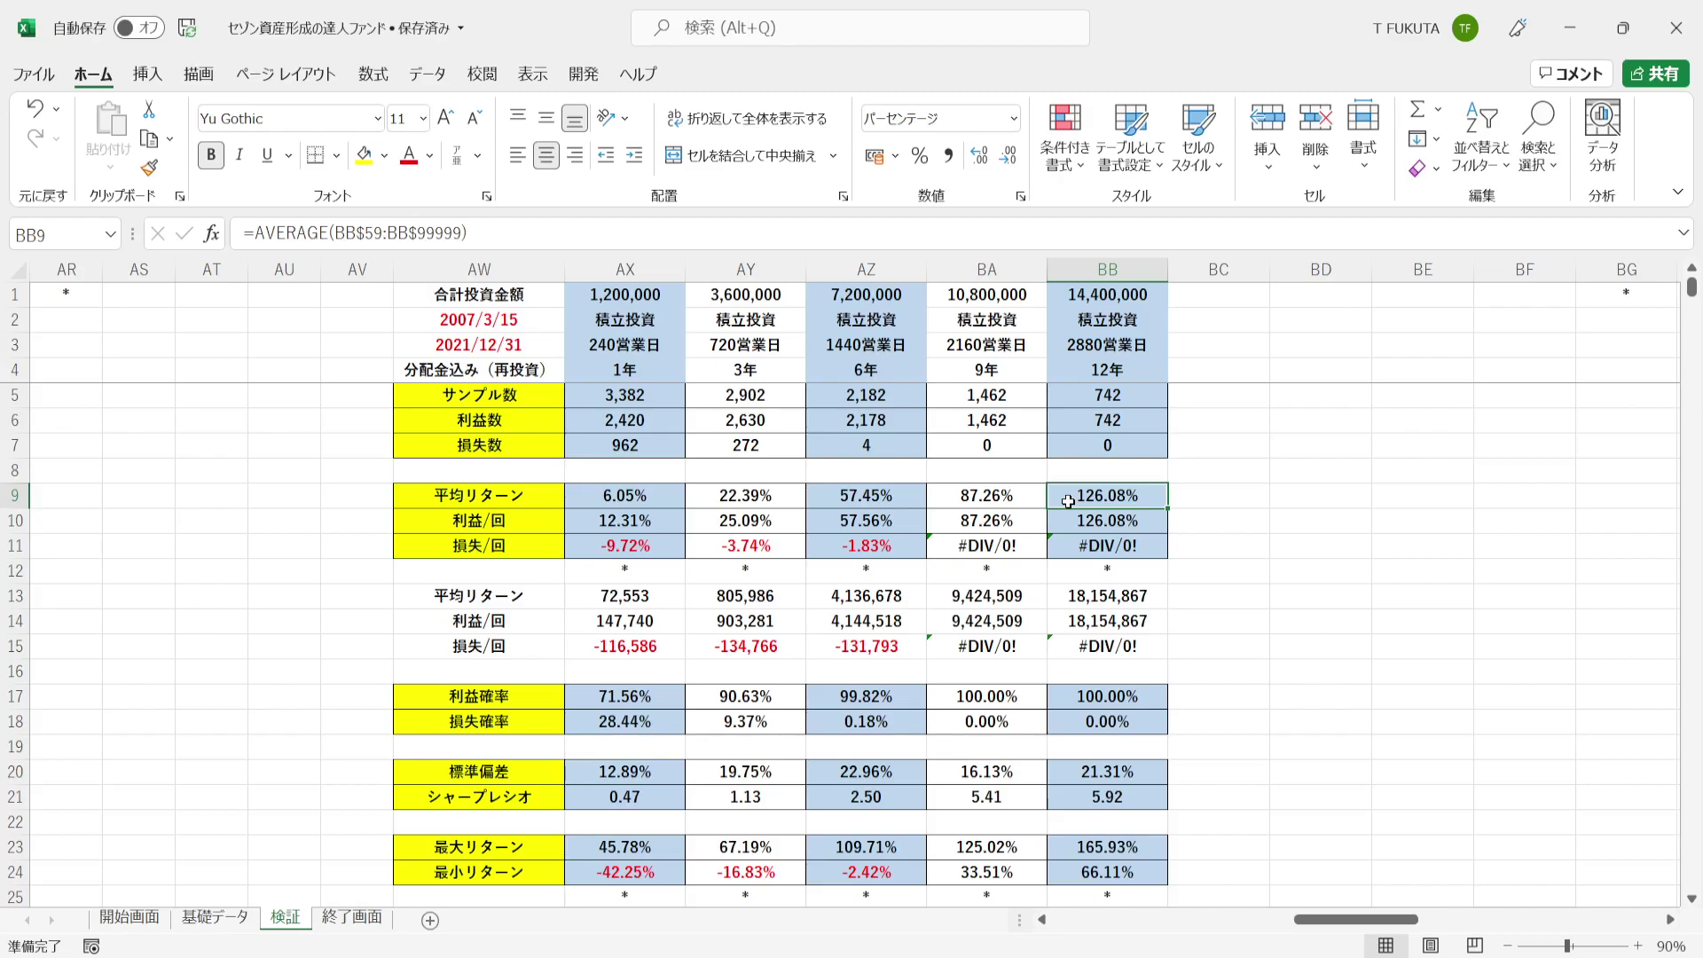
click(1056, 599)
click(1056, 300)
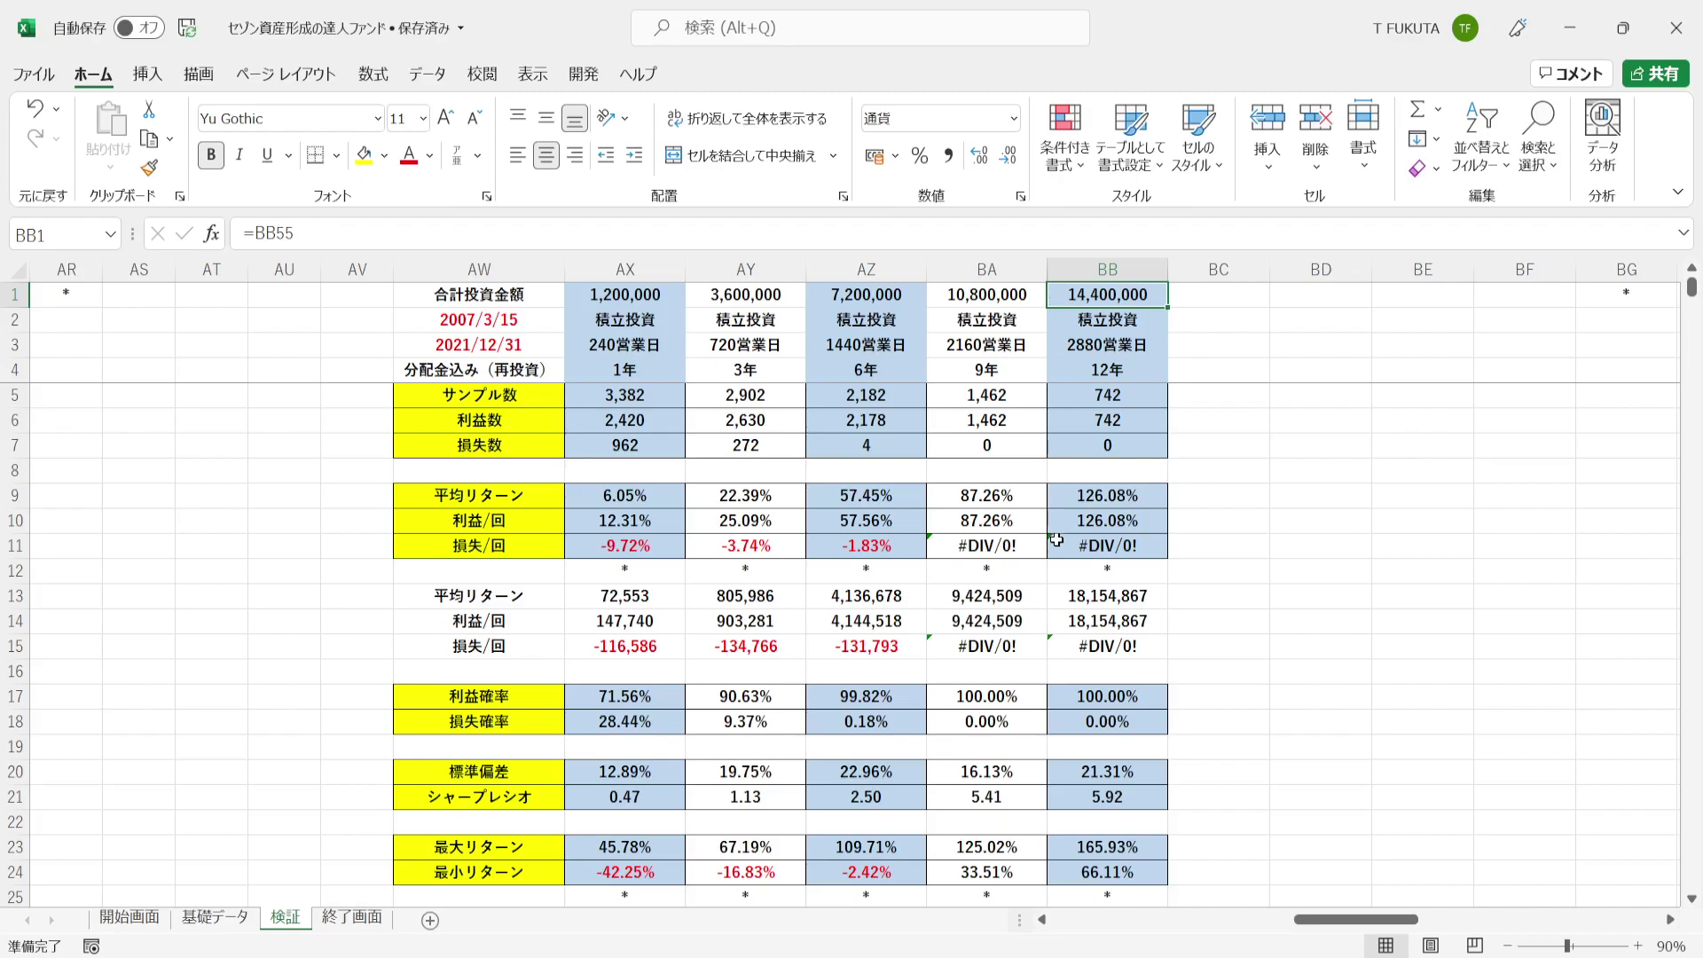
Examine the 12年 average return amount in BB13 and the maximum and minimum return rates and amounts in BB23:BB27
click(1053, 595)
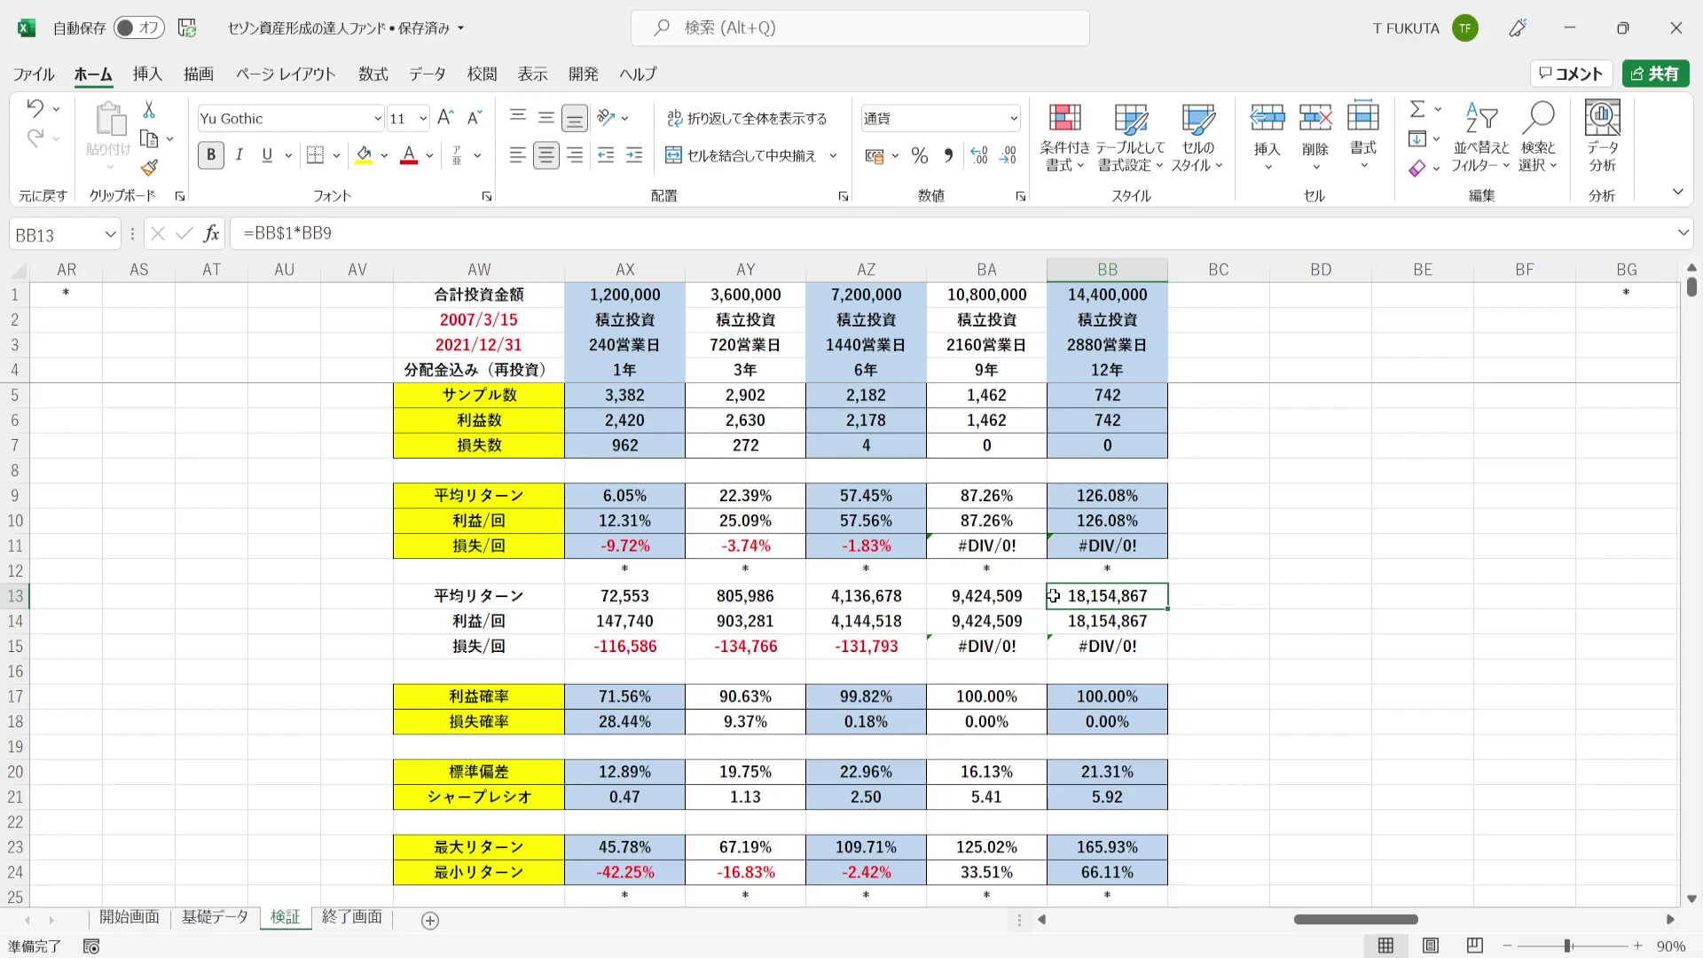
click(1056, 850)
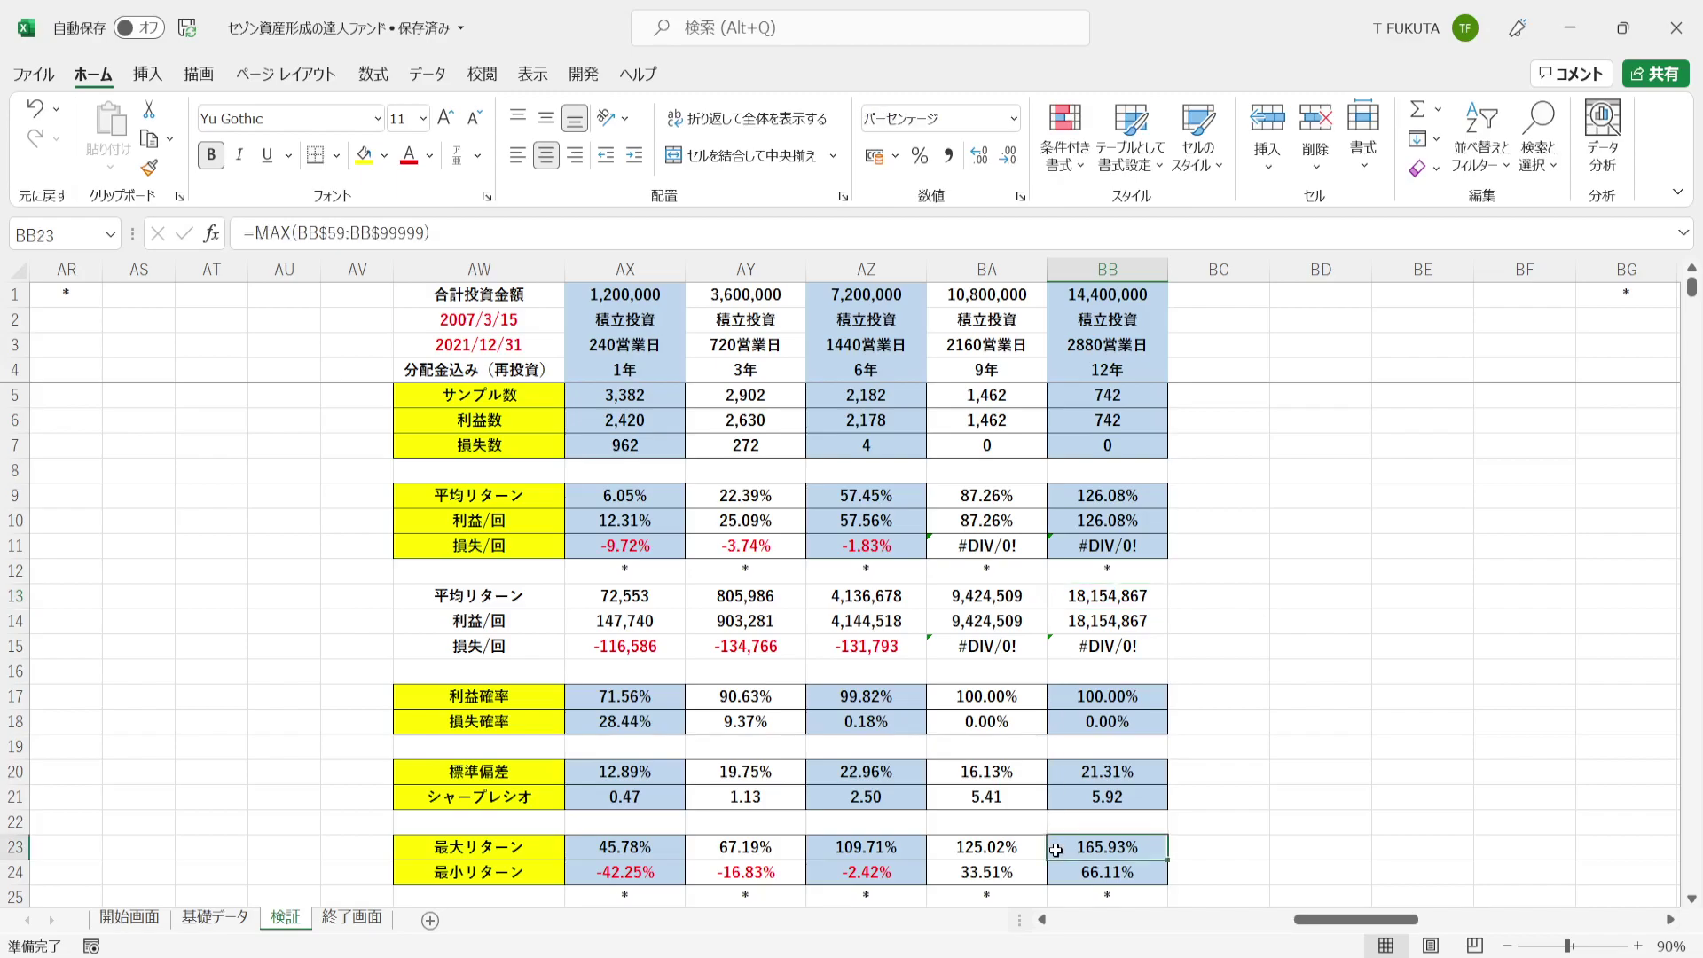
click(1058, 772)
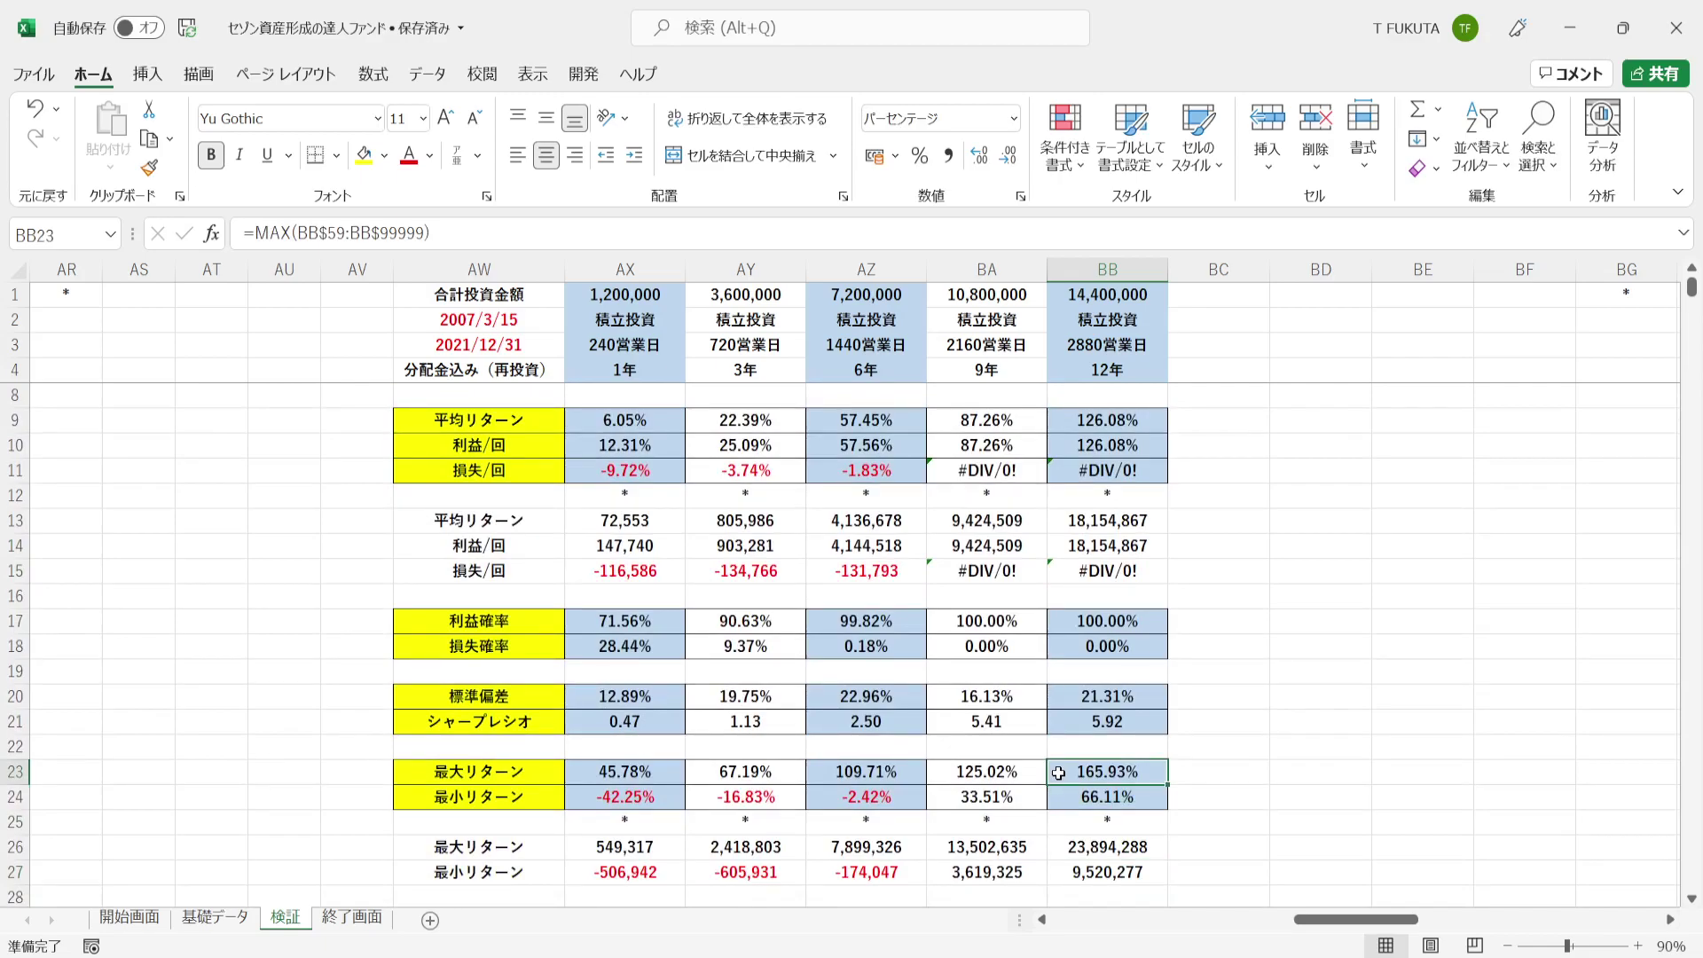
click(1062, 841)
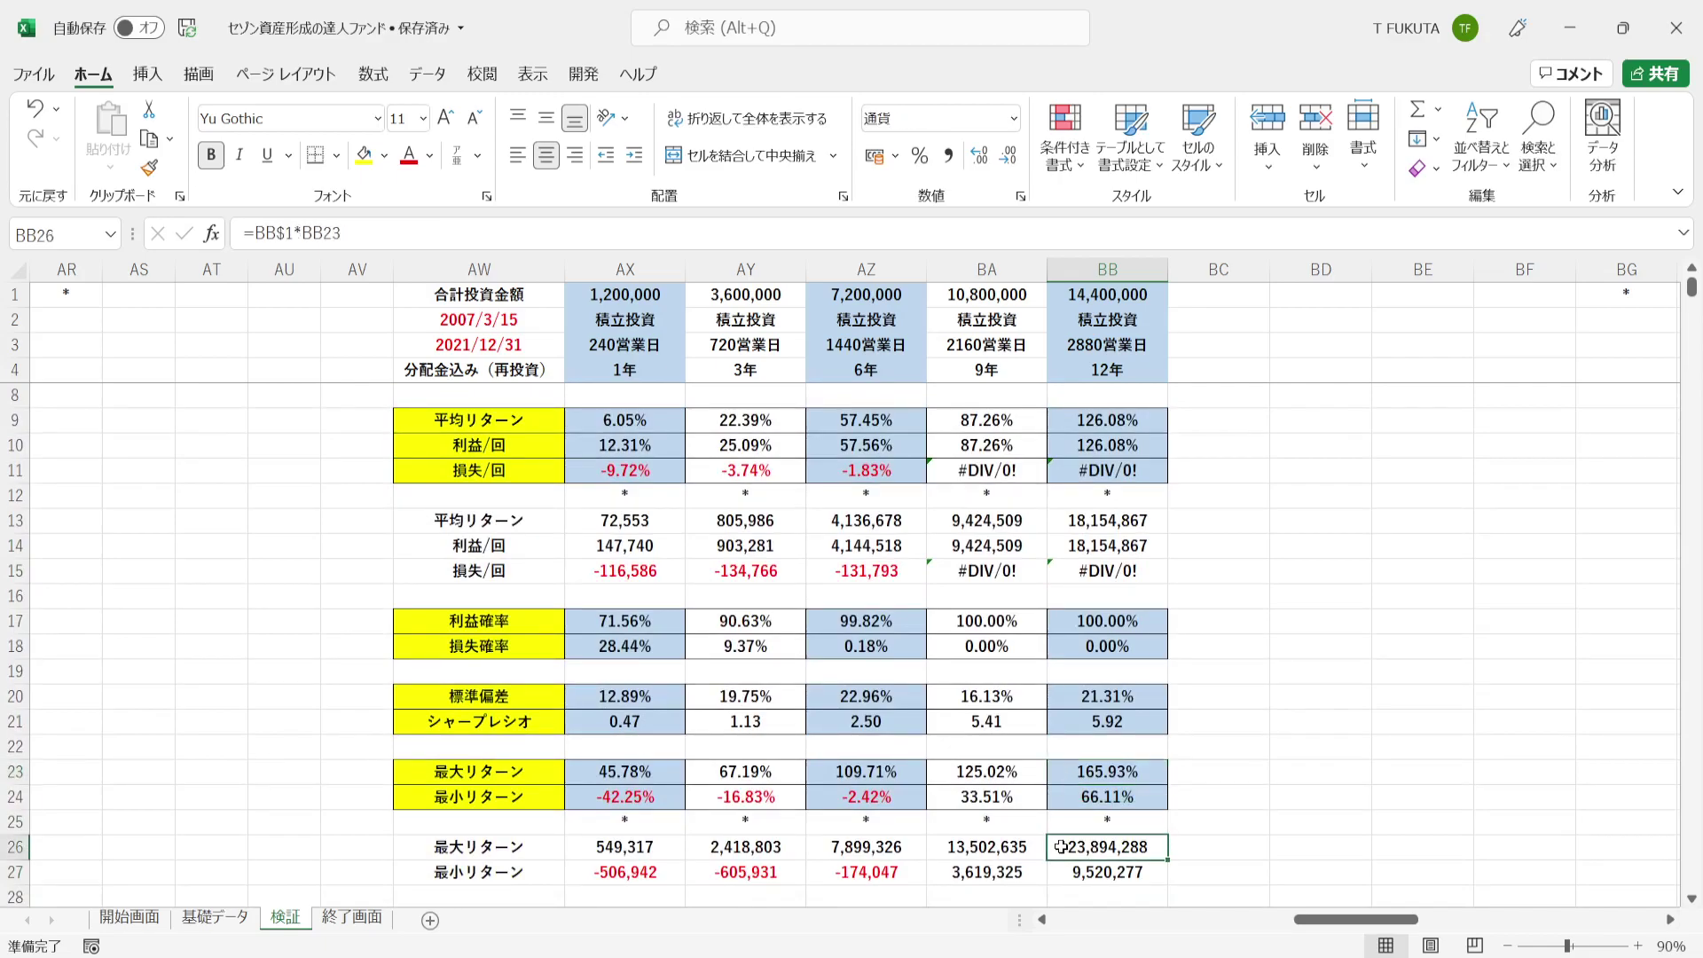
click(1058, 803)
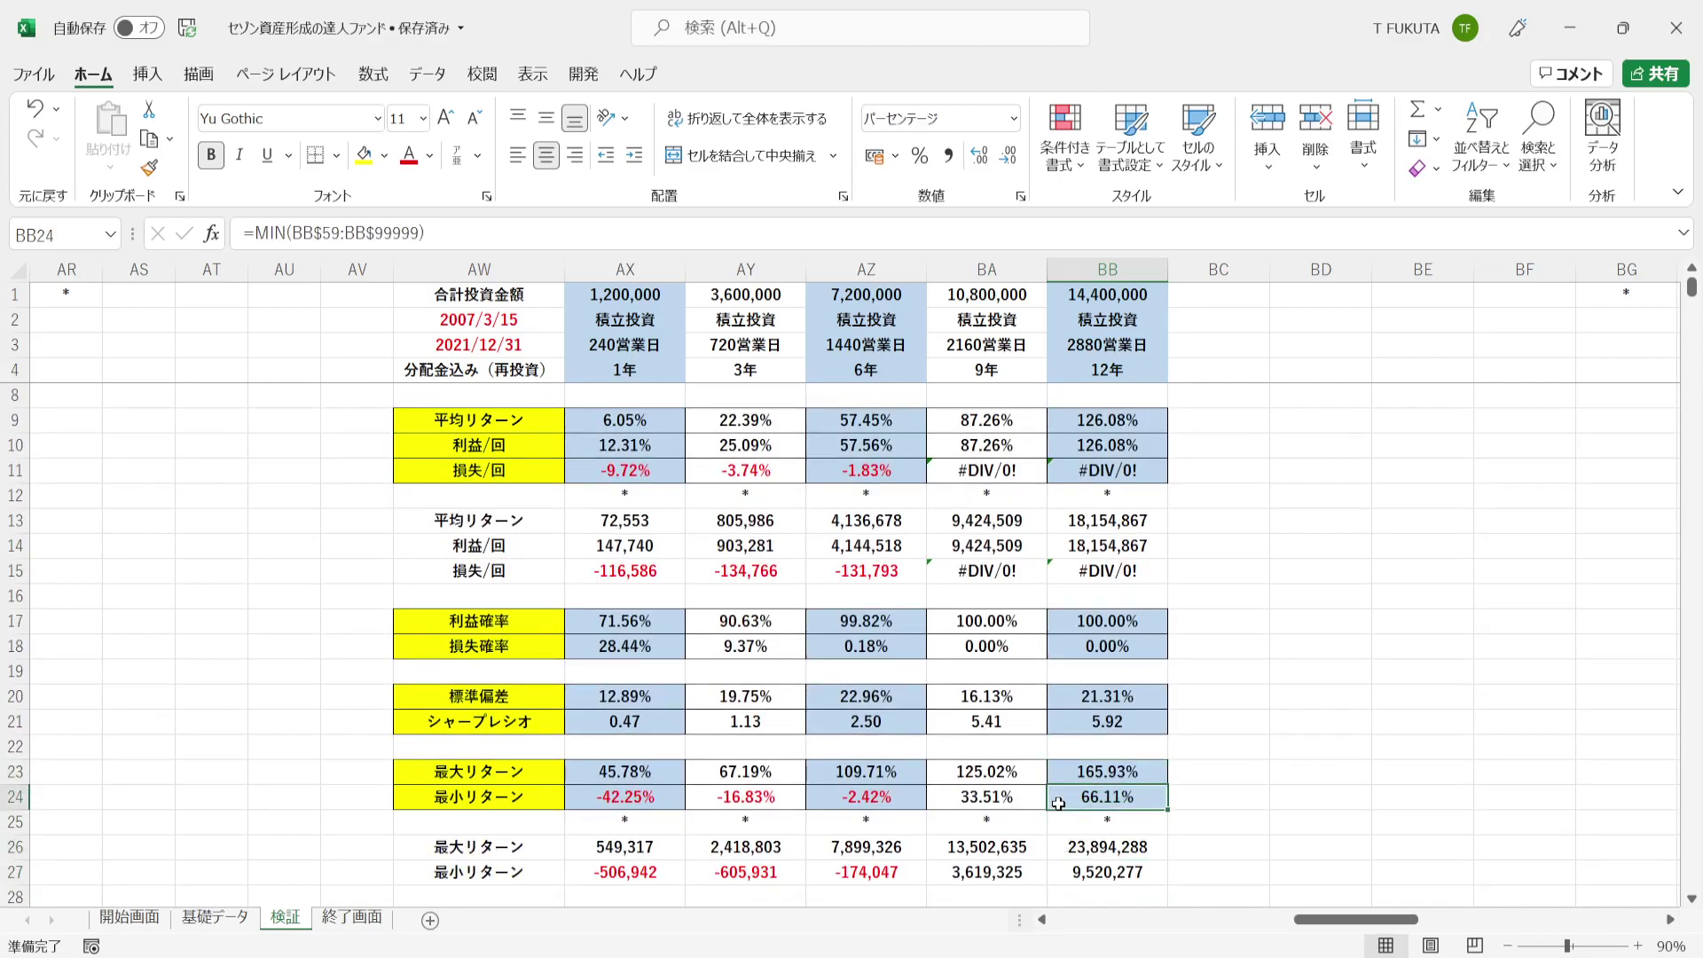
key(Down)
key(Down)
key(Down)
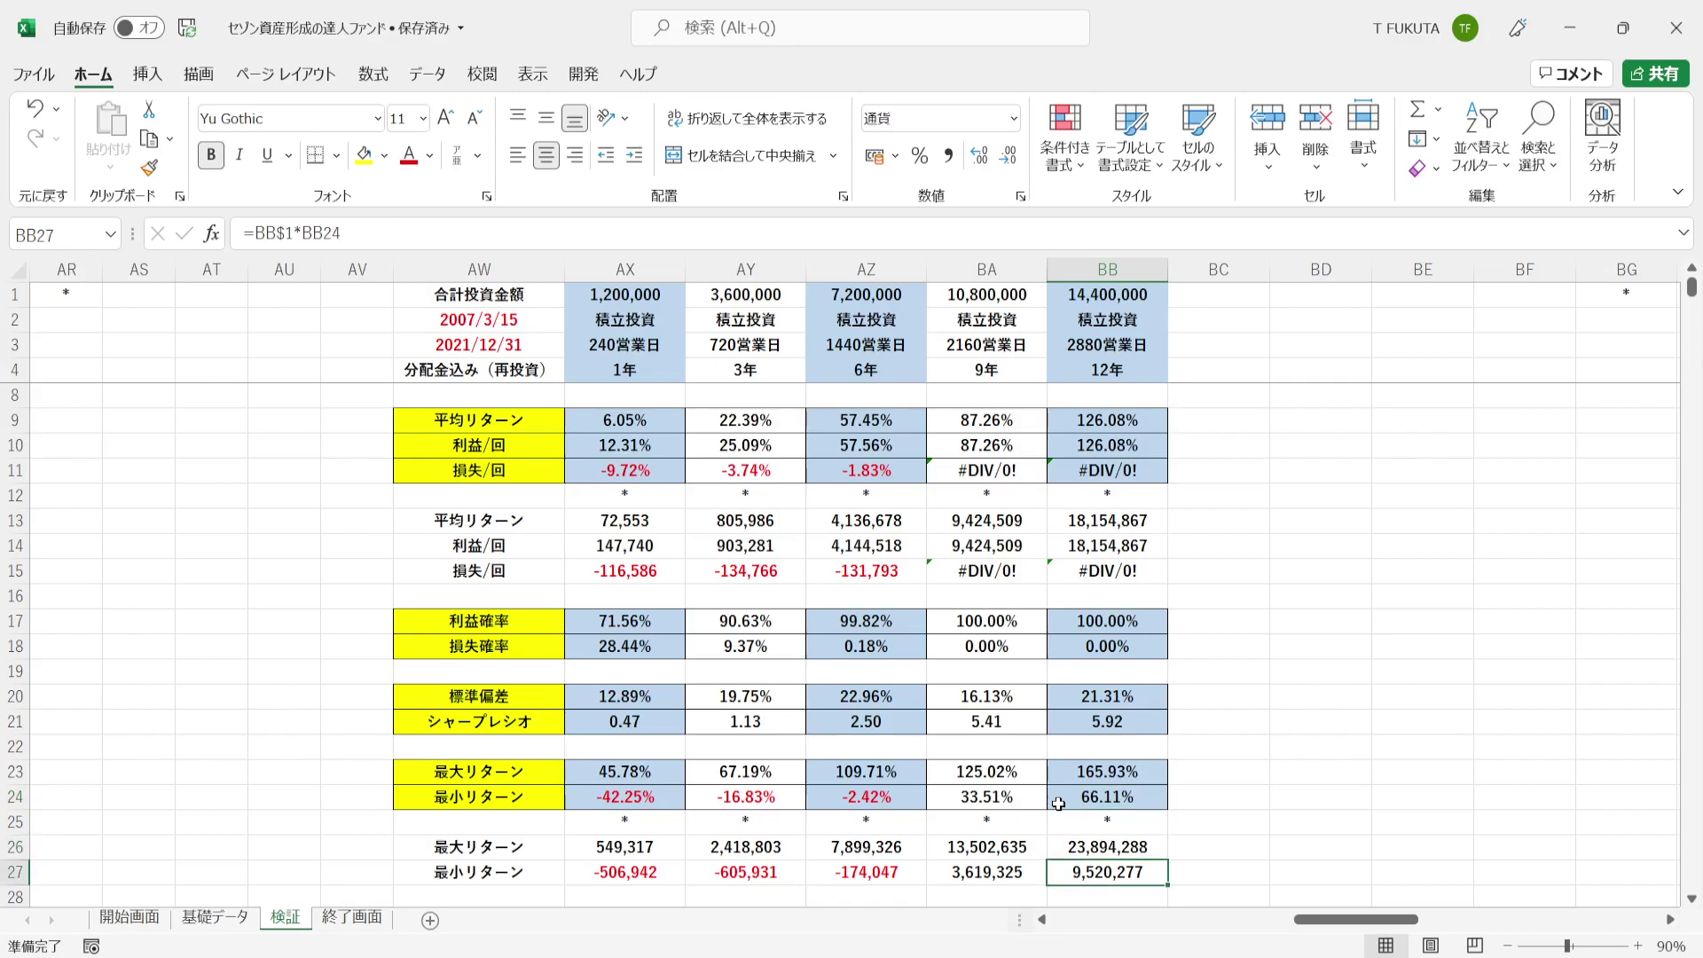
Return to the 12年 total investment in BB1 and bring the 一括投資 statistics table in BI:BN into view
key(Up)
key(Up)
key(Up)
key(Up)
key(Up)
key(Up)
key(Up)
key(Up)
key(Up)
key(Up)
key(Up)
key(Up)
key(Up)
key(Up)
key(Up)
key(Up)
key(Up)
key(Up)
key(Up)
key(Up)
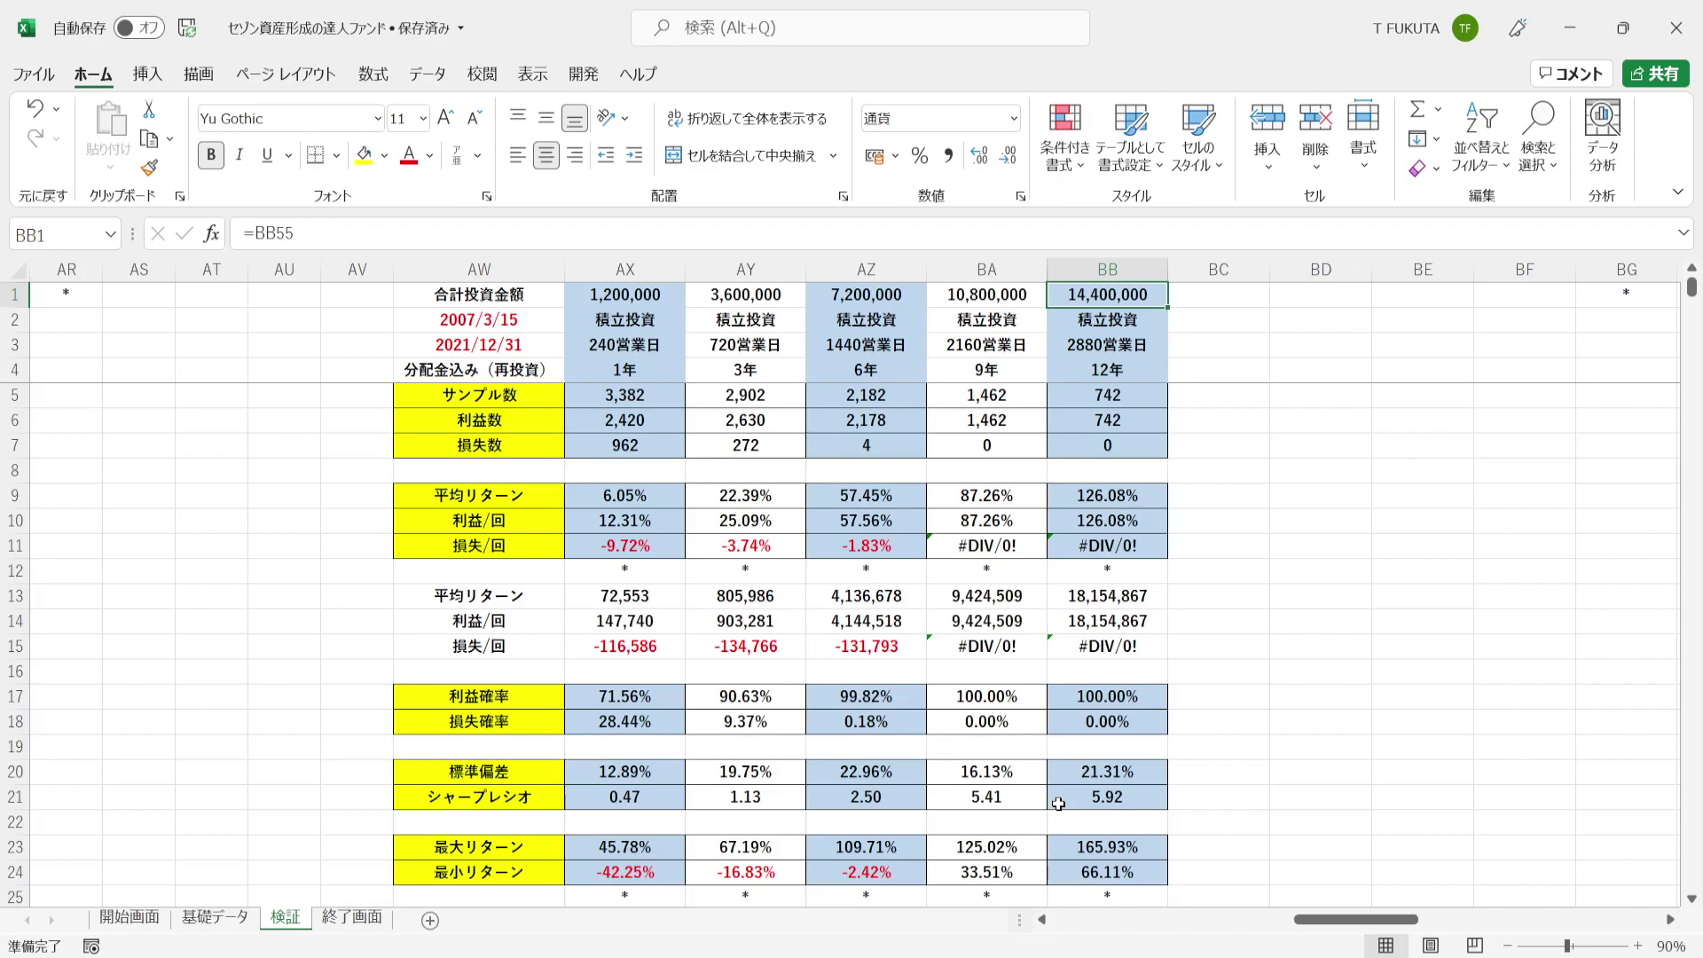
key(ctrl+Right)
key(ctrl+Right)
key(ctrl+Right)
key(ctrl+Right)
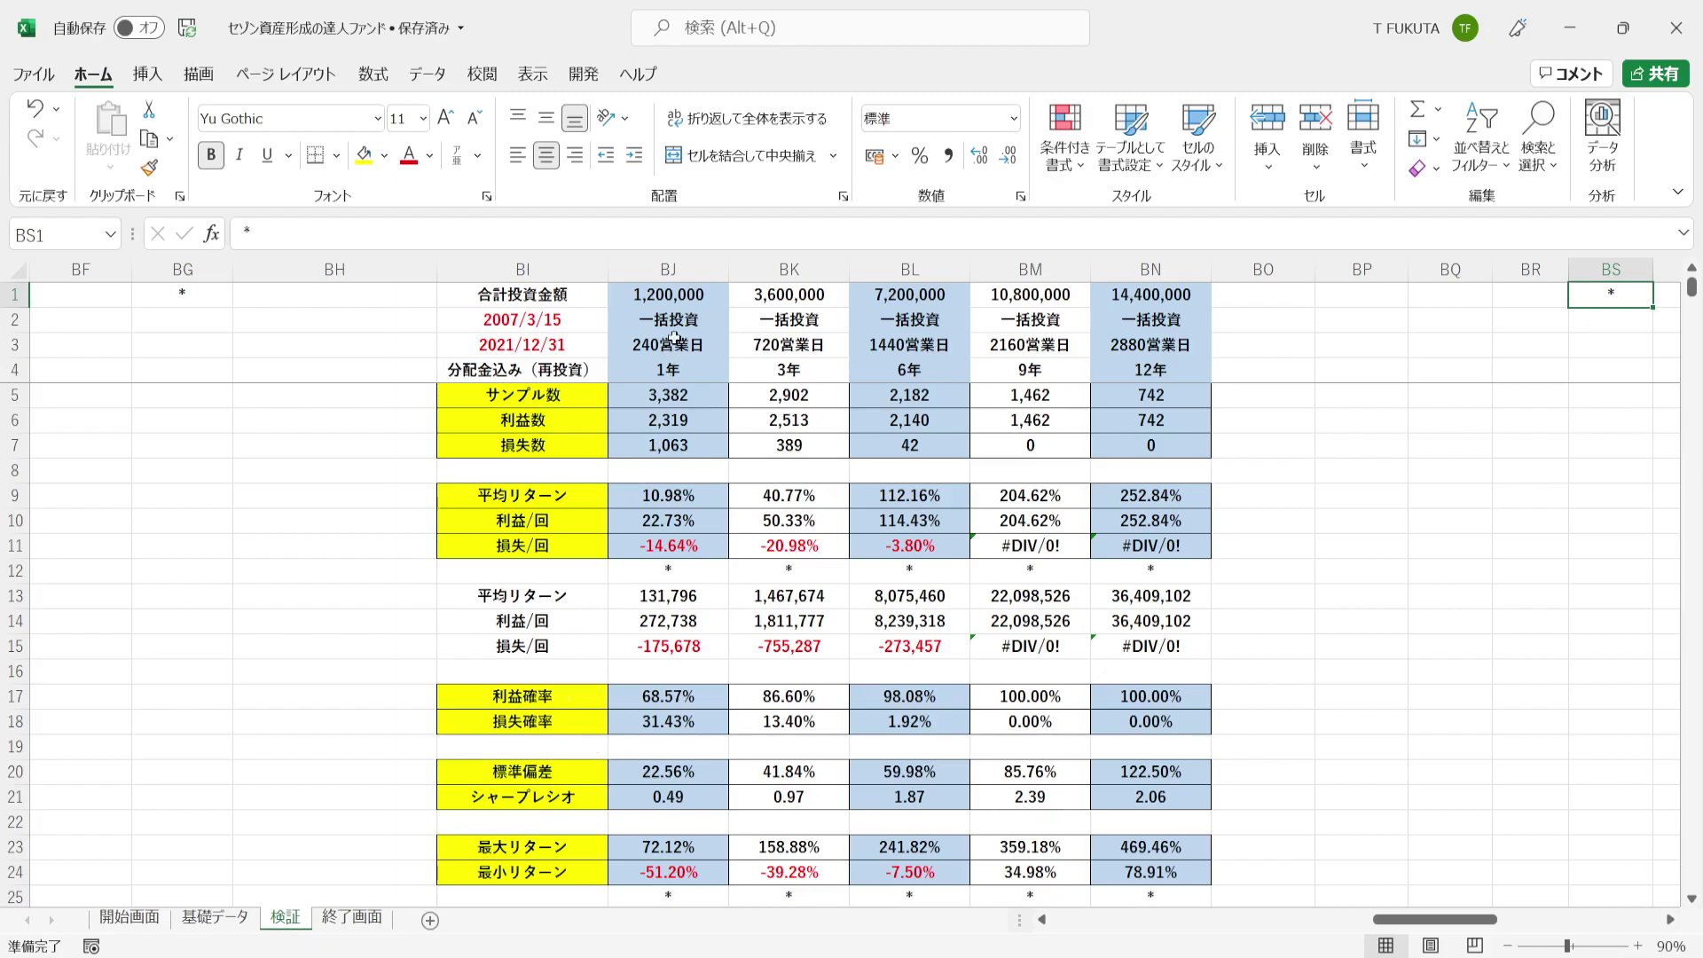
Examine the 1年 lump-sum column BJ, checking the date range in BI2:BI3, total investment, holding period and サンプル数 in BJ1:BJ5
click(685, 266)
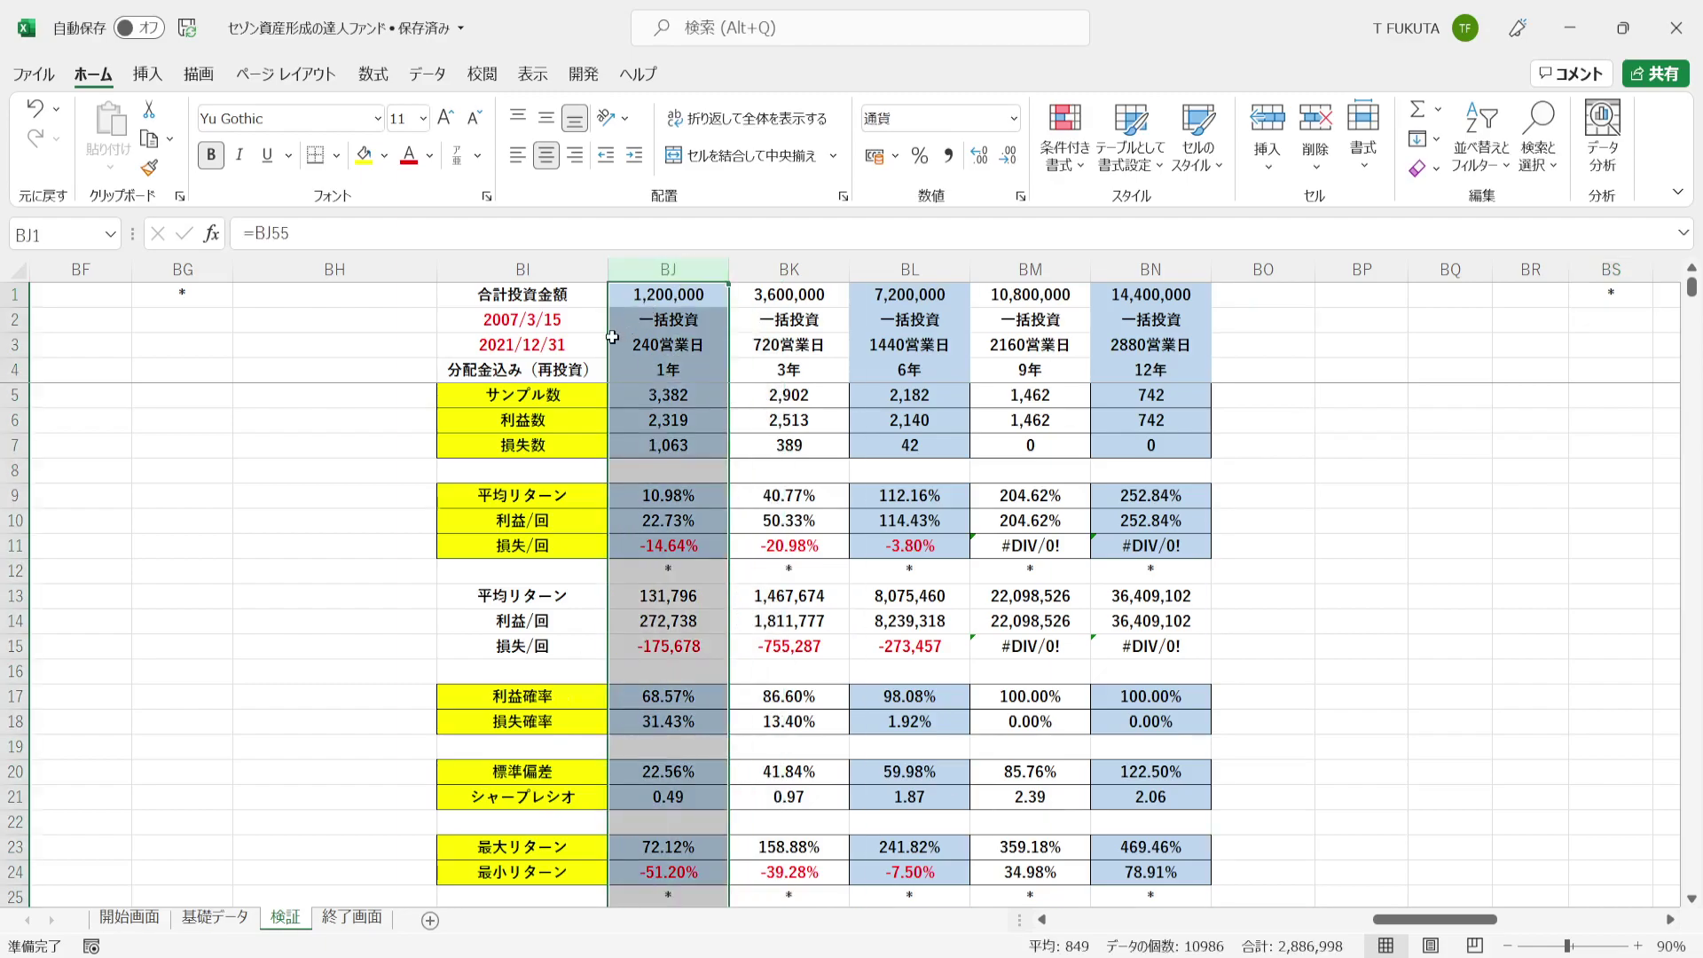
drag(588, 327, 586, 344)
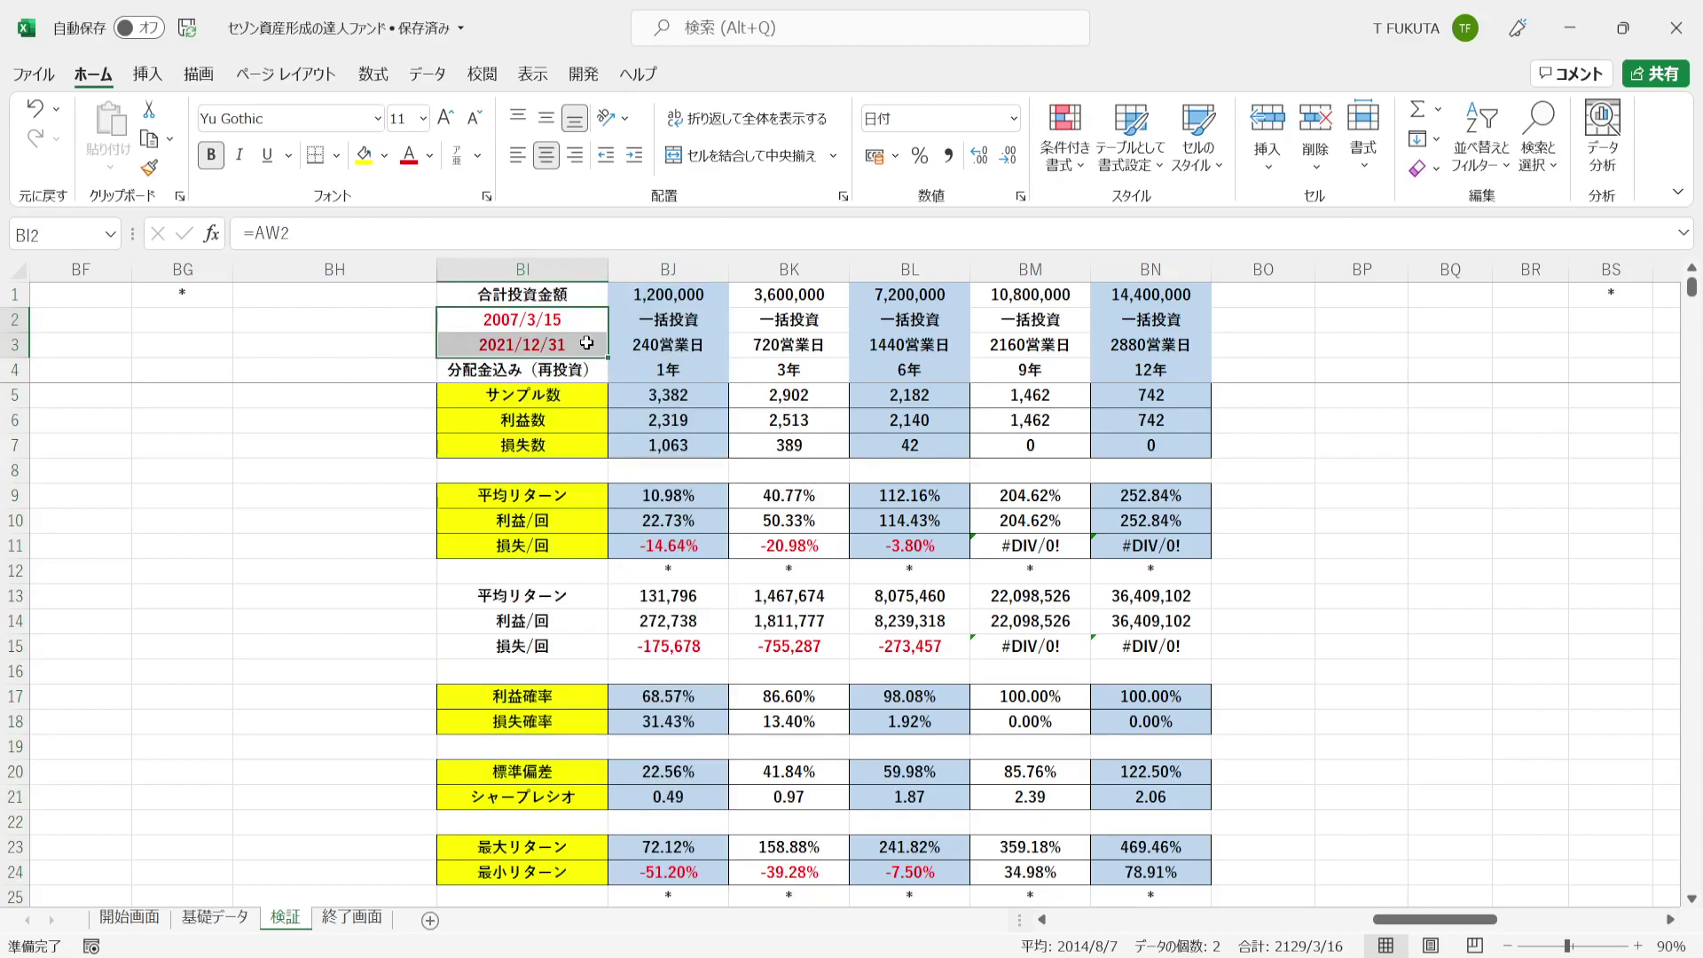
click(618, 297)
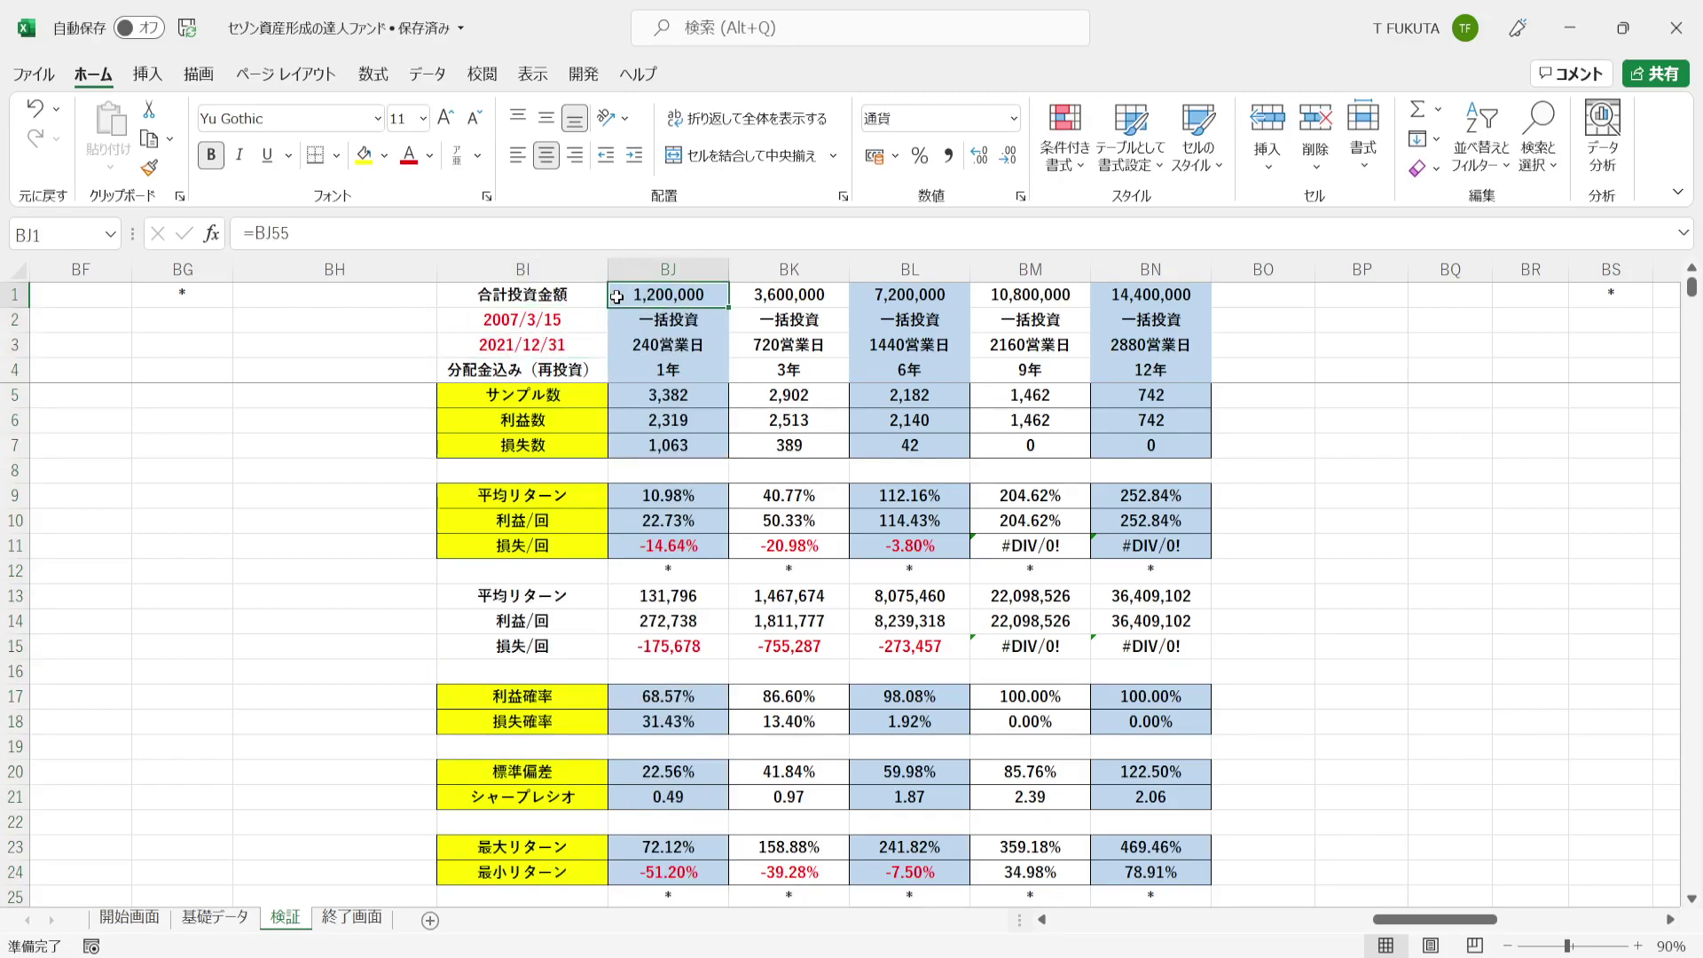
drag(616, 343, 616, 371)
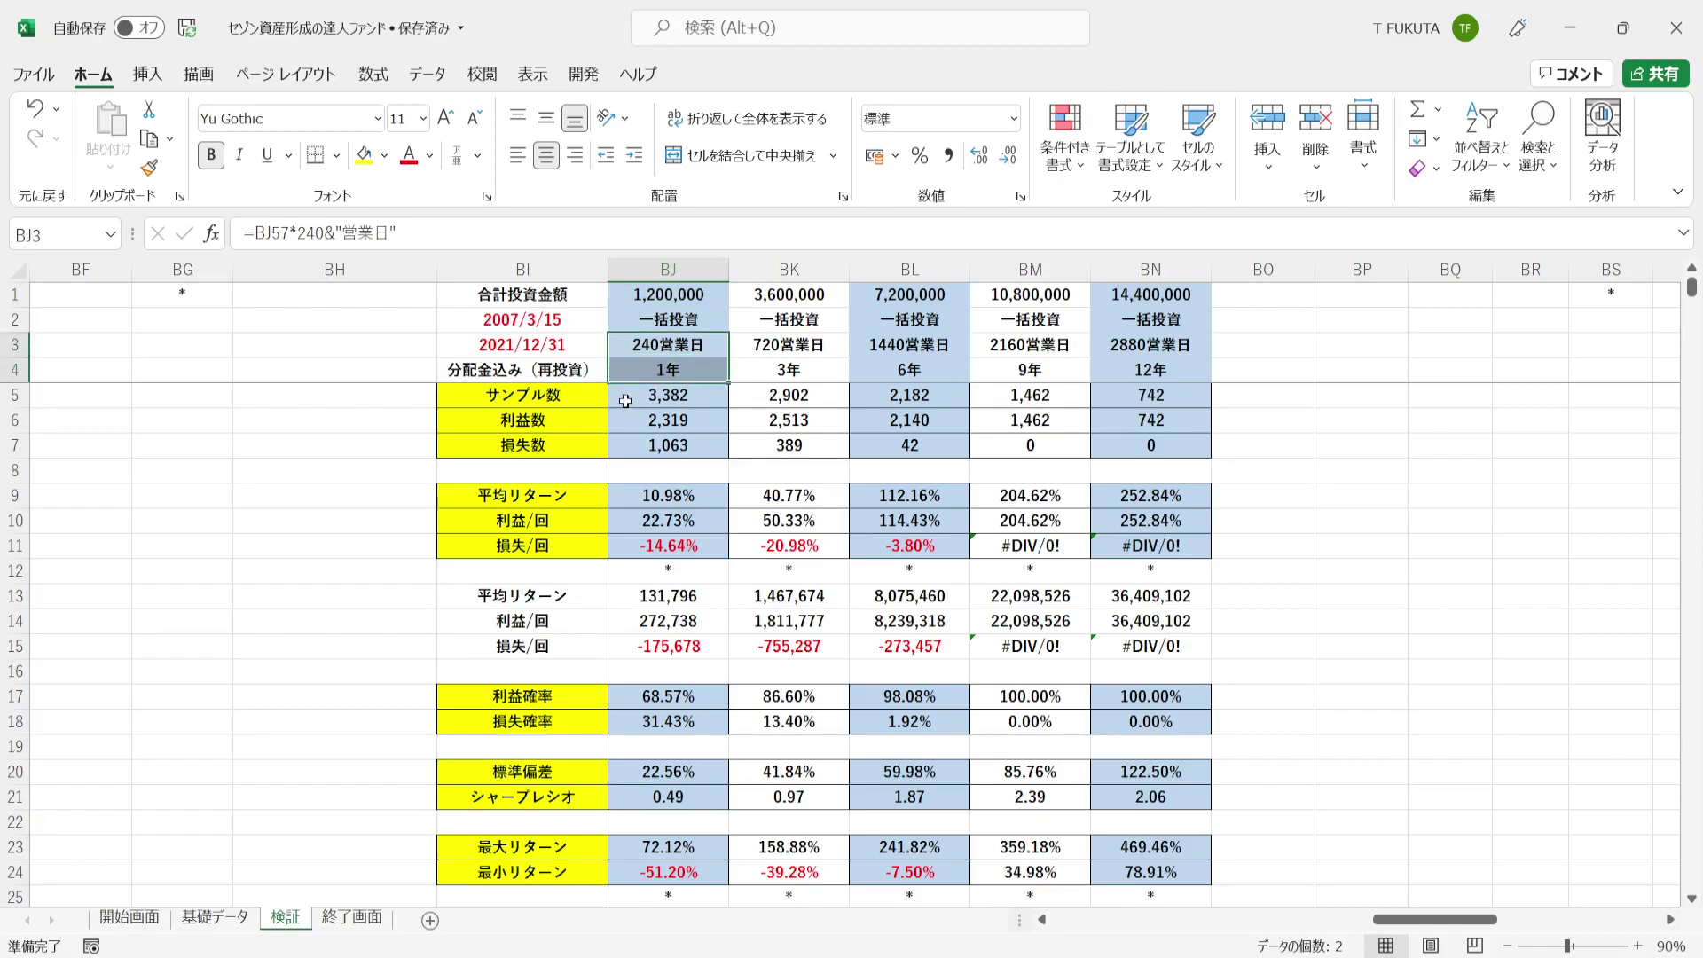
click(626, 401)
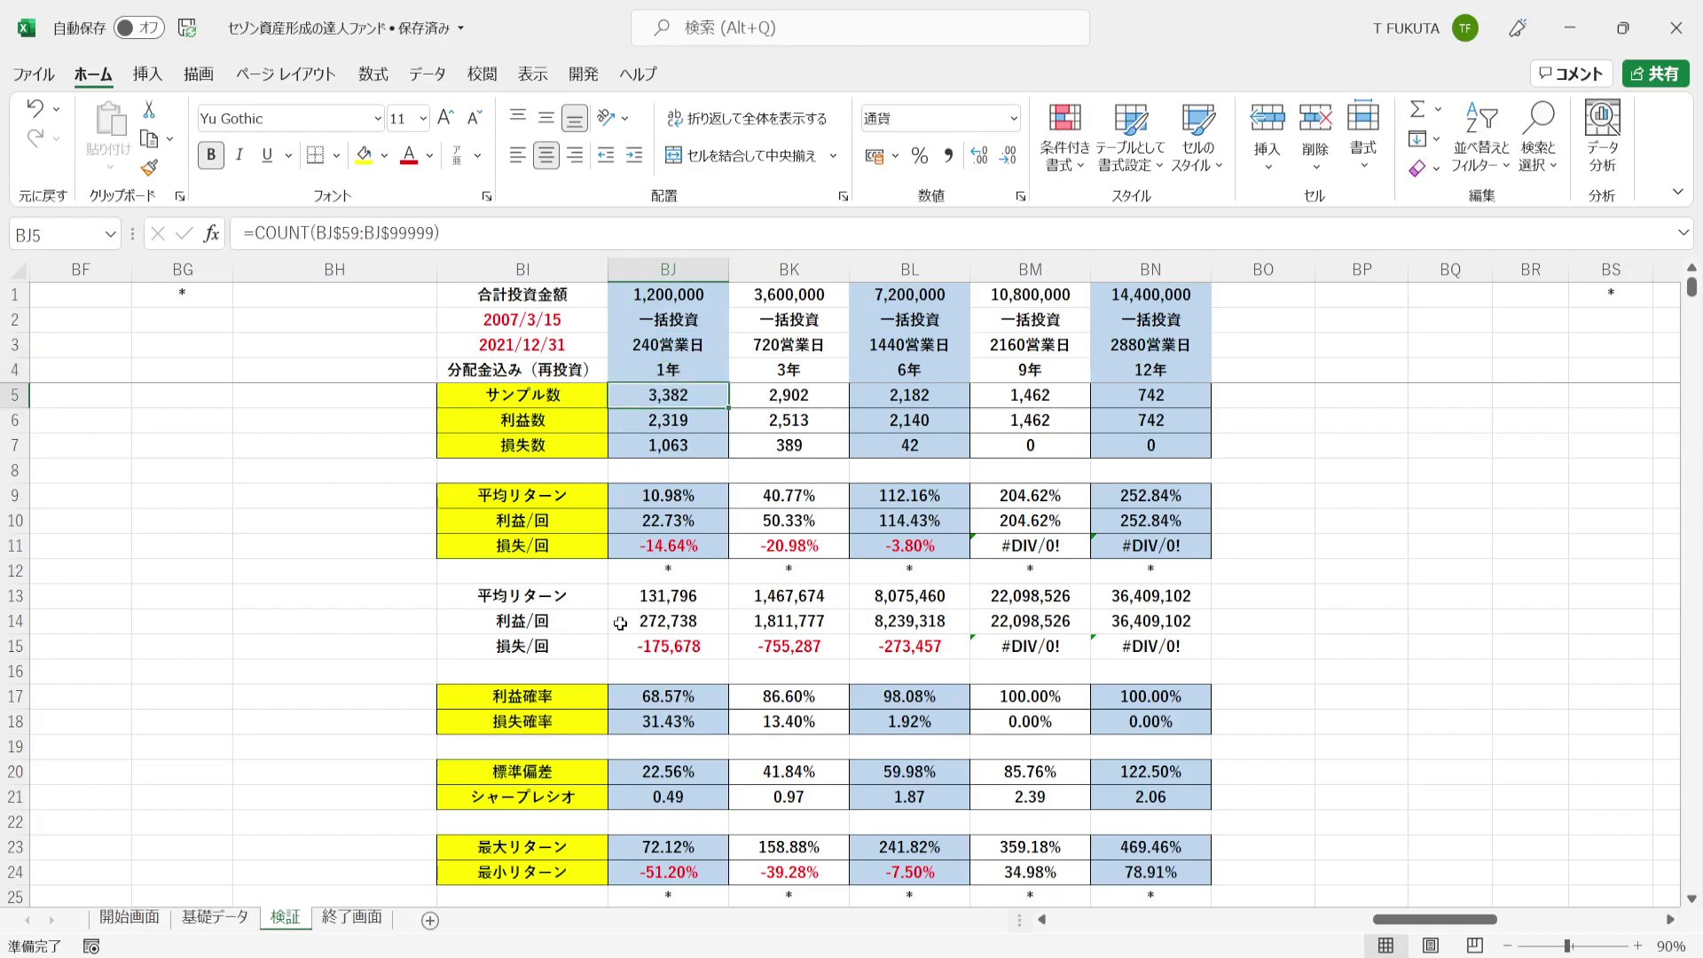
Compare the 1年 lump-sum profit and loss probabilities in BJ17:BJ18 with their counts in BJ6:BJ7 and per-trade rates in BJ10:BJ11
click(618, 697)
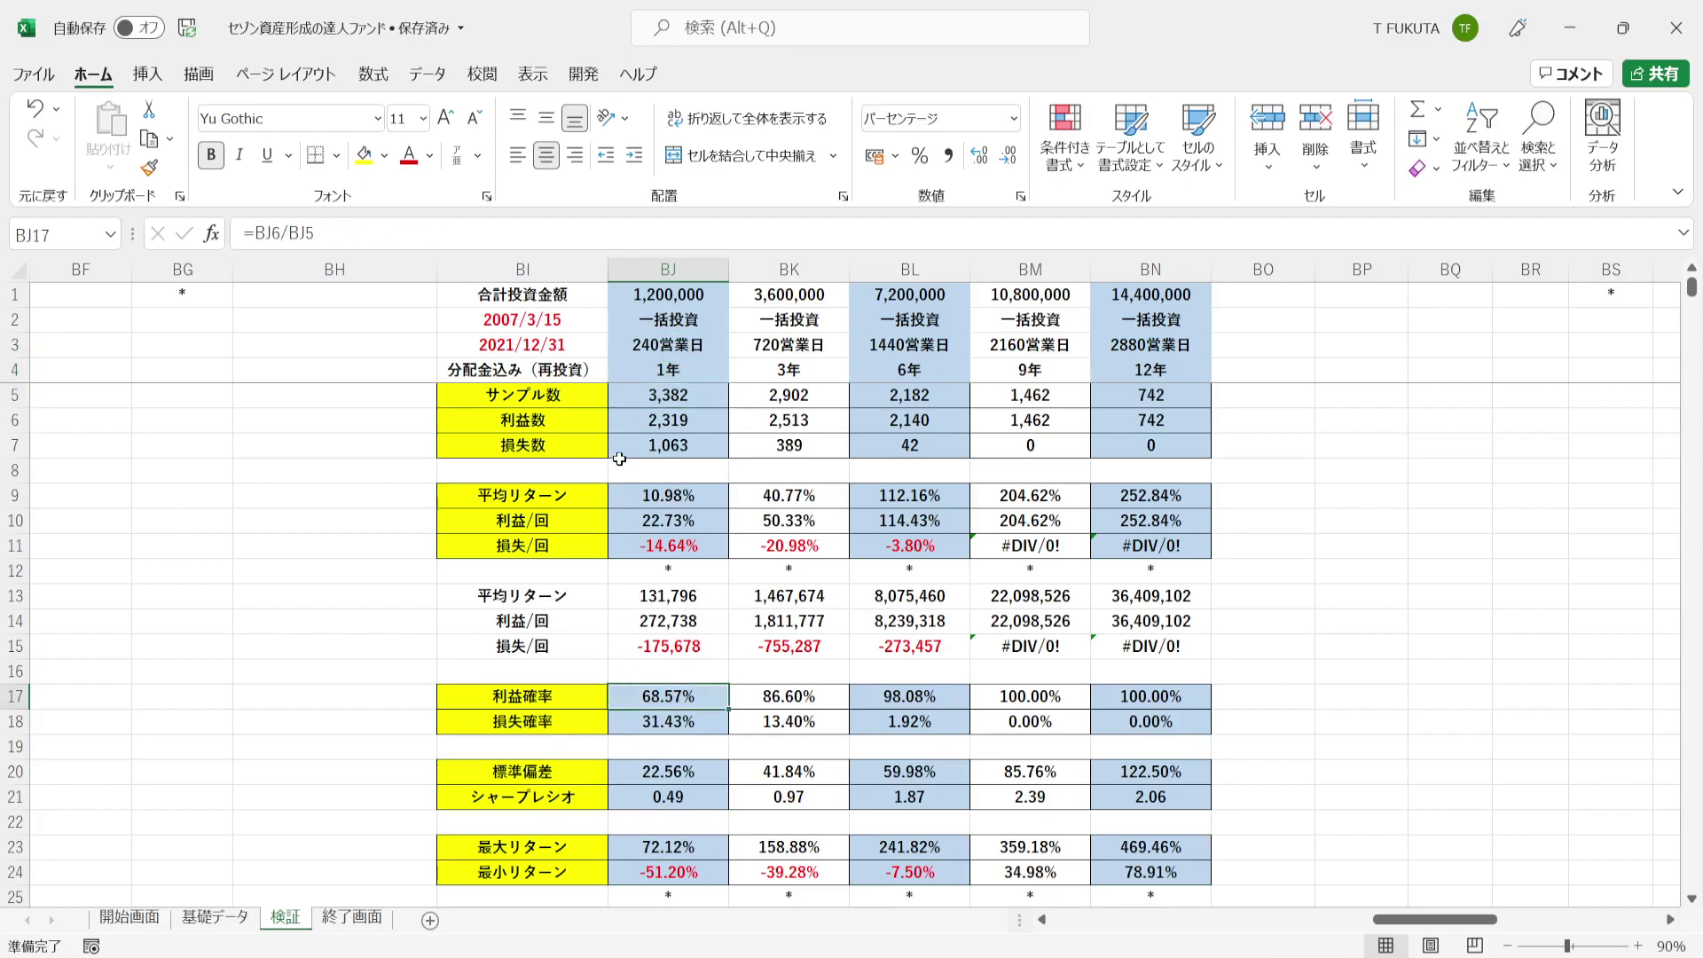
click(625, 417)
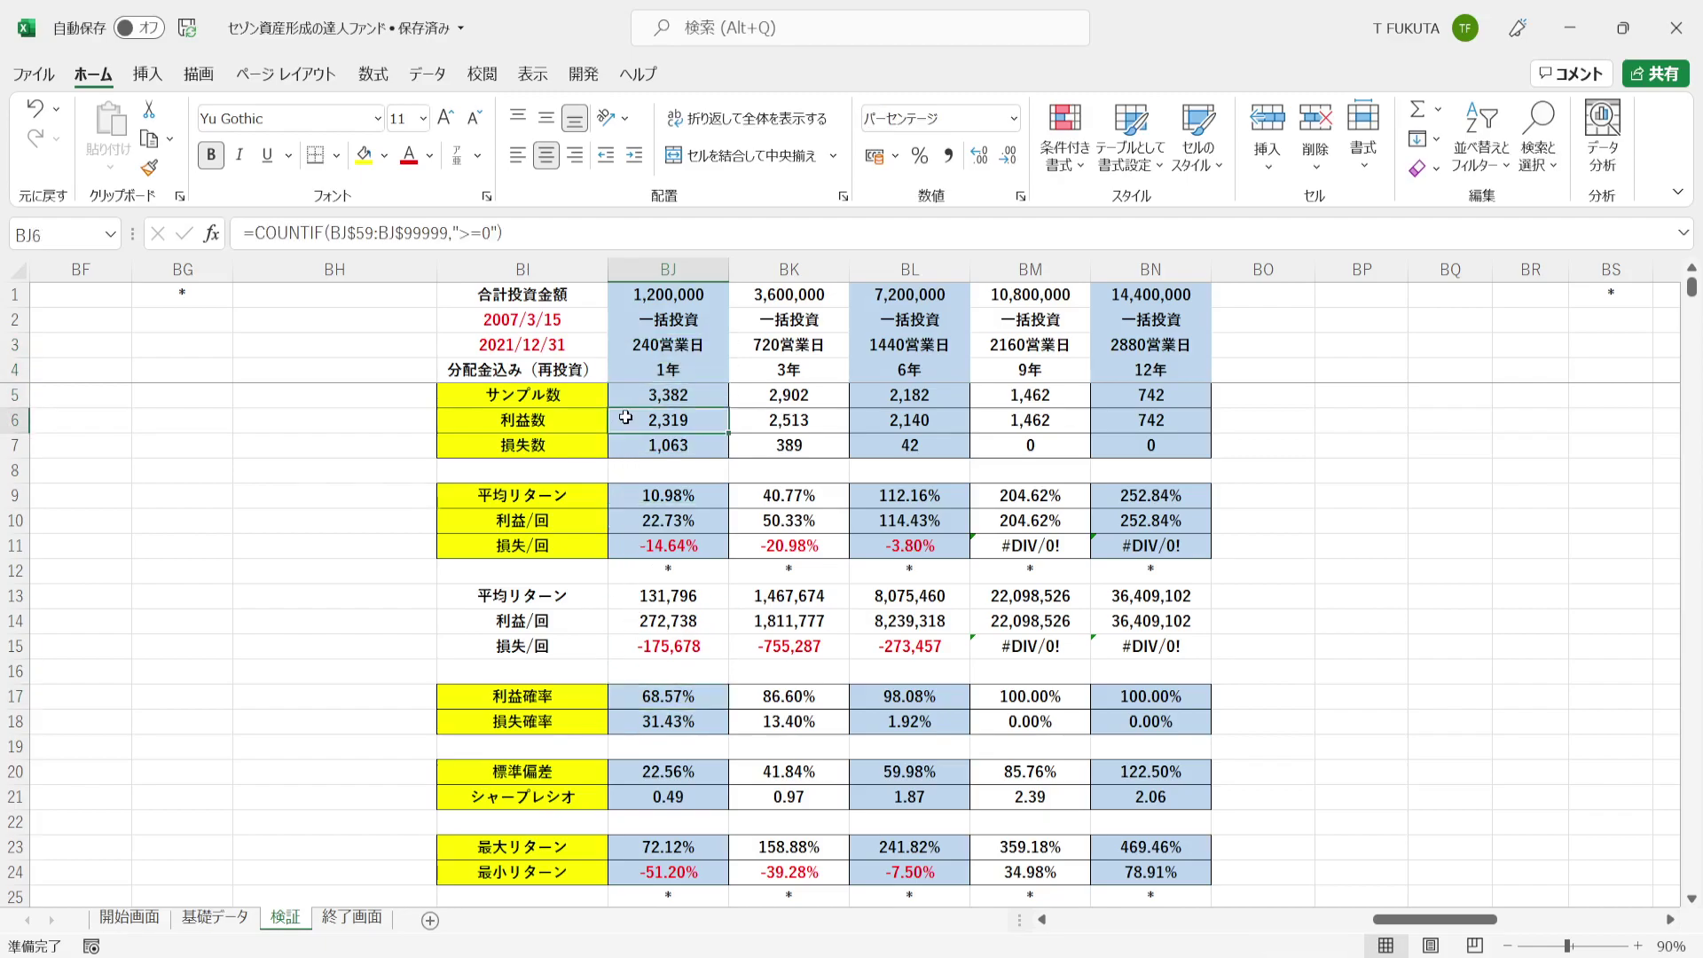
click(624, 516)
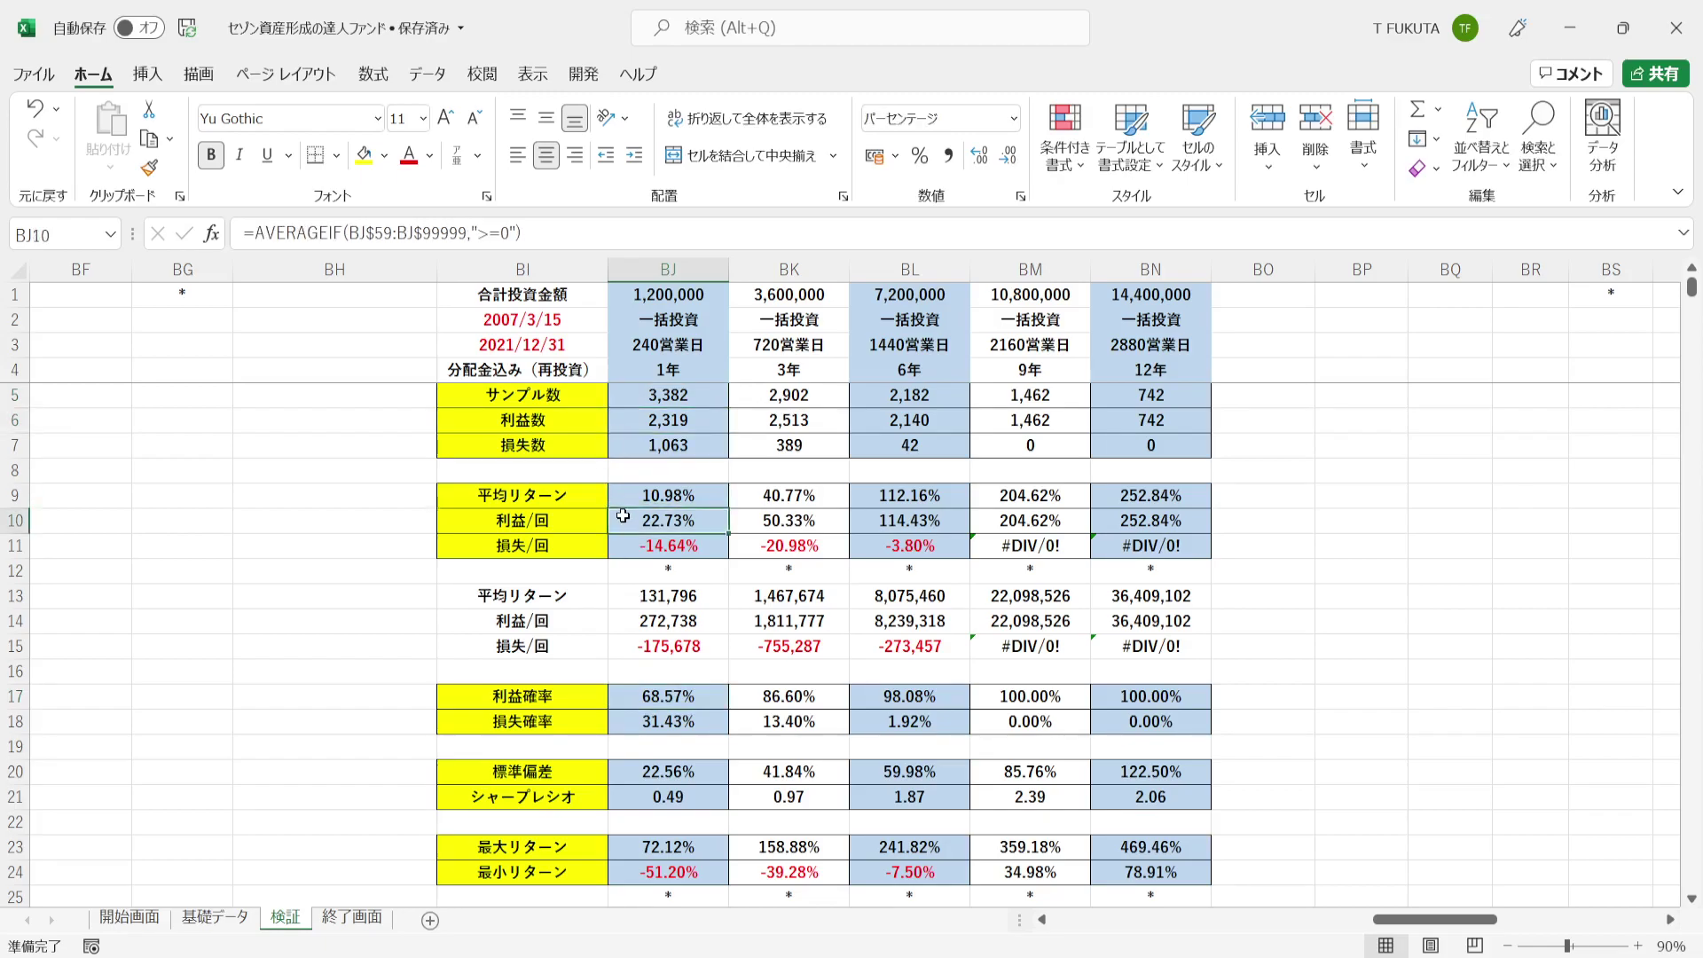
click(628, 718)
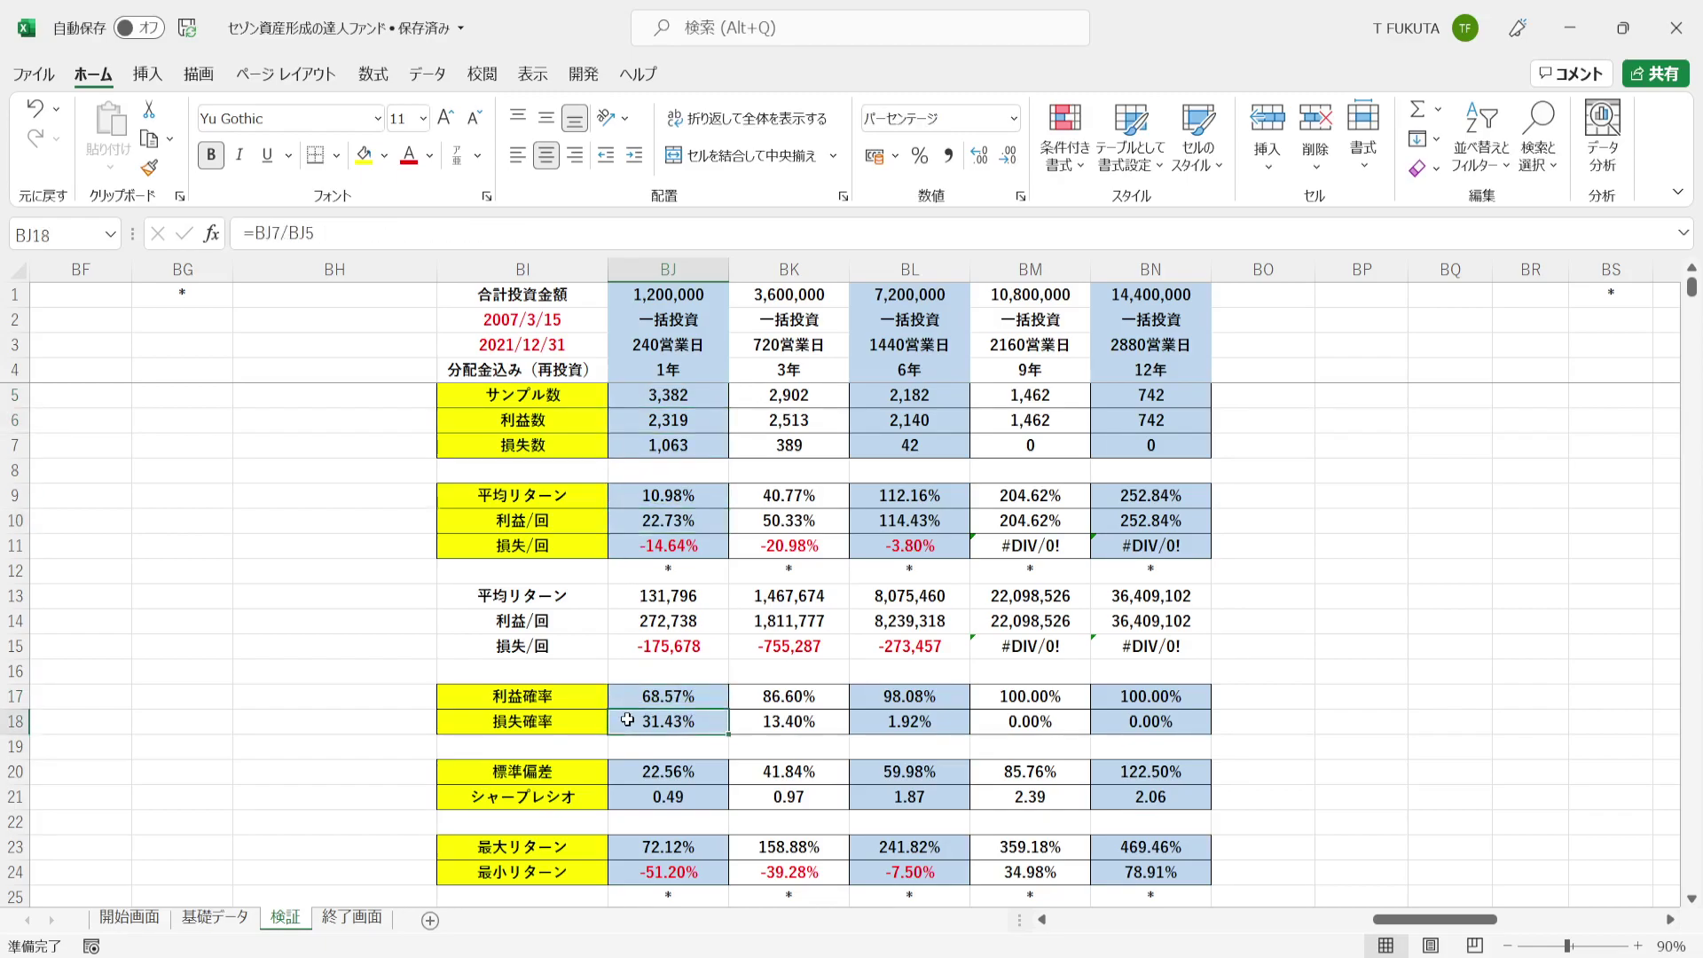
click(628, 448)
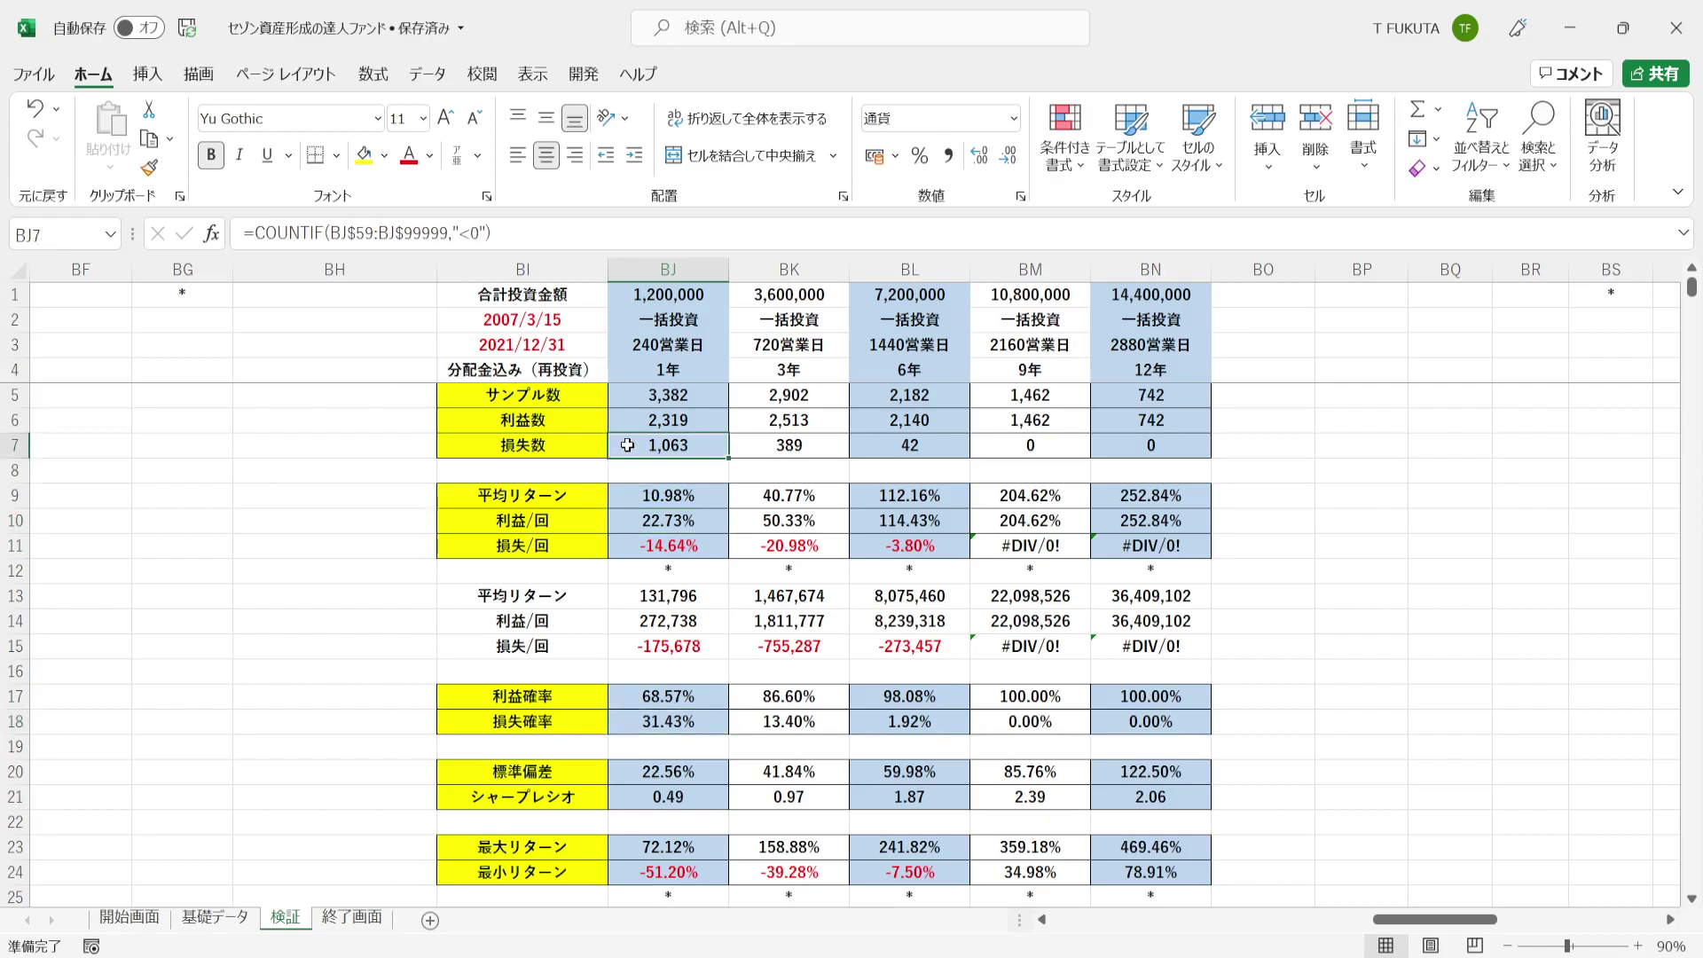
click(623, 549)
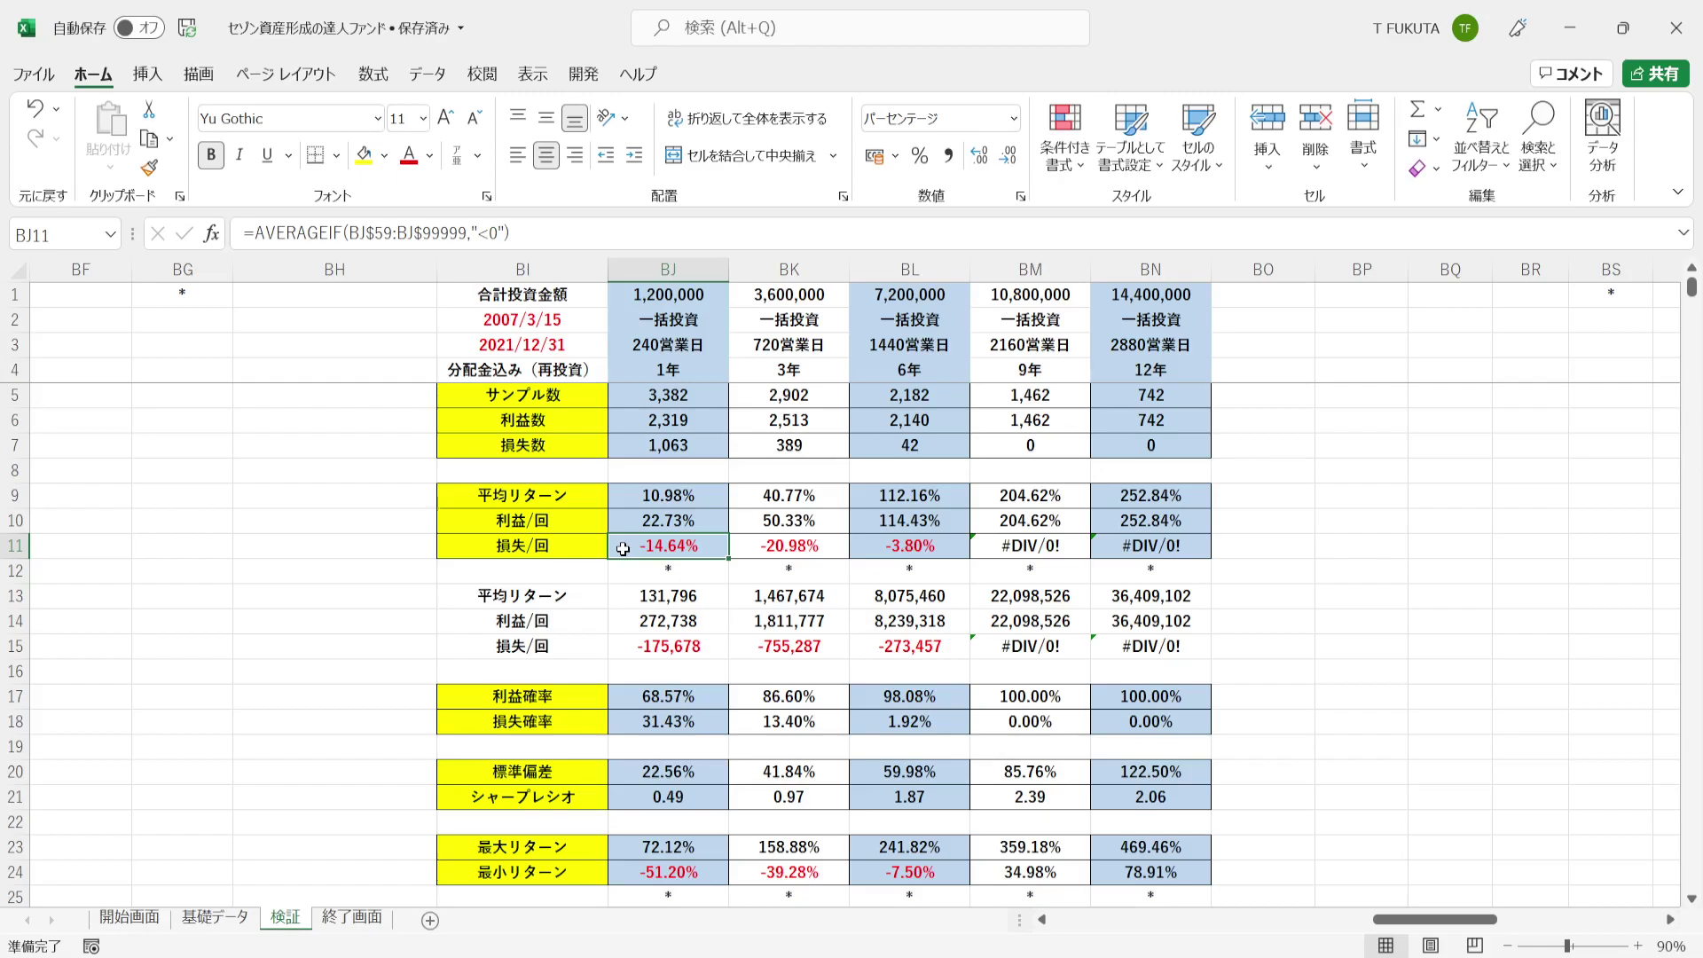
Examine the 1年 lump-sum average return rate in BJ9 and the profit, loss and average amounts in BJ13:BJ15
click(618, 497)
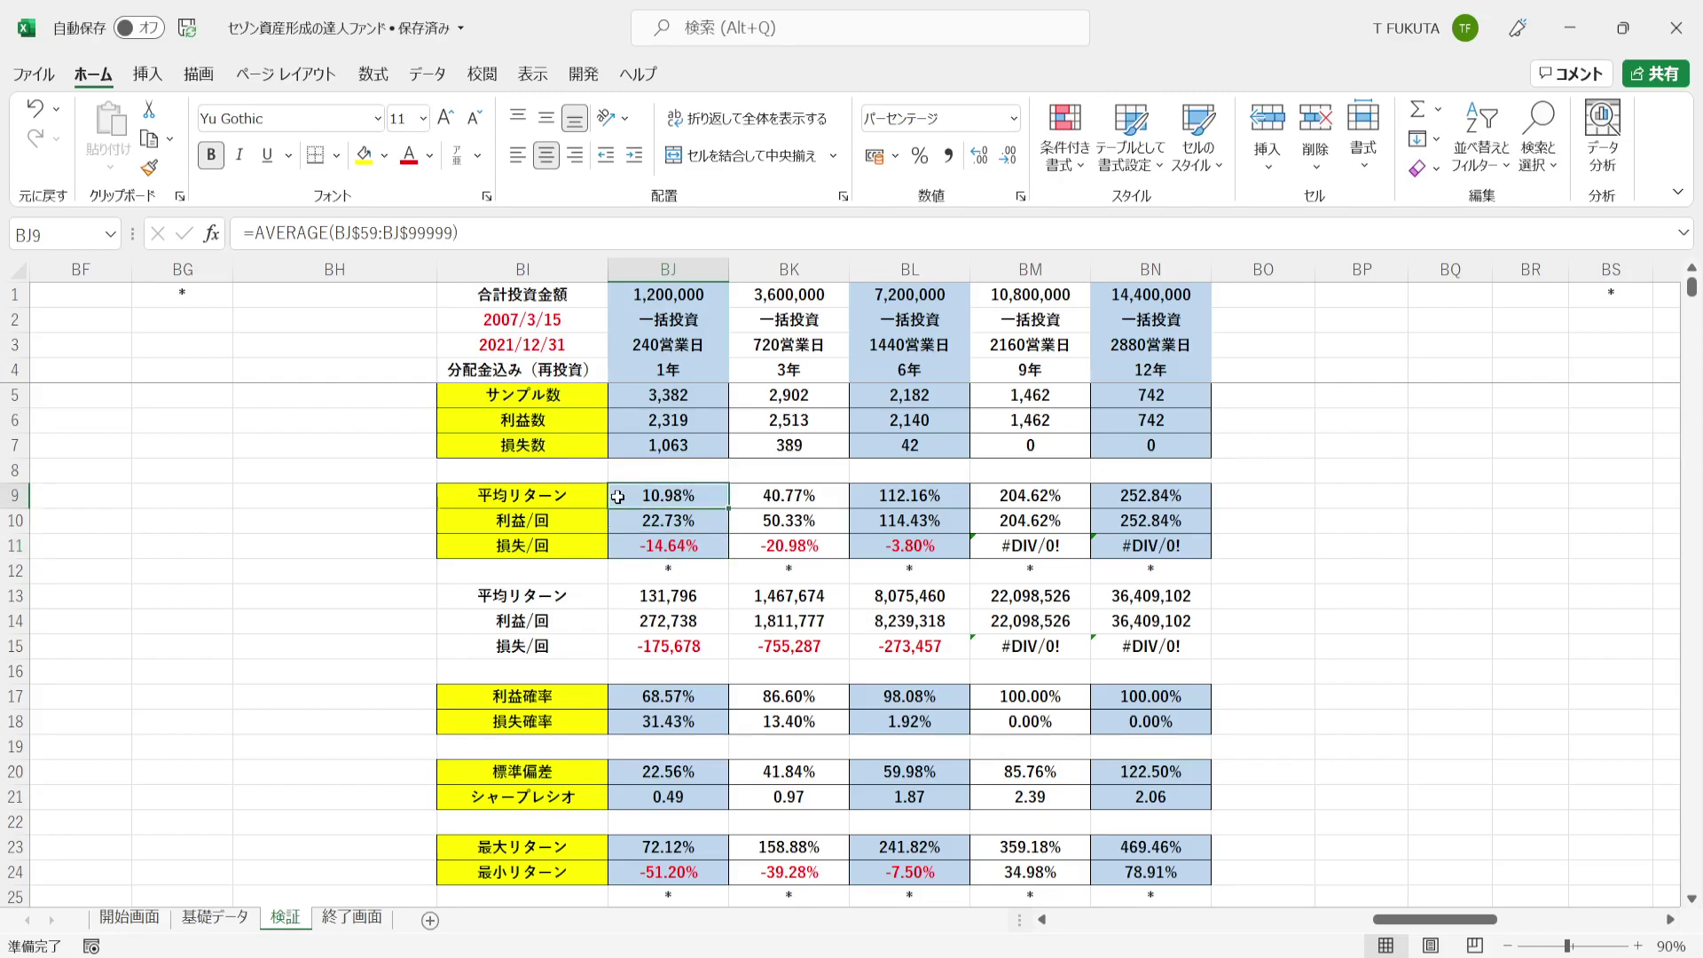
click(621, 623)
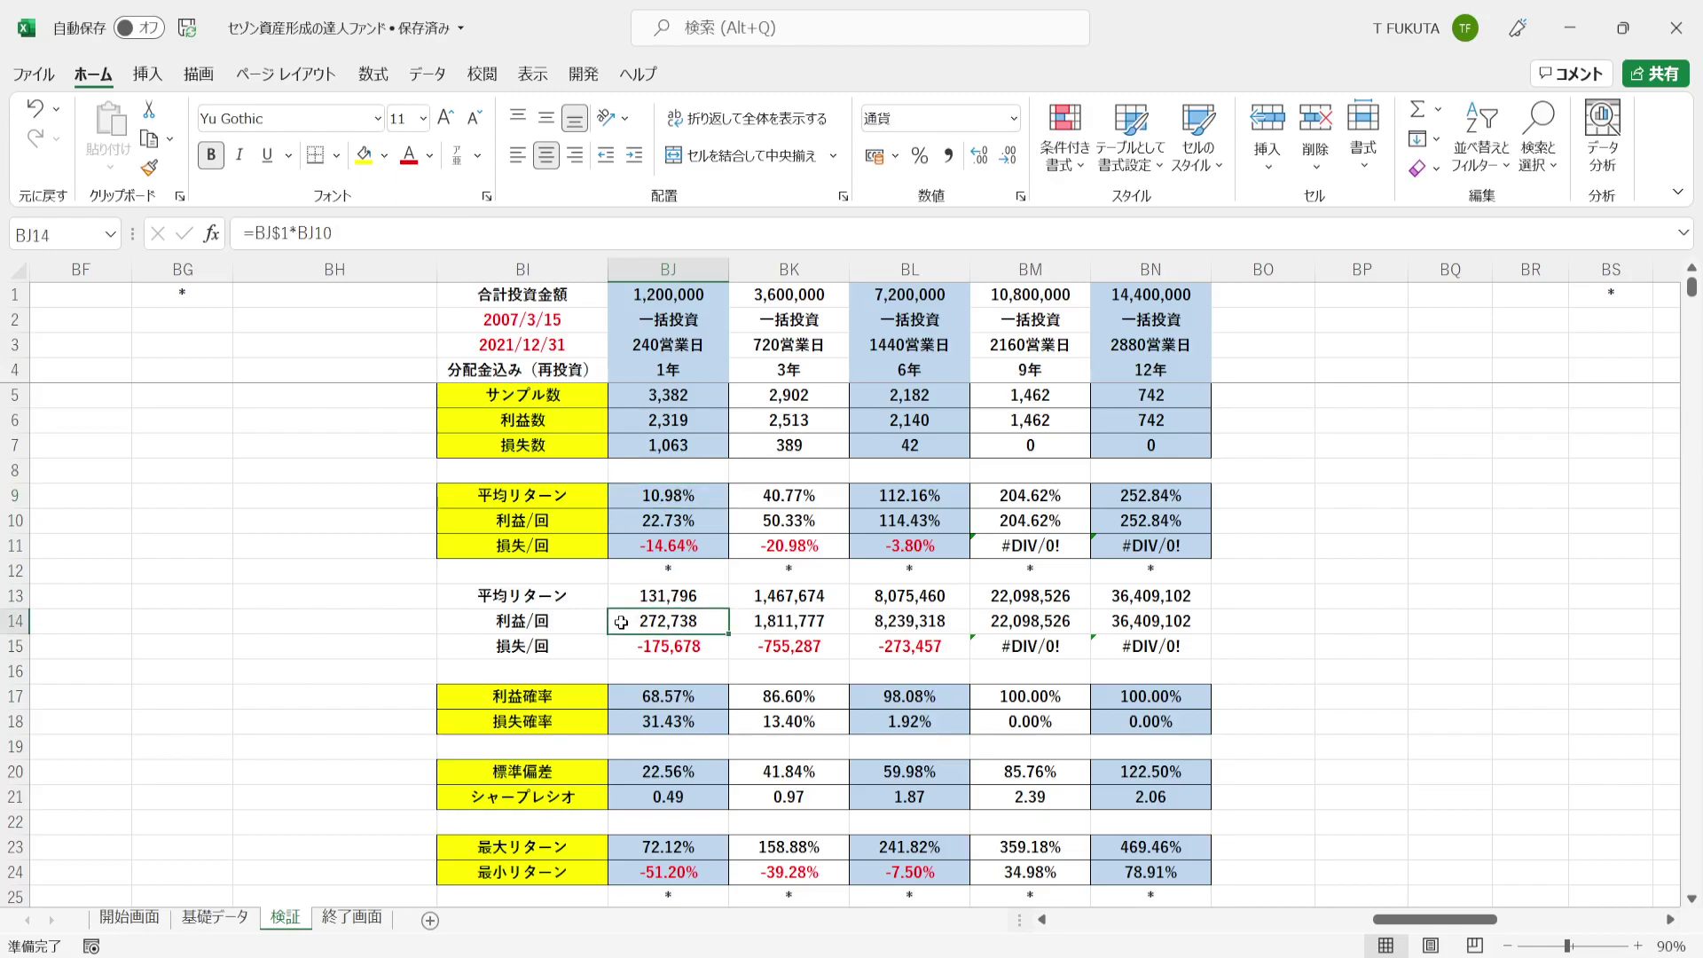
click(621, 647)
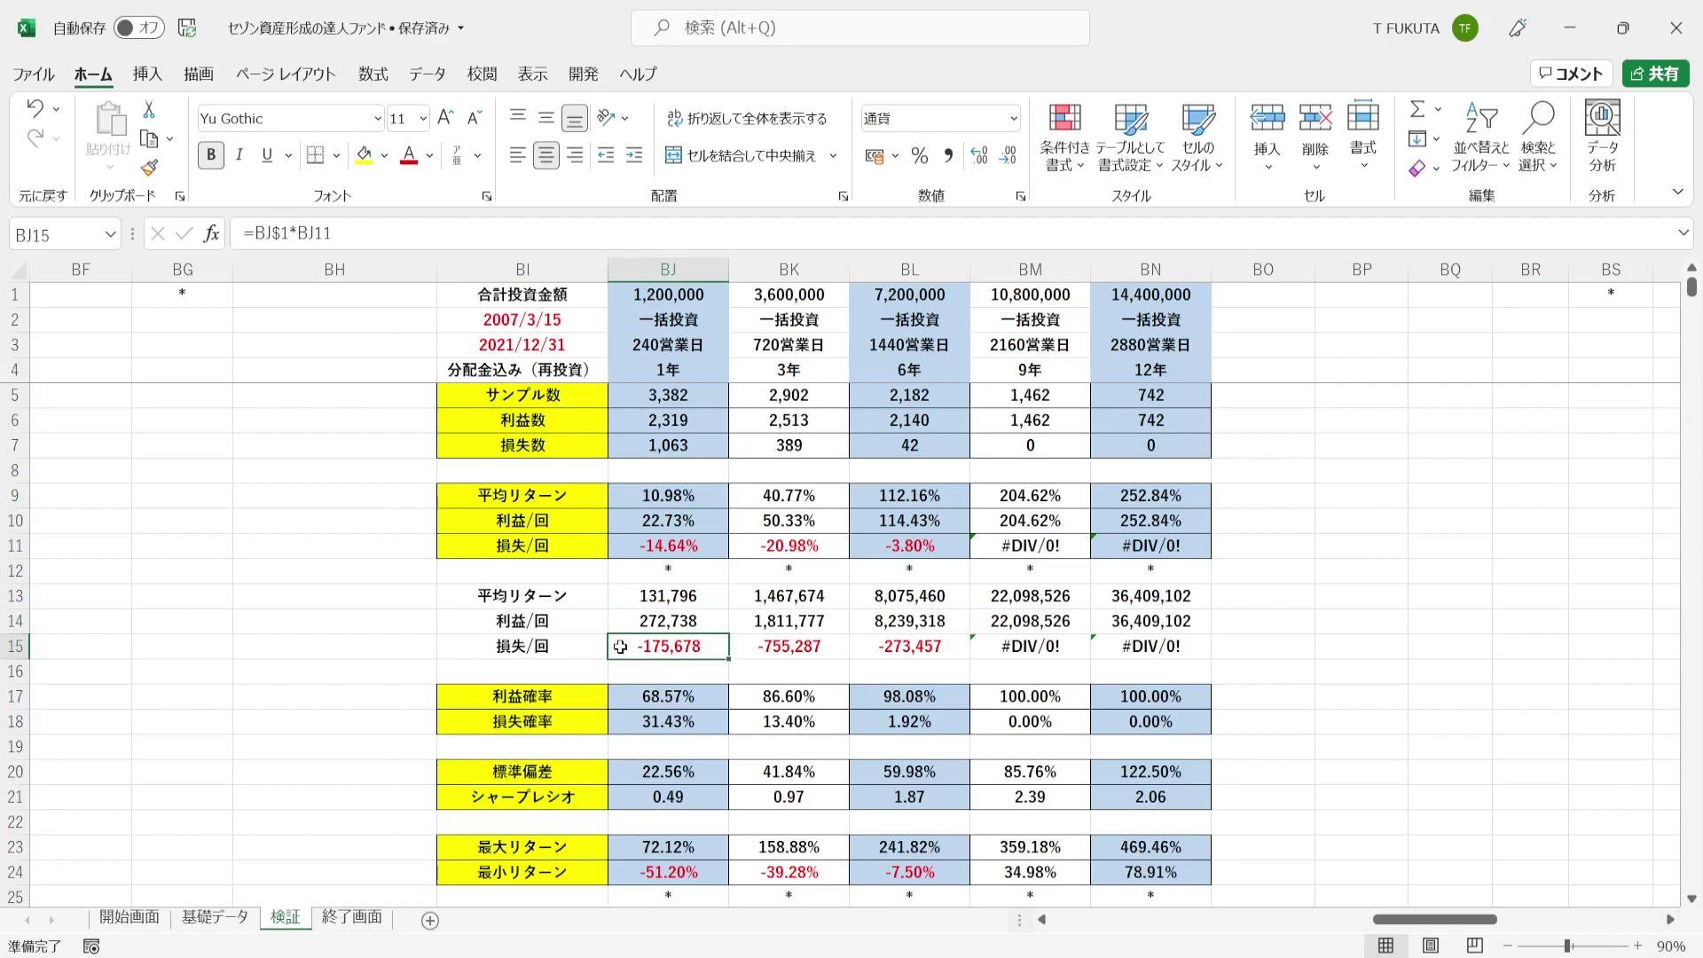
click(620, 595)
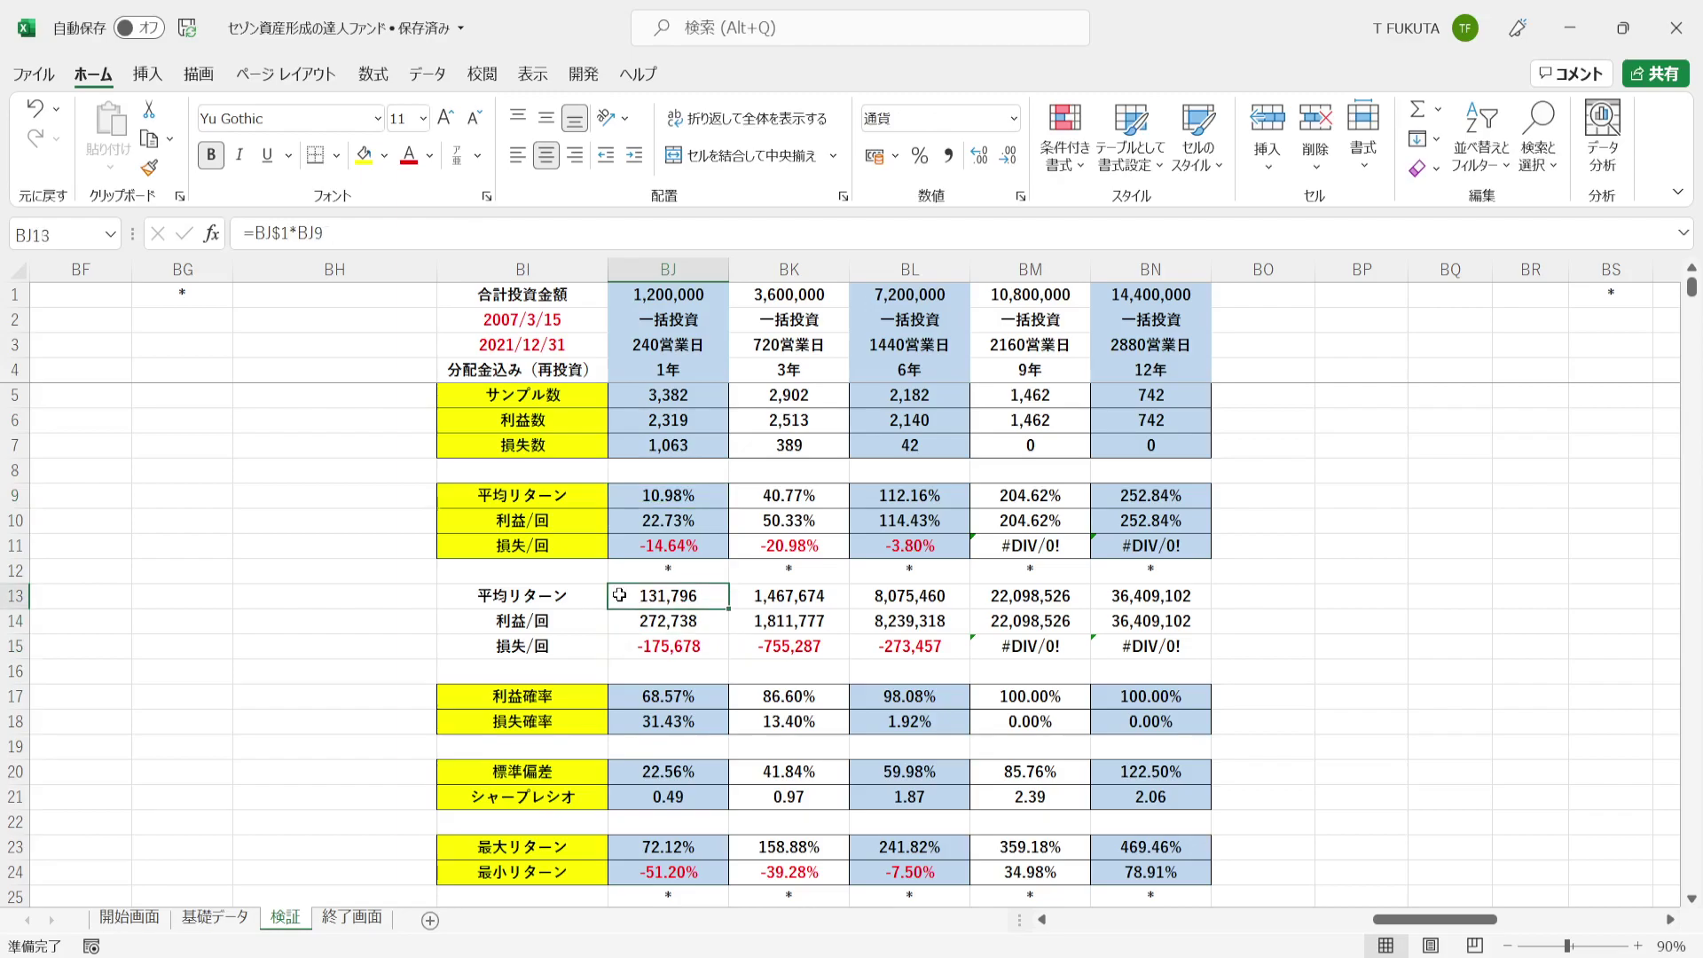
Compare the 1年 lump-sum 標準偏差 in BJ20 with the average return in BJ9, and check the シャープレシオ in BJ21
click(621, 770)
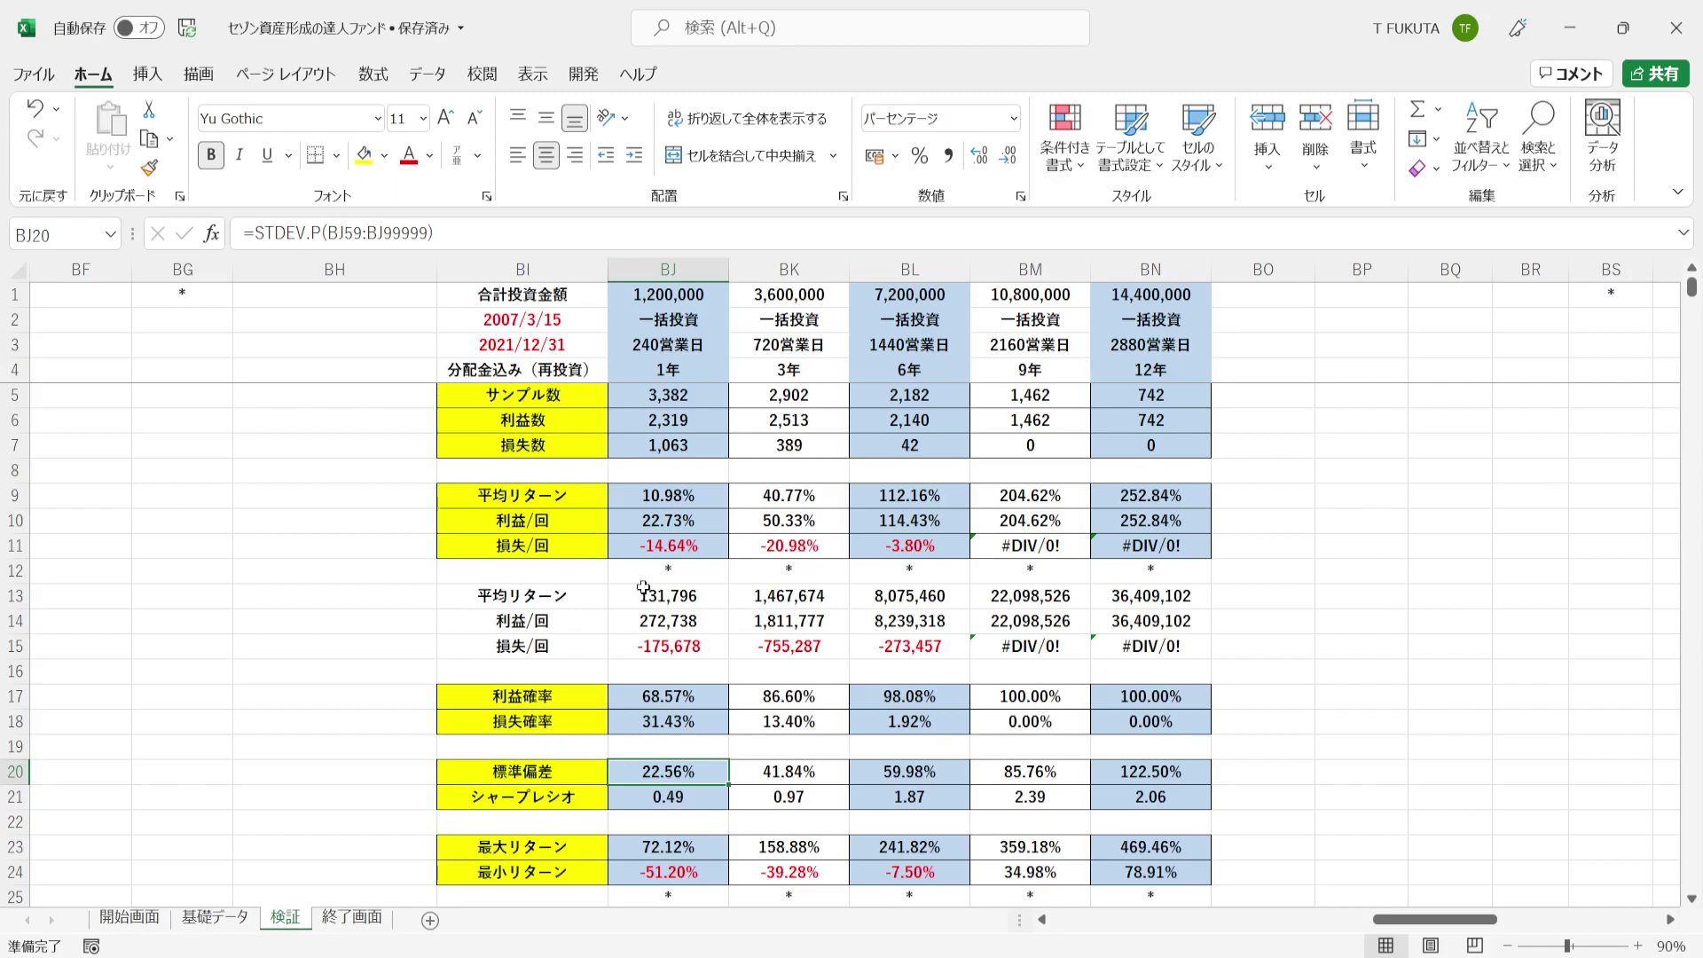
click(628, 495)
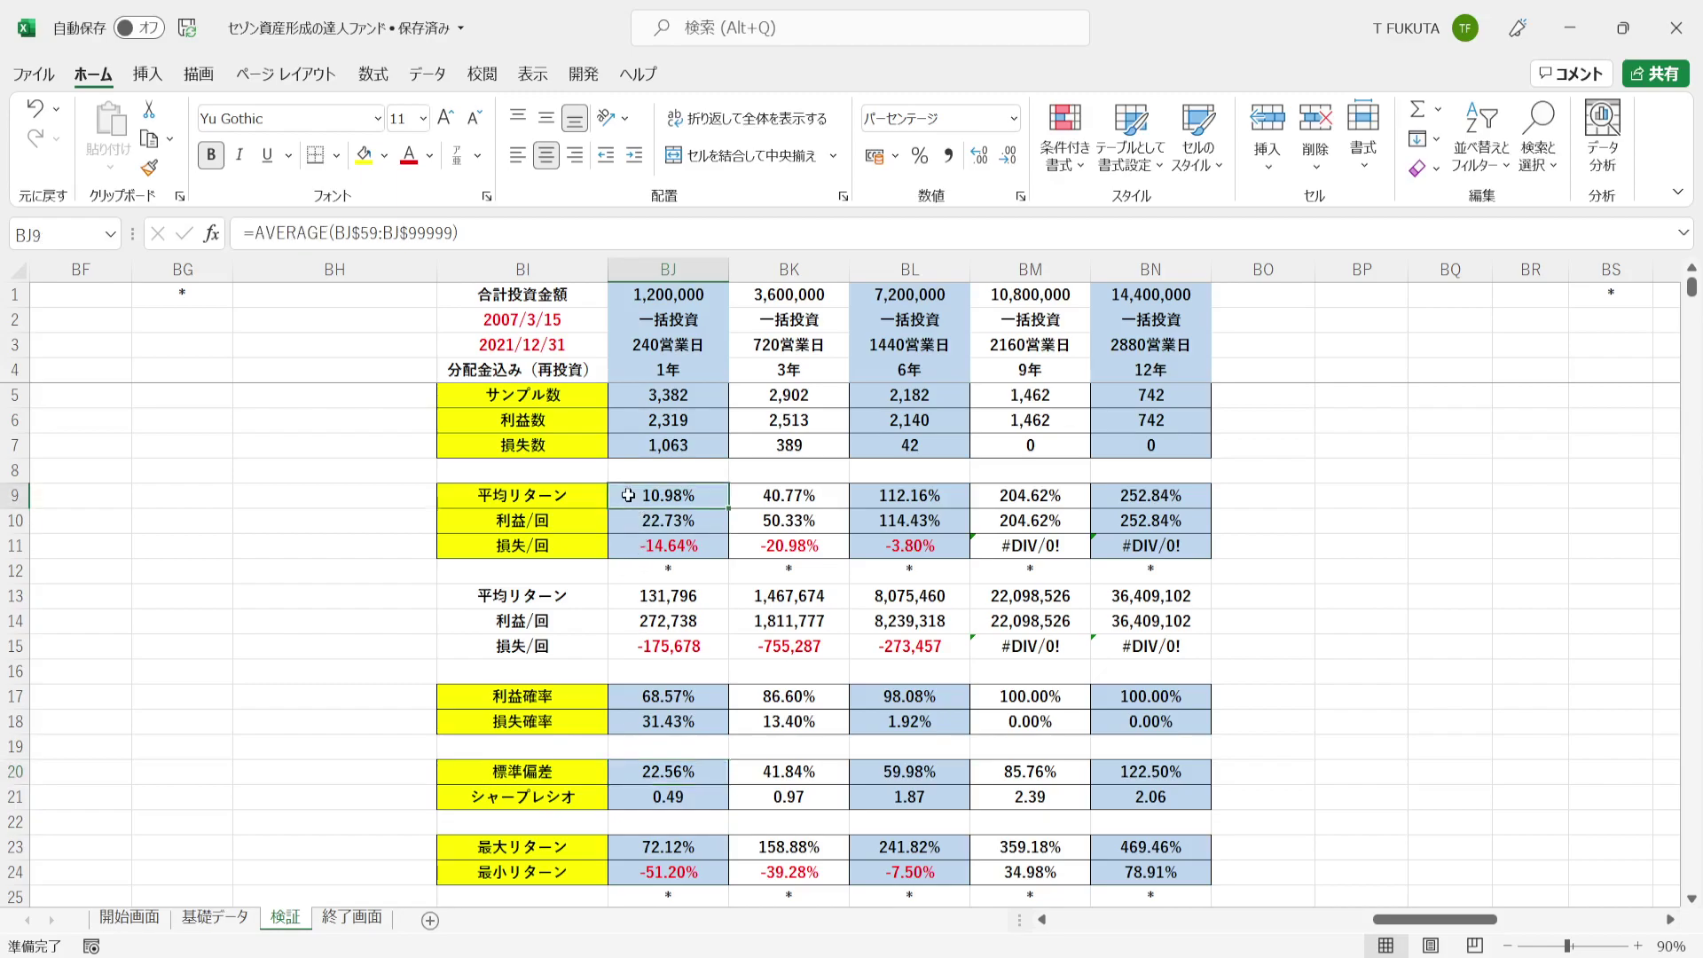
click(621, 768)
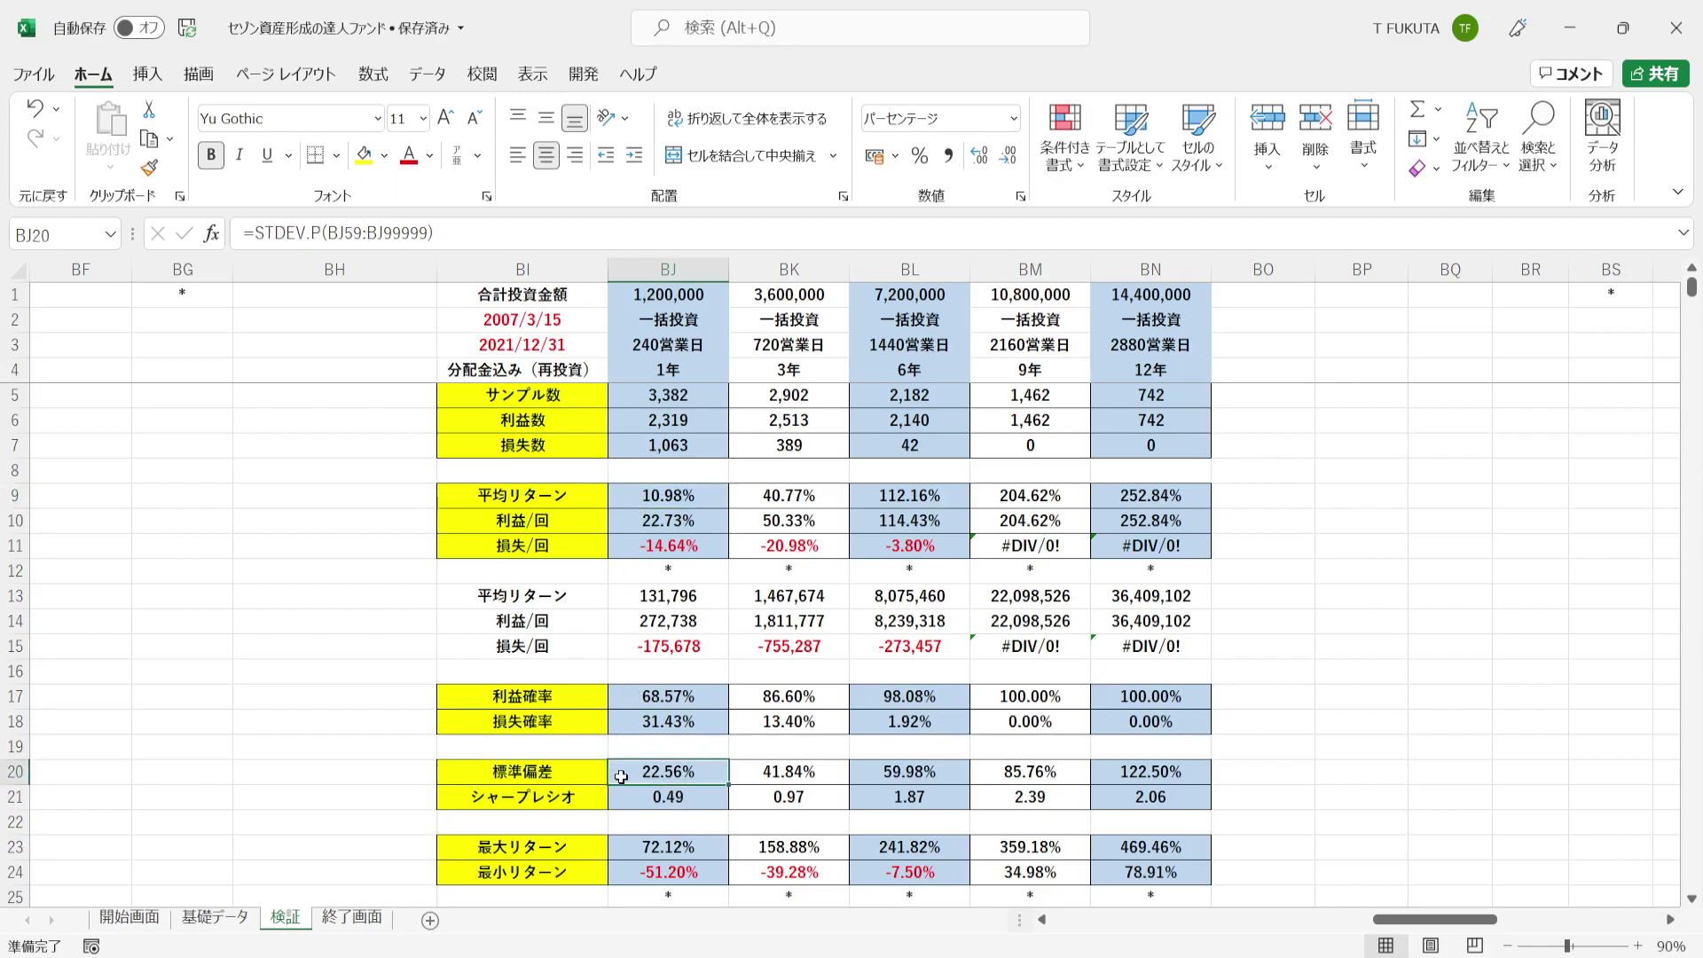
key(Down)
Examine the 1年 lump-sum maximum and minimum return rates in BJ23:BJ24 and the matching amounts in BJ26:BJ27
key(Down)
key(Down)
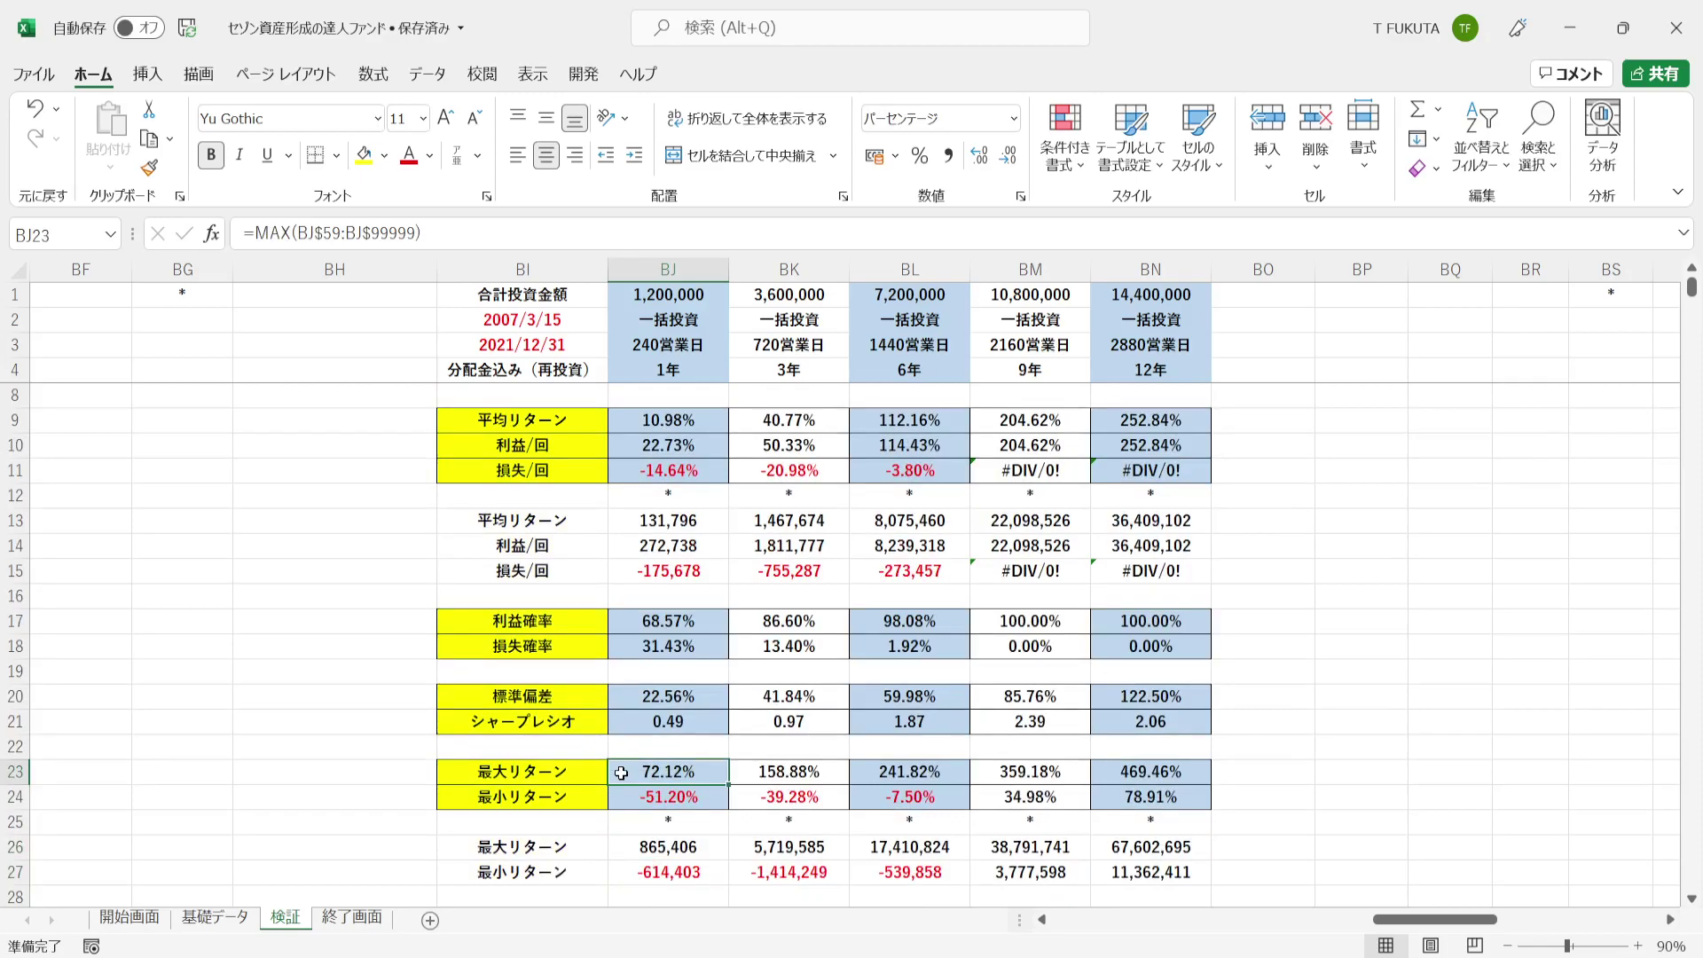
key(Down)
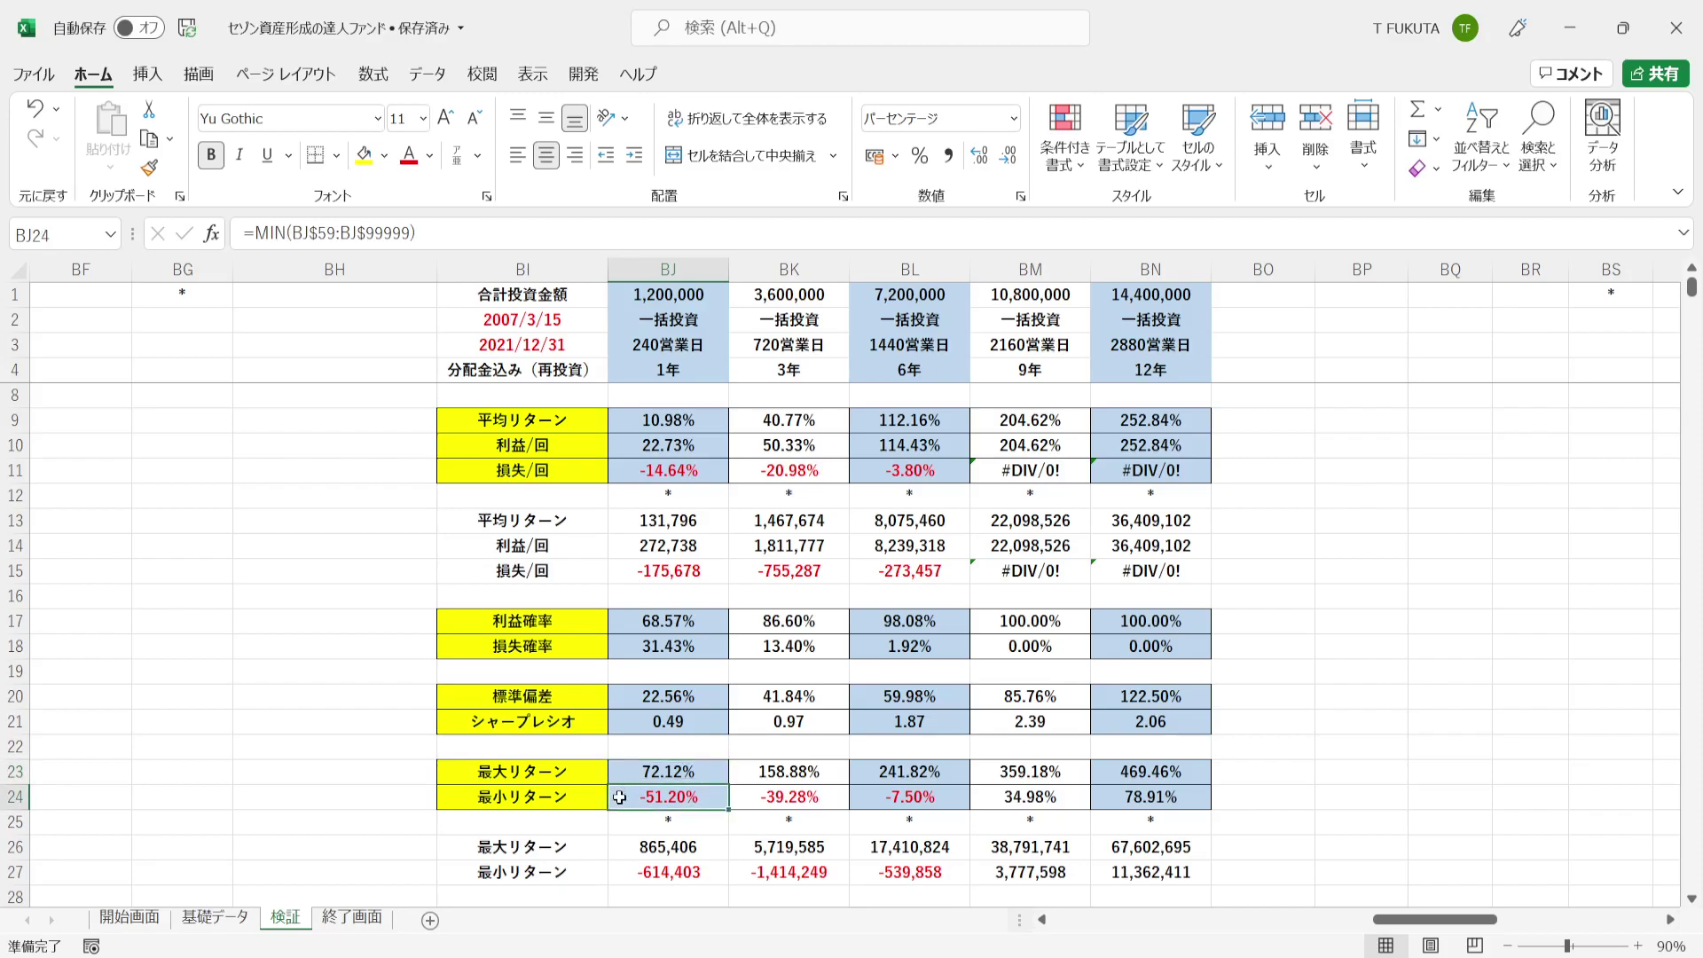
click(622, 848)
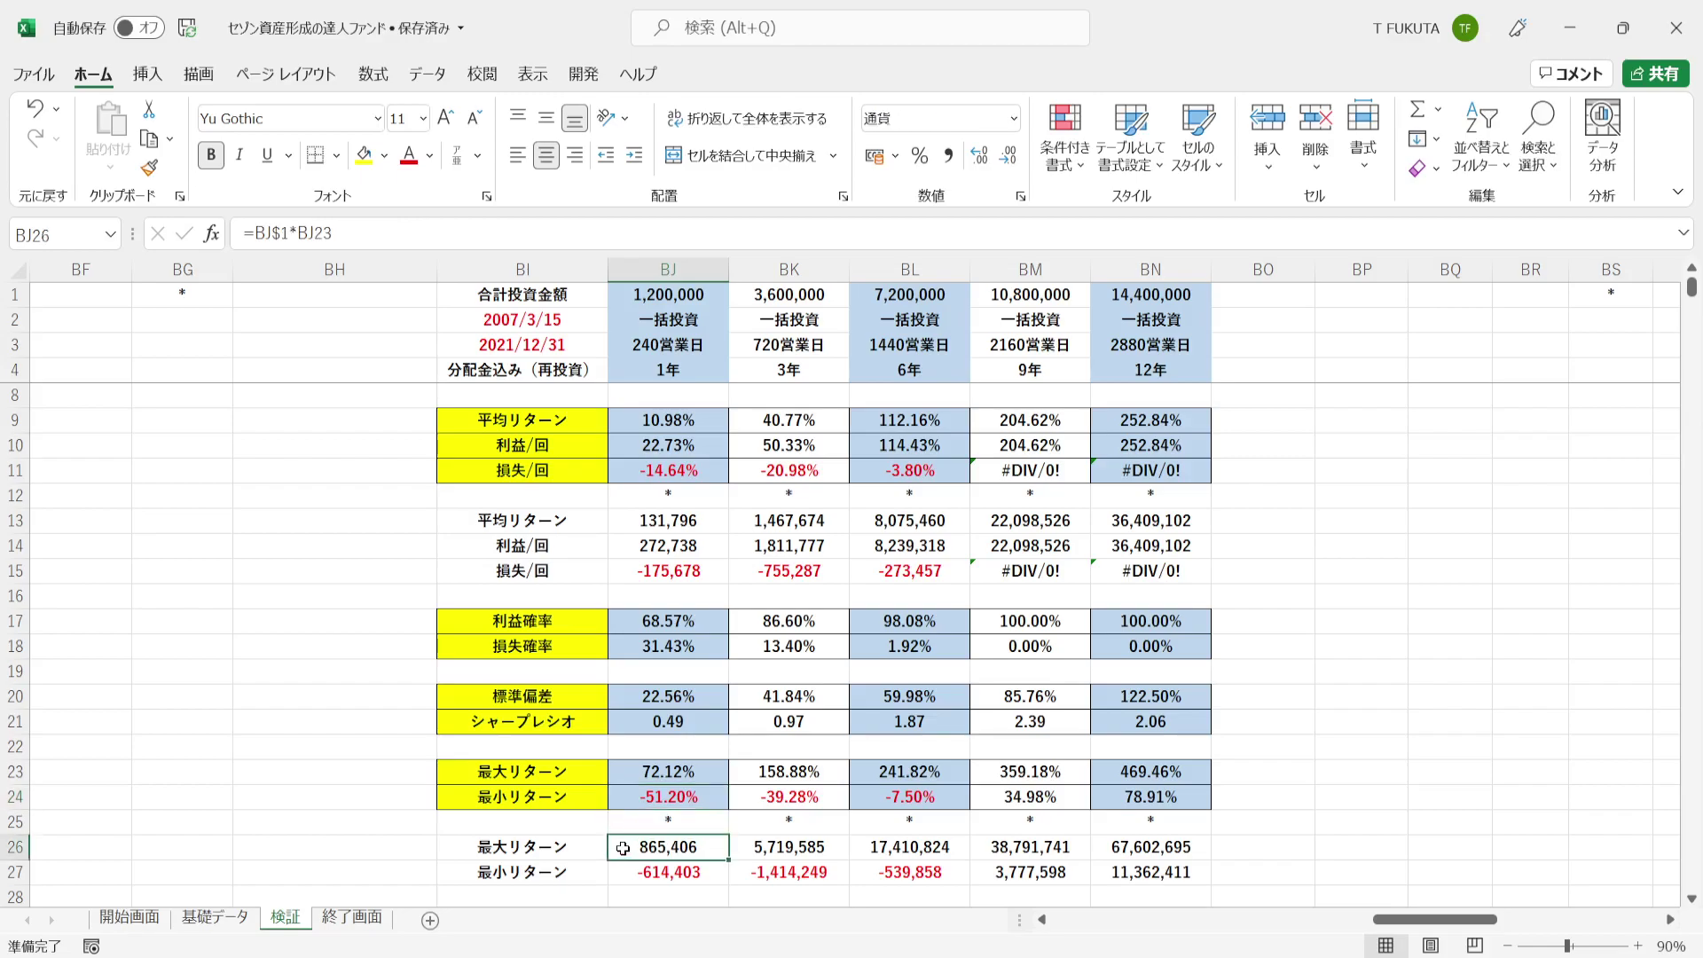
click(618, 878)
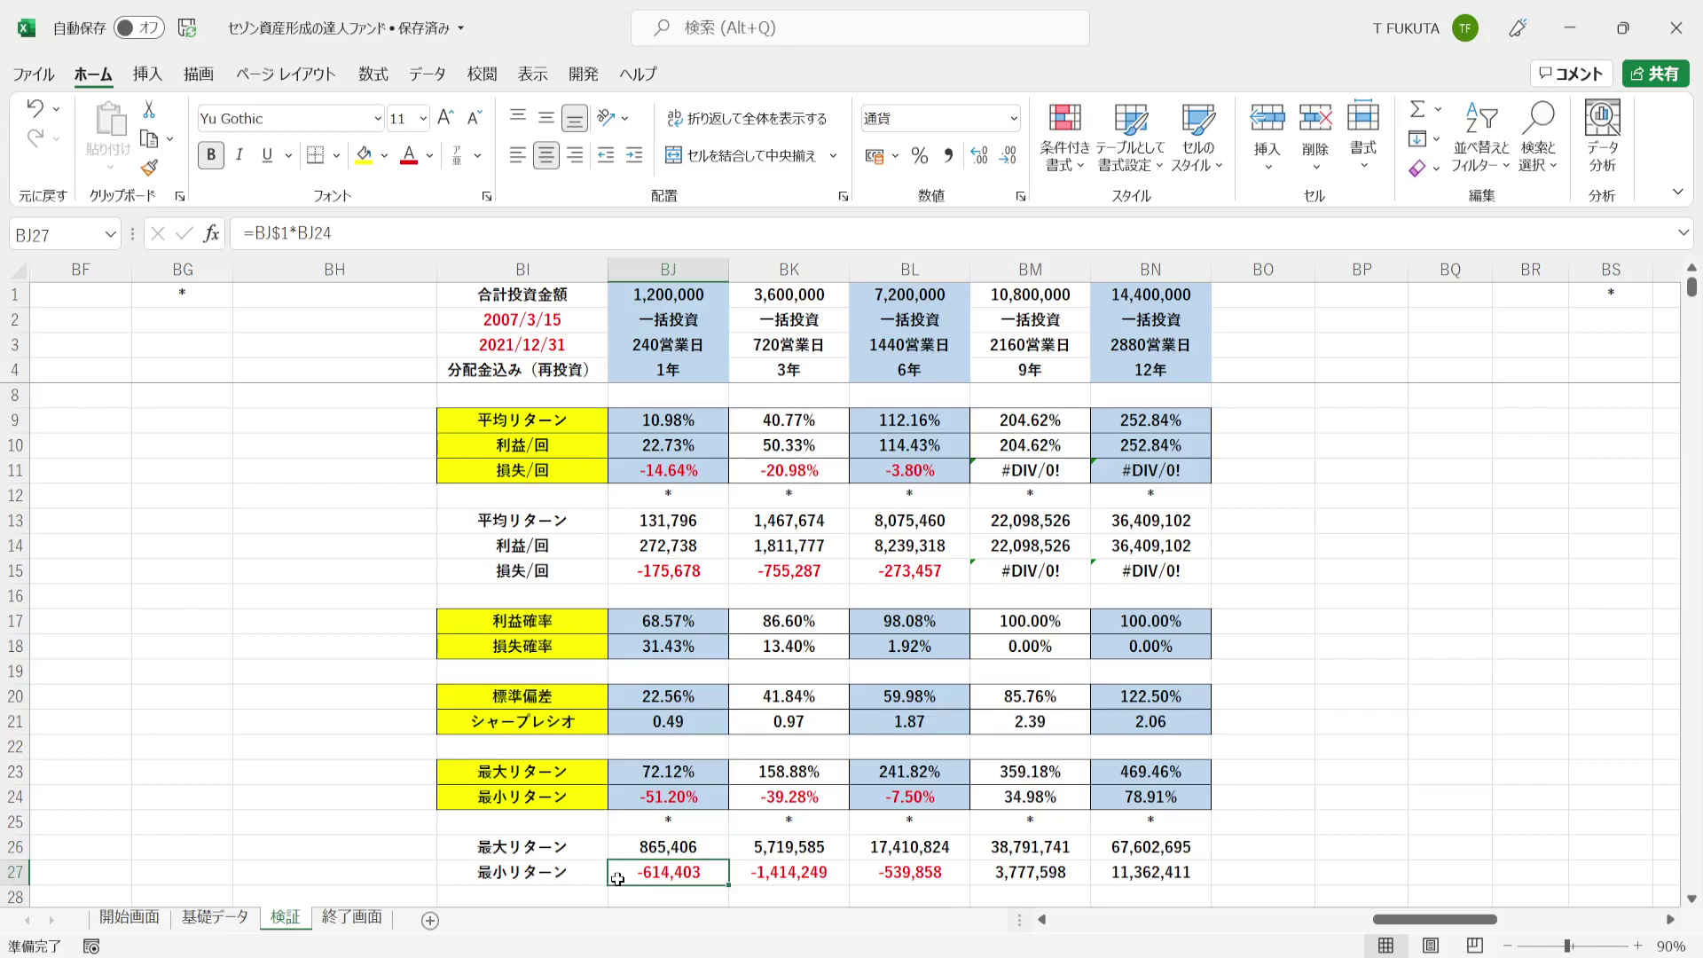
Focus on the 3年 lump-sum column BK, checking the date range in BI2:BI3, total investment in BK1 and period in BK4
key(ctrl+z)
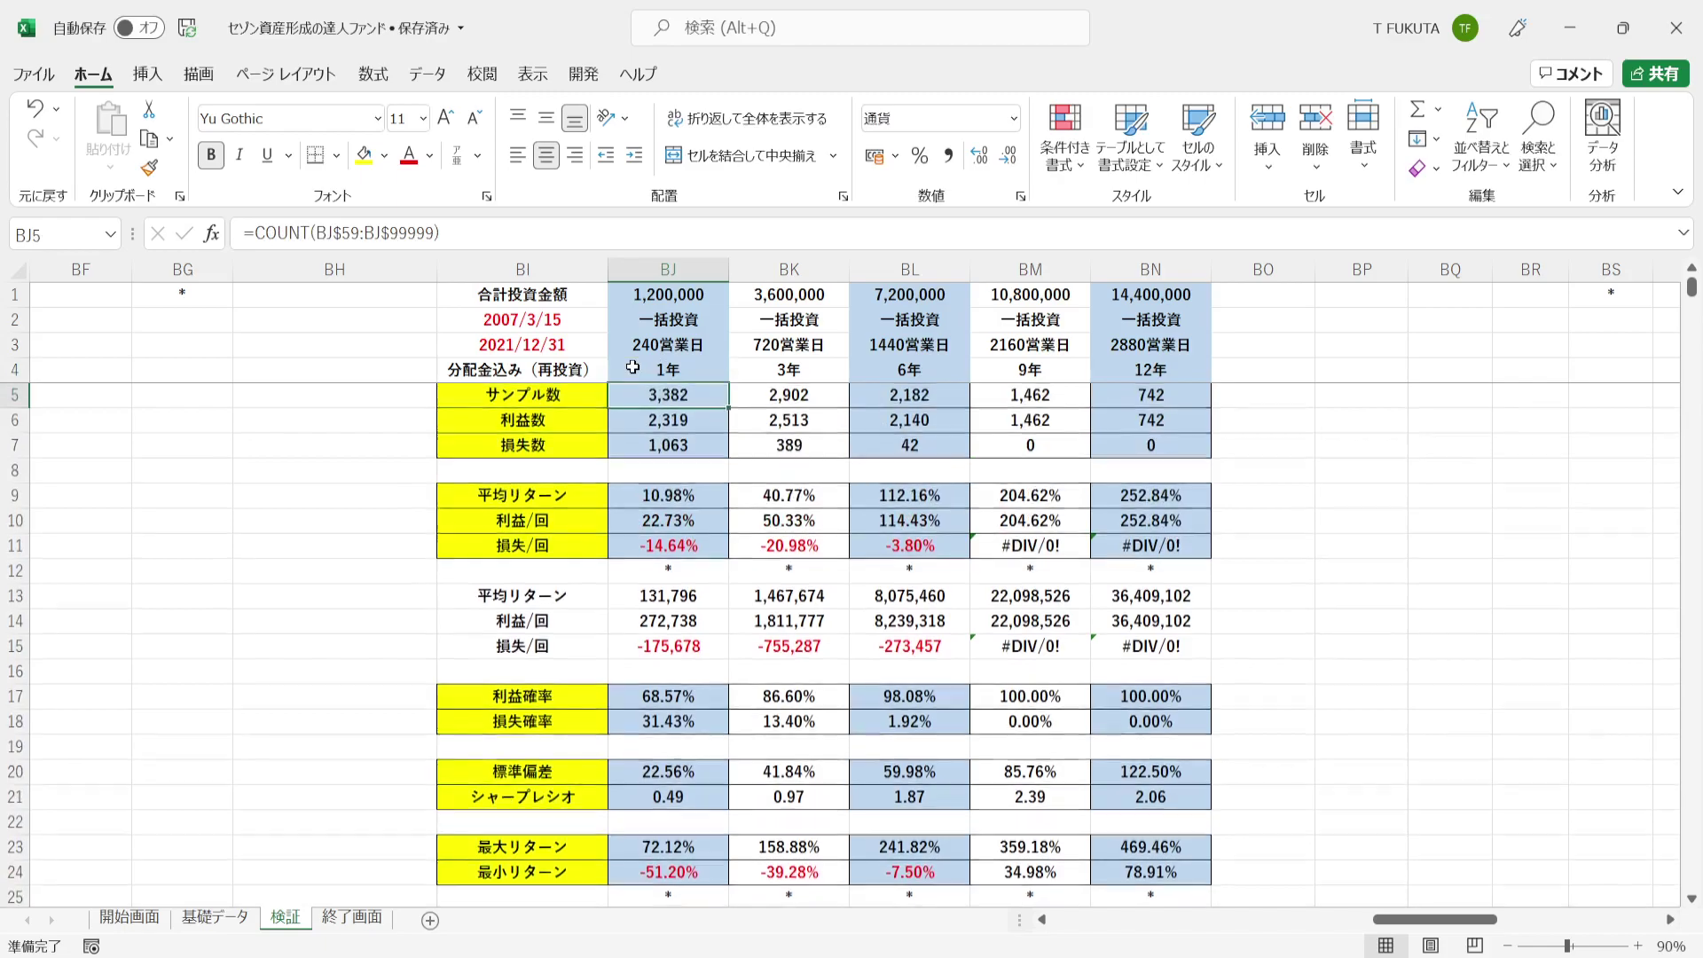
drag(778, 270, 776, 268)
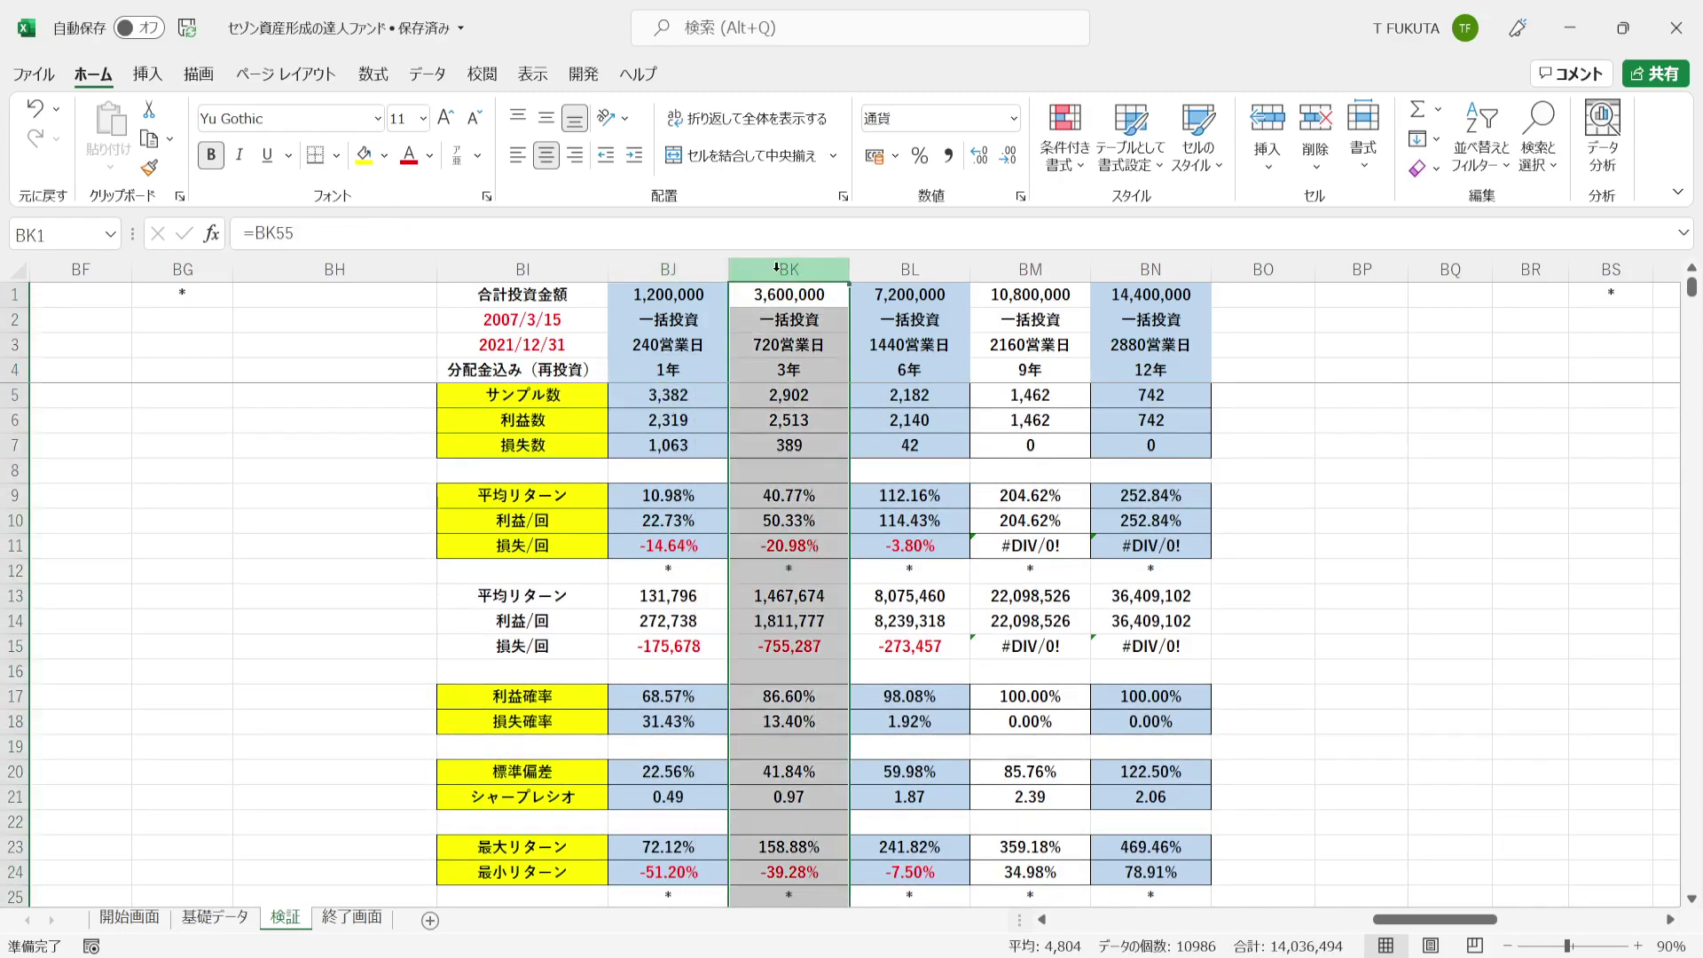
drag(588, 319, 589, 343)
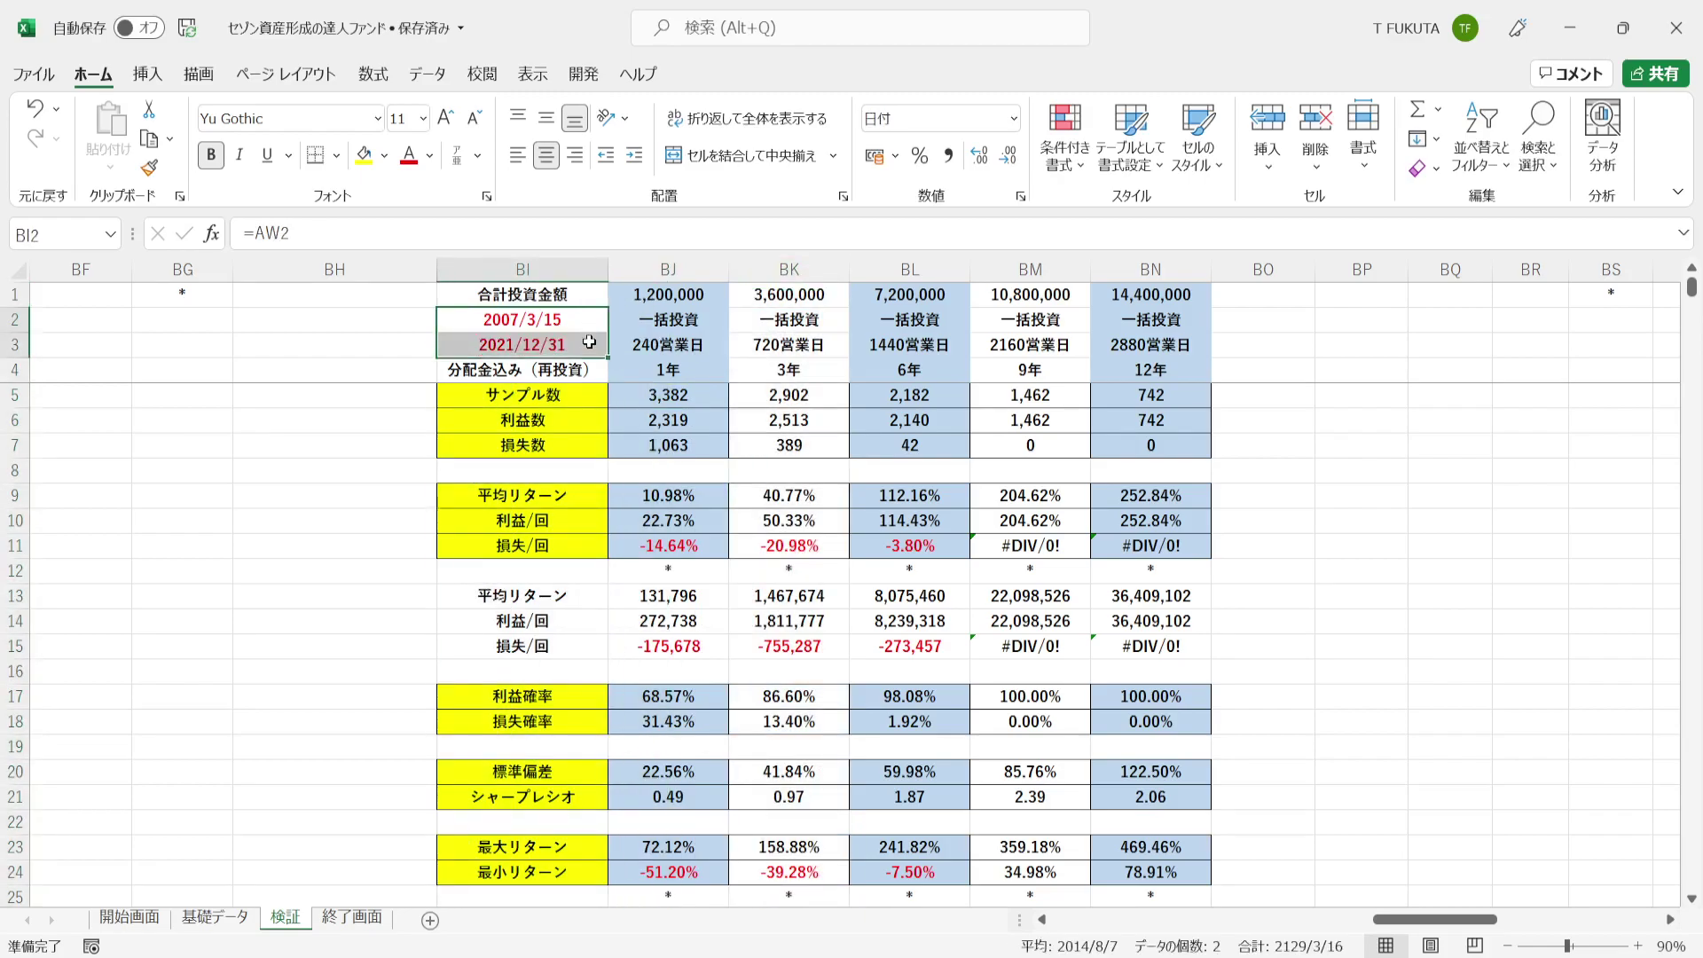
click(738, 296)
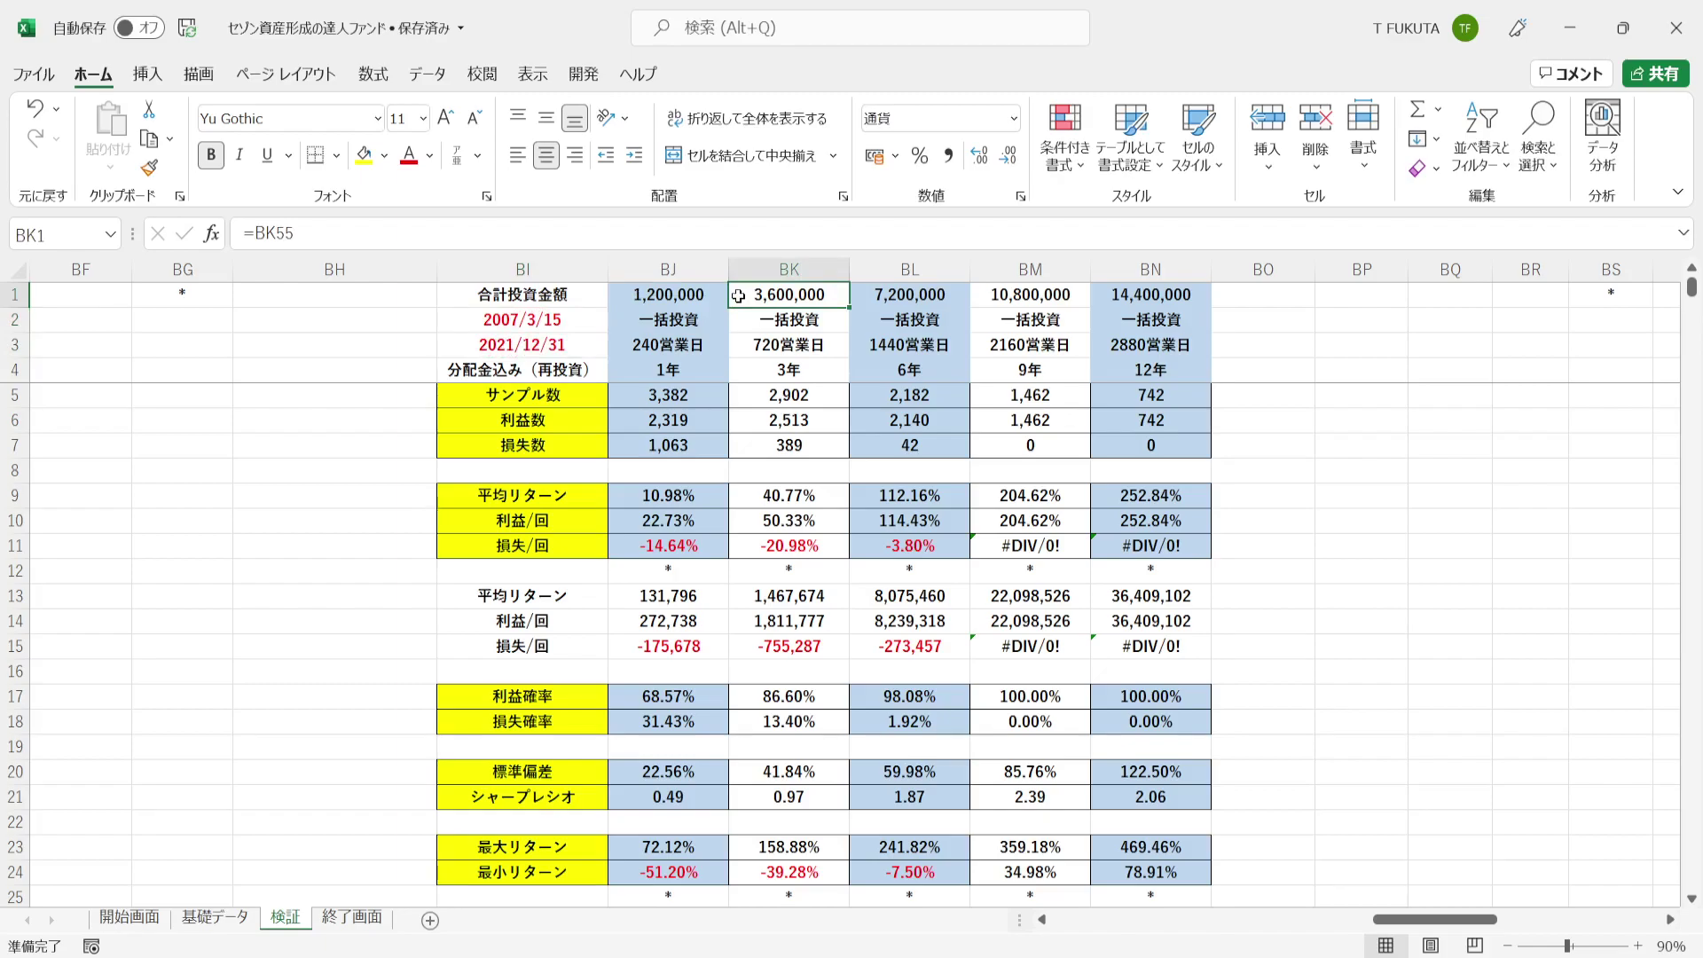
click(751, 373)
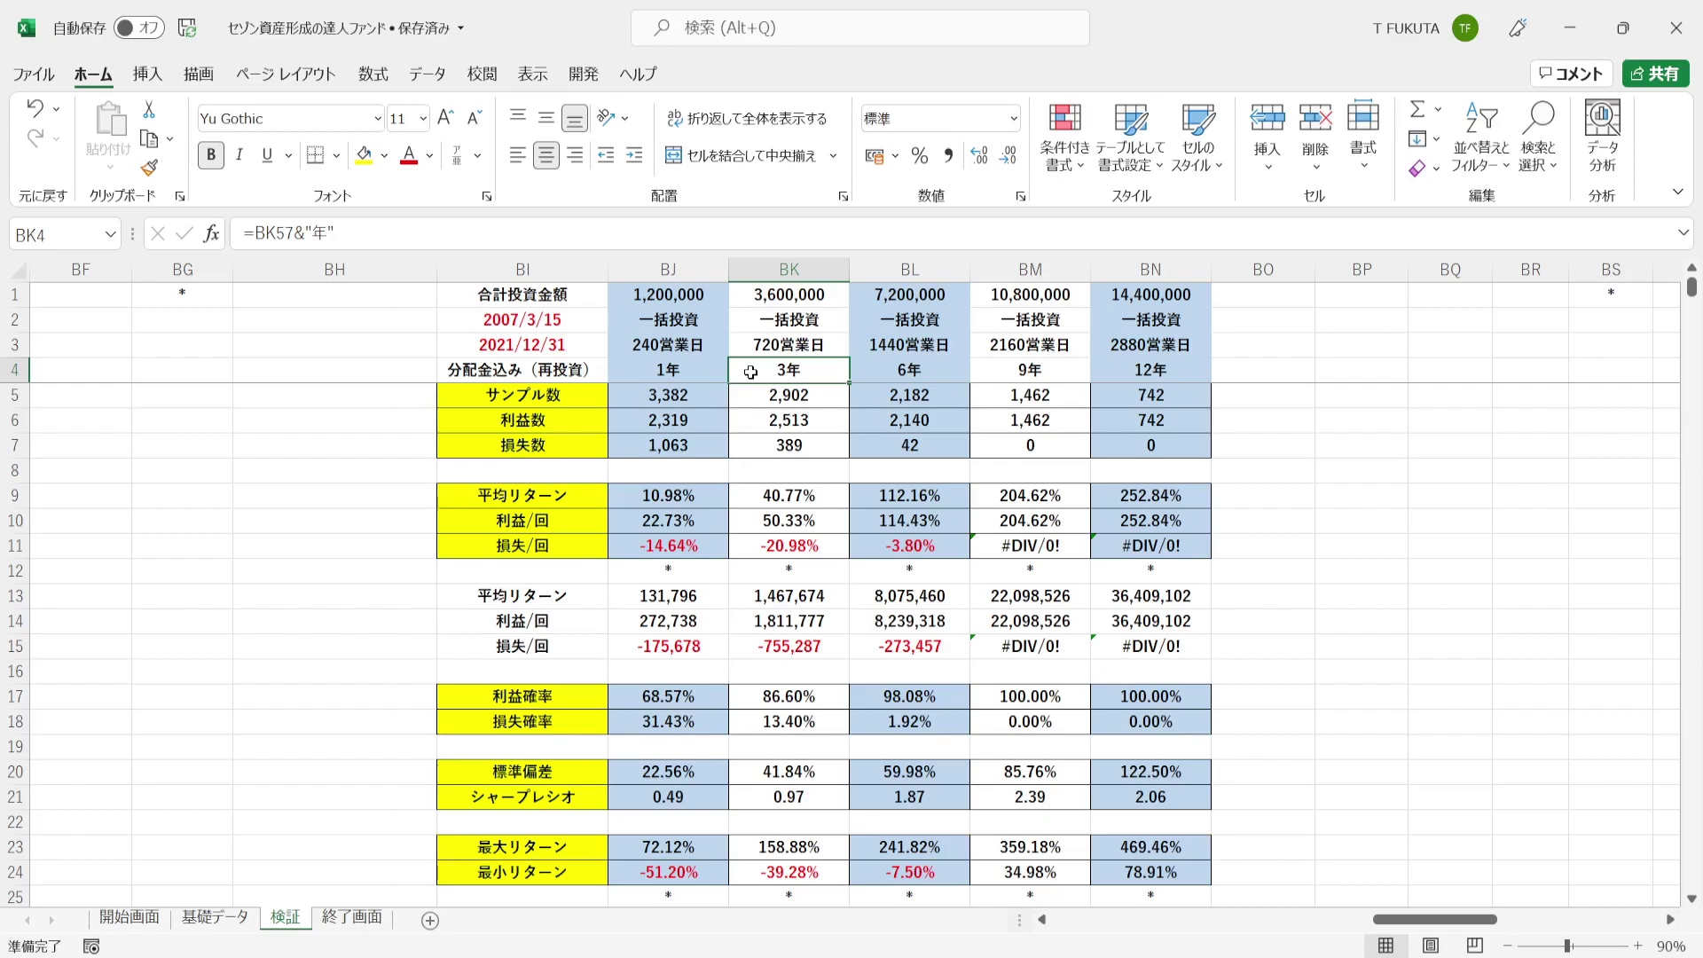
Examine the 3年 lump-sum サンプル数 in BK5, 利益確率 in BK17, 利益数 in BK6 and average profit rate in BK10
click(748, 397)
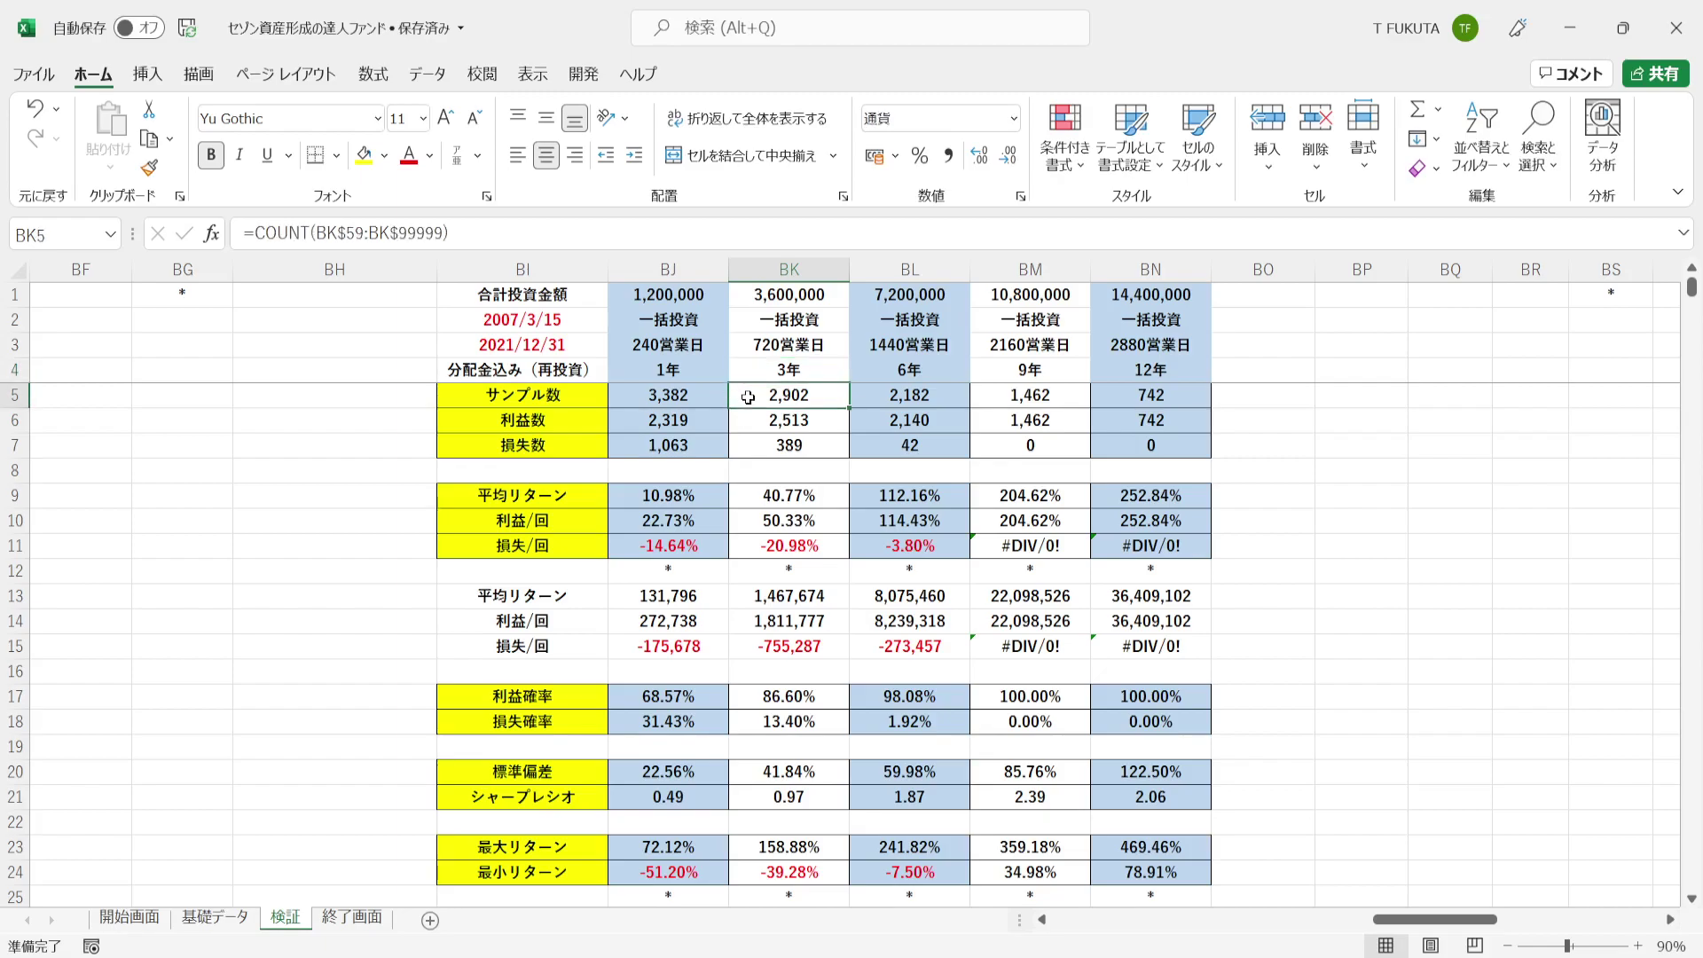
click(745, 695)
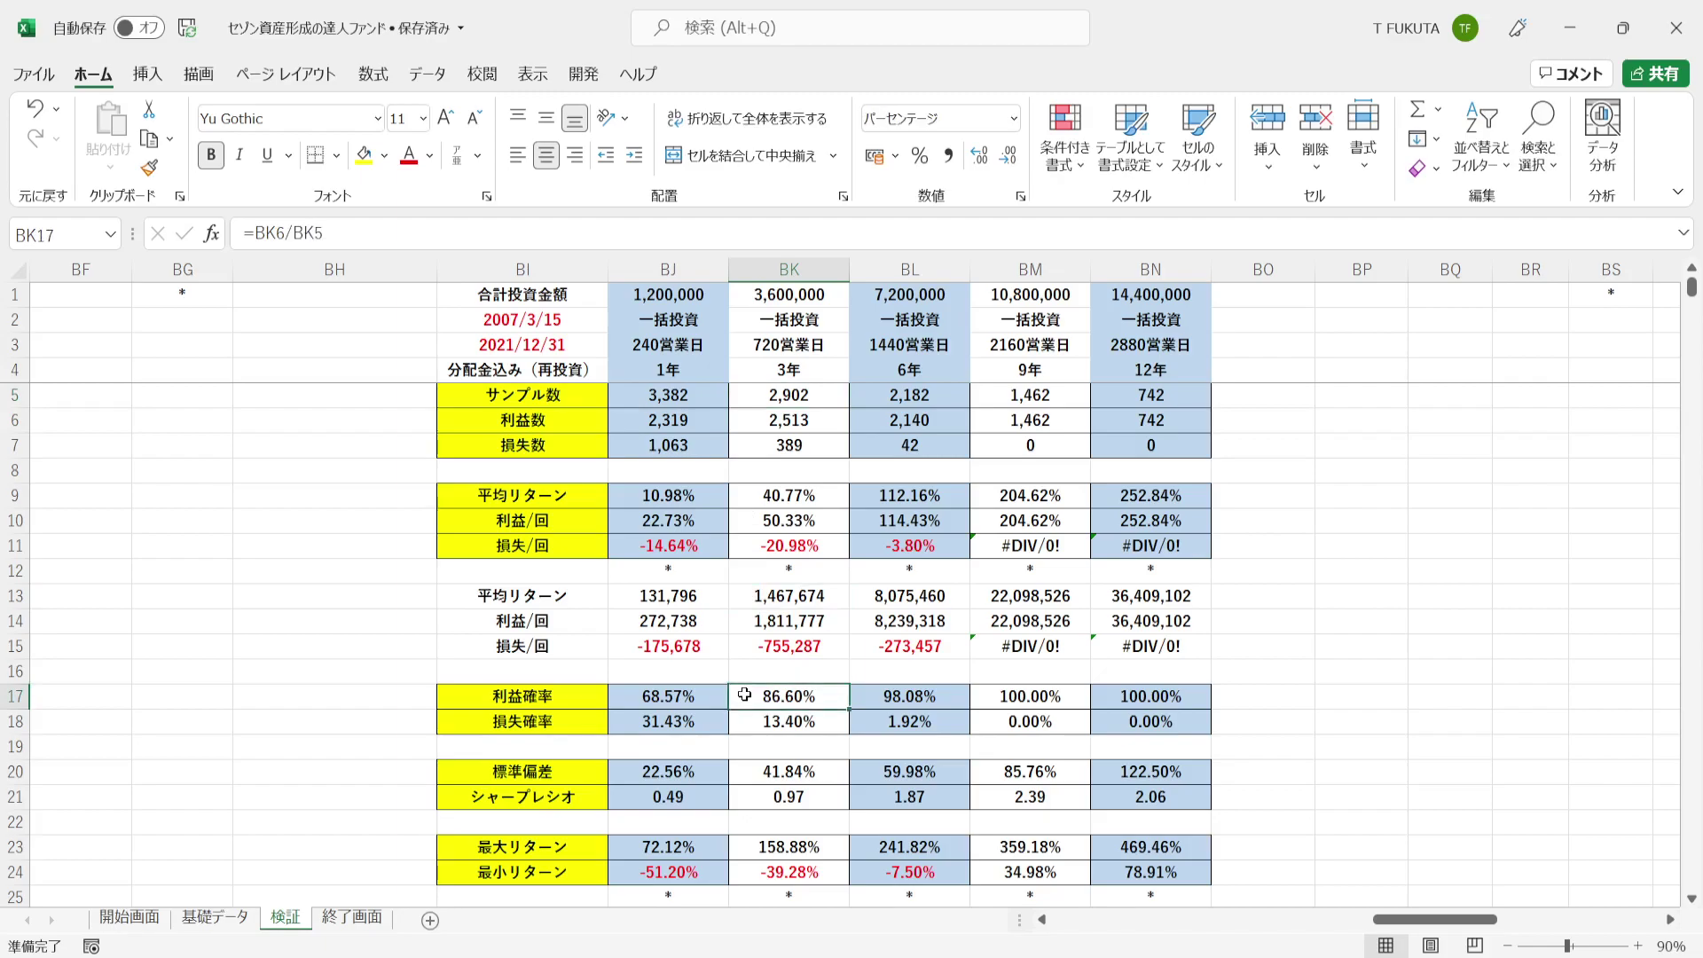
click(747, 424)
click(742, 521)
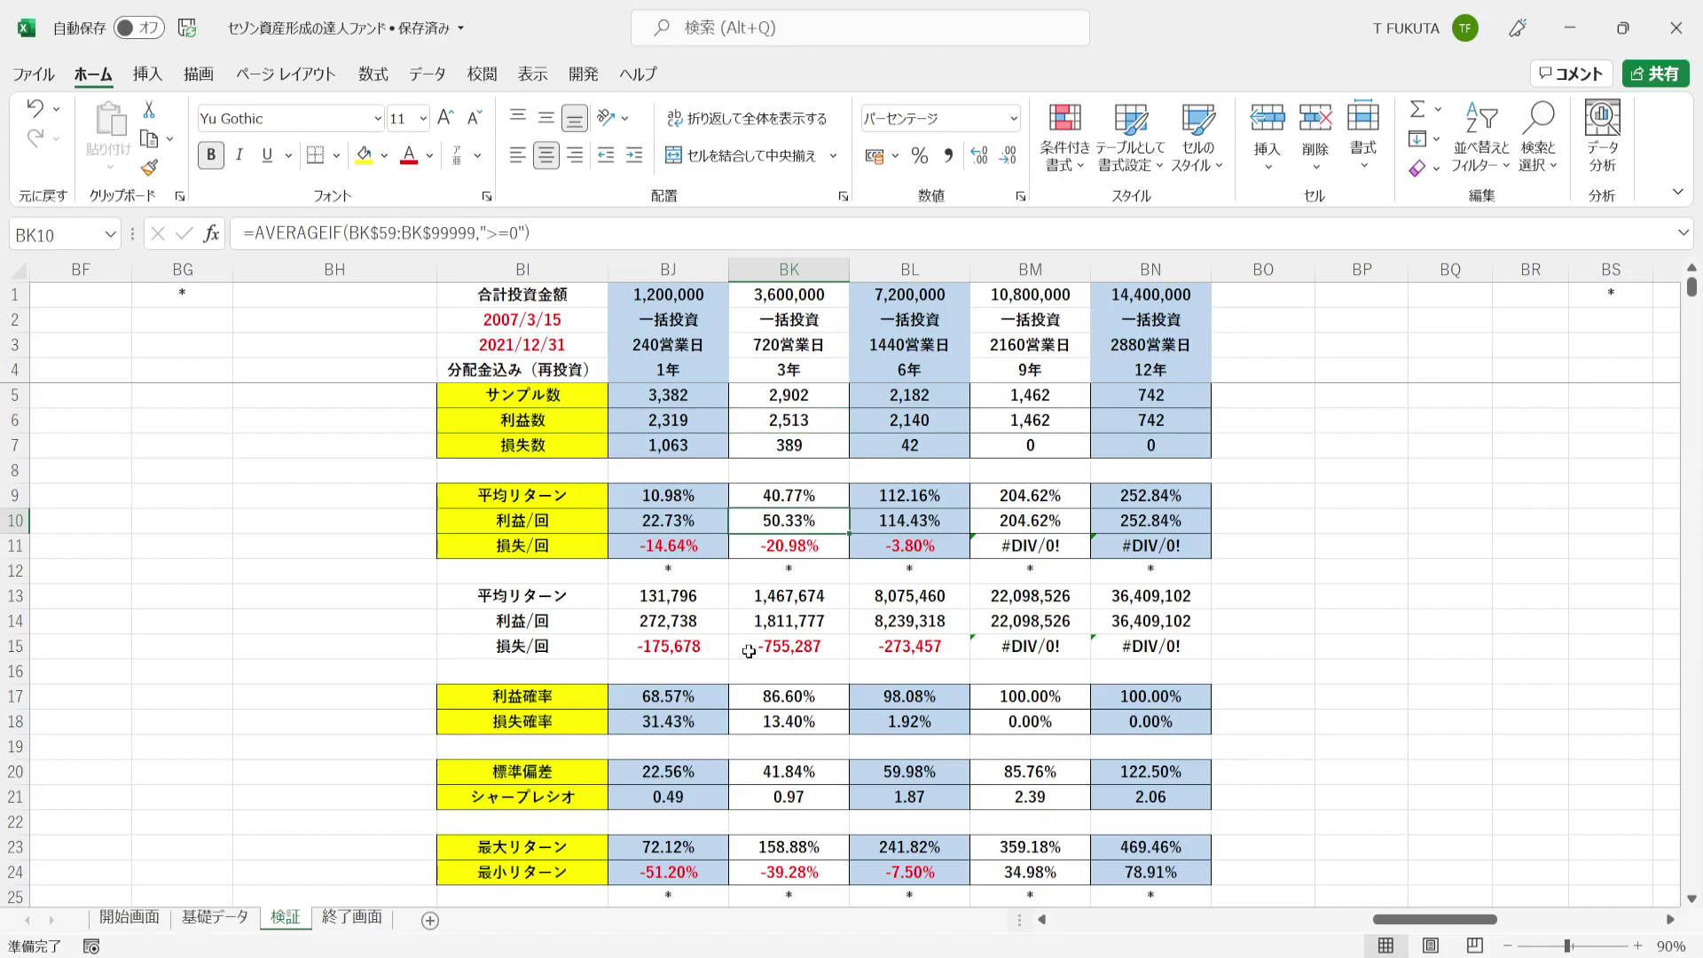
Check the 3年 lump-sum 損失確率 in BK18, 損失数 in BK7 and average loss rate in BK11 against the average return in BK9
click(748, 721)
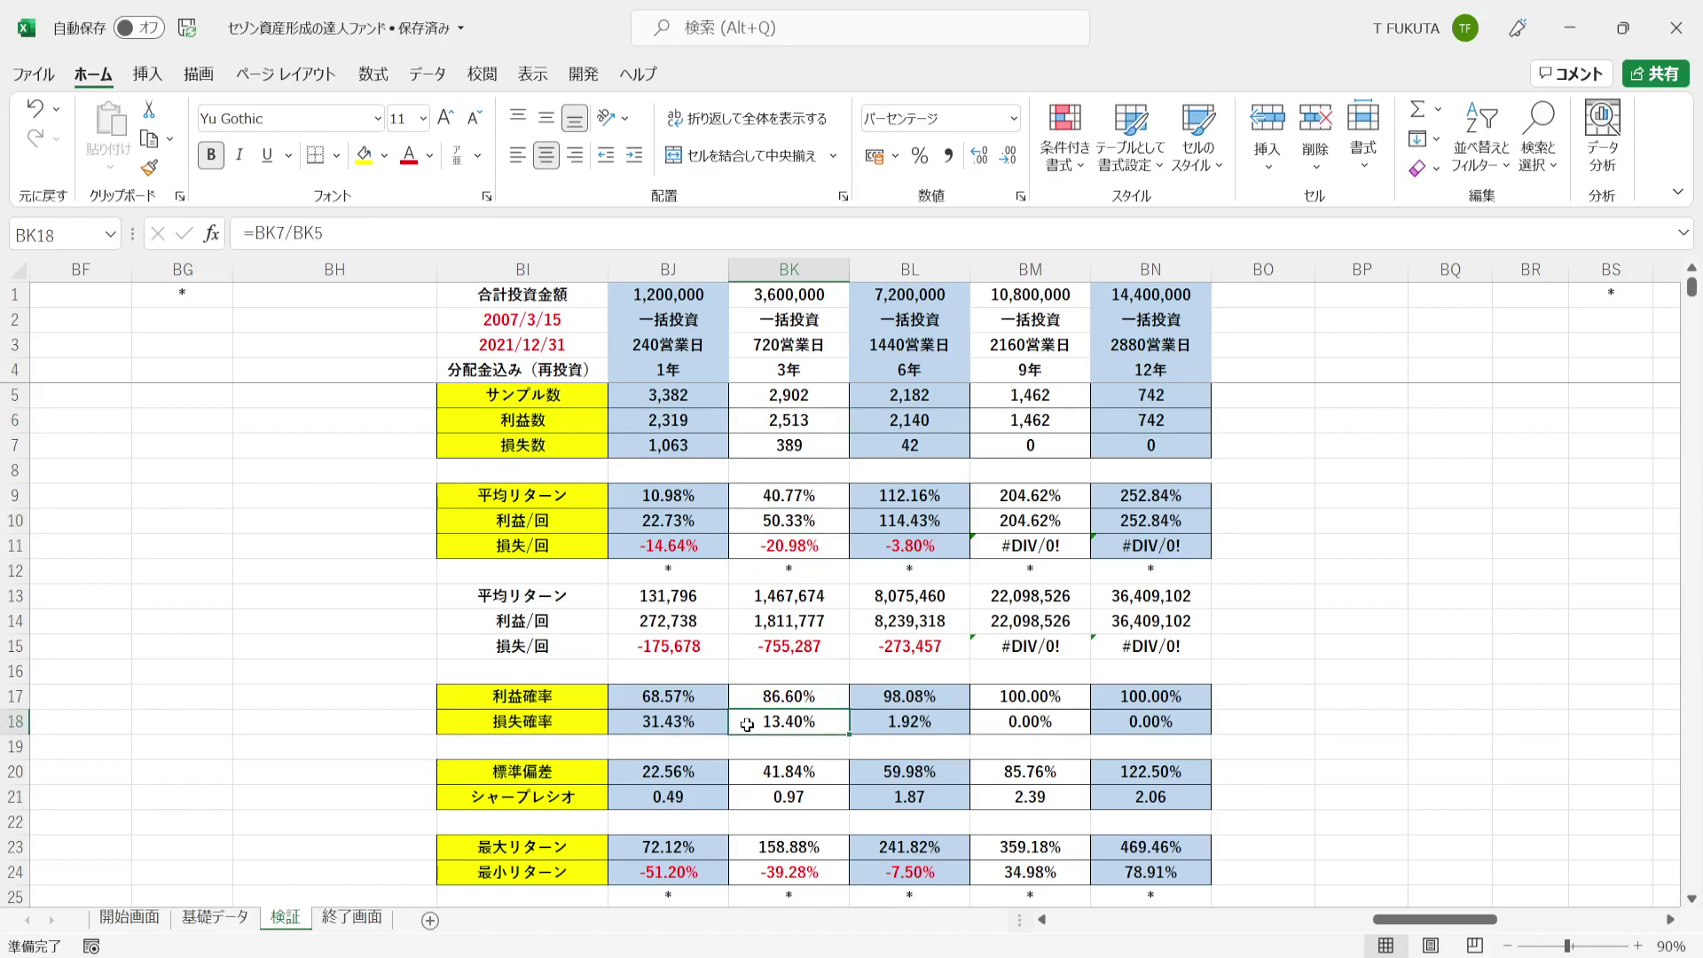
click(740, 448)
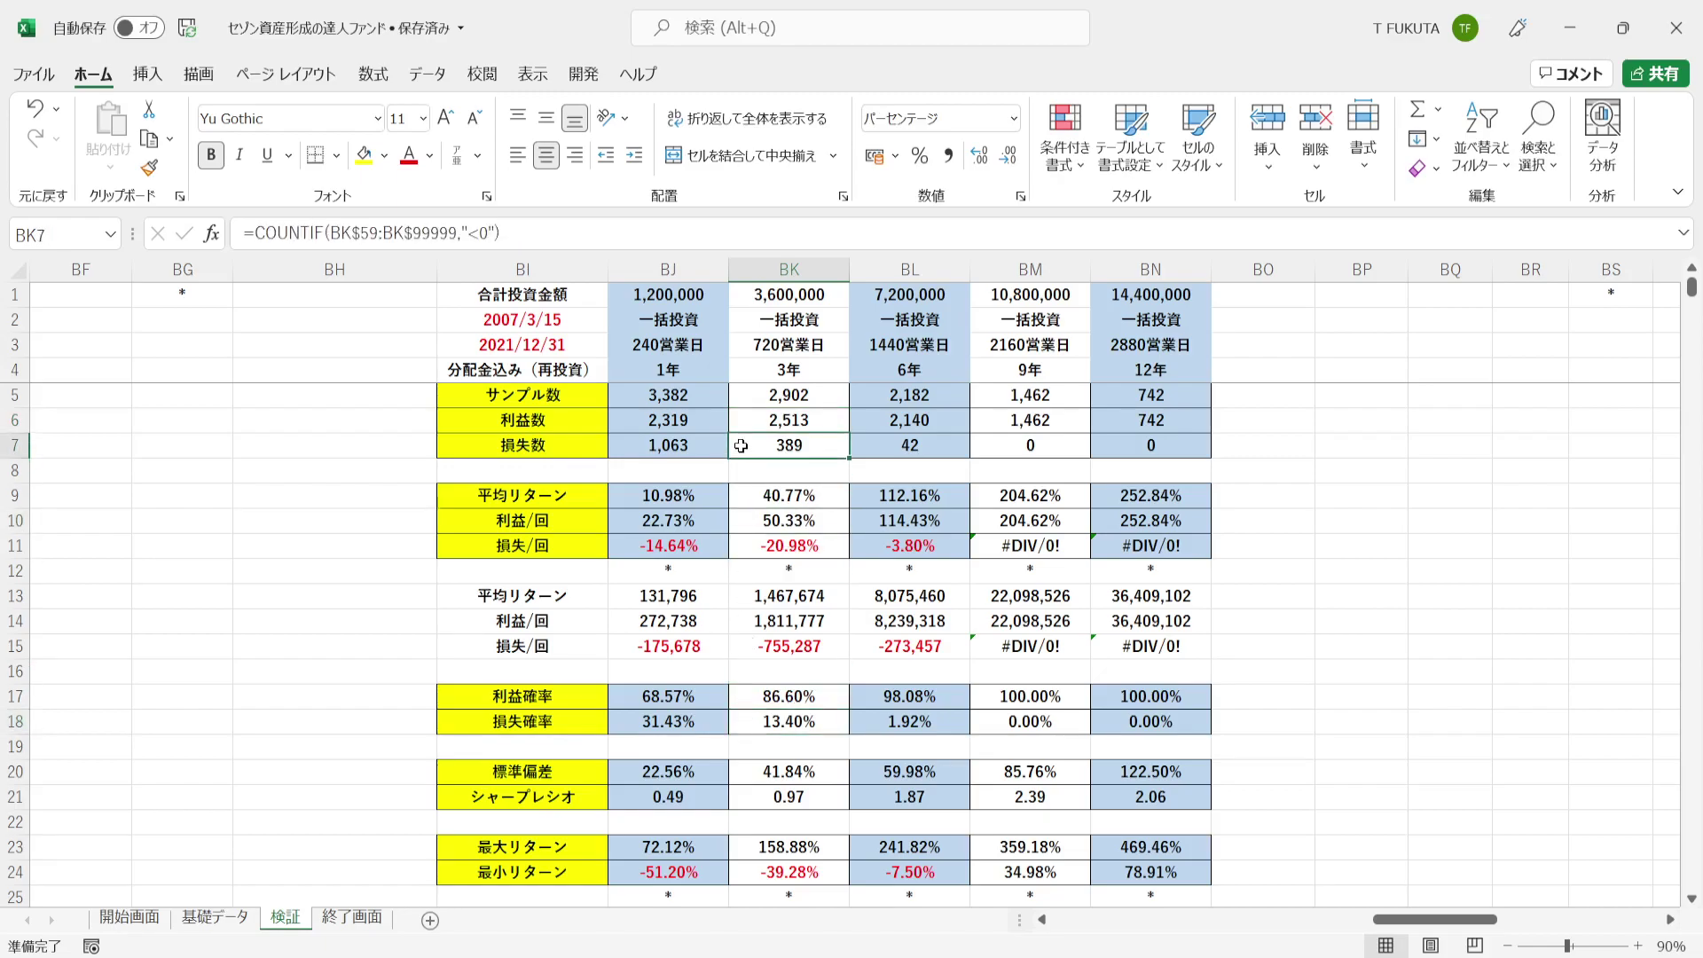
click(743, 547)
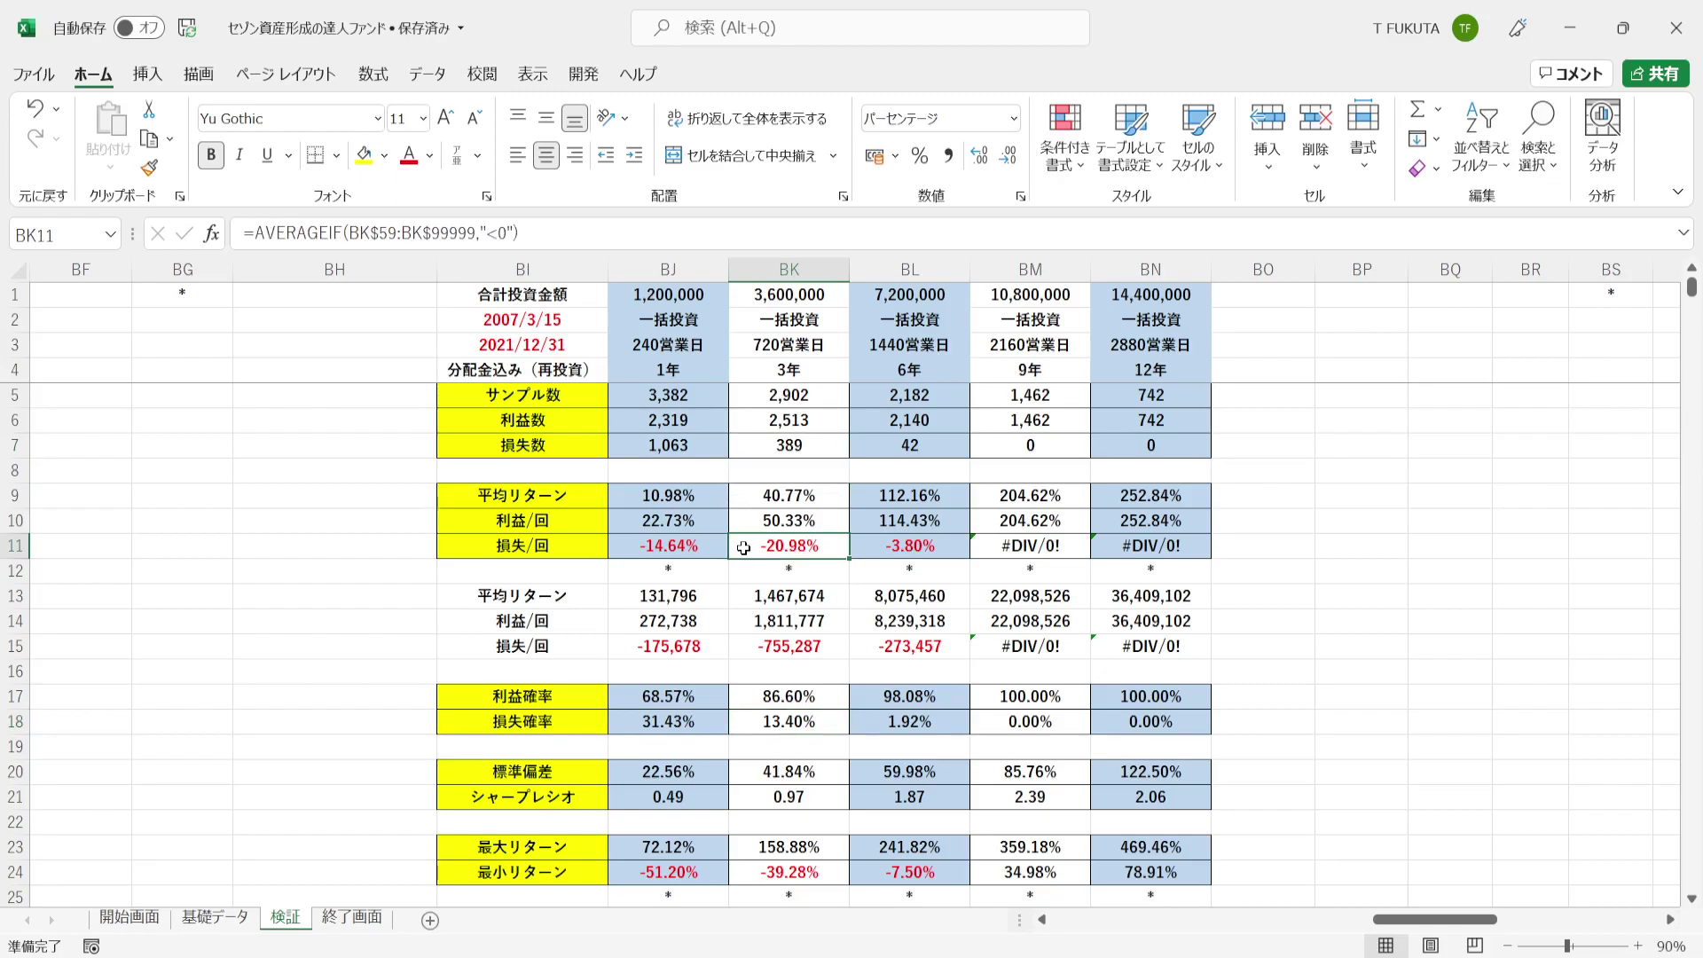
click(743, 503)
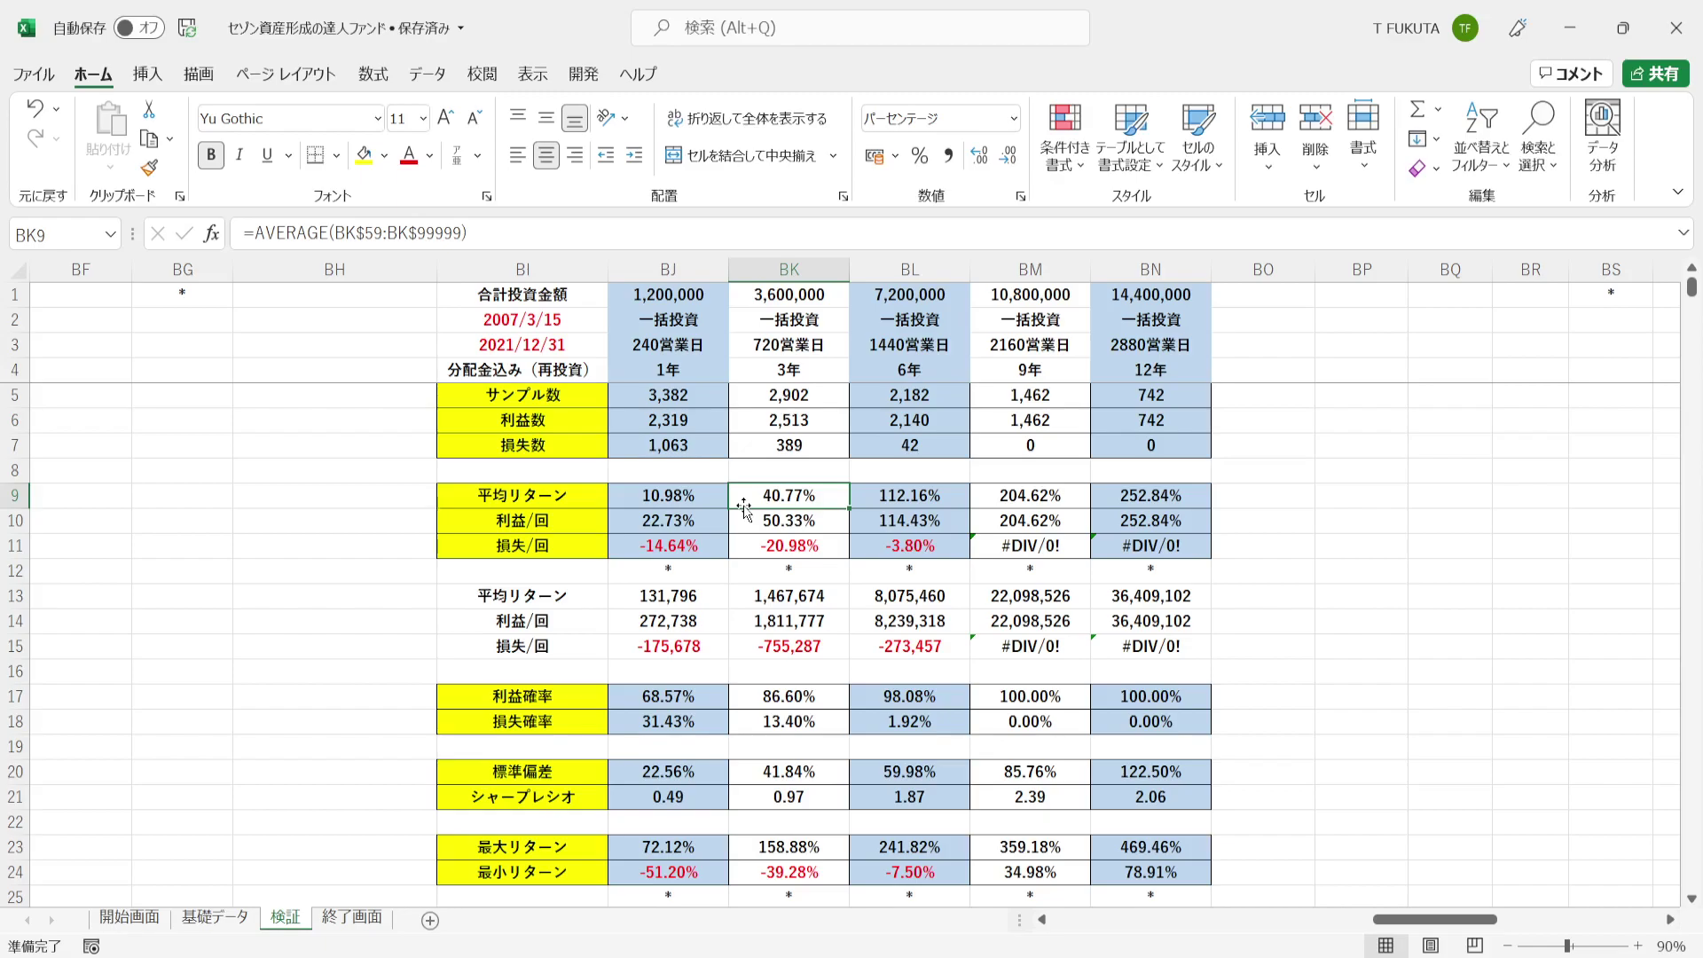
Examine the 3年 lump-sum profit, loss and average return amounts in BK13:BK15
click(739, 621)
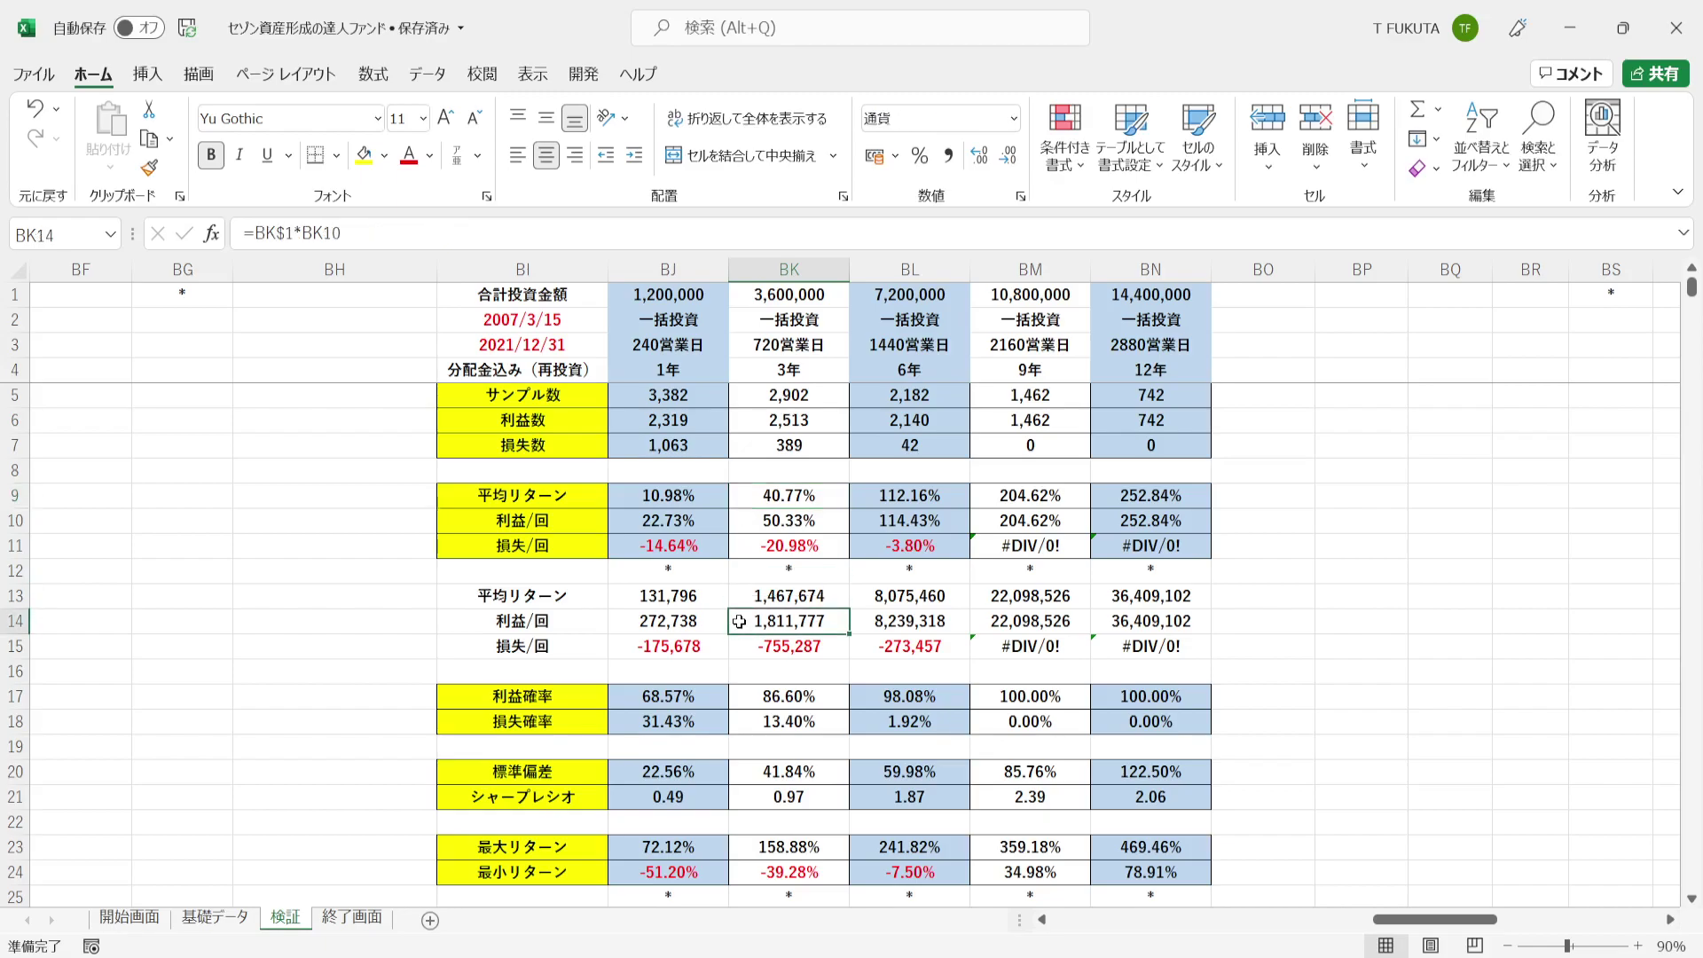
click(739, 647)
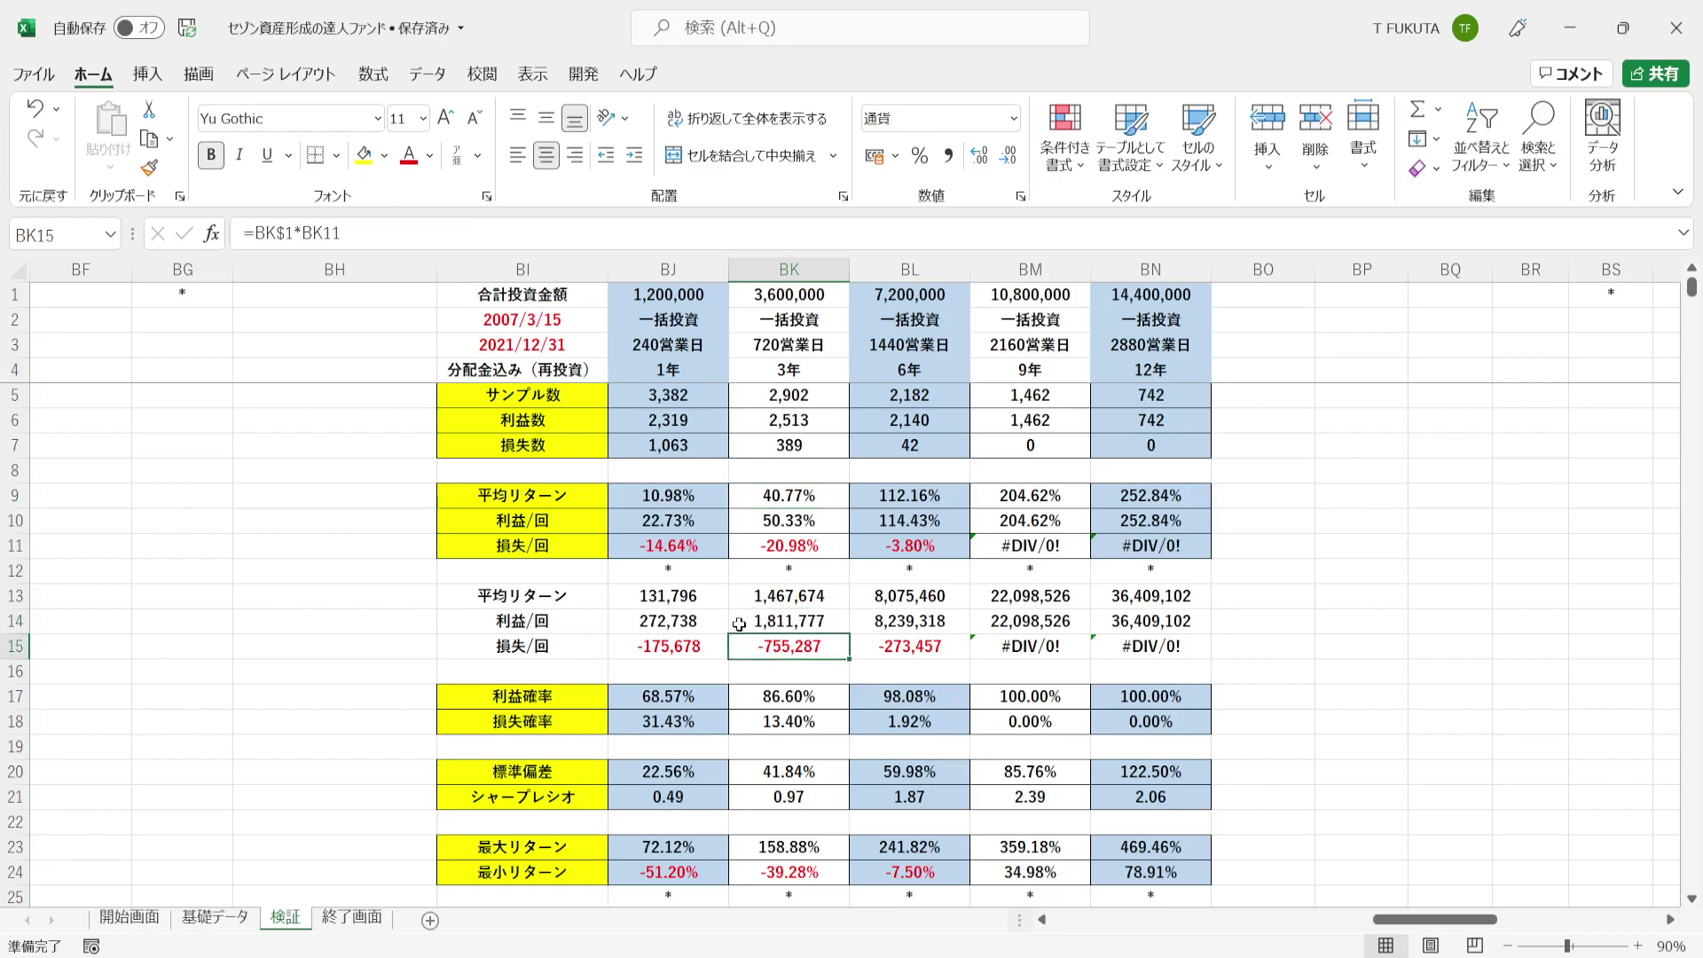
click(739, 596)
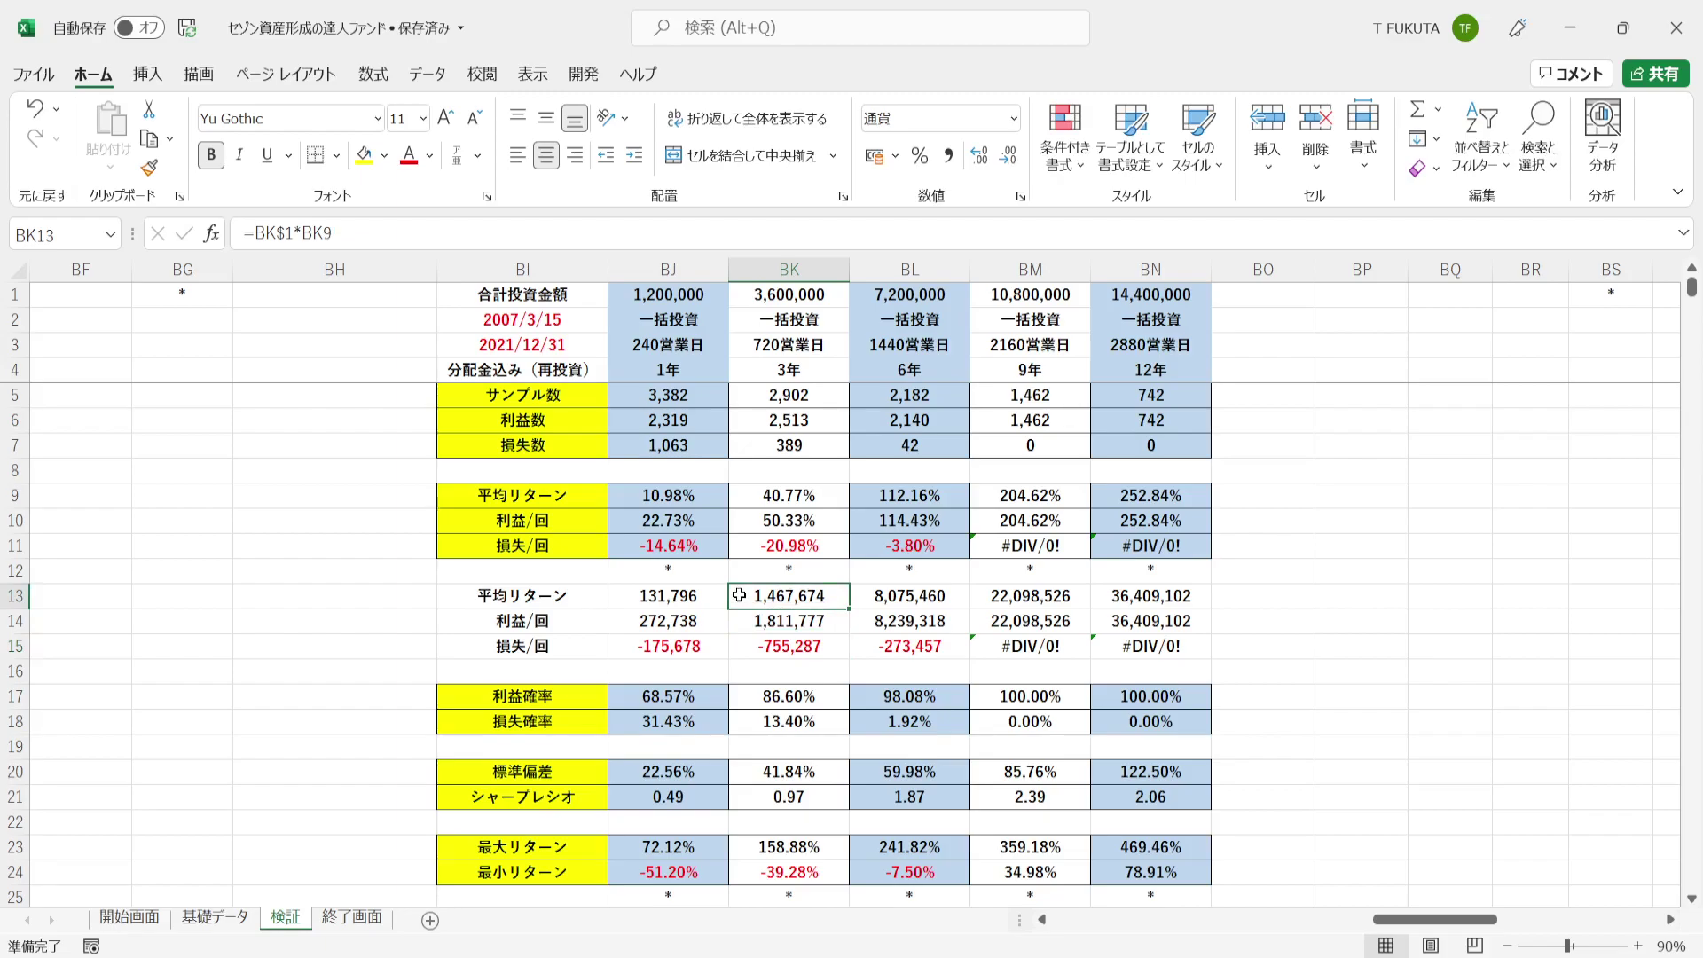
Compare the 3年 lump-sum 標準偏差 in BK20 with the average return in BK9, and check the シャープレシオ in BK21
click(738, 772)
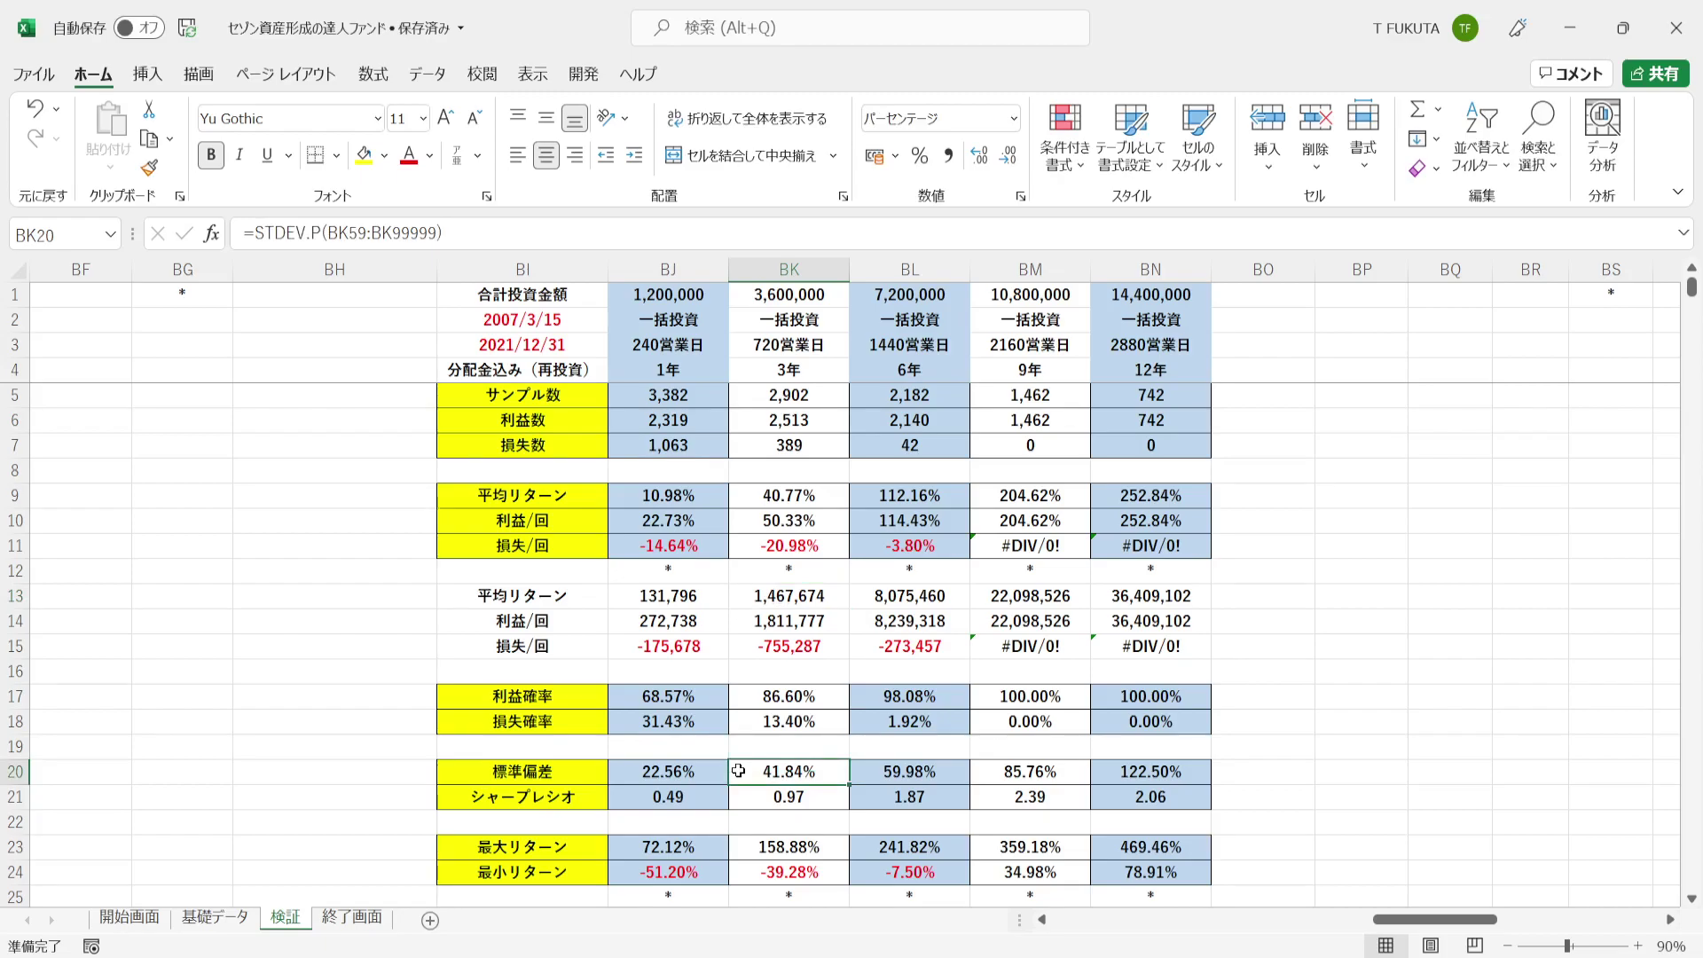
click(741, 495)
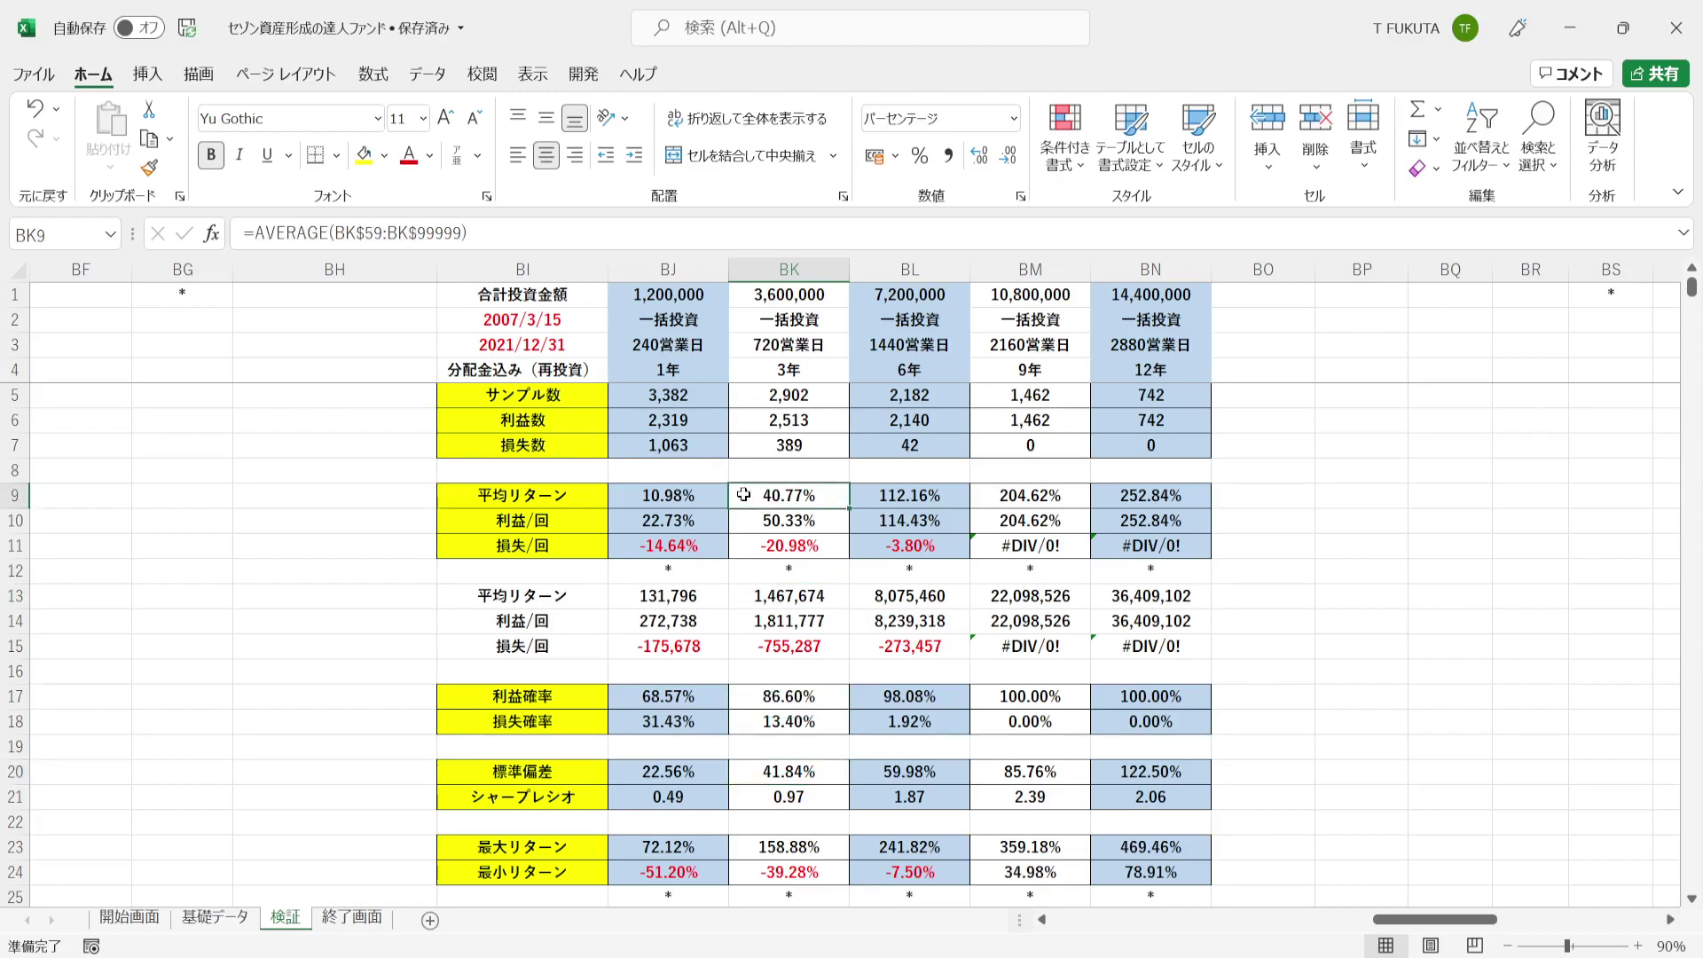
click(738, 777)
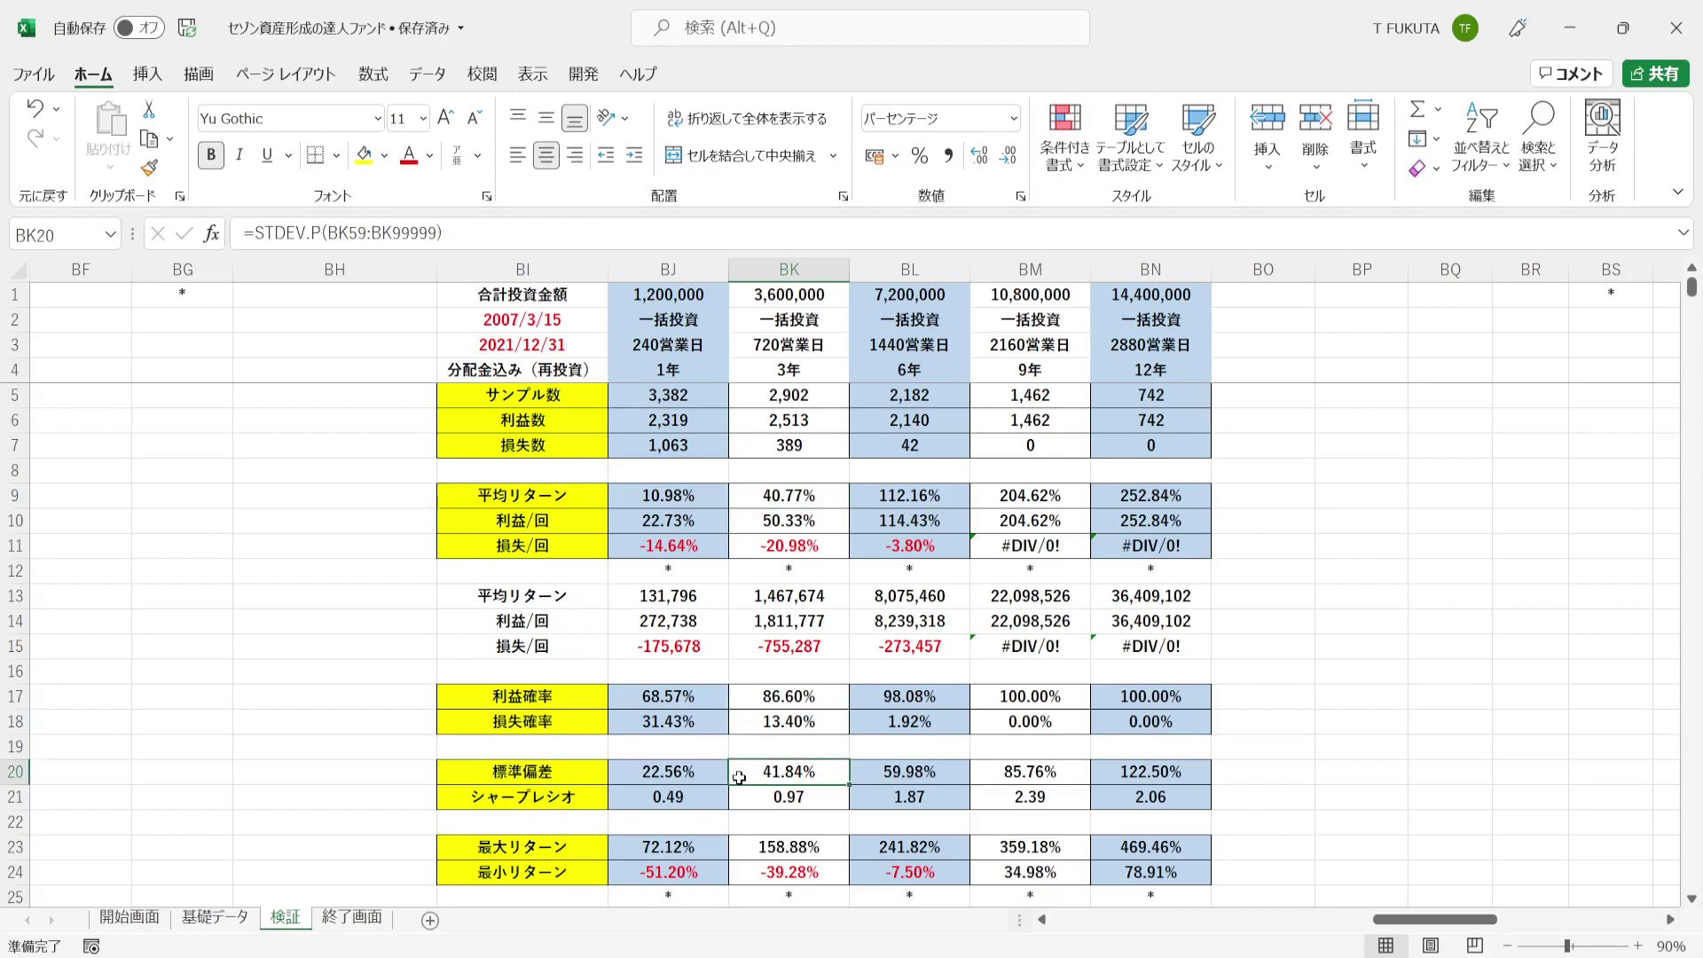
click(747, 800)
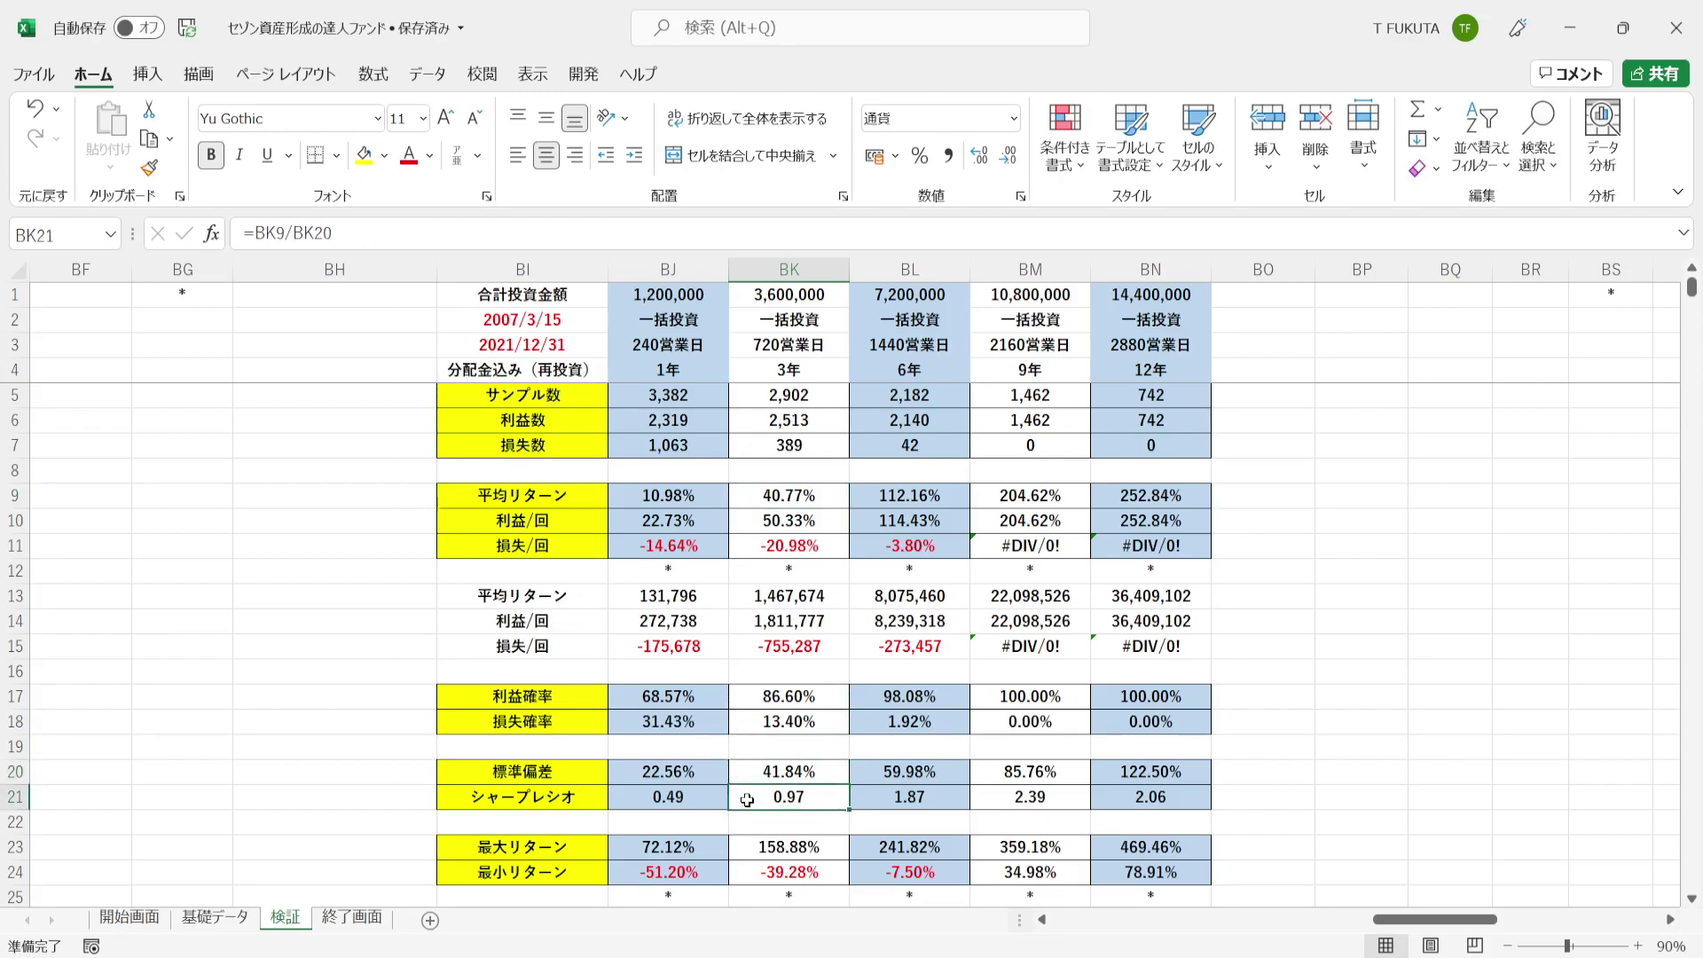
Examine the 3年 lump-sum maximum and minimum return rates in BK23:BK24 and the matching amounts in BK26:BK27
key(Down)
key(Down)
key(Down)
key(Down)
key(Down)
key(Down)
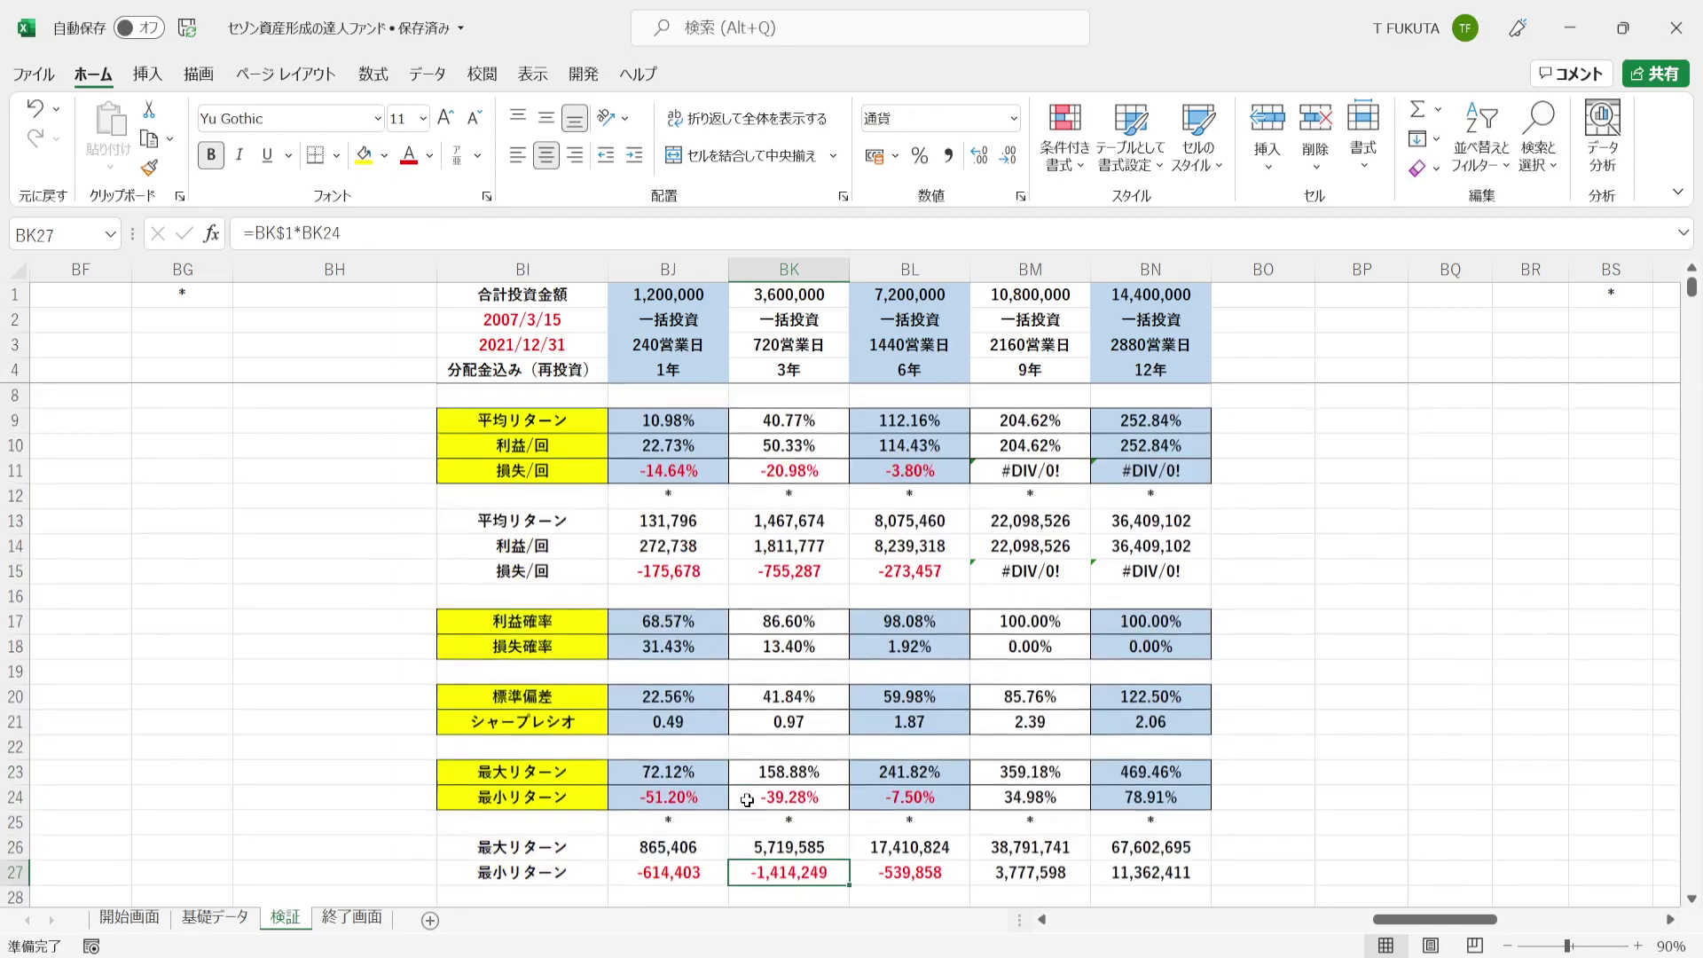
click(744, 773)
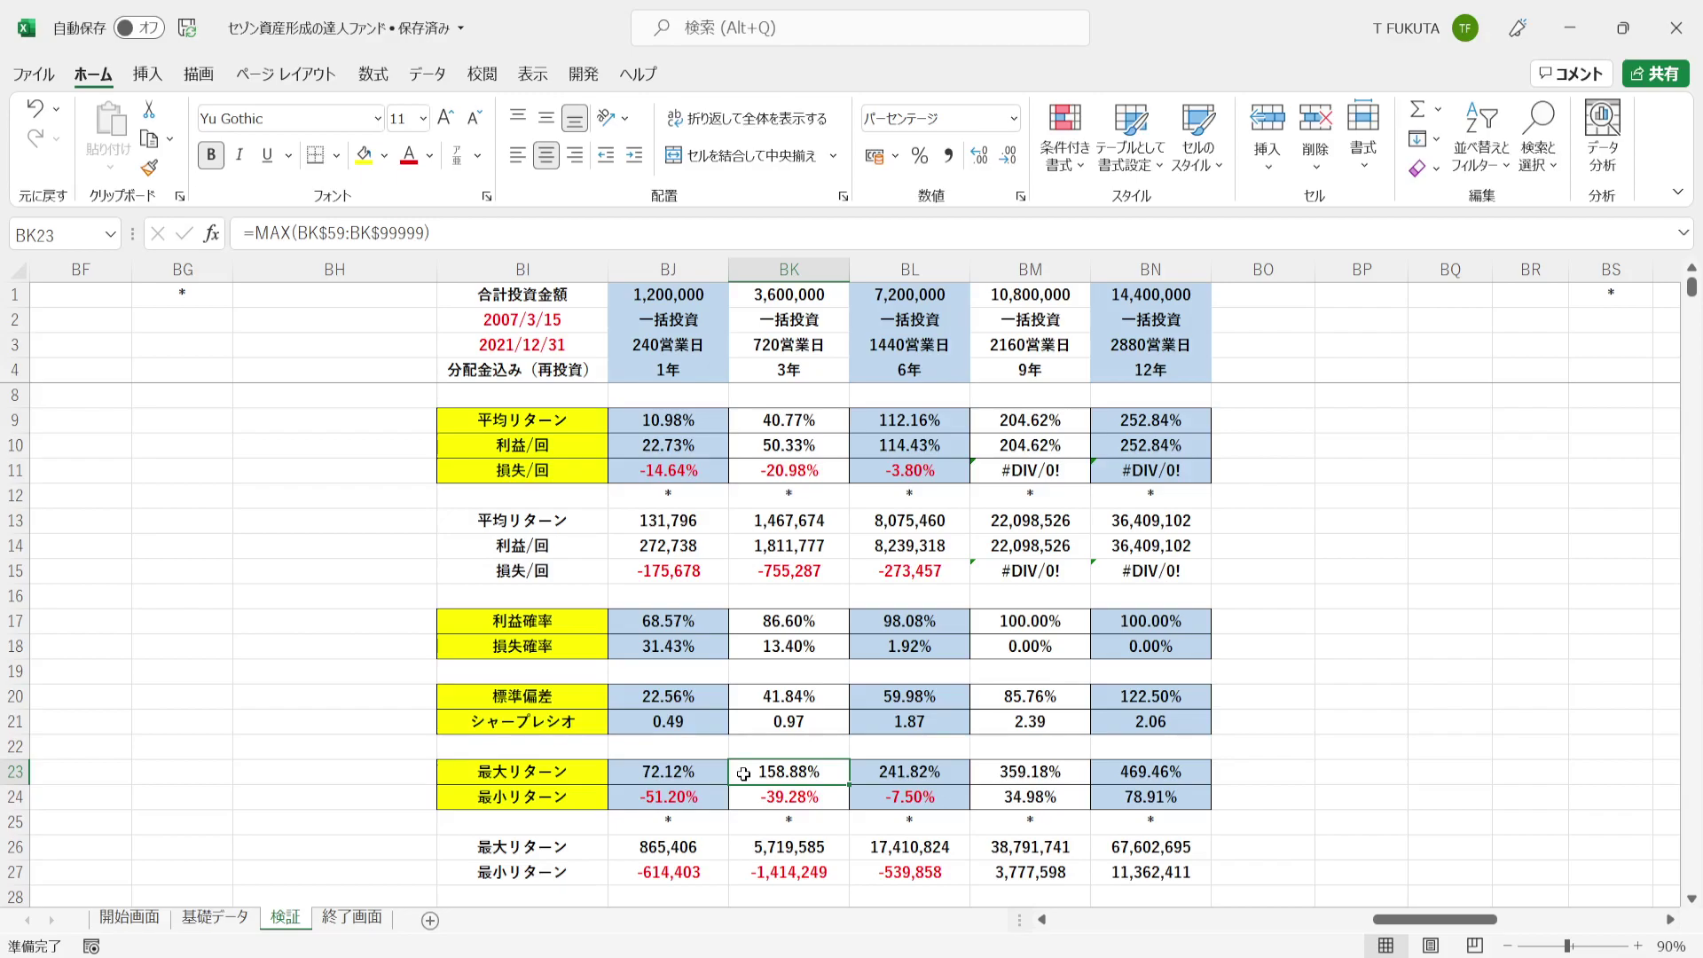
click(741, 800)
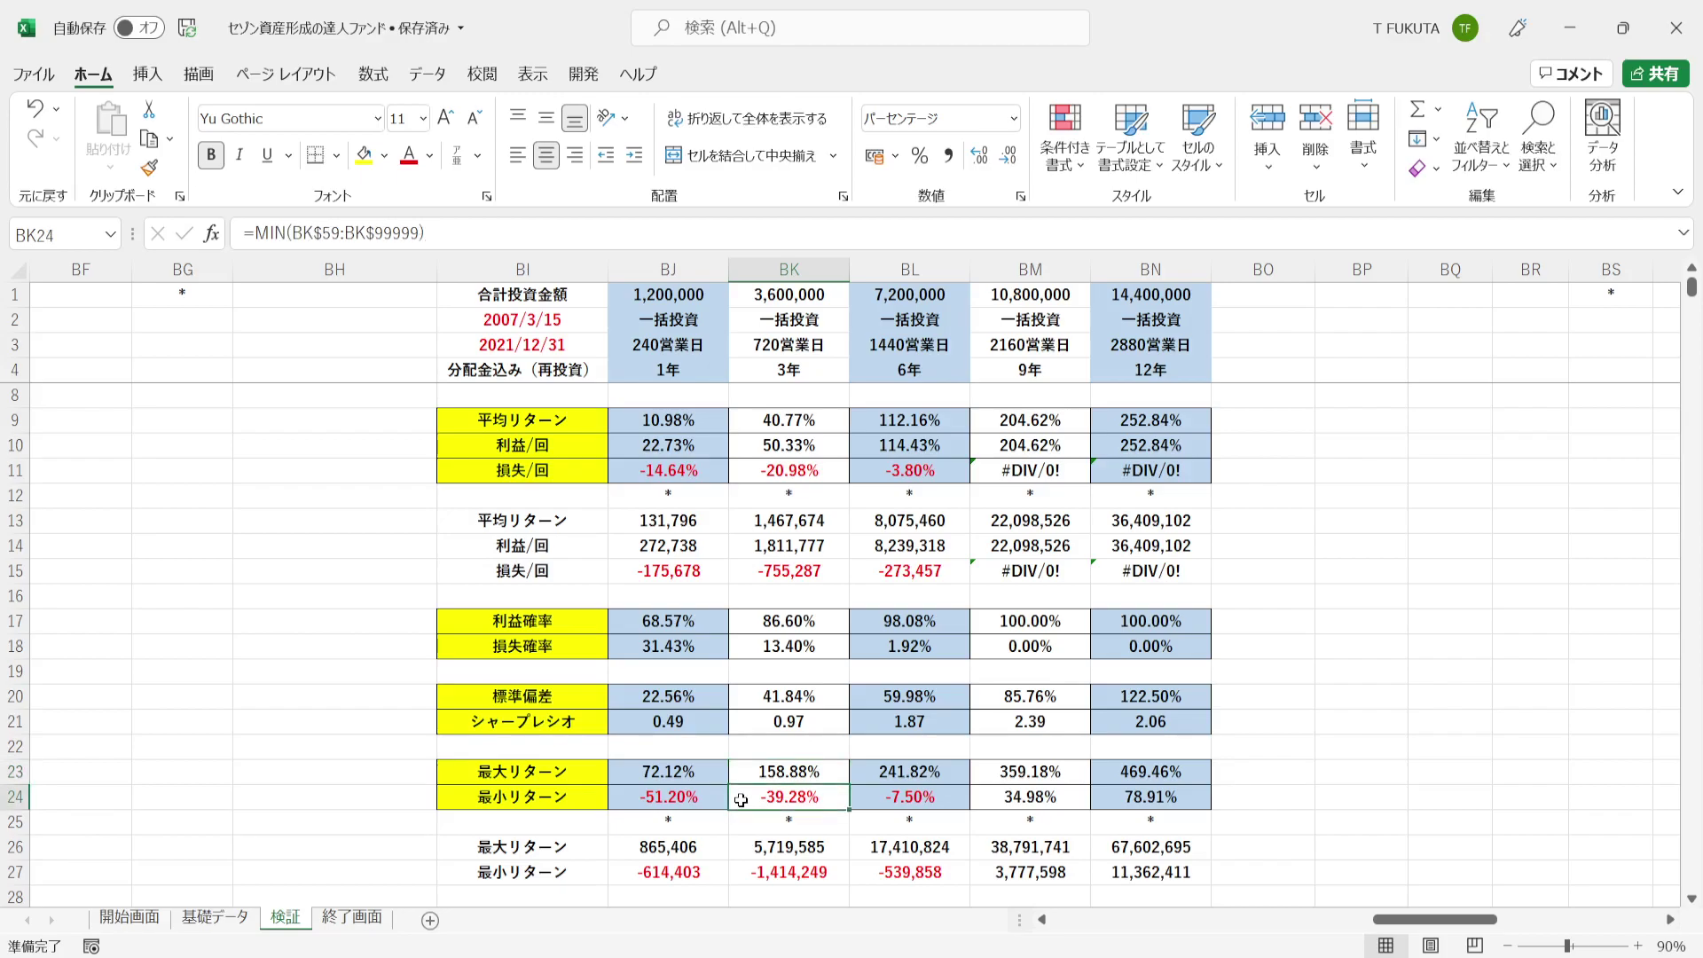
click(740, 853)
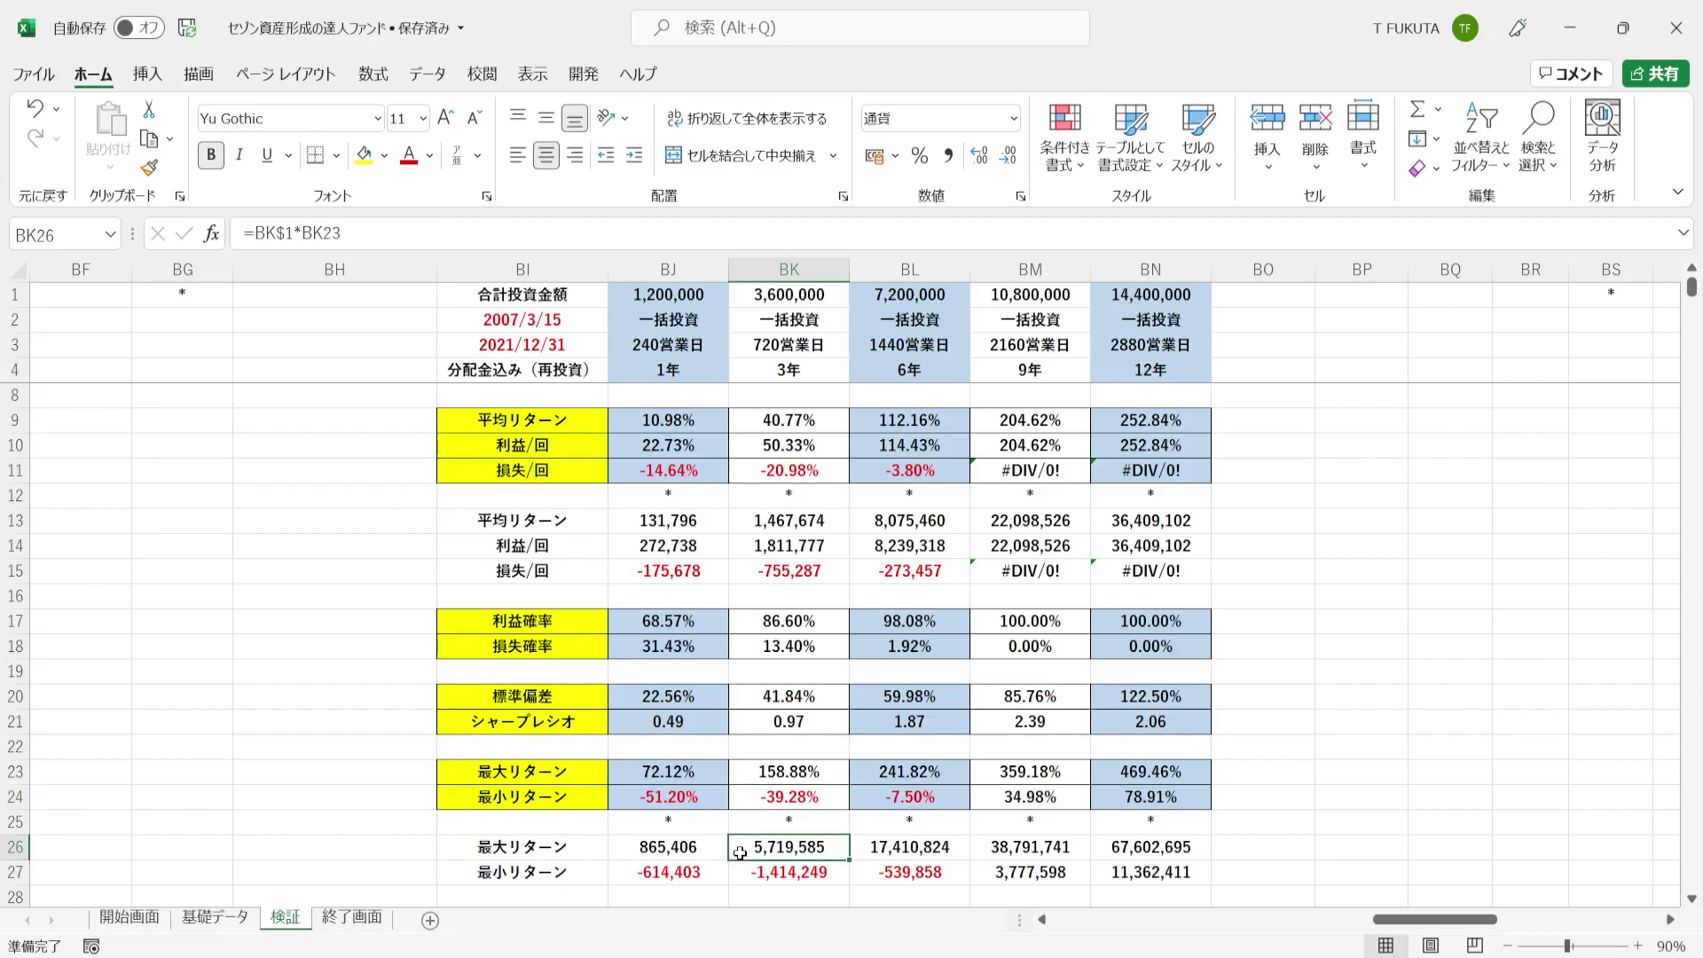
key(Down)
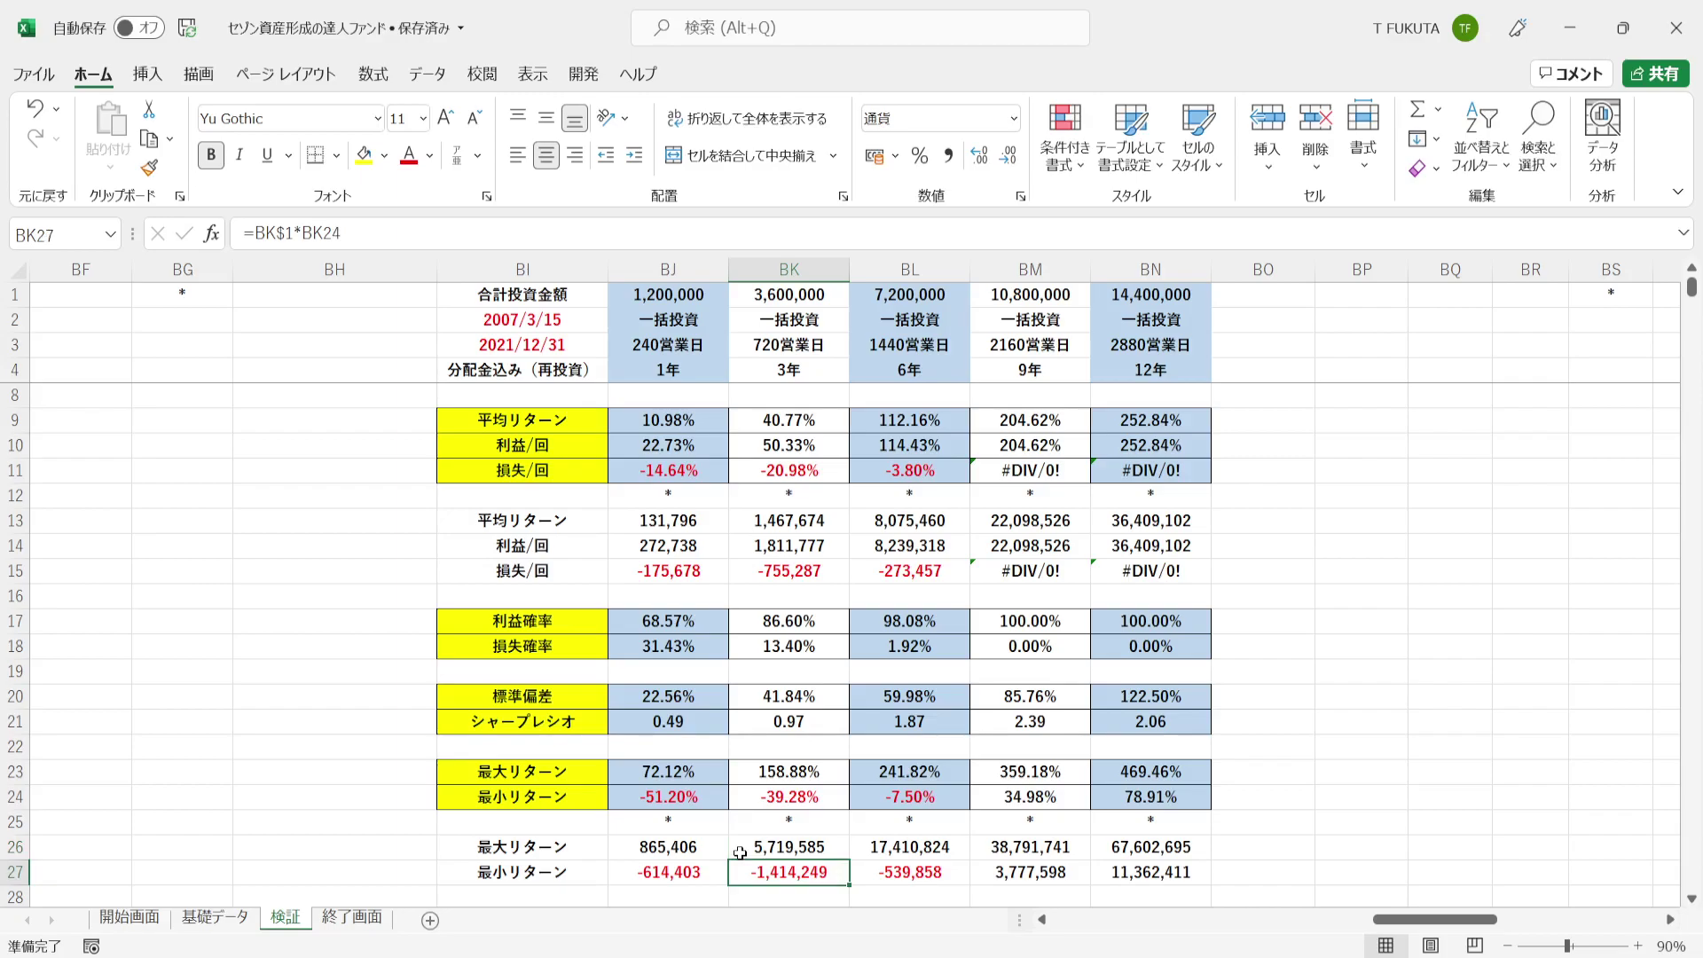
Return to the start of the 3年 lump-sum column and look across the 6年, 9年 and 12年 period headings in BL4:BN4
click(755, 374)
key(Down)
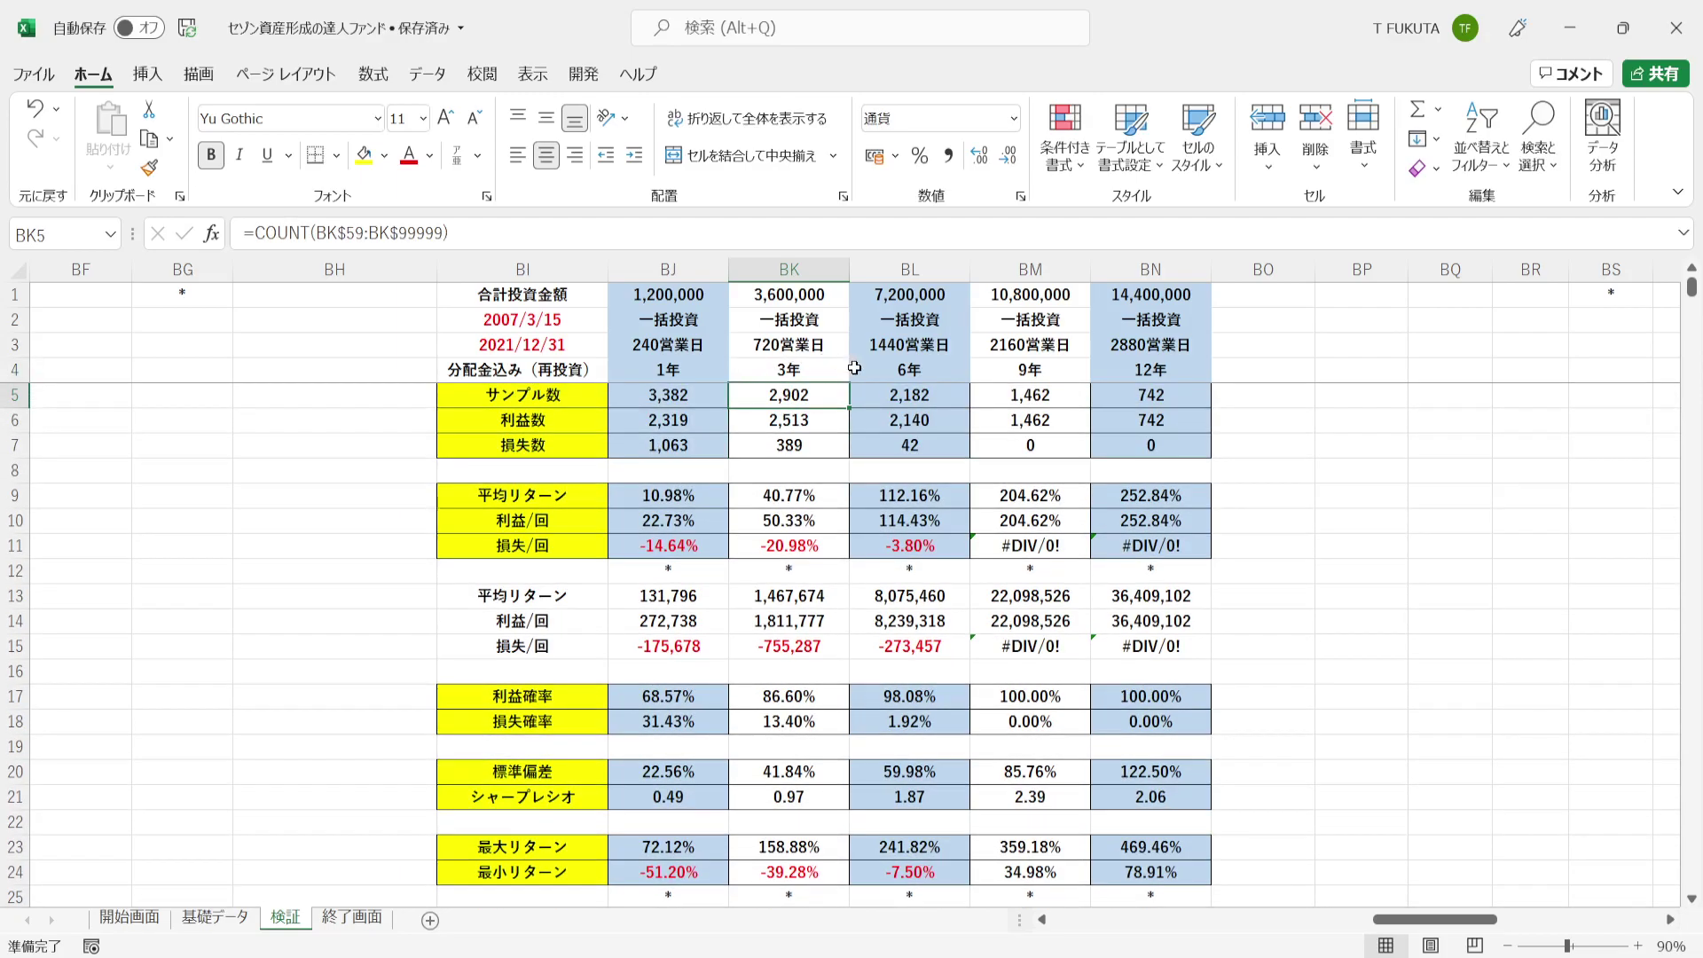
click(854, 368)
key(Right)
key(Right)
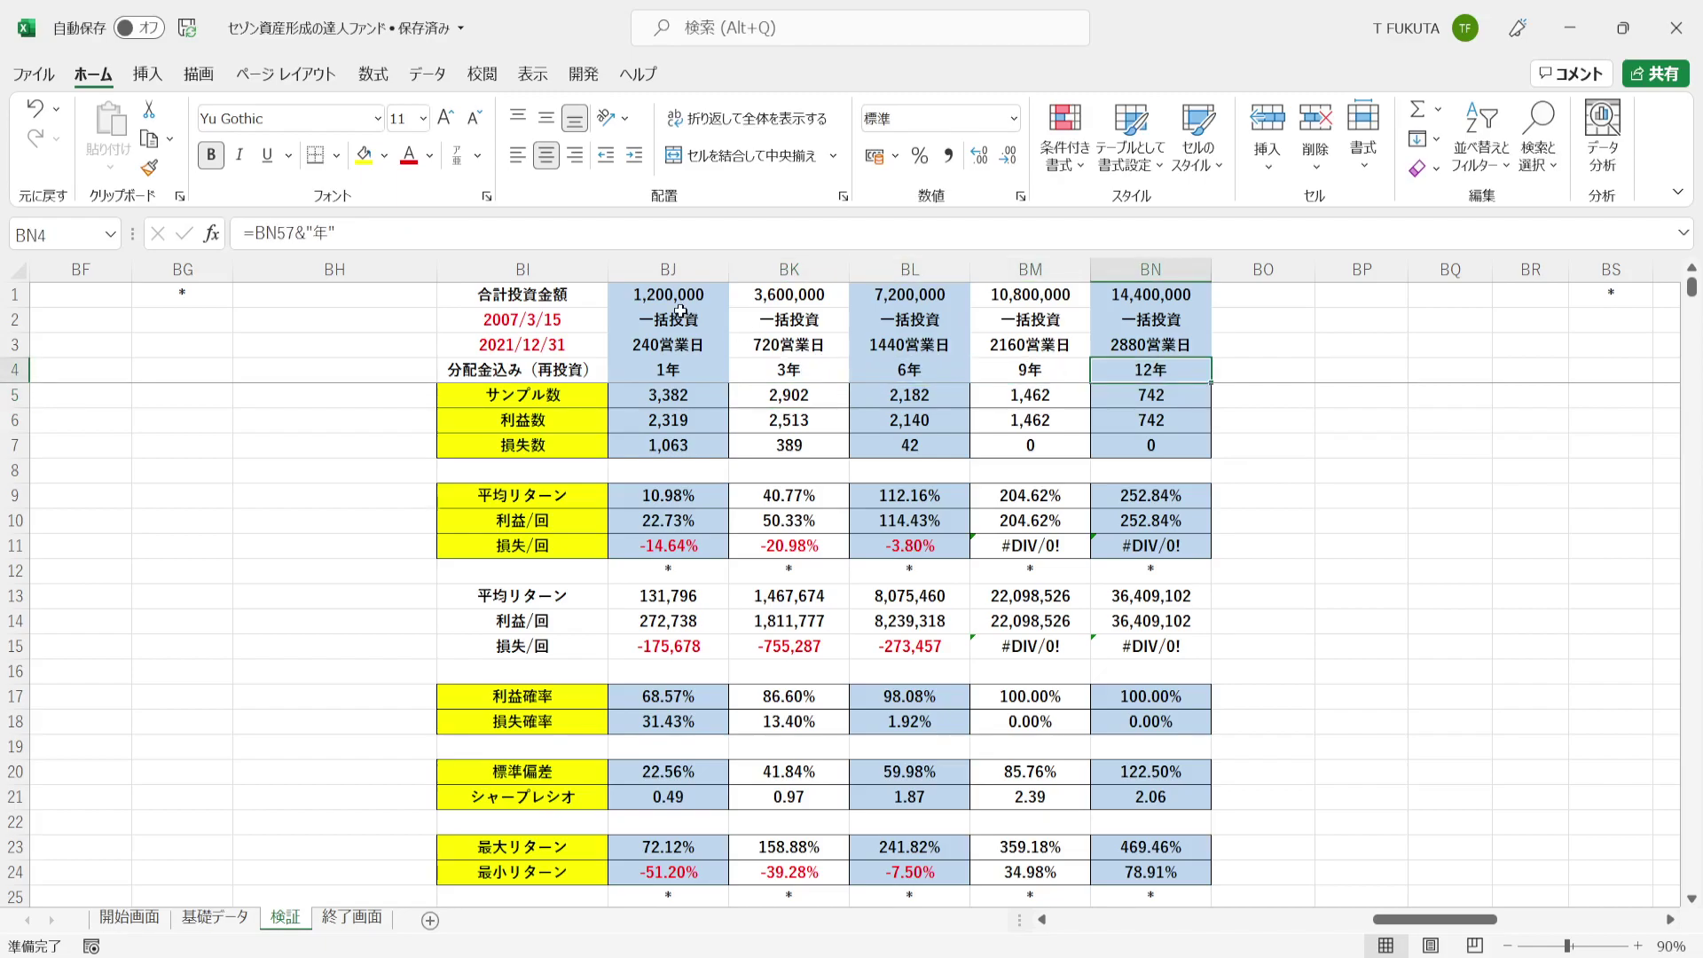
Compare the lump-sum 損失数 in BJ7:BL7 with those in BM7:BN7, and check the average return rates in BJ9:BN9
click(917, 267)
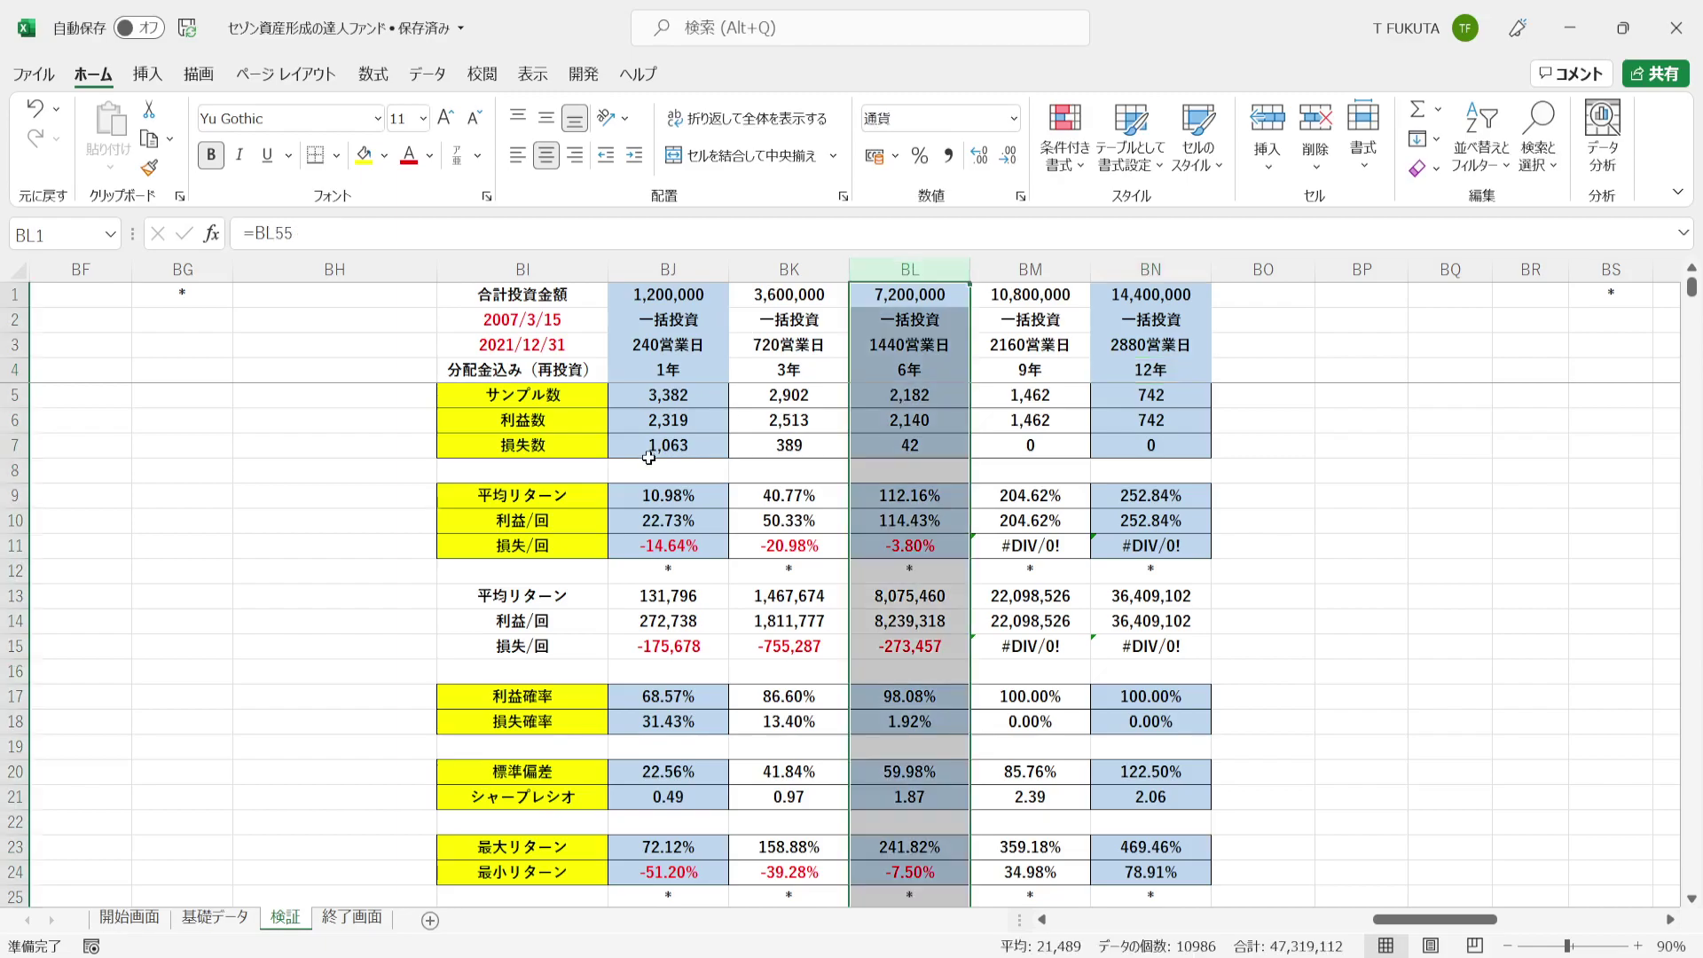
drag(704, 449, 897, 441)
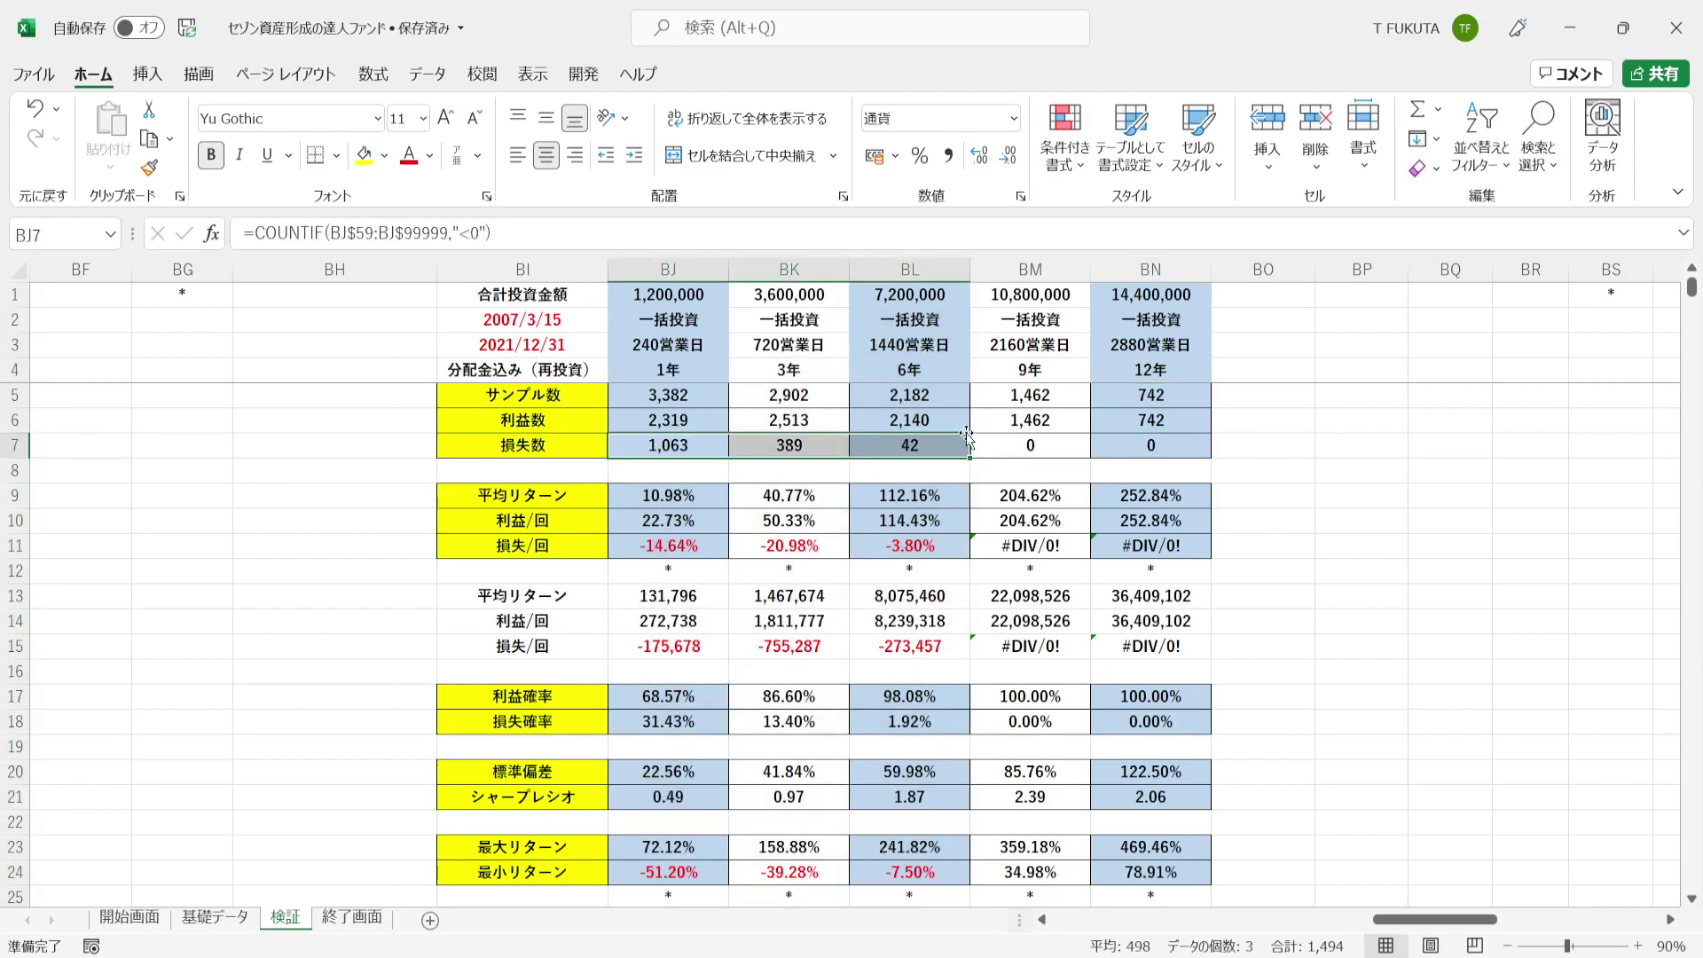
drag(990, 363, 1140, 365)
drag(999, 441, 1159, 439)
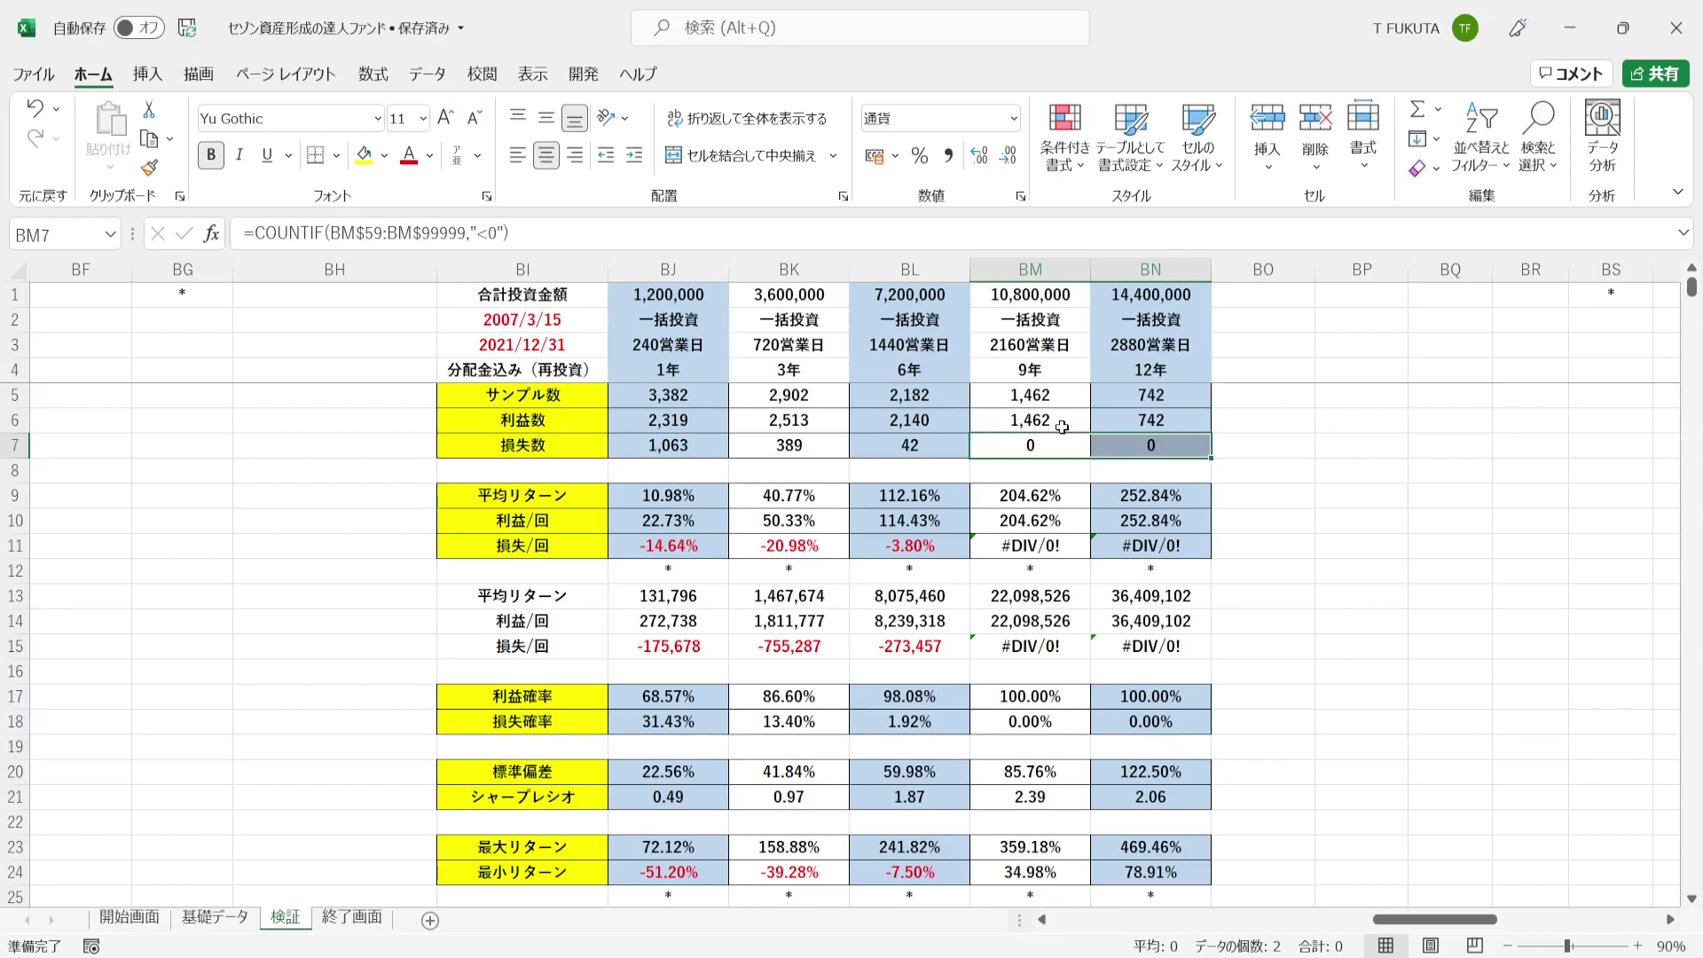
drag(701, 495, 1133, 487)
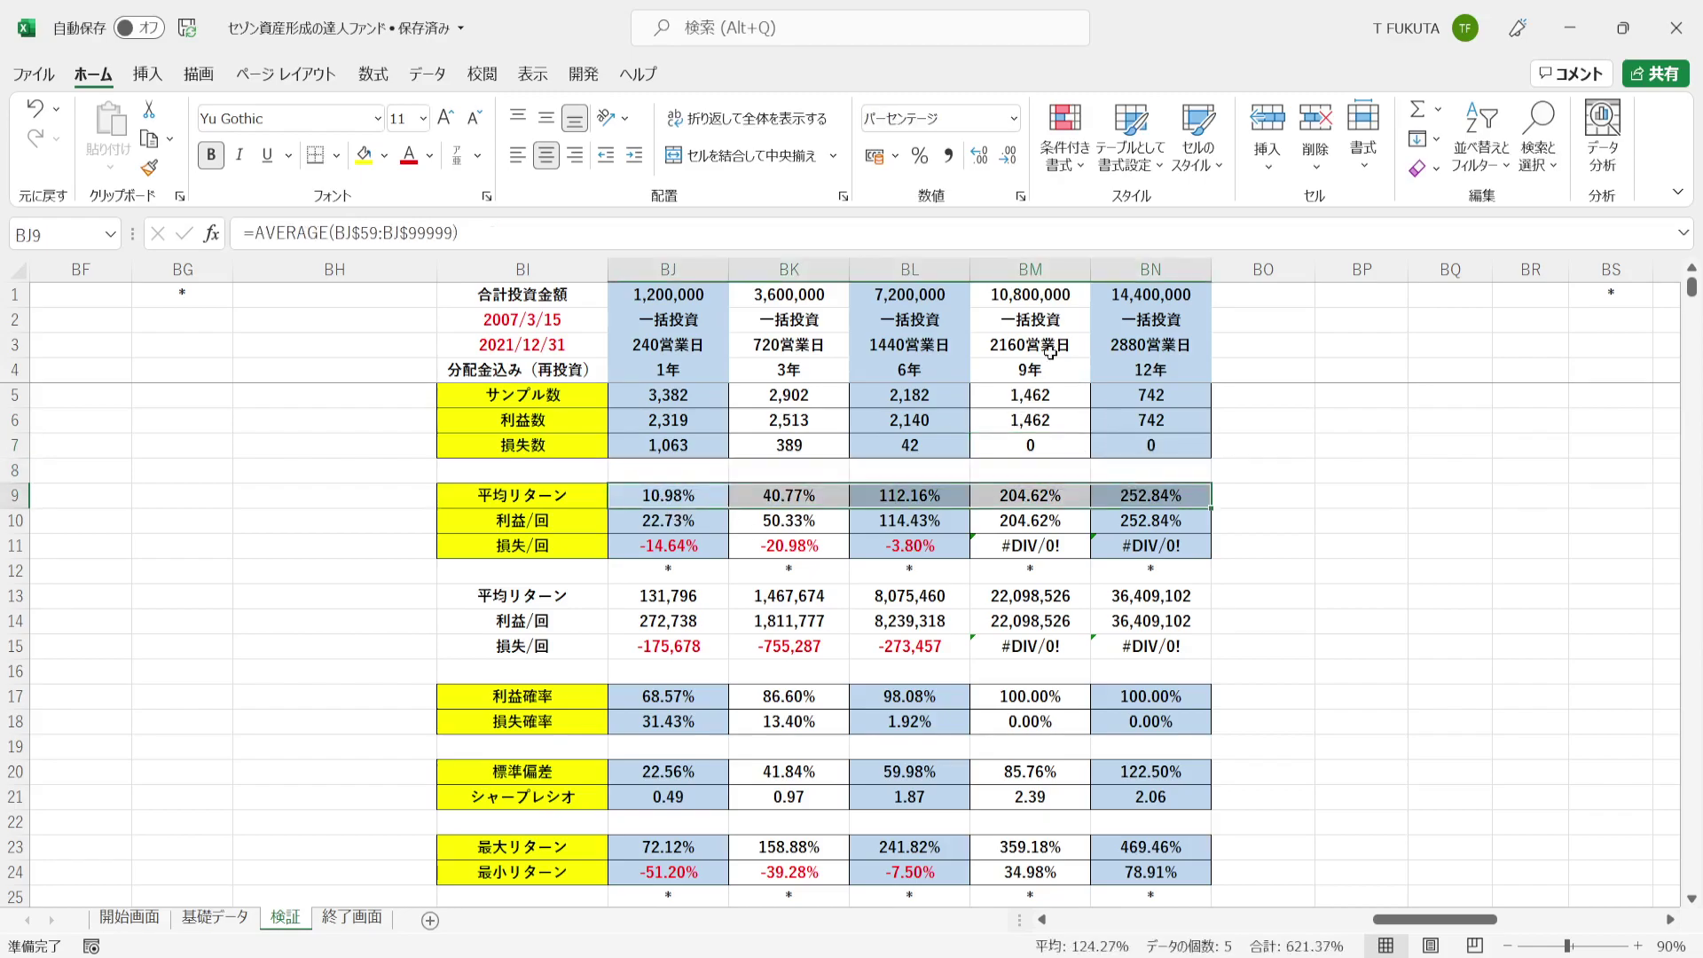
Focus on the 12年 lump-sum column BN, checking the average return rate in BN9, total investment in BN1 and average amount in BN13
click(1126, 267)
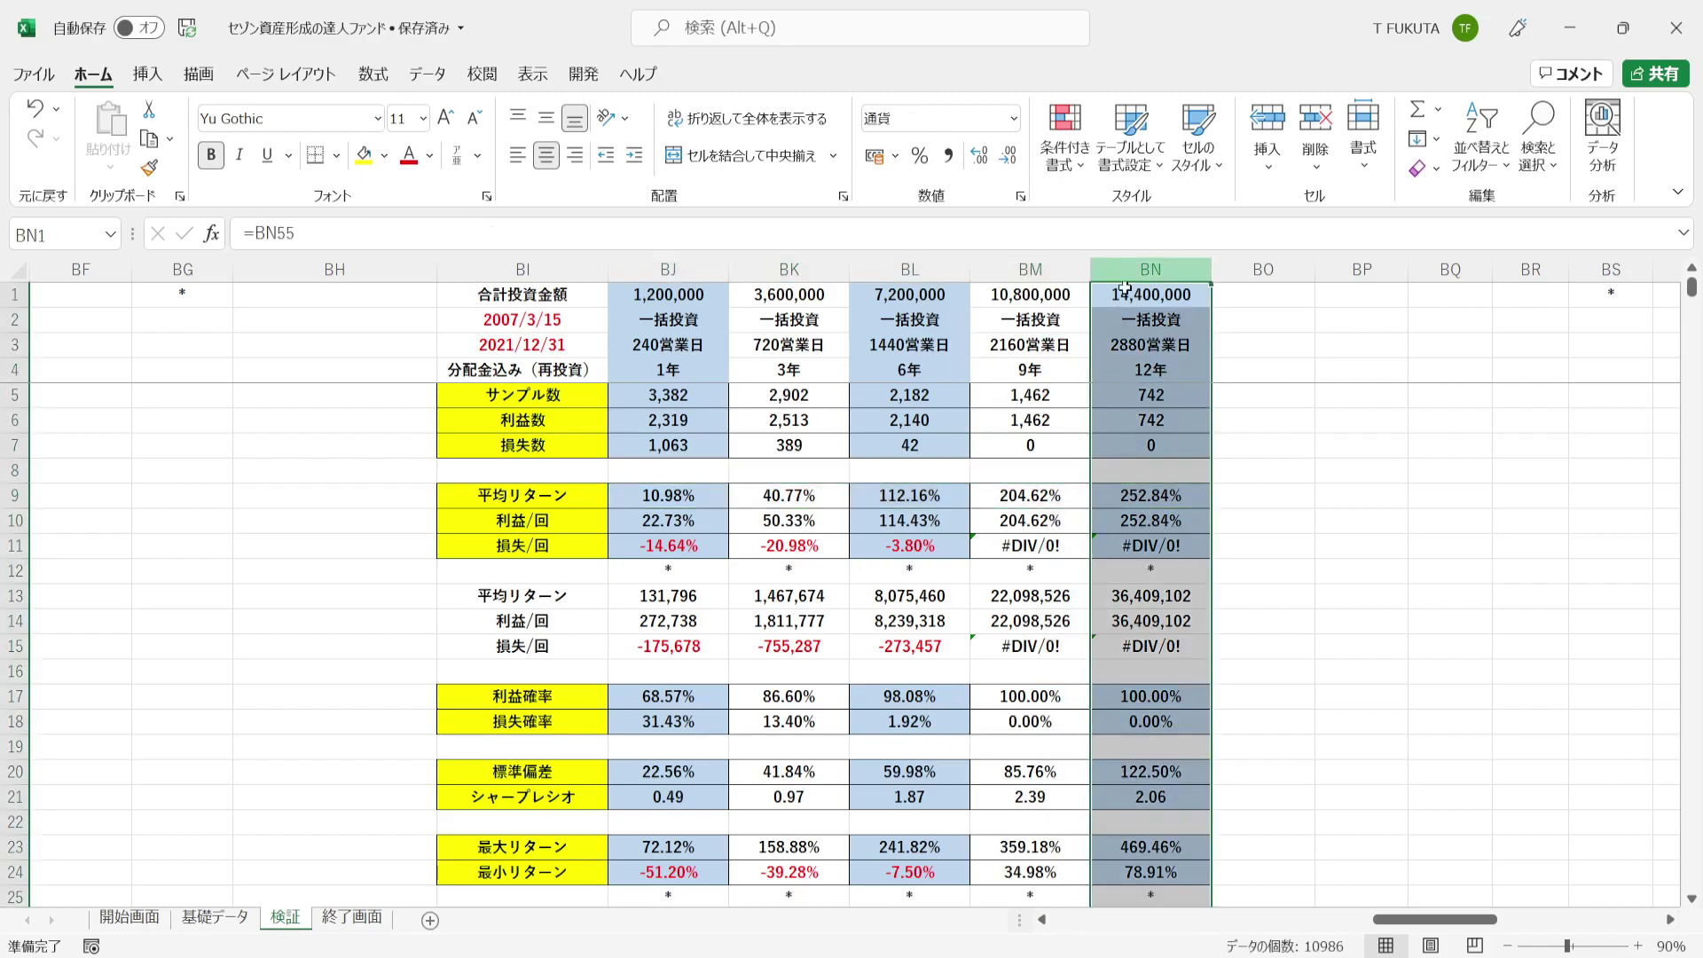
click(1103, 495)
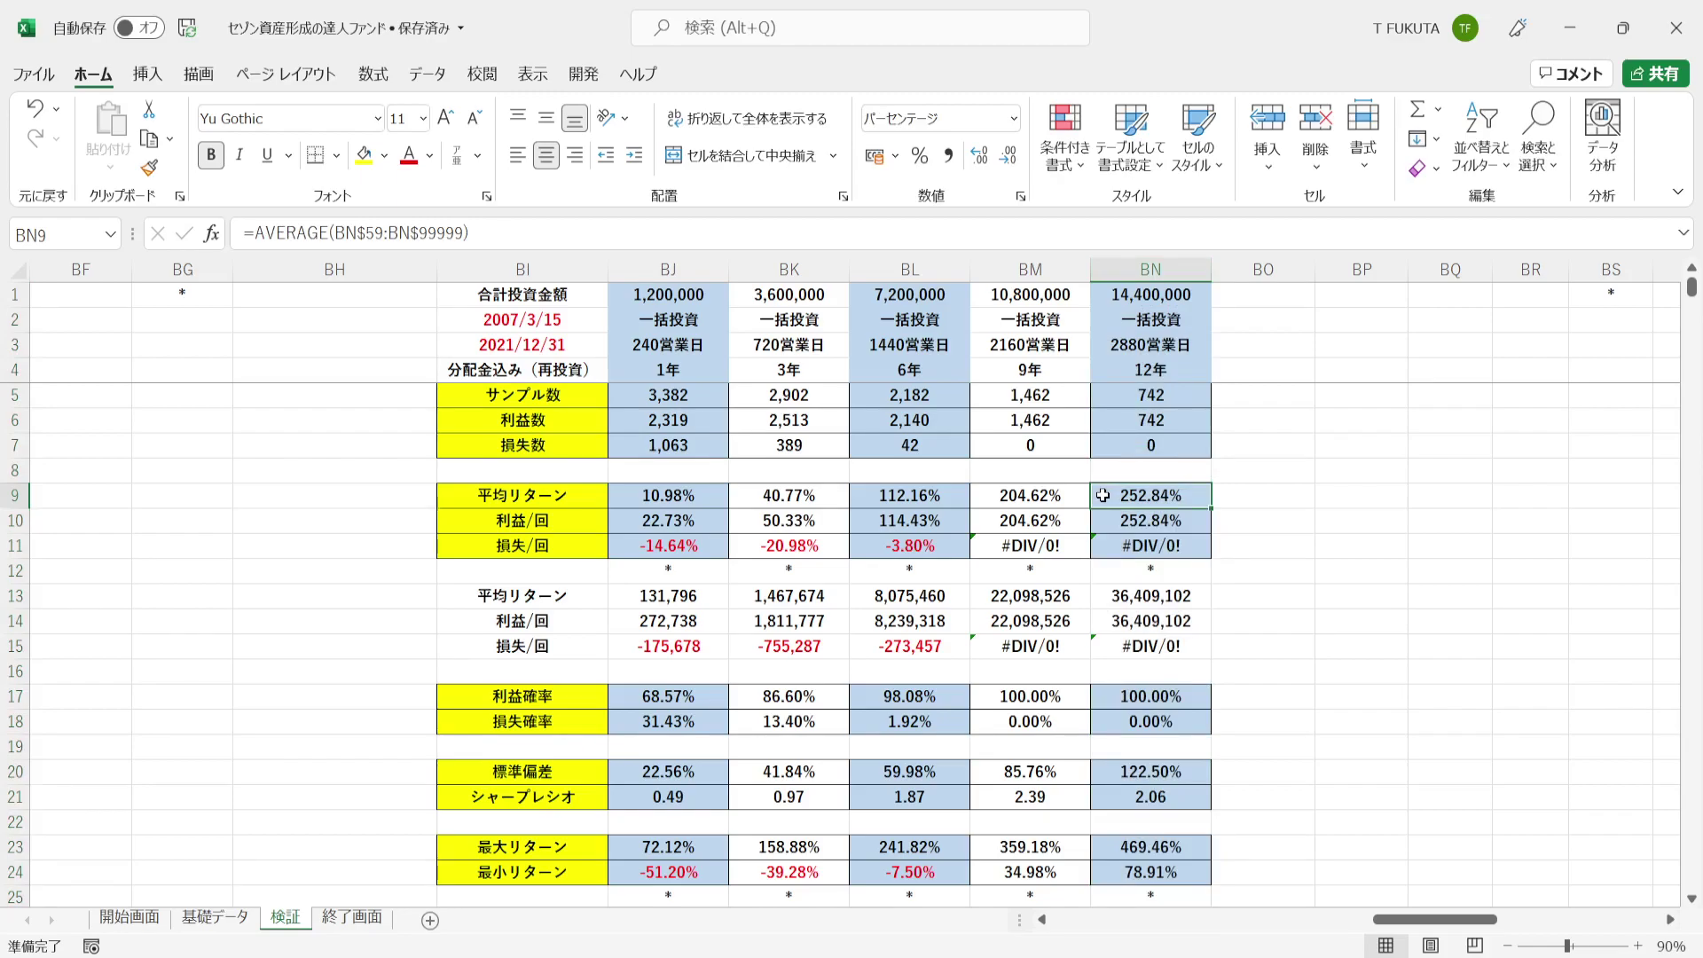
click(1101, 294)
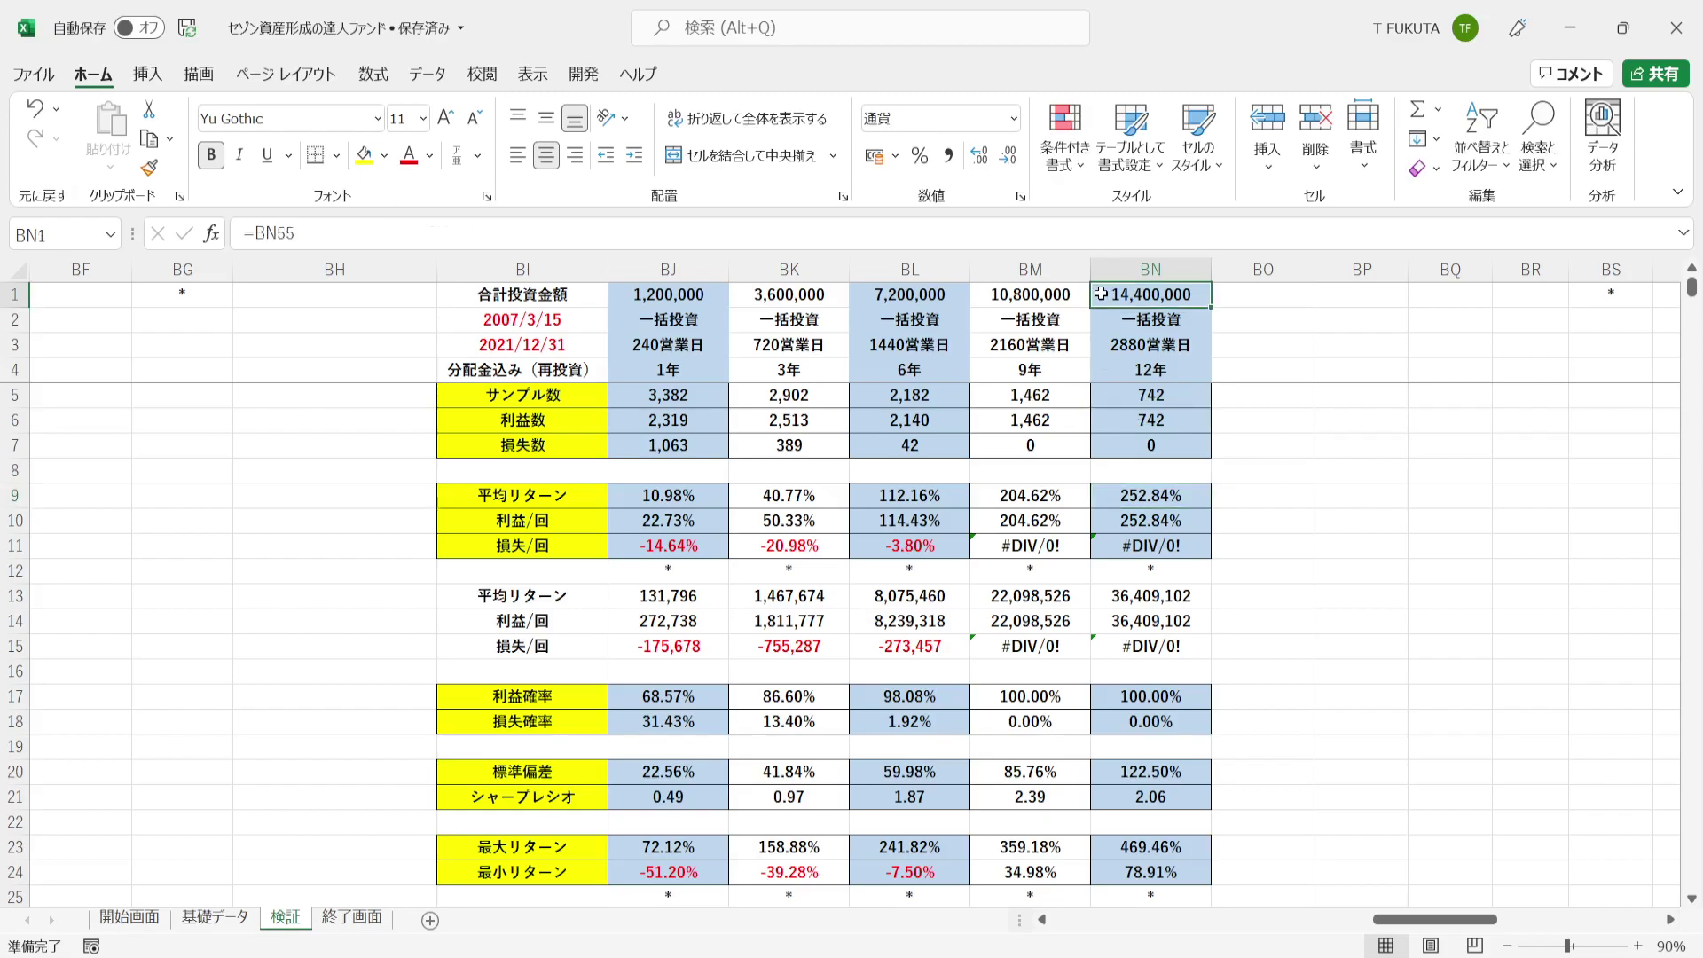
click(1096, 604)
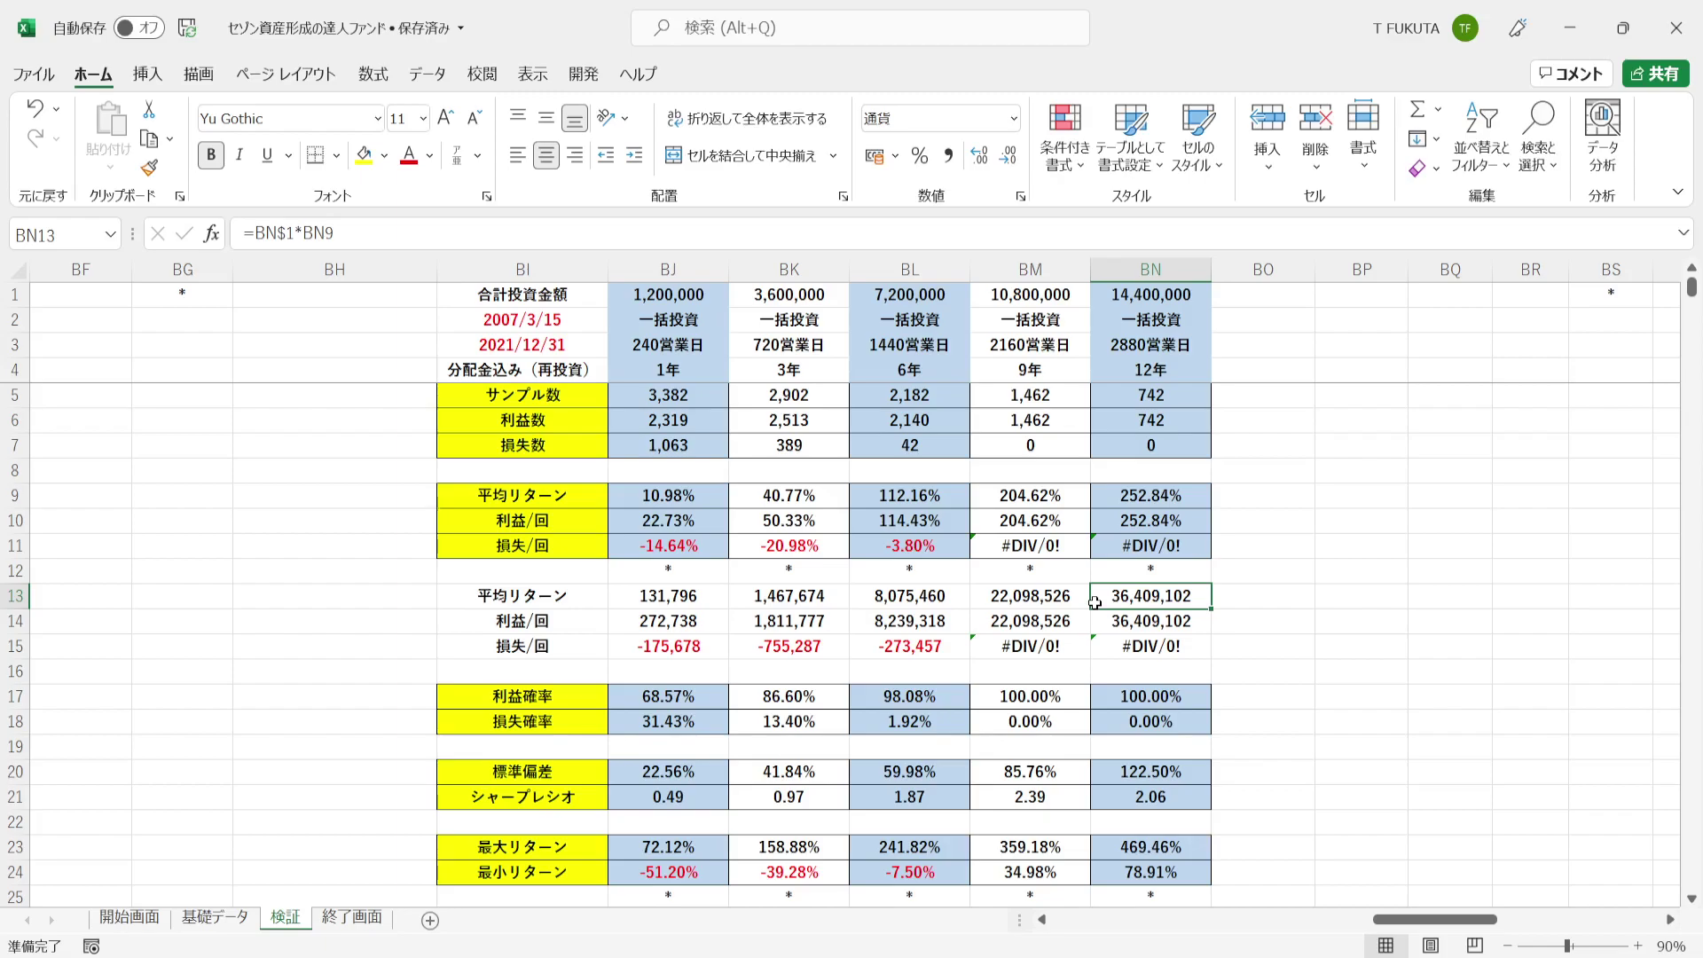
Examine the 12年 lump-sum maximum return rate in BN23 and minimum return rate in BN24
click(1100, 847)
key(Down)
key(Down)
key(Down)
key(Down)
key(Down)
key(Down)
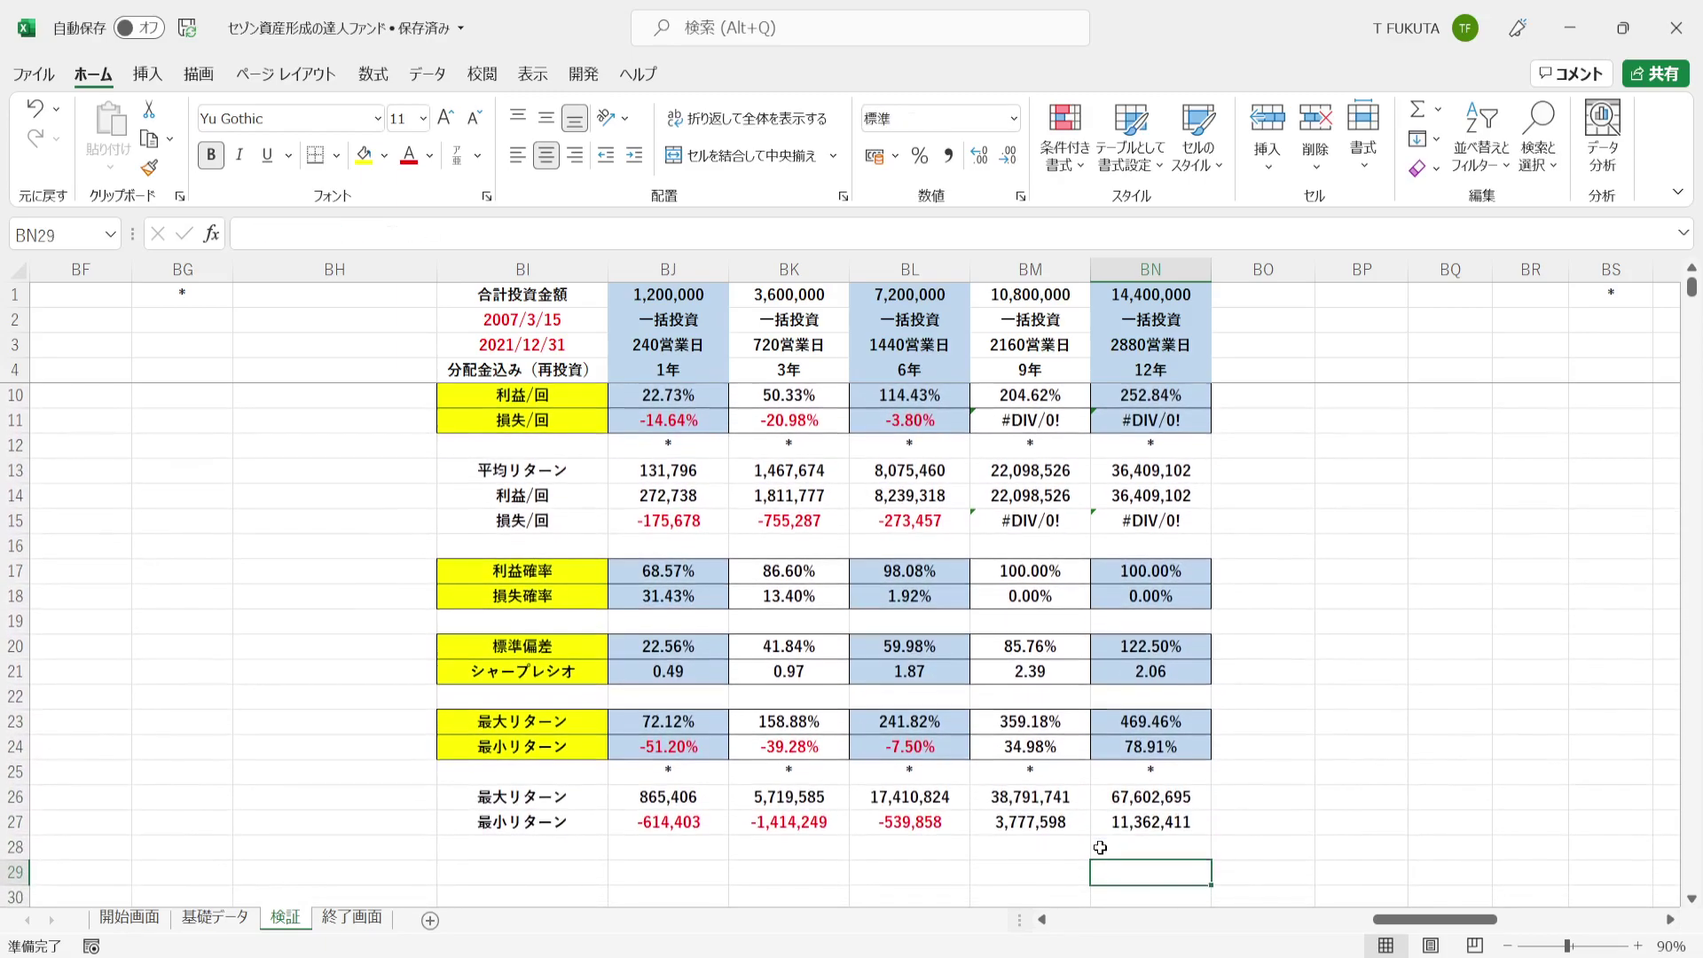
click(1102, 726)
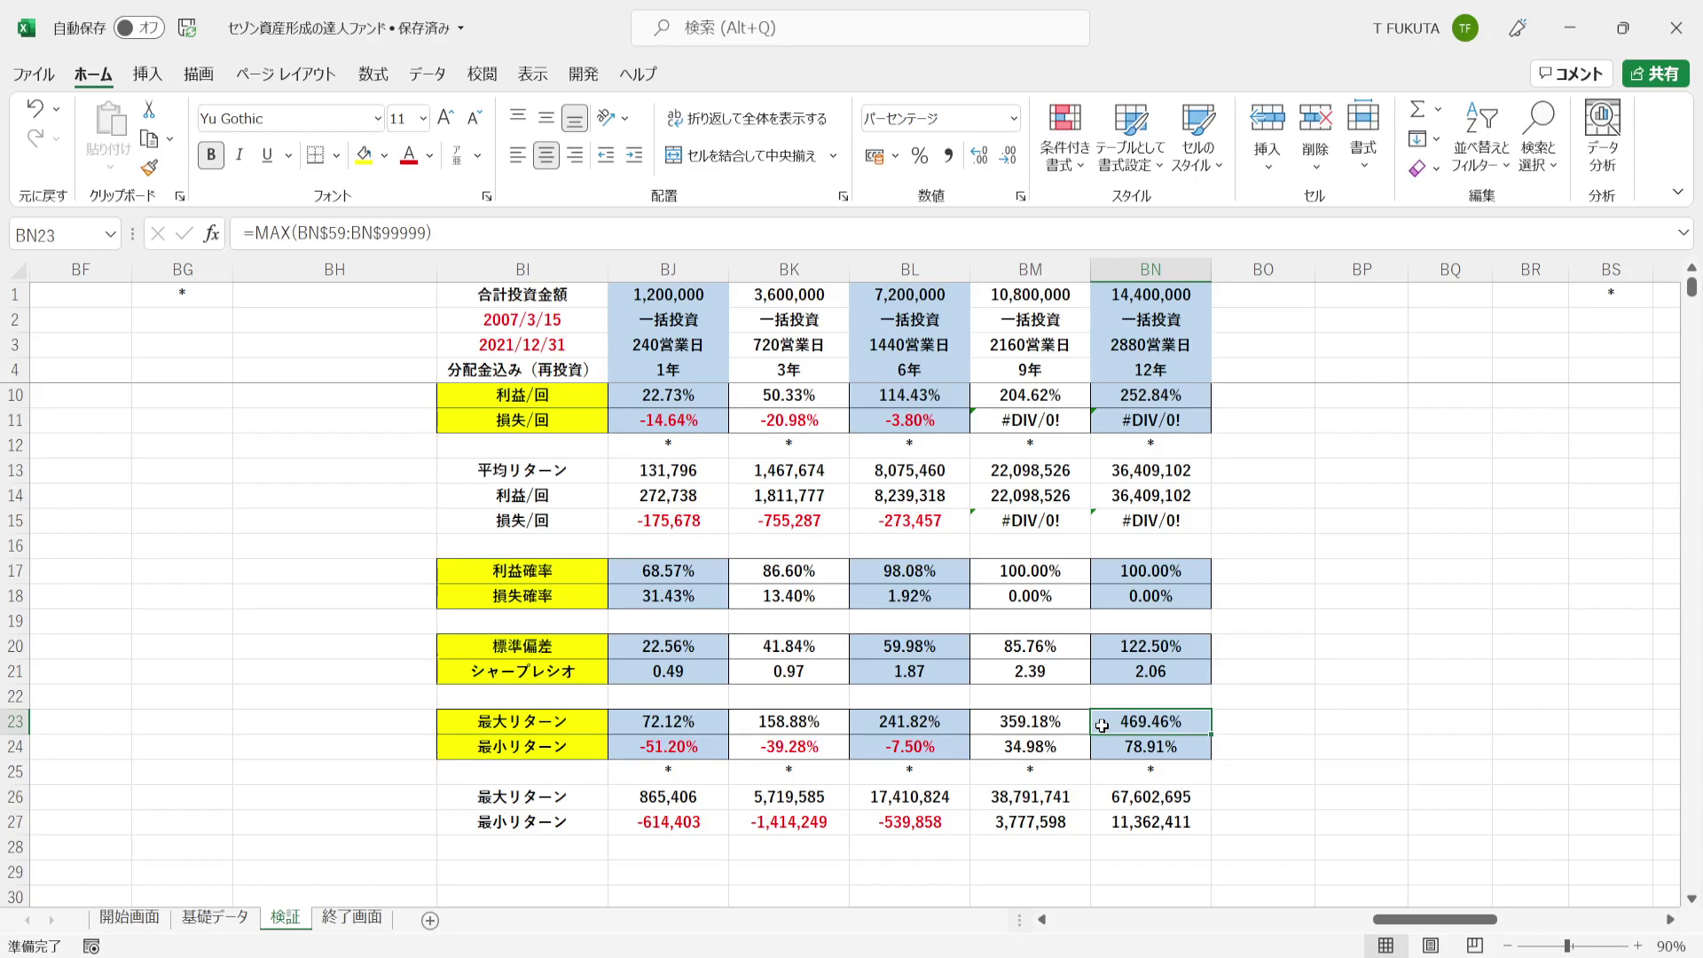
click(1102, 752)
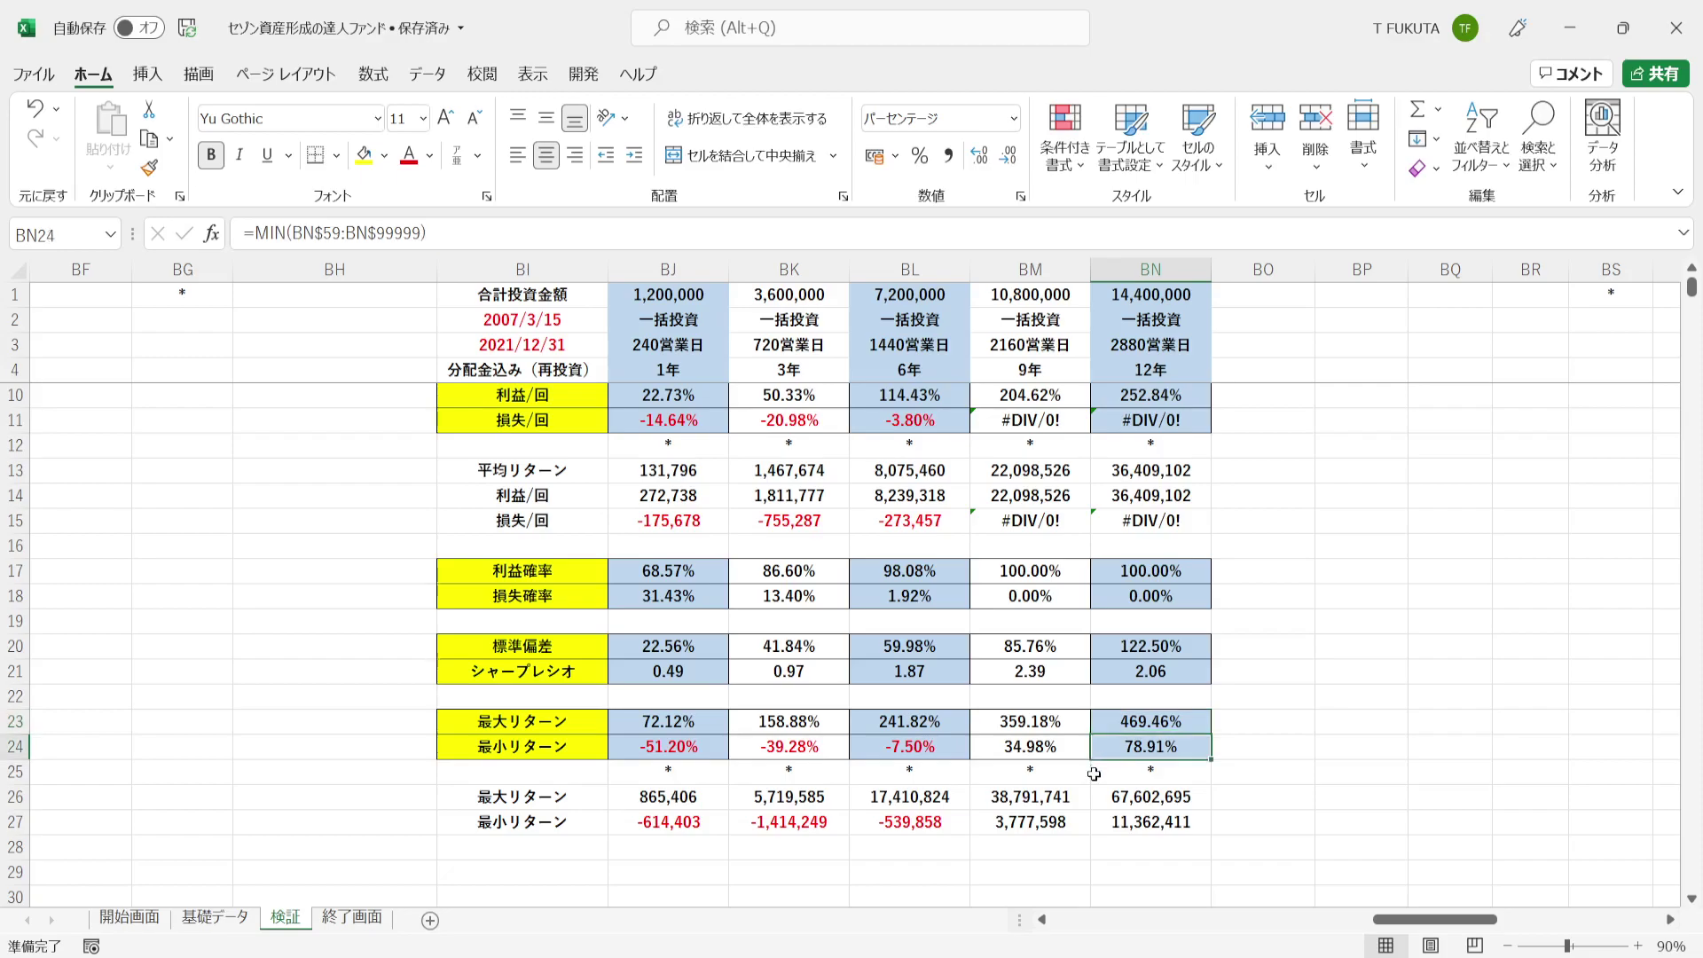
Check the 12年 lump-sum maximum and minimum amounts in BN26:BN27 against the total investment in BN1, and return to BN5
click(1098, 800)
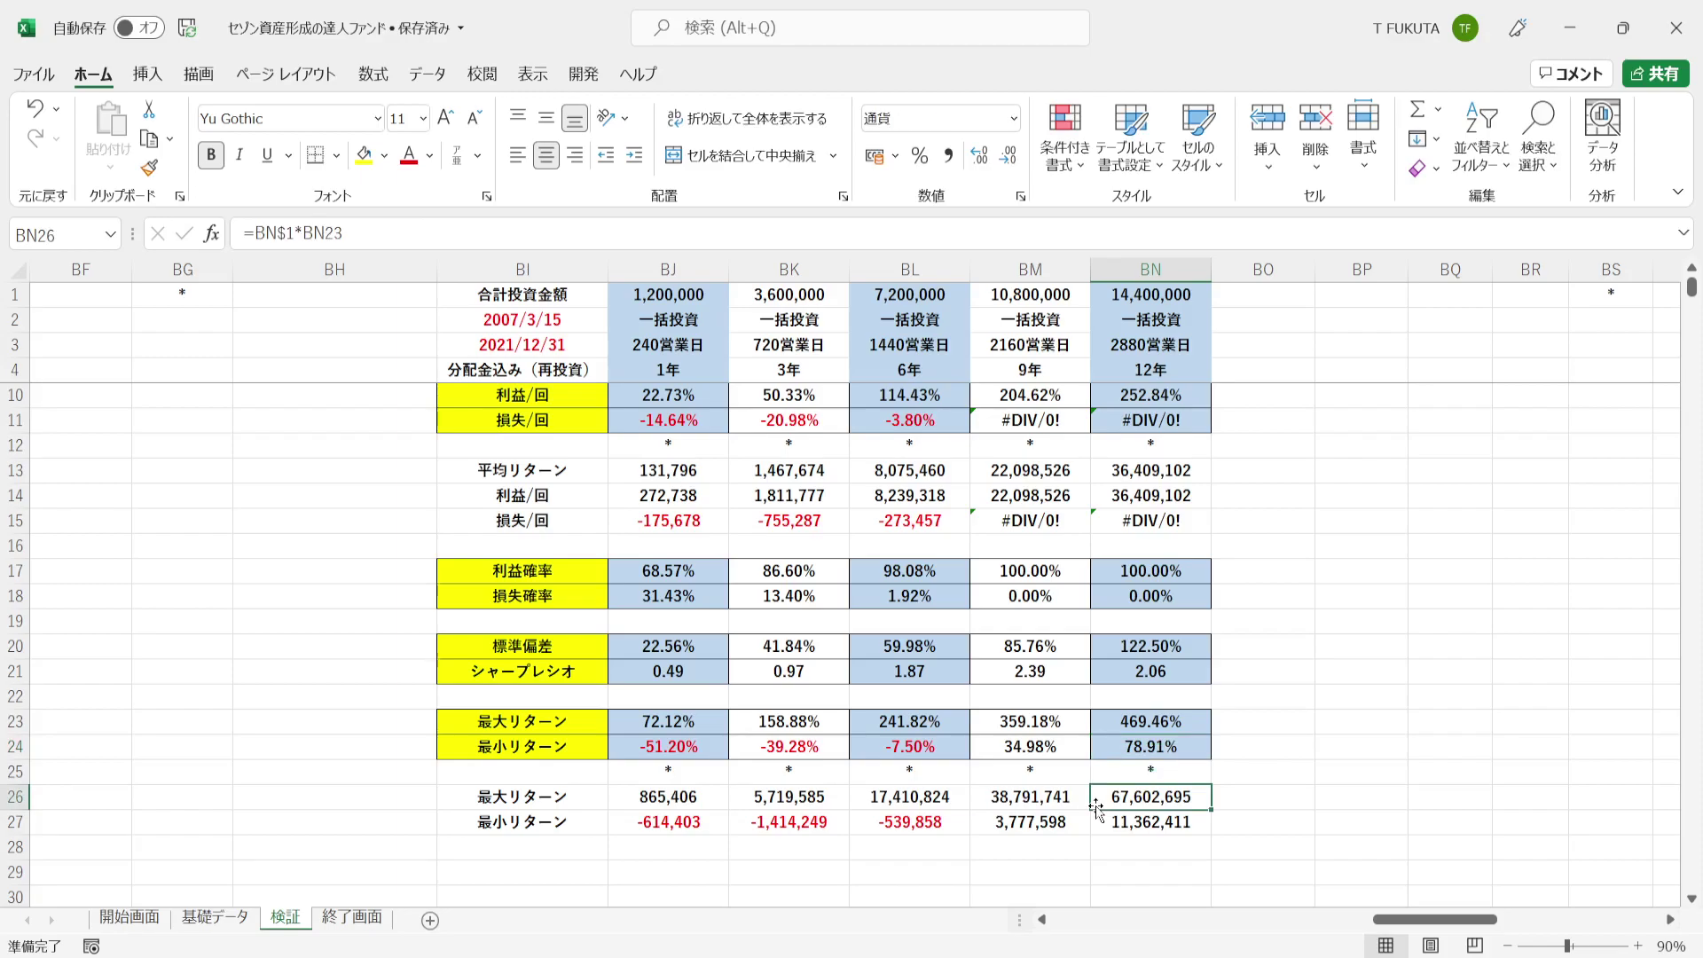
key(Up)
key(Up)
key(Up)
click(1101, 296)
click(1096, 804)
click(1097, 824)
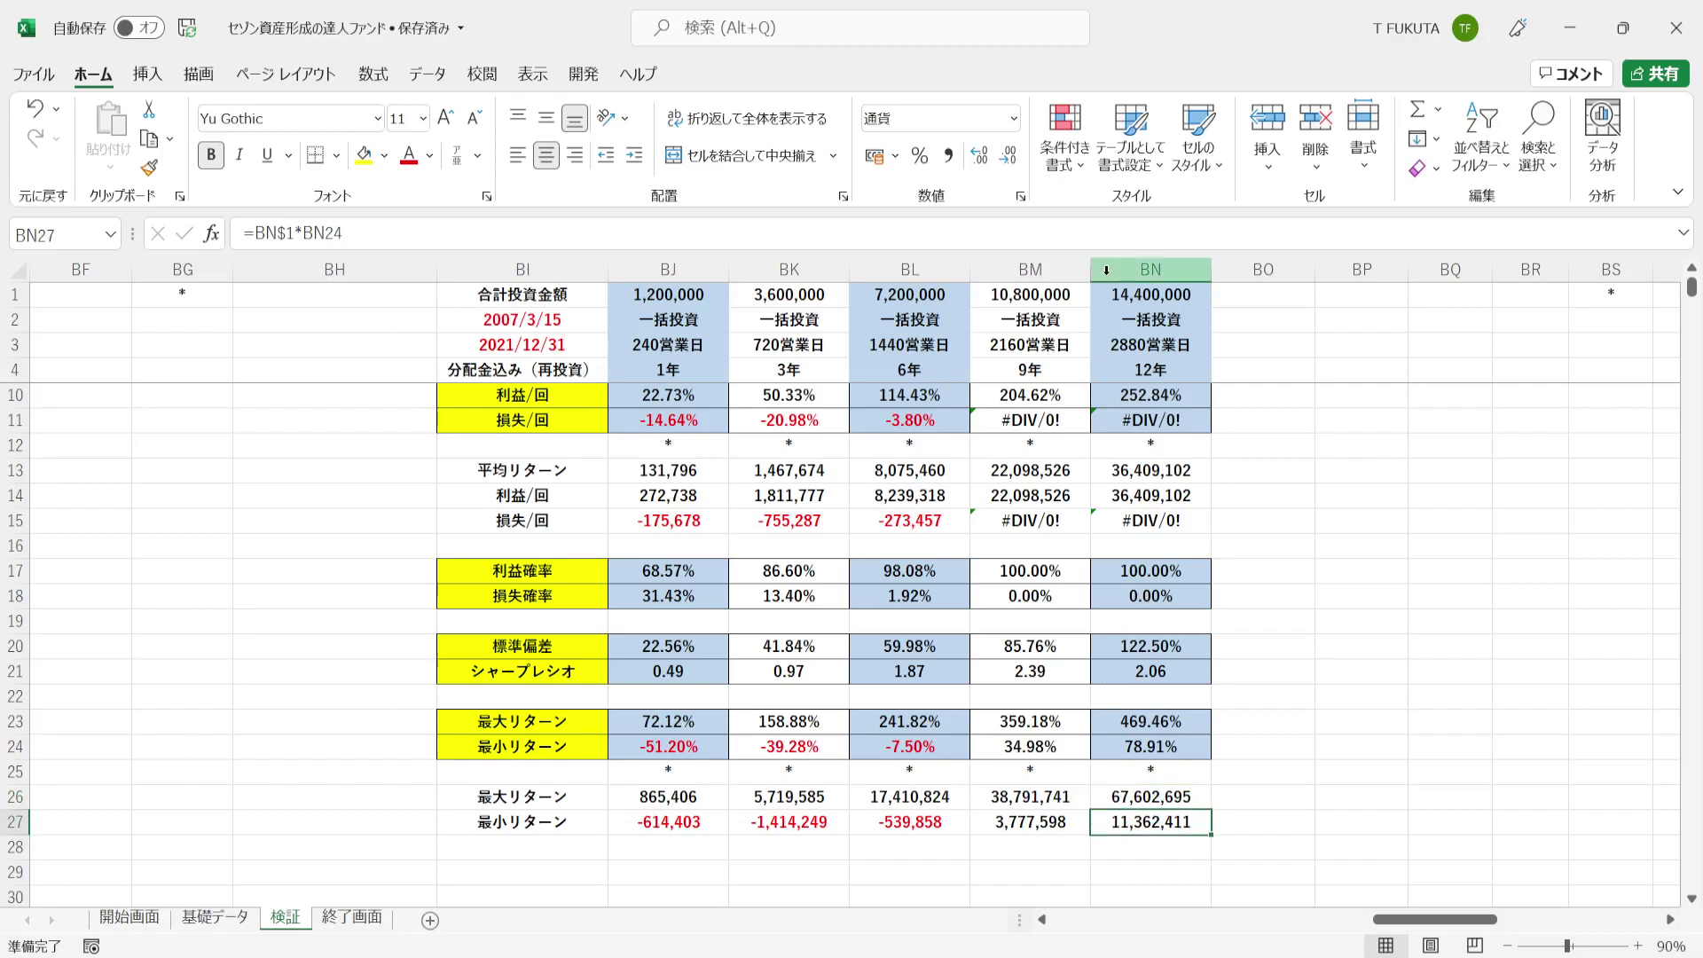
key(ctrl+z)
key(ctrl+z)
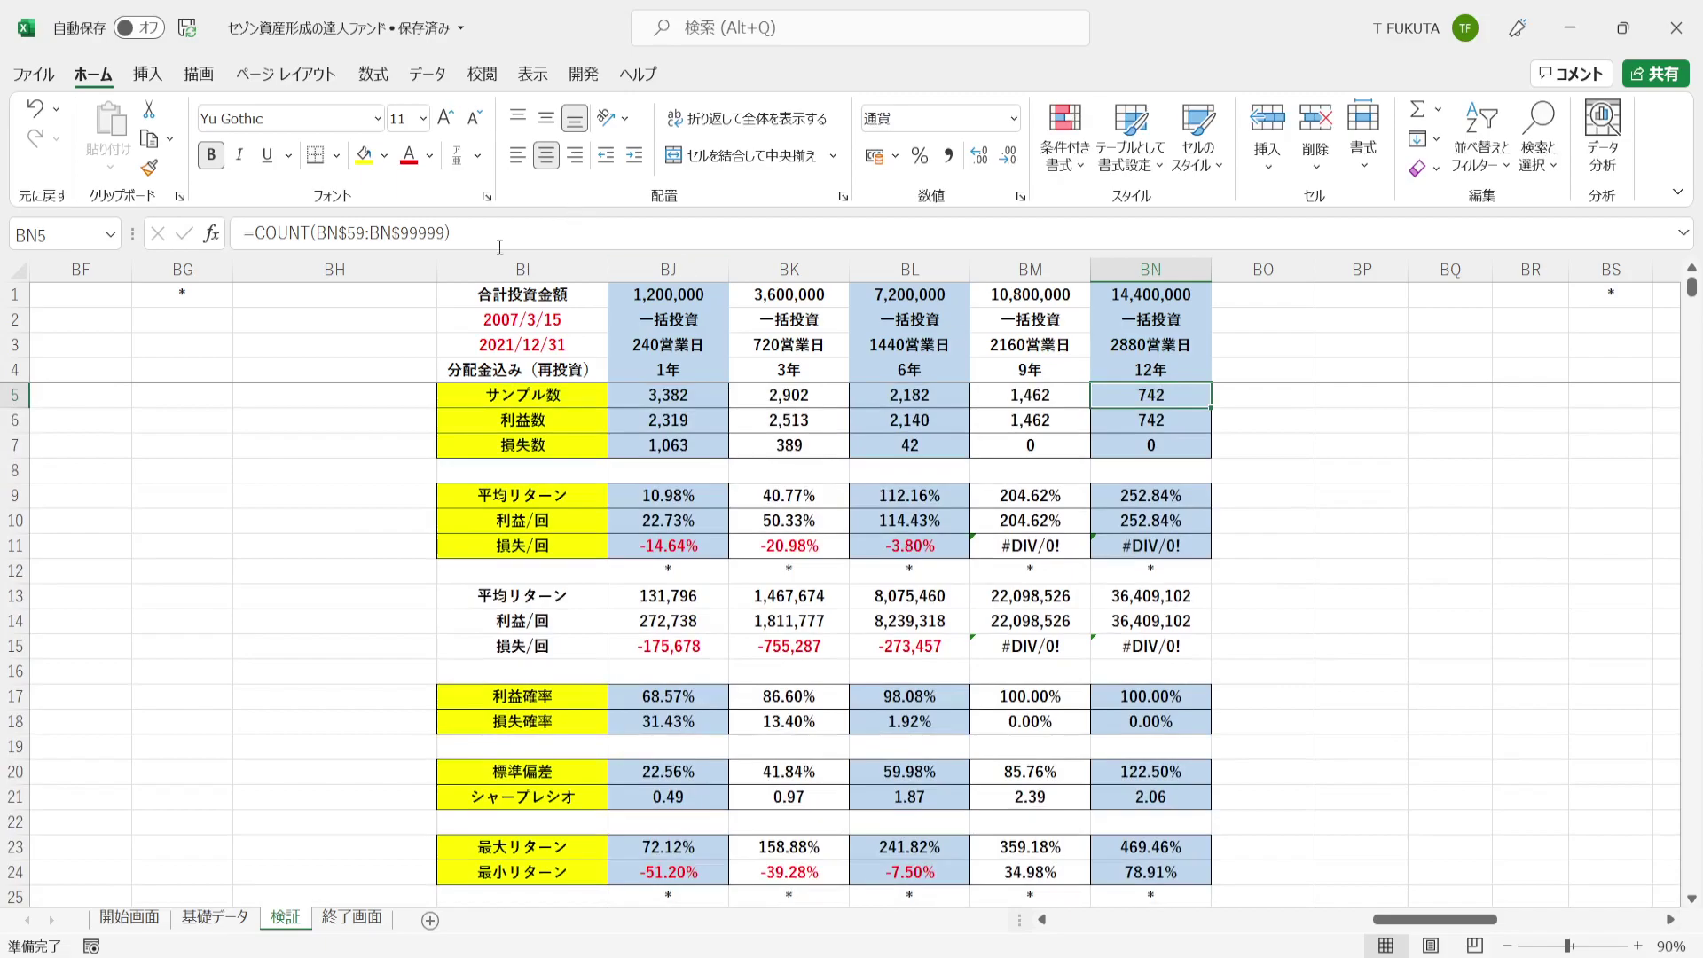
Go to the 積立÷一括 comparison table at AV31:BB43 and review its 平均リターン, 標準偏差 and シャープレシオ labels
click(343, 291)
key(ctrl+Left)
key(ctrl+Left)
key(ctrl+Left)
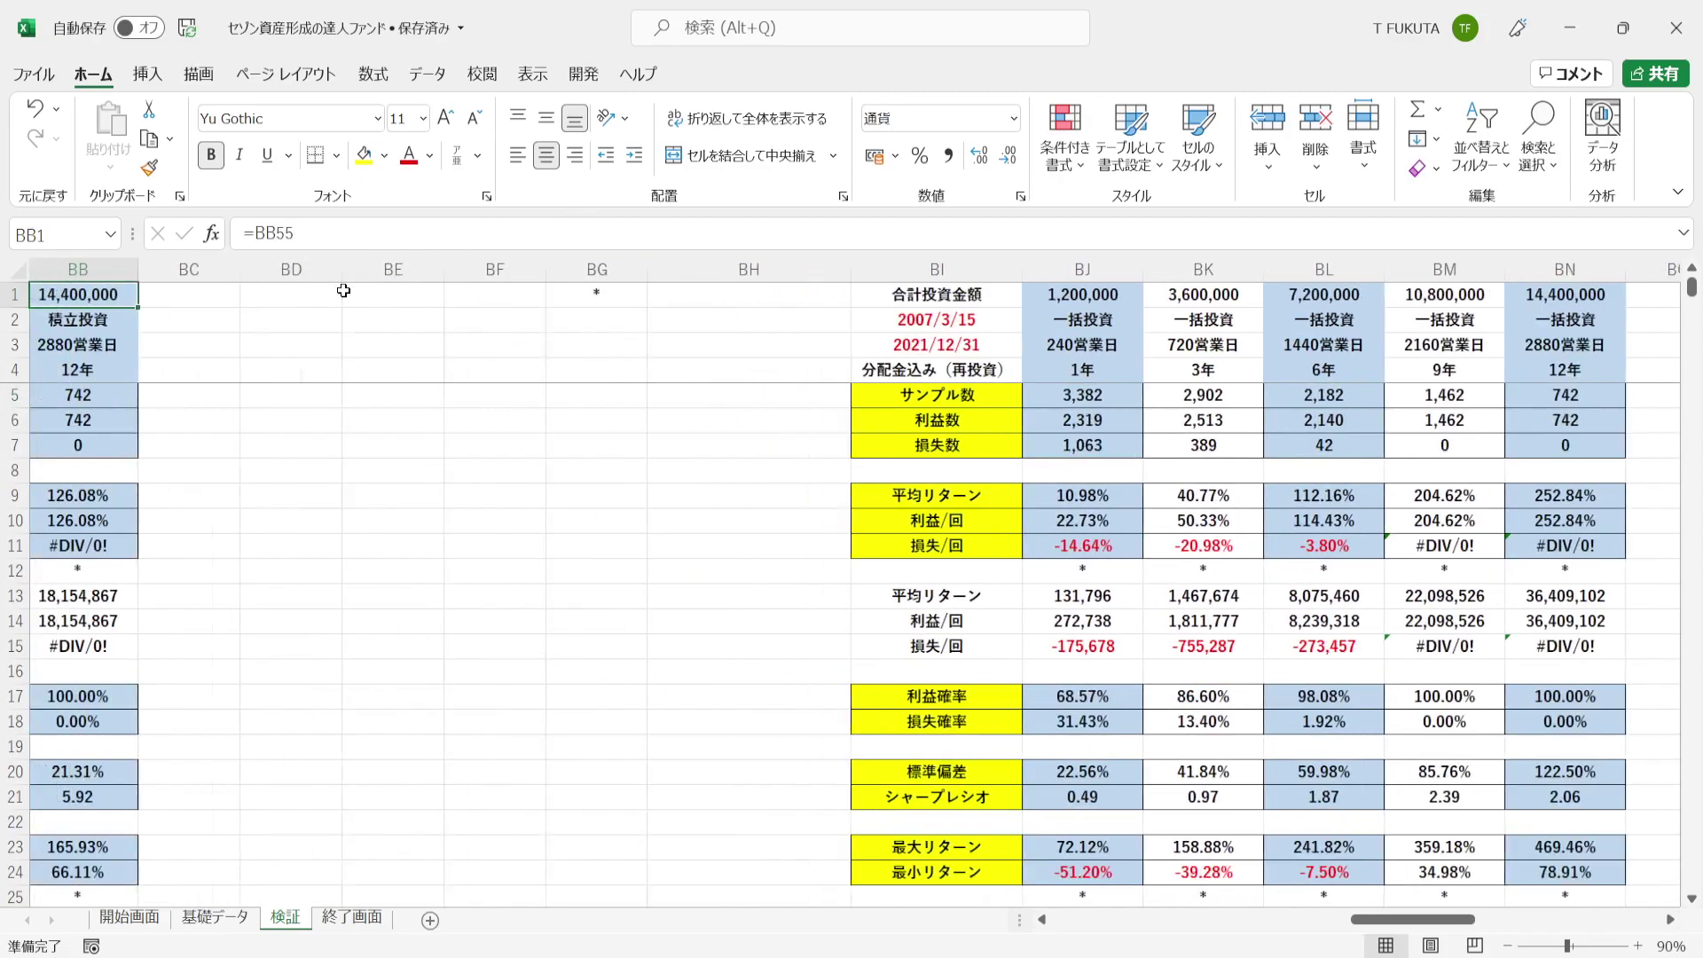
key(ctrl+Left)
key(ctrl+Down)
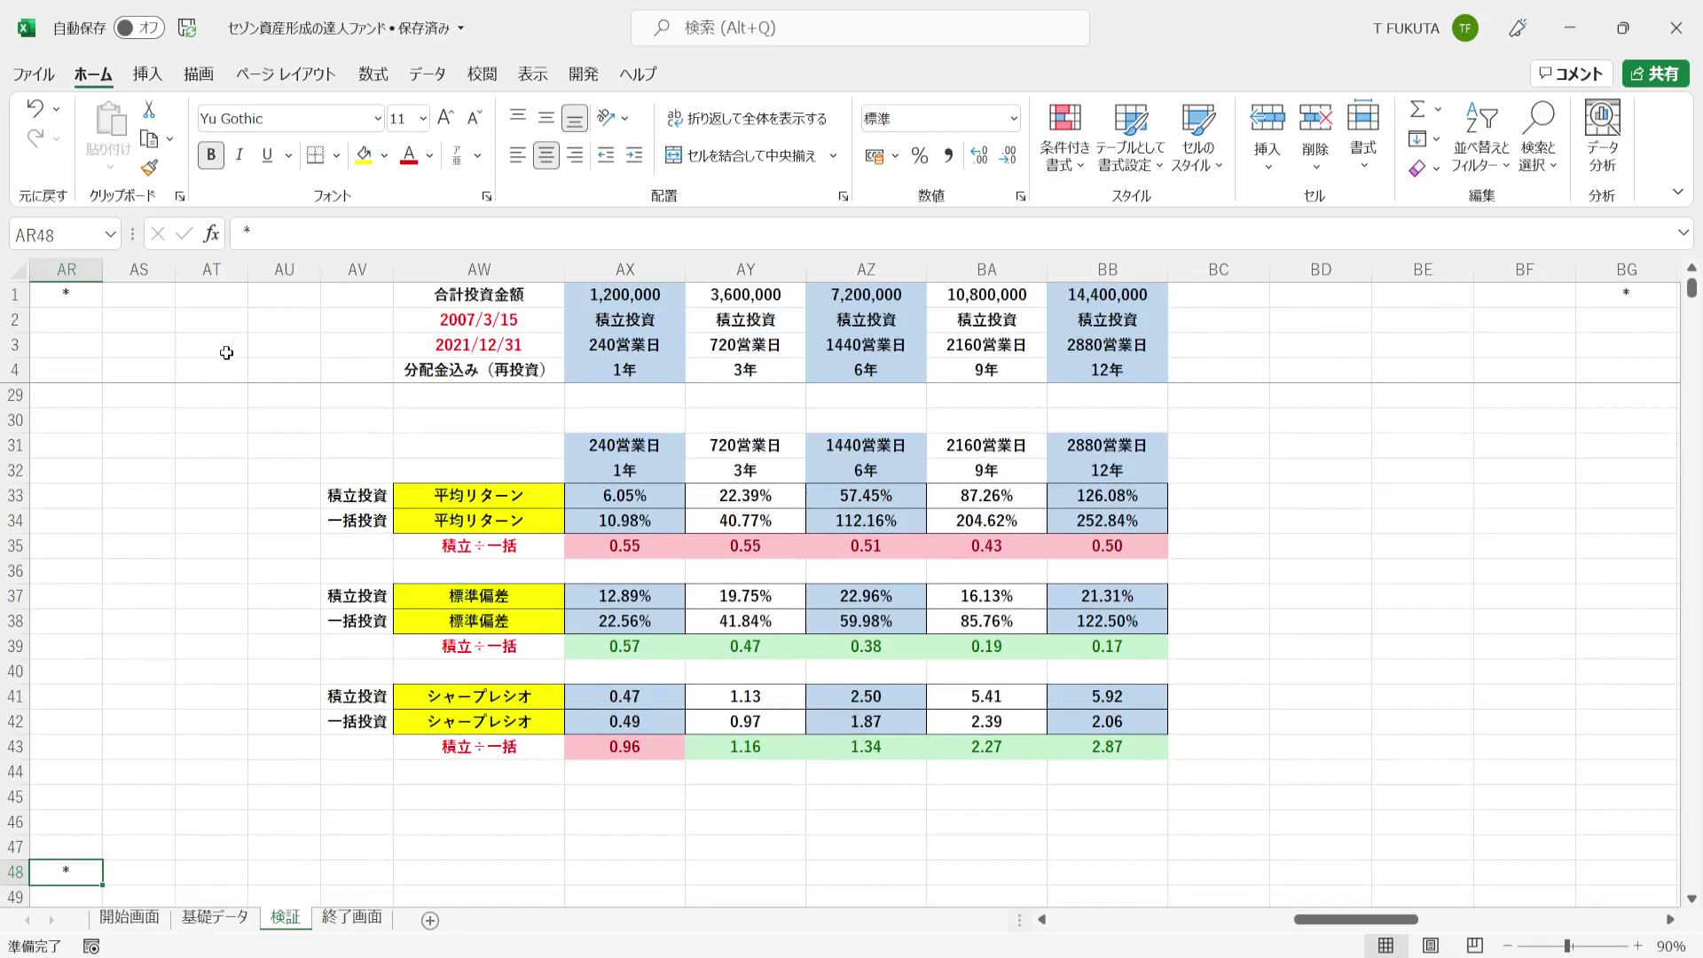
click(537, 494)
click(548, 595)
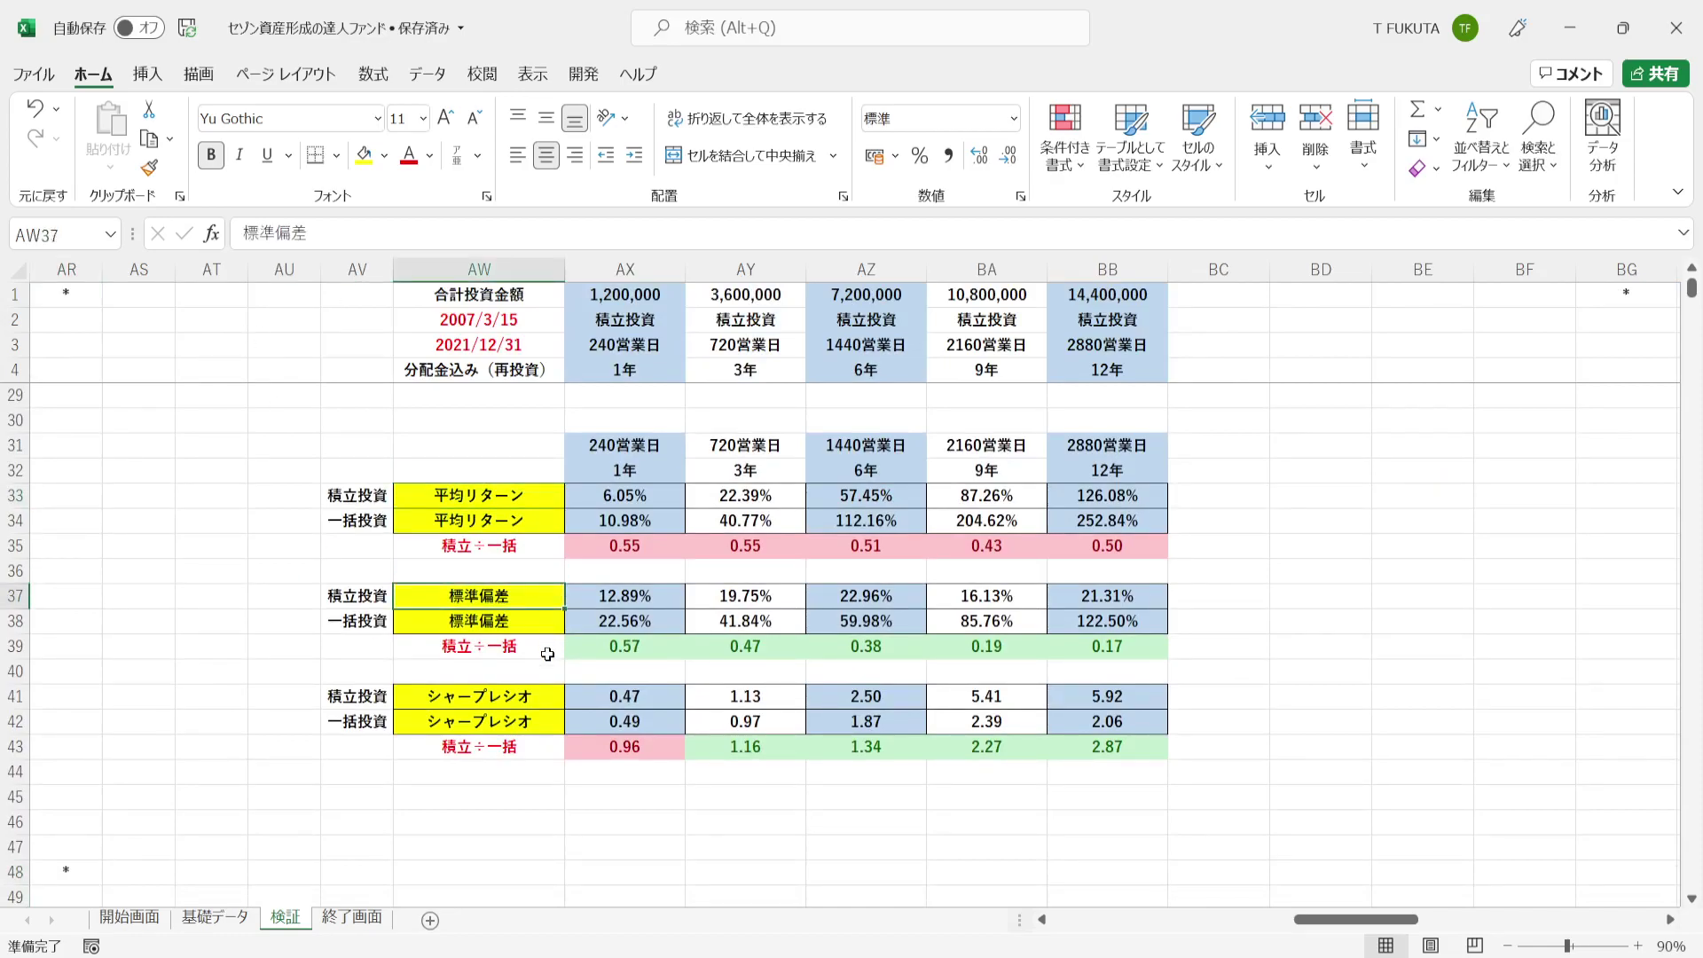
click(542, 696)
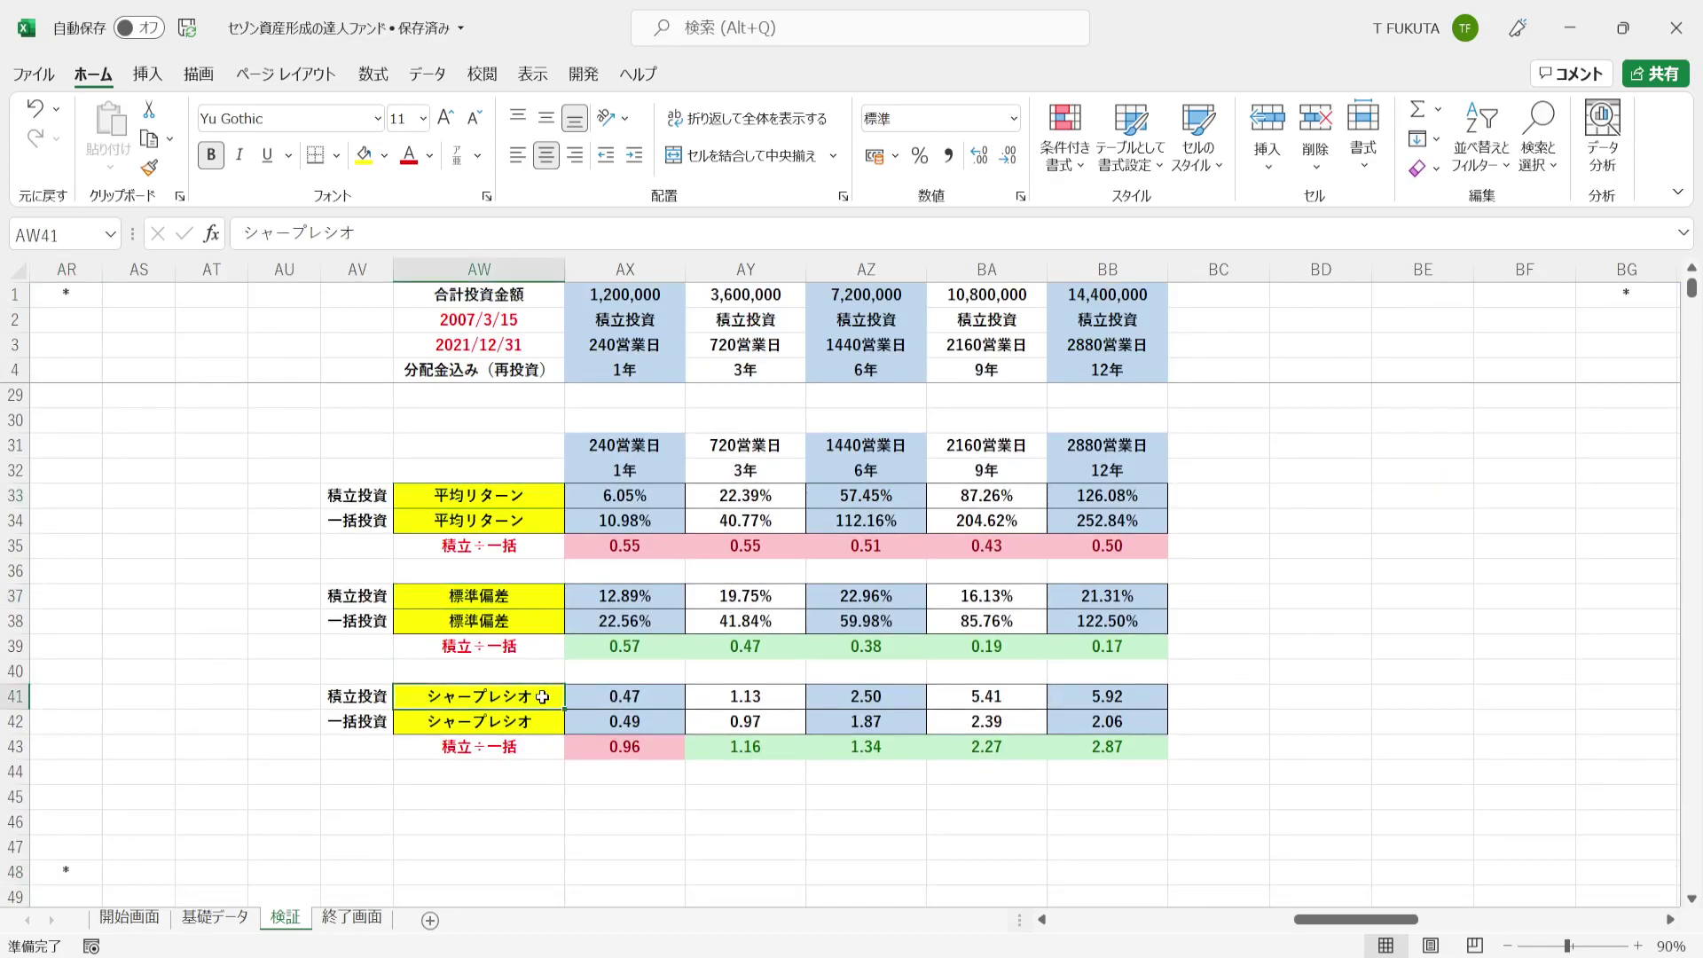
Examine the 平均リターン comparison, checking the 積立÷一括 ratios for all periods in AX35:BB35
click(549, 501)
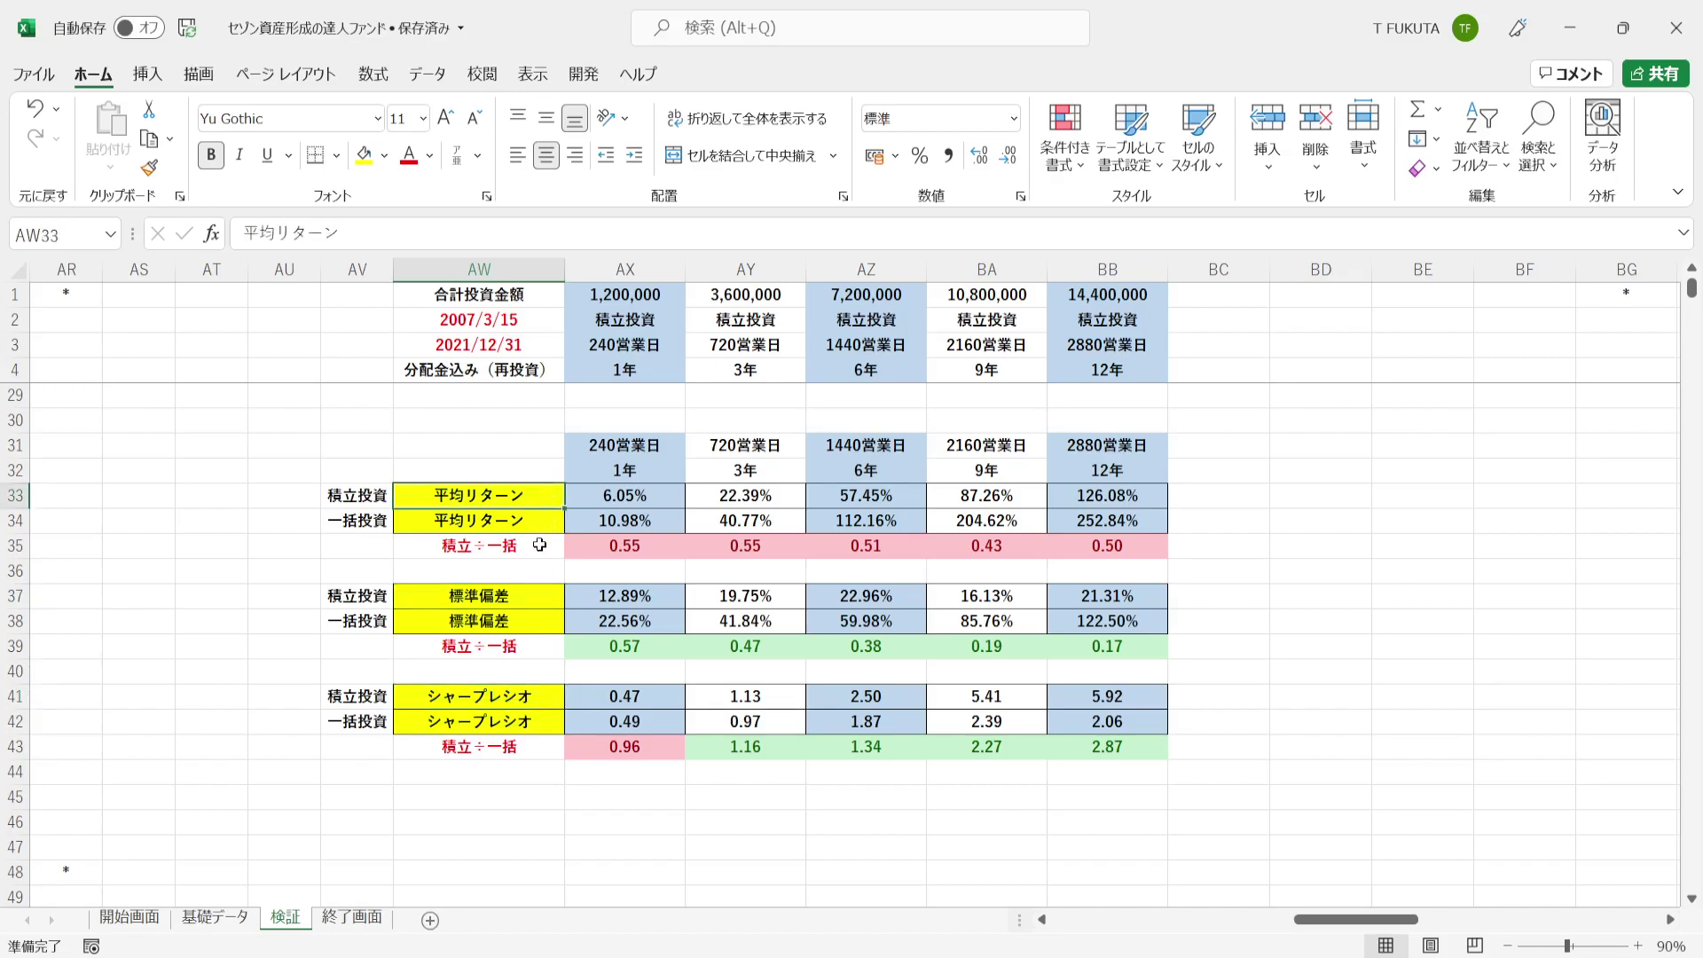
drag(556, 545, 615, 548)
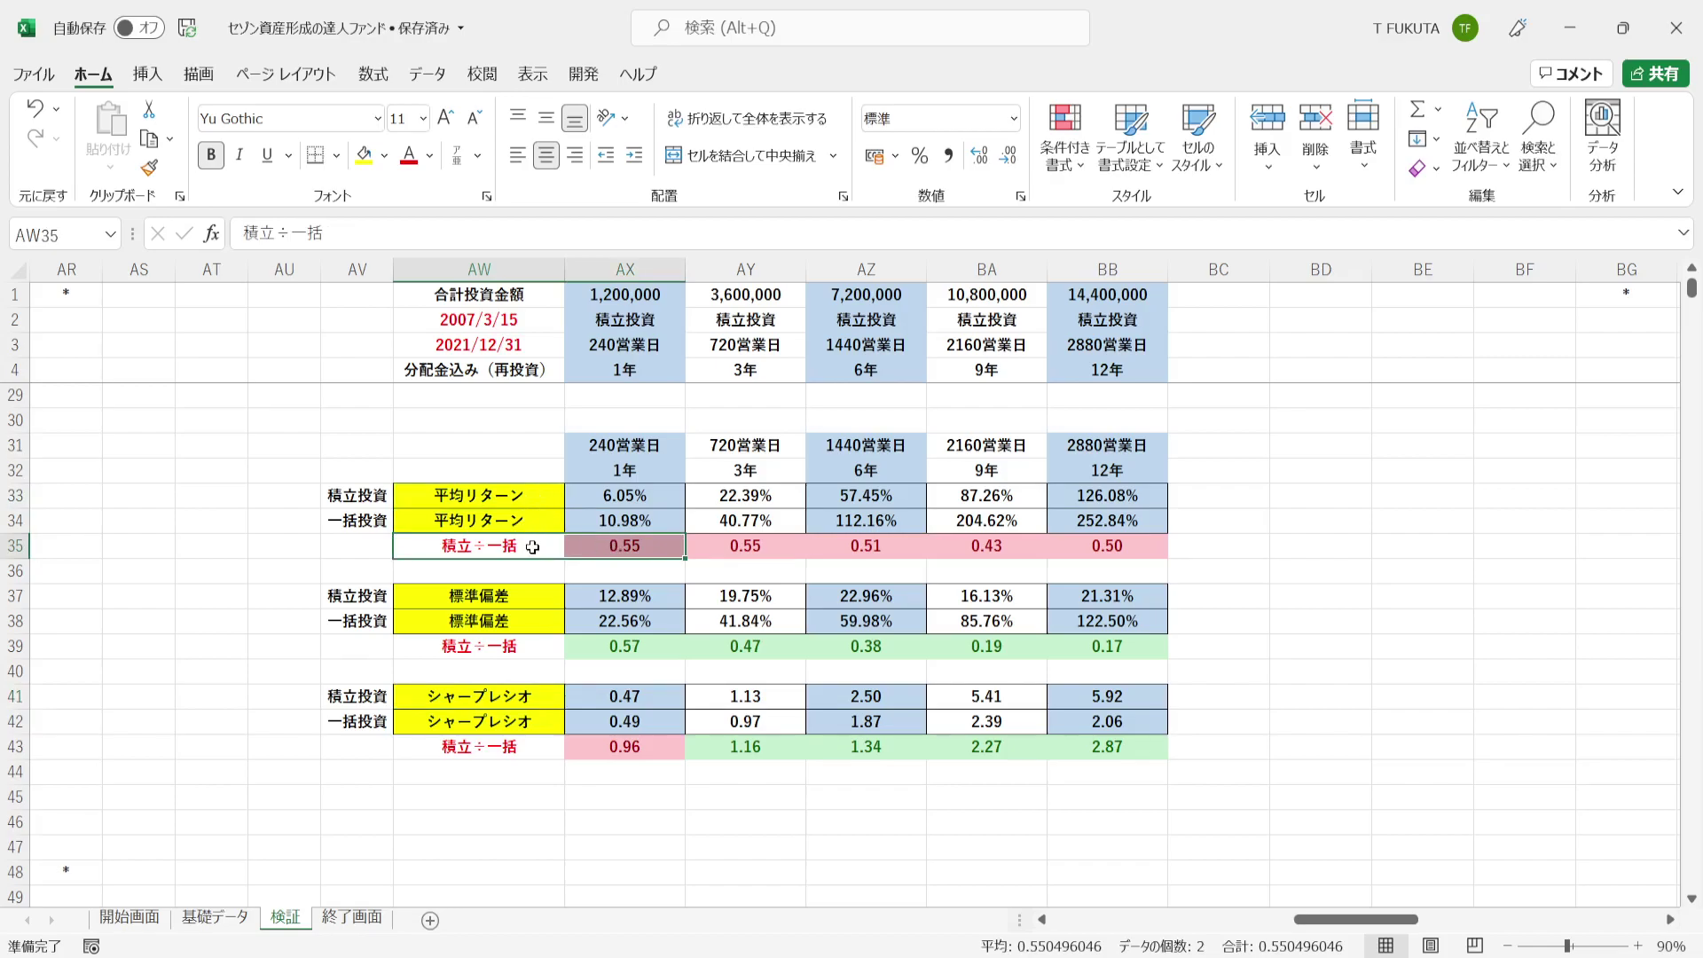
click(663, 548)
drag(663, 548, 1084, 536)
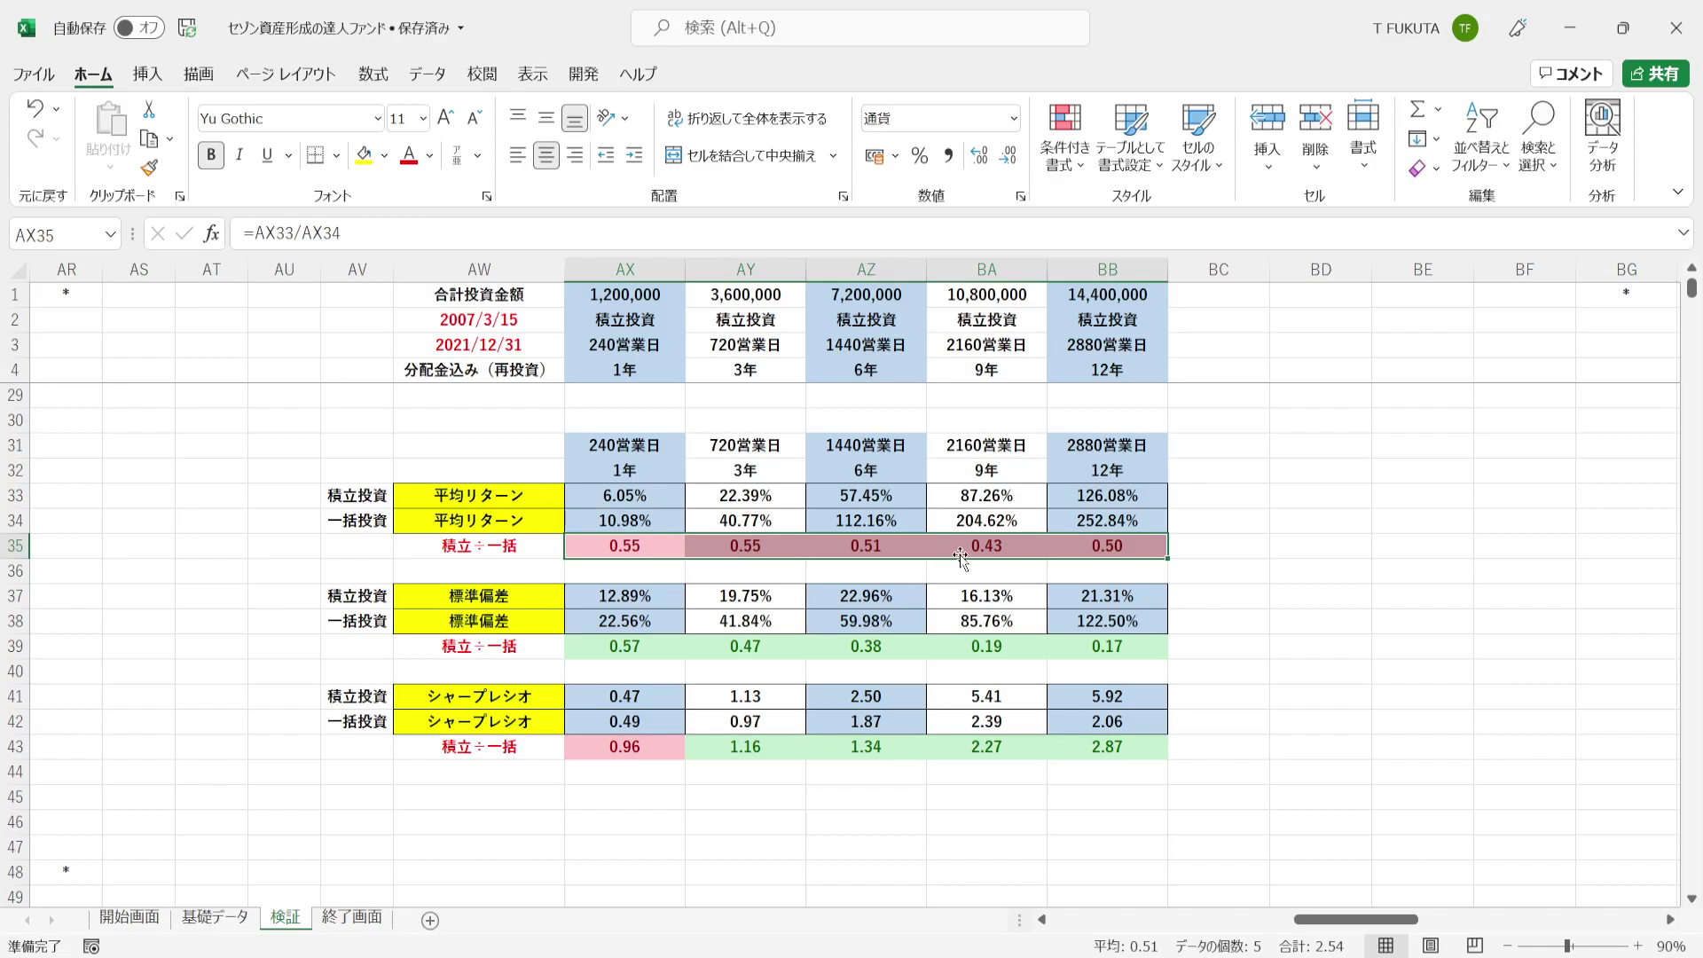
Examine the 標準偏差 comparison in AW37:AW39 and check the 積立÷一括 ratios for all periods in AX39:BB39
click(531, 597)
drag(531, 597, 539, 644)
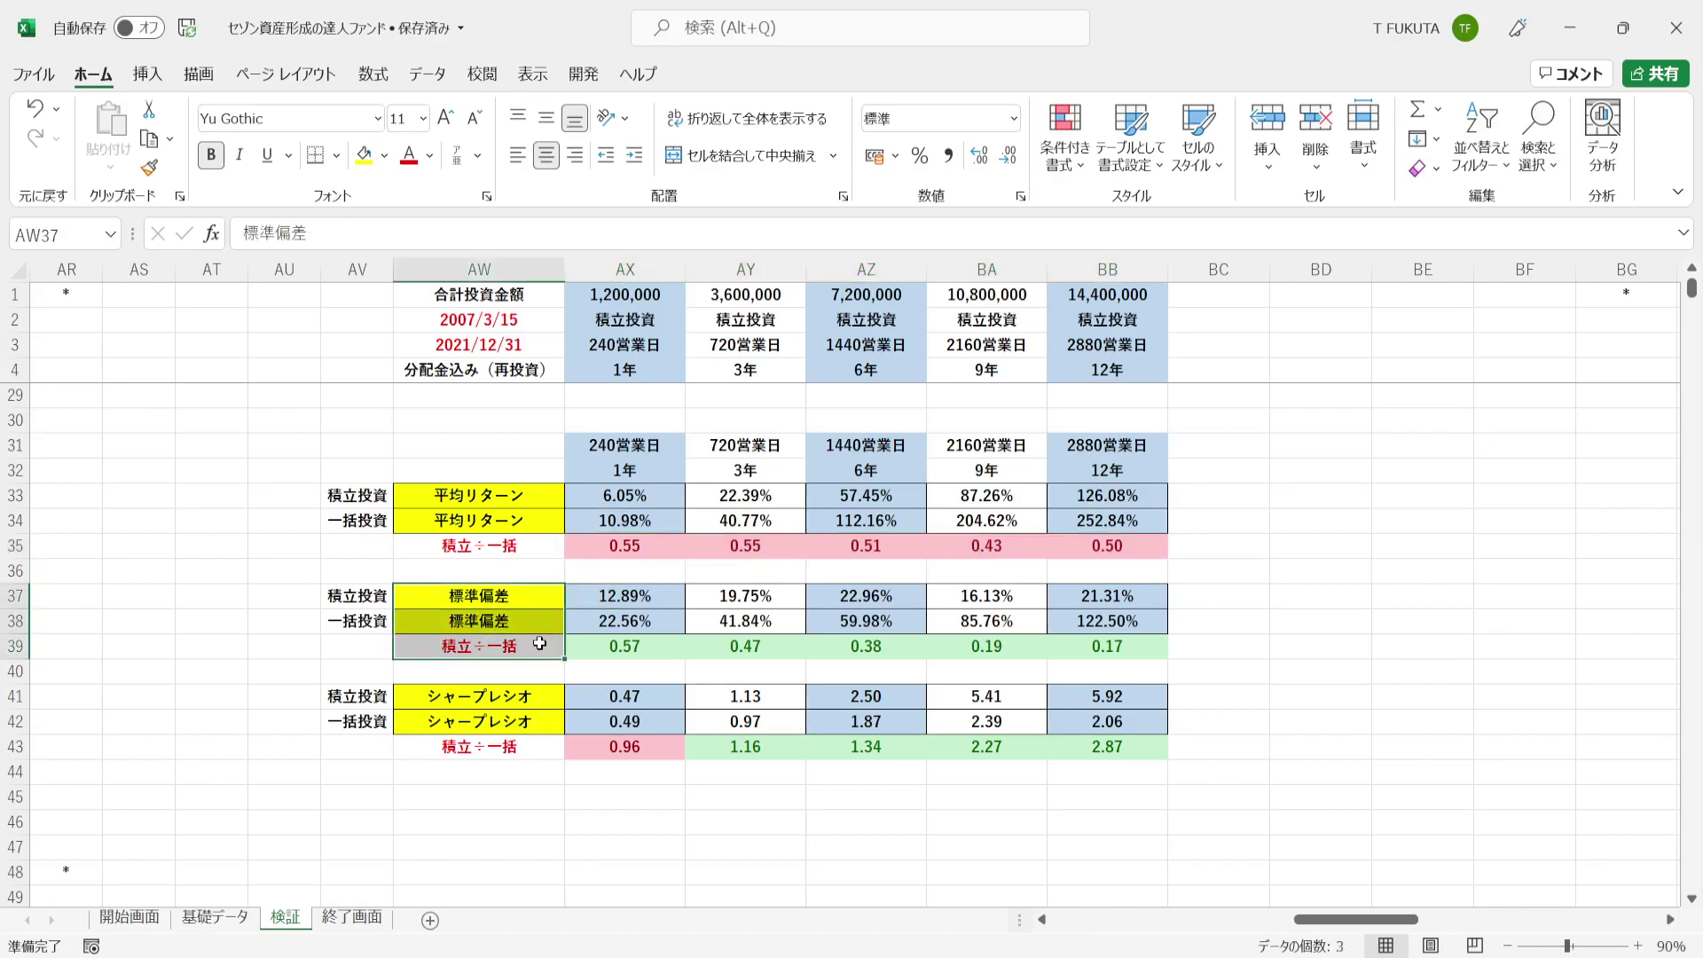
click(535, 645)
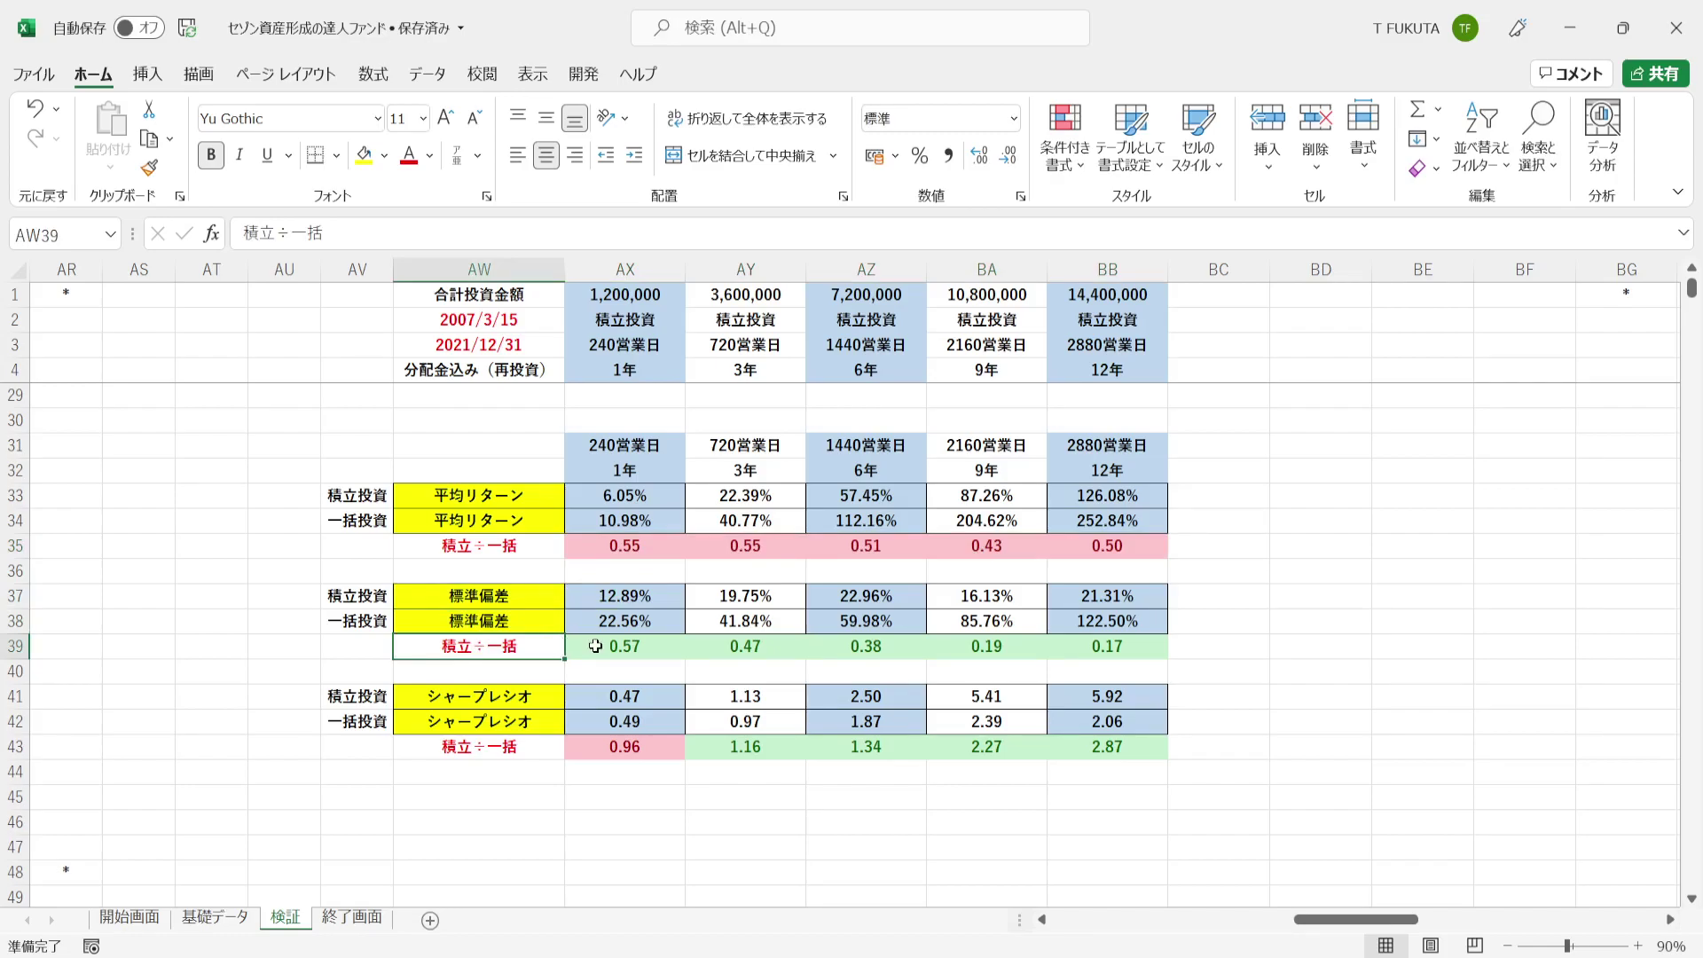
click(595, 645)
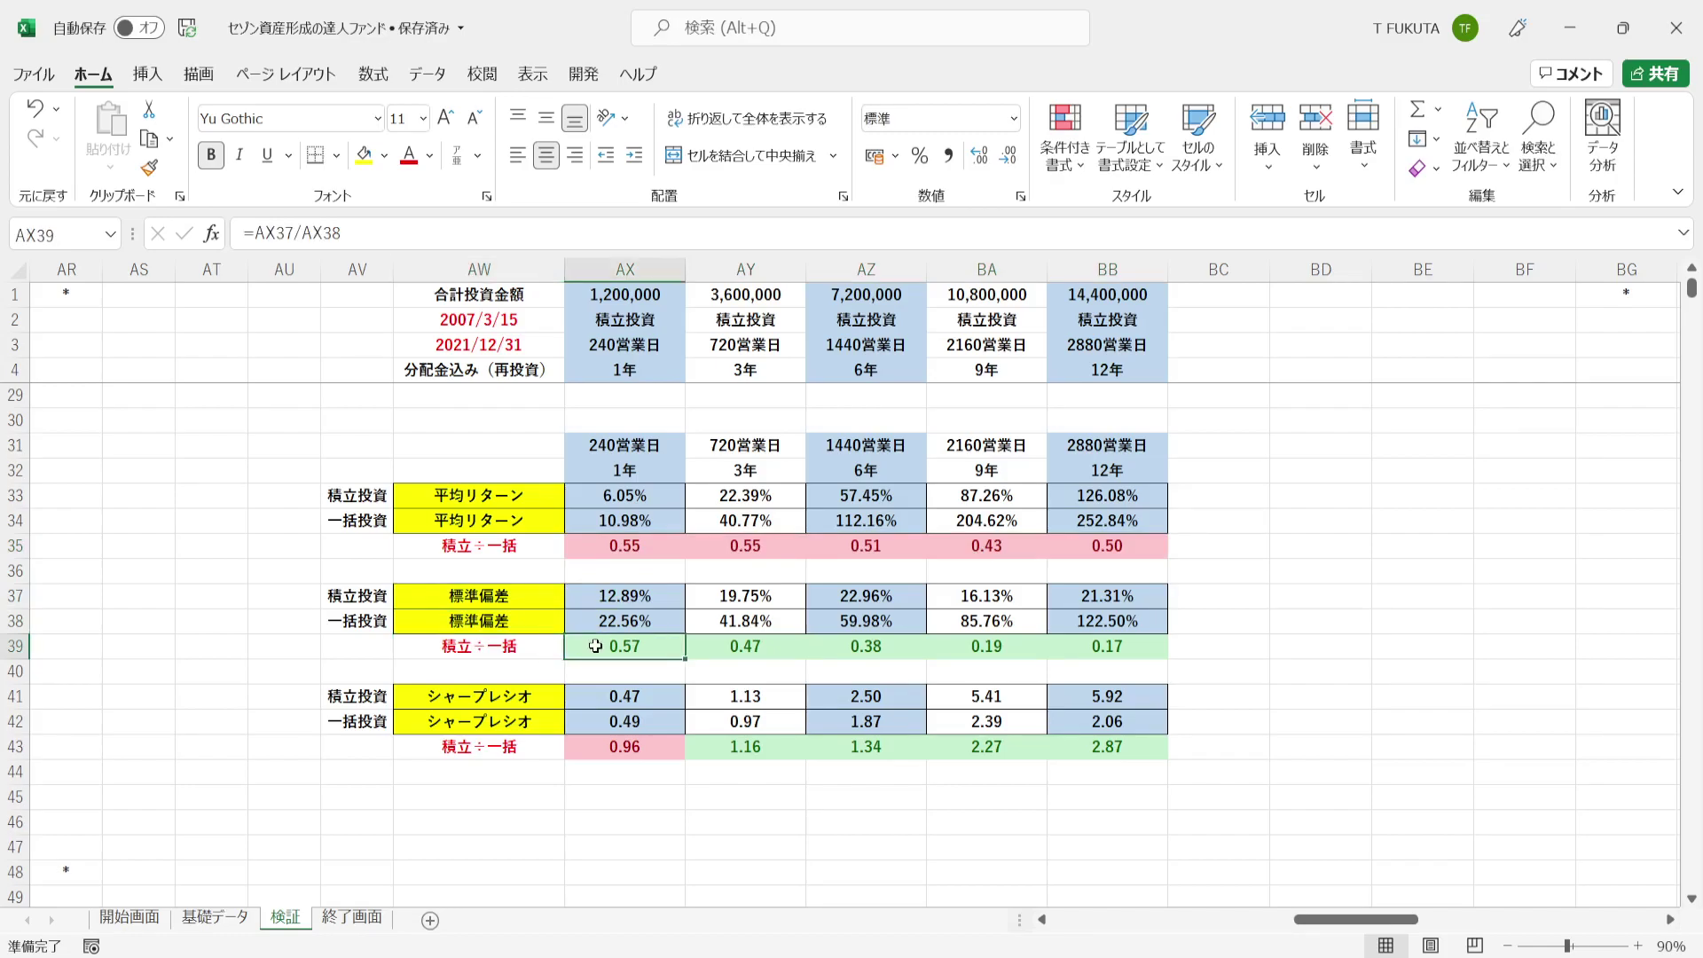
click(1071, 647)
drag(1072, 647, 605, 650)
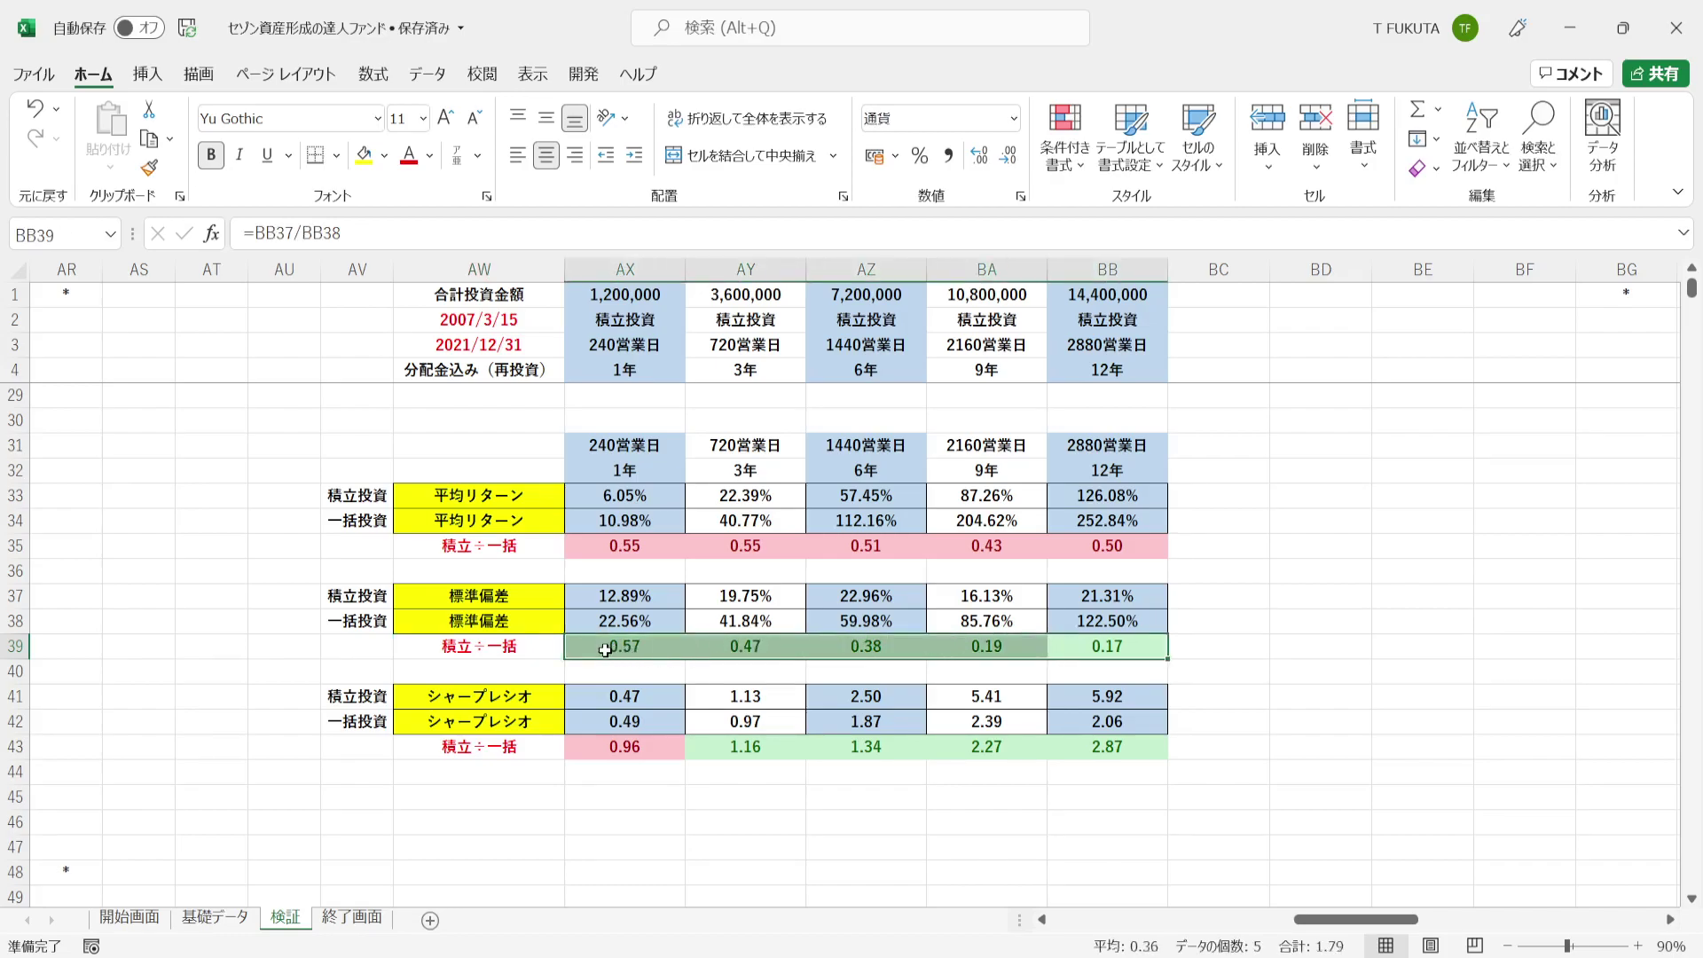
Compare the 1年 average return ratio in AX35 with the standard deviation ratio in AX39, and recheck AX39:BB39
click(591, 546)
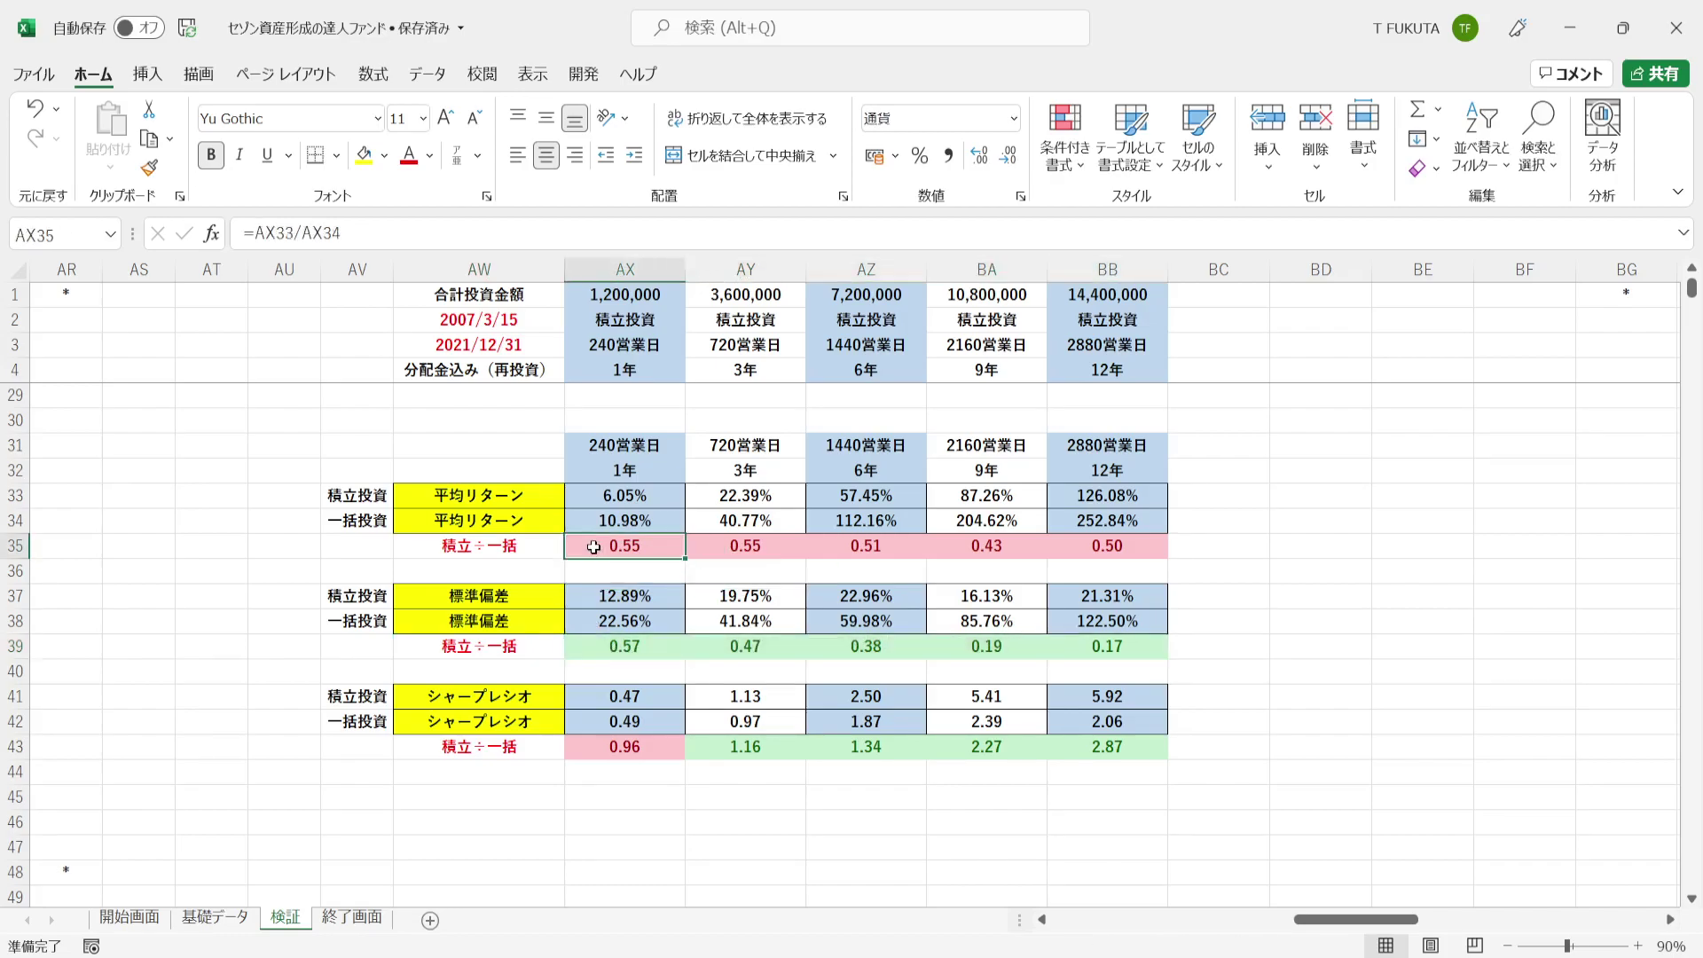
click(593, 648)
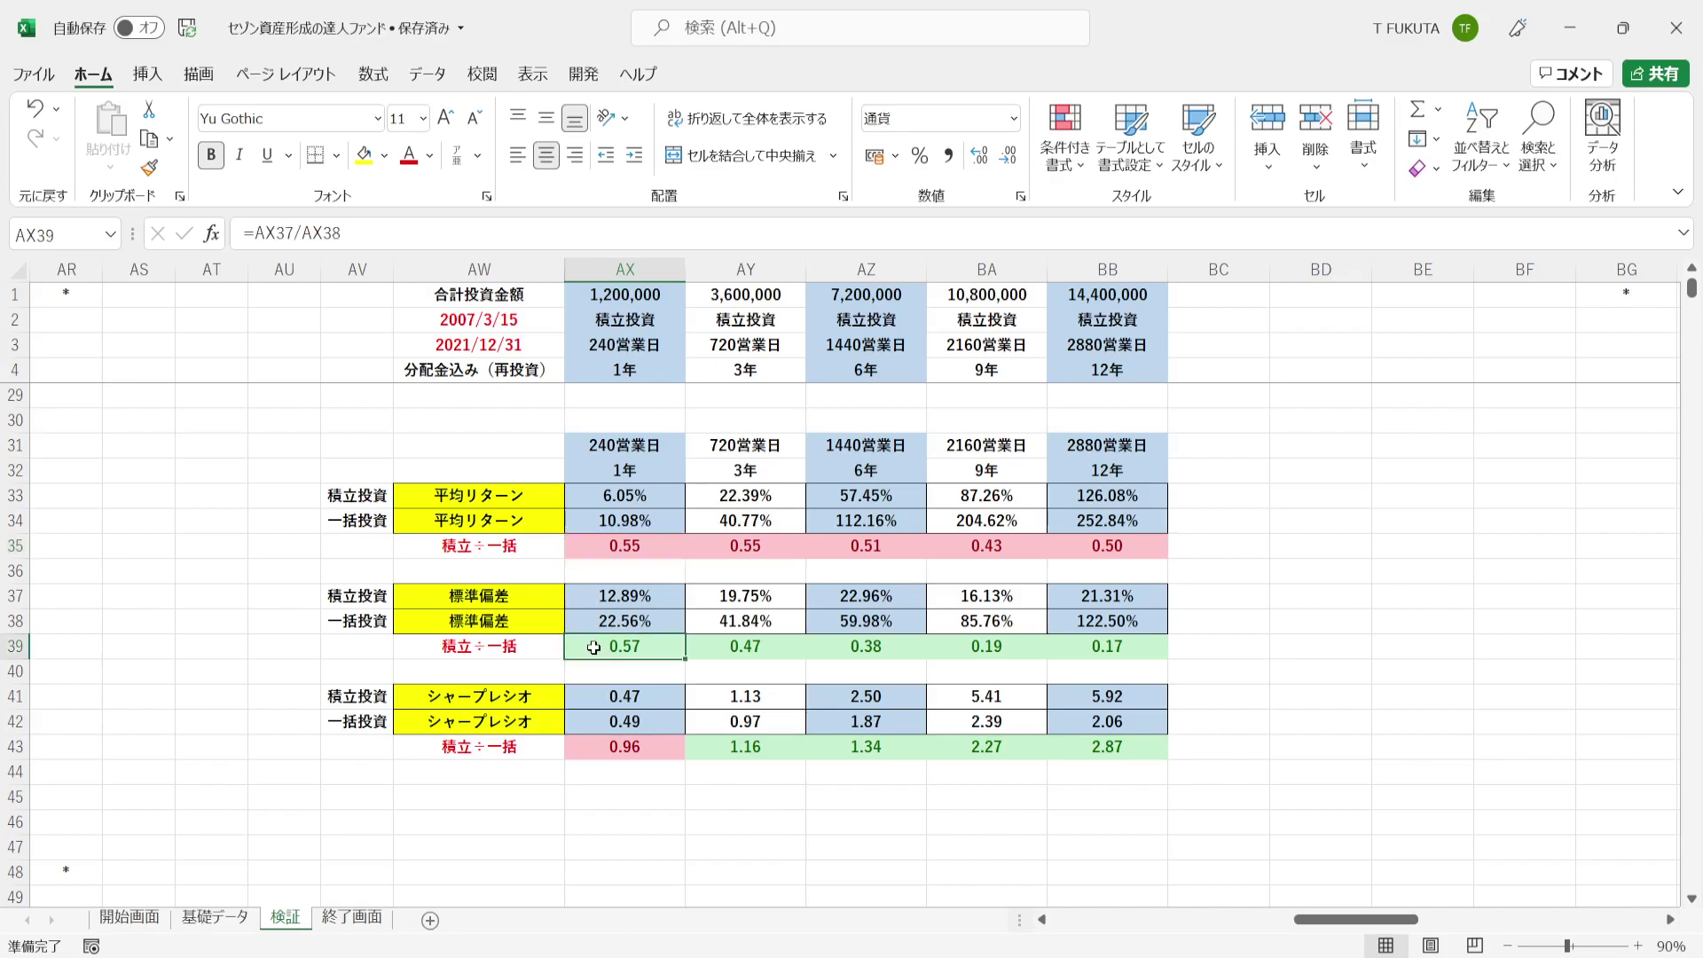
drag(1089, 650, 577, 661)
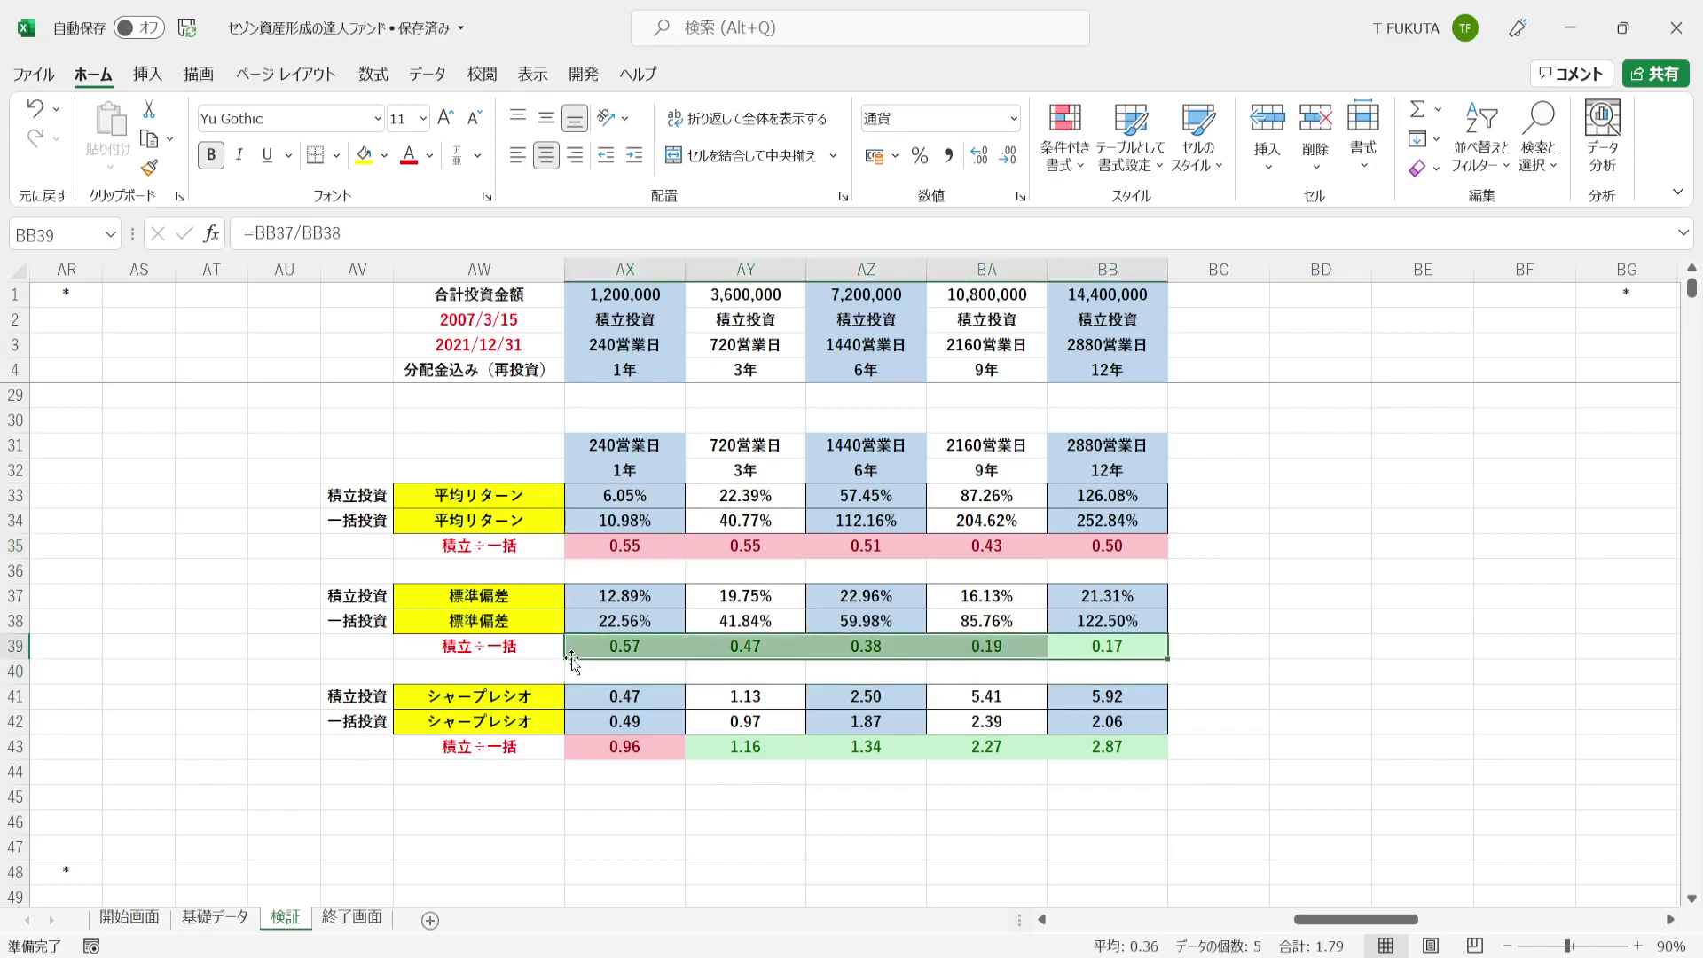
Examine the シャープレシオ comparison, checking the 1年 積立÷一括 ratio in AX43 and the 3年 to 12年 ratios in AY43:BB43
click(540, 525)
click(540, 620)
click(542, 695)
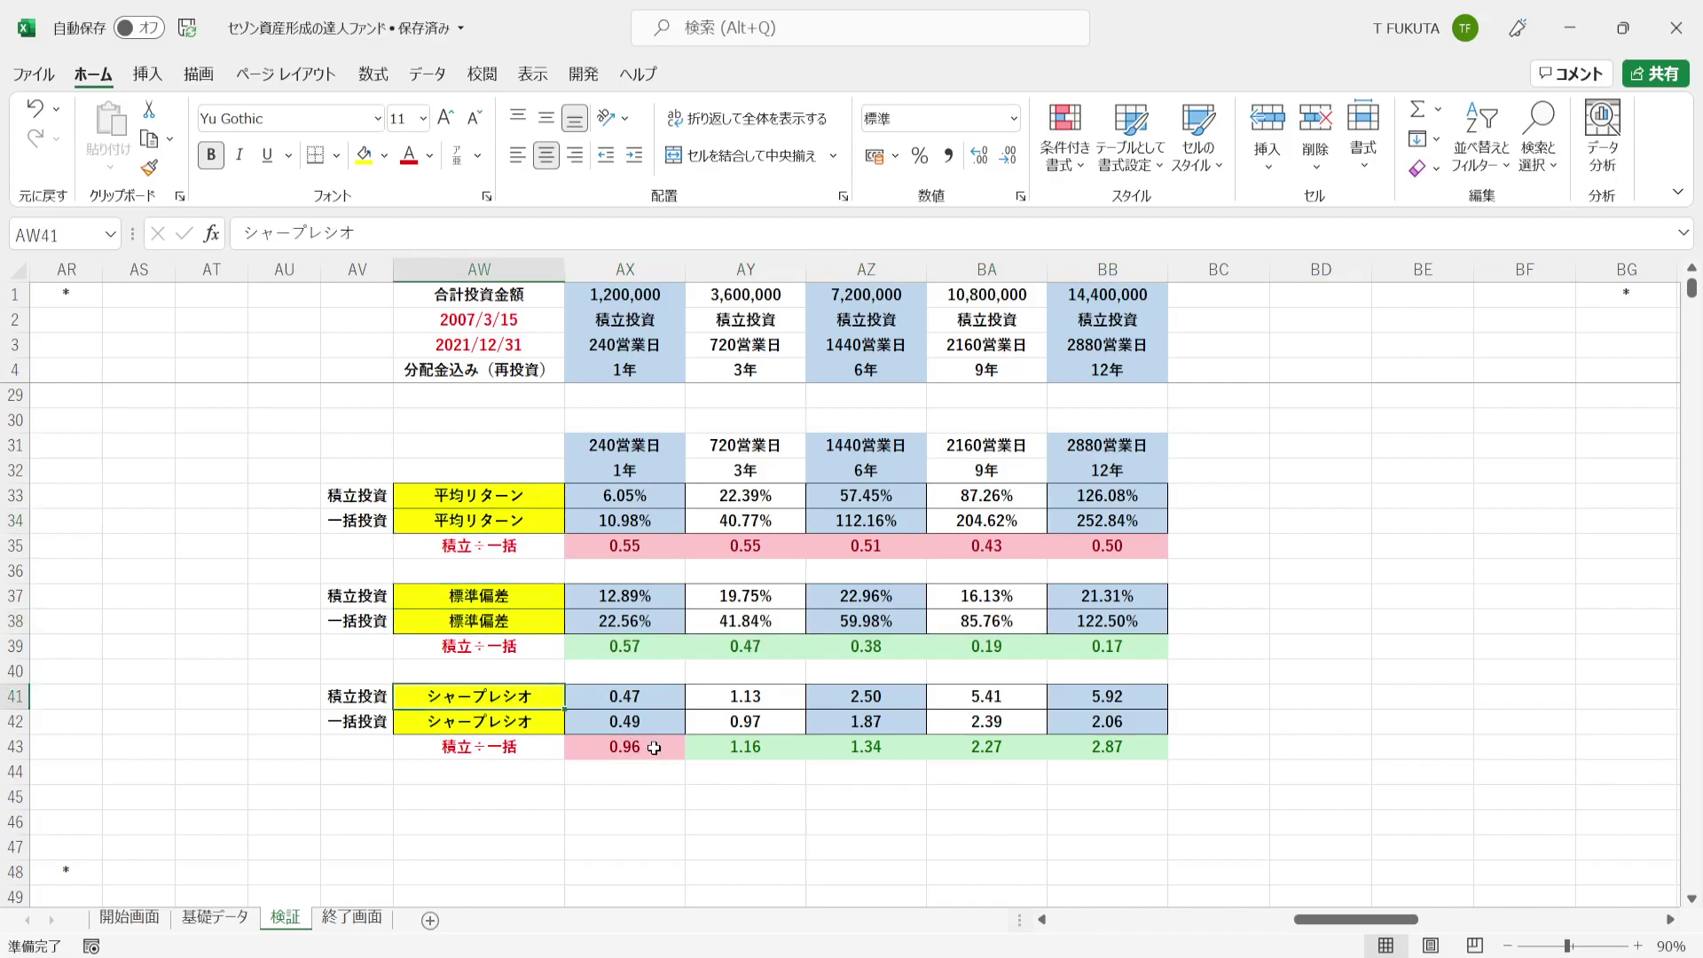
click(573, 752)
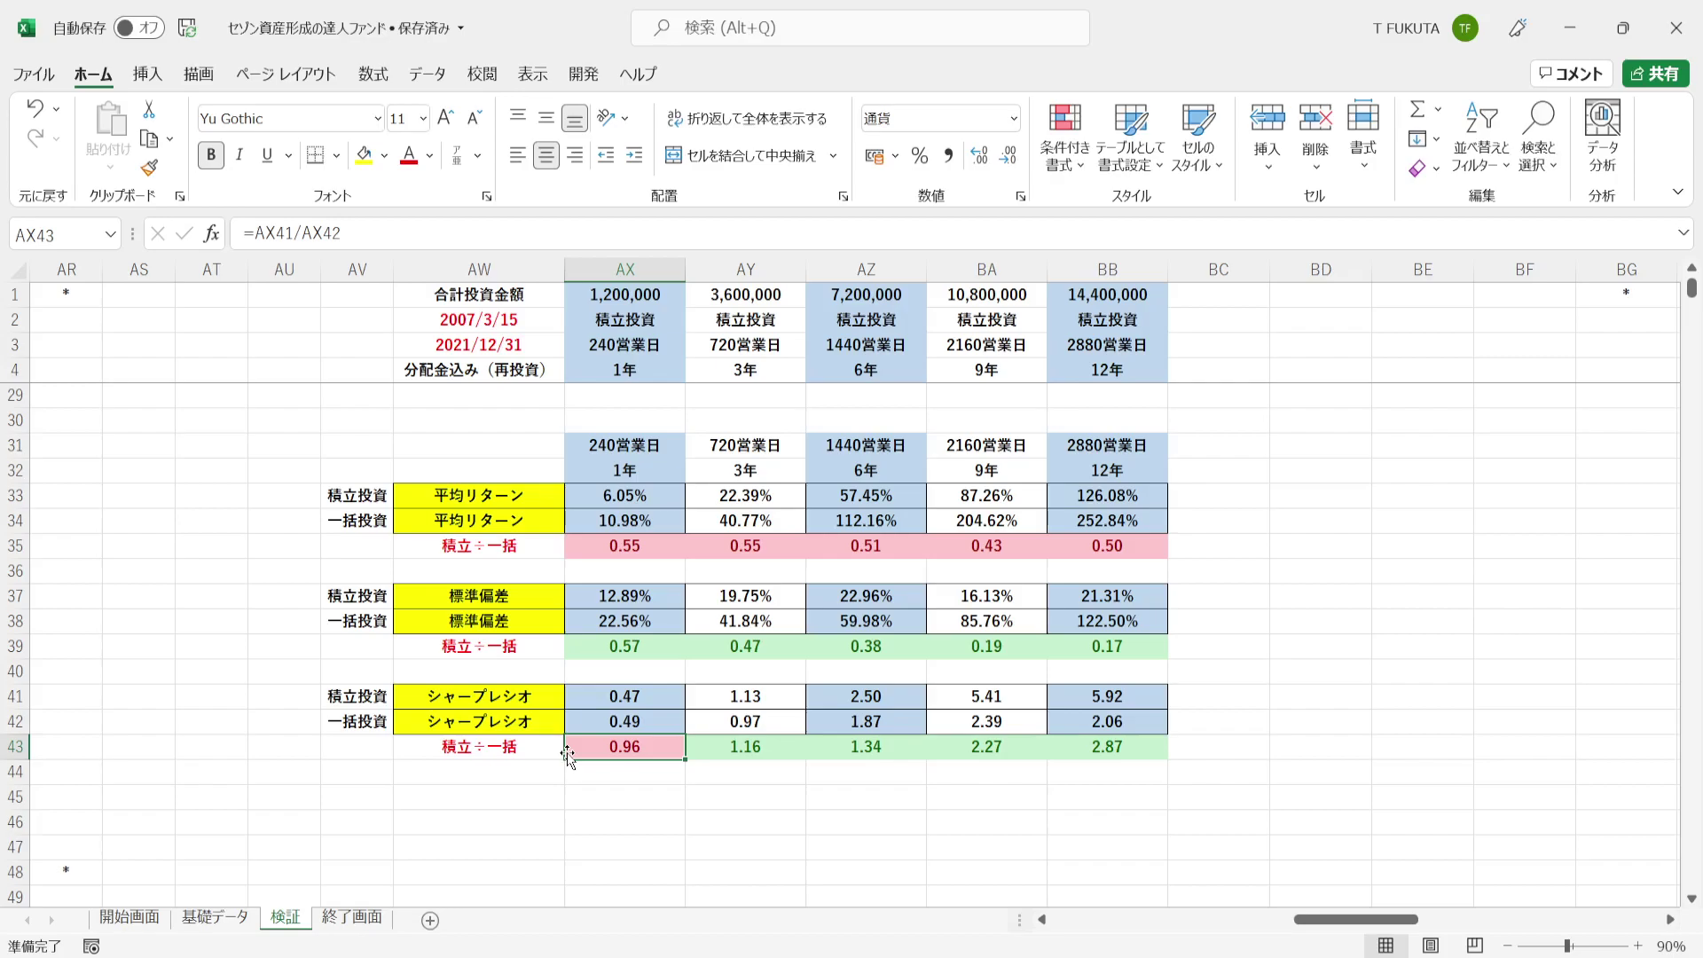
drag(700, 748, 1070, 756)
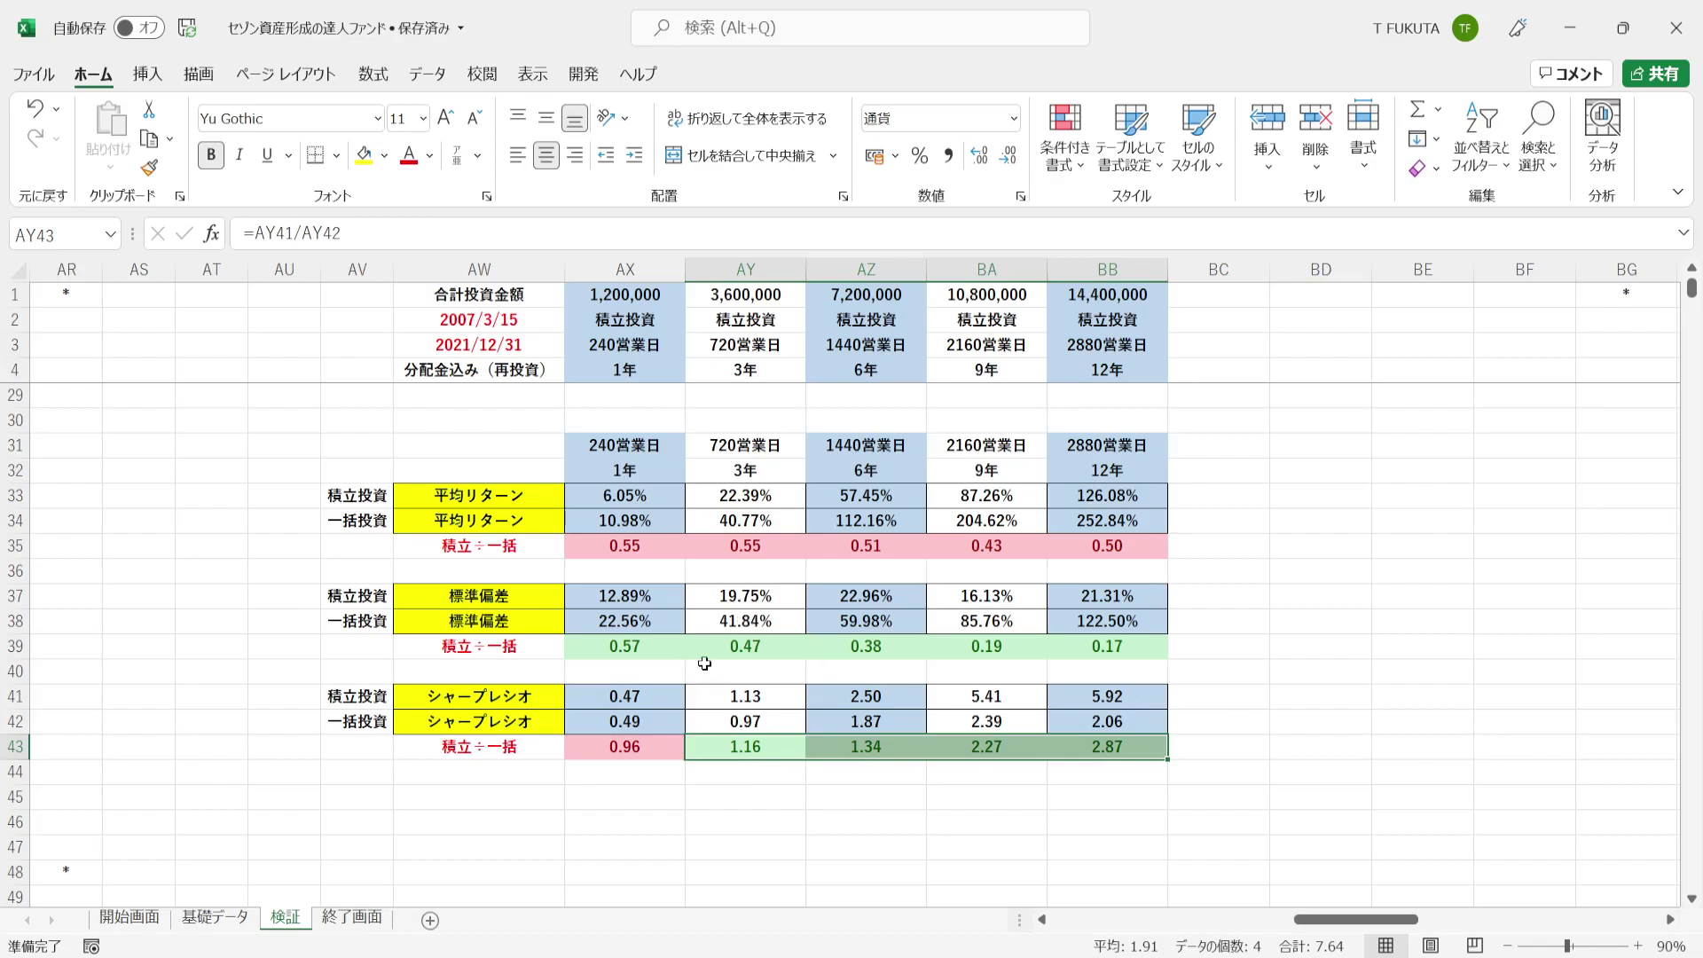
Compare the 3年 to 12年 積立÷一括 ratios for return, standard deviation and Sharpe ratio in AY35:BB35, AY39:BB39 and AY43:BB43
click(717, 543)
drag(716, 544, 1107, 547)
drag(713, 644, 1090, 651)
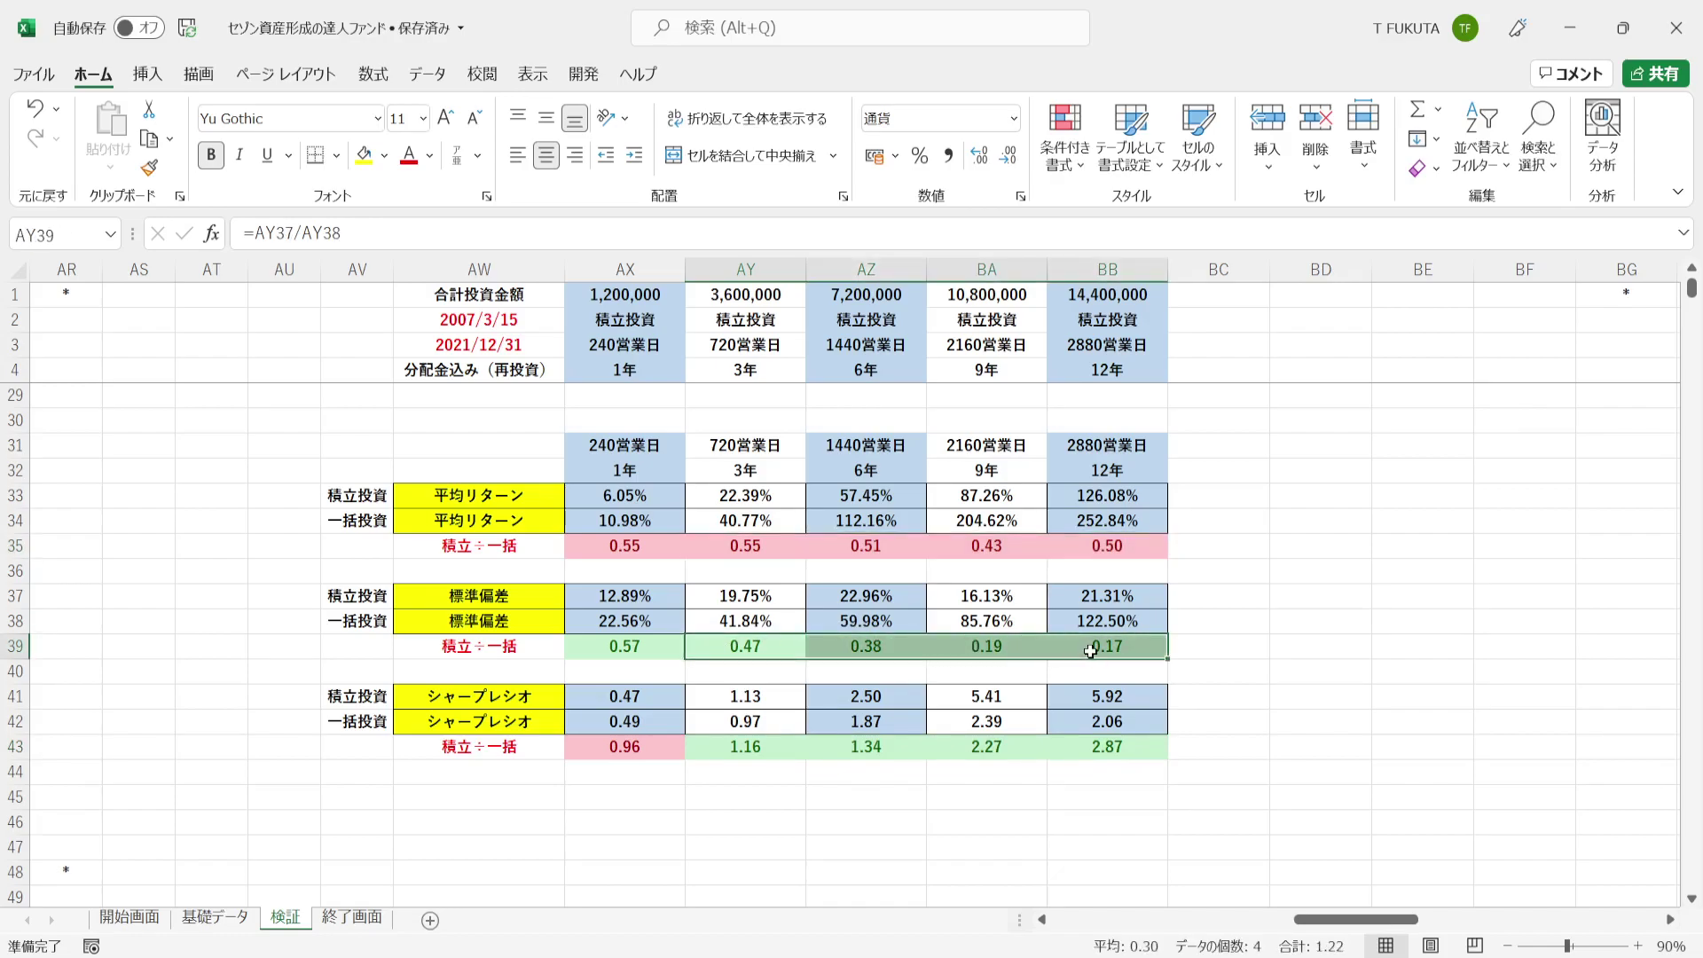
drag(710, 743, 1116, 750)
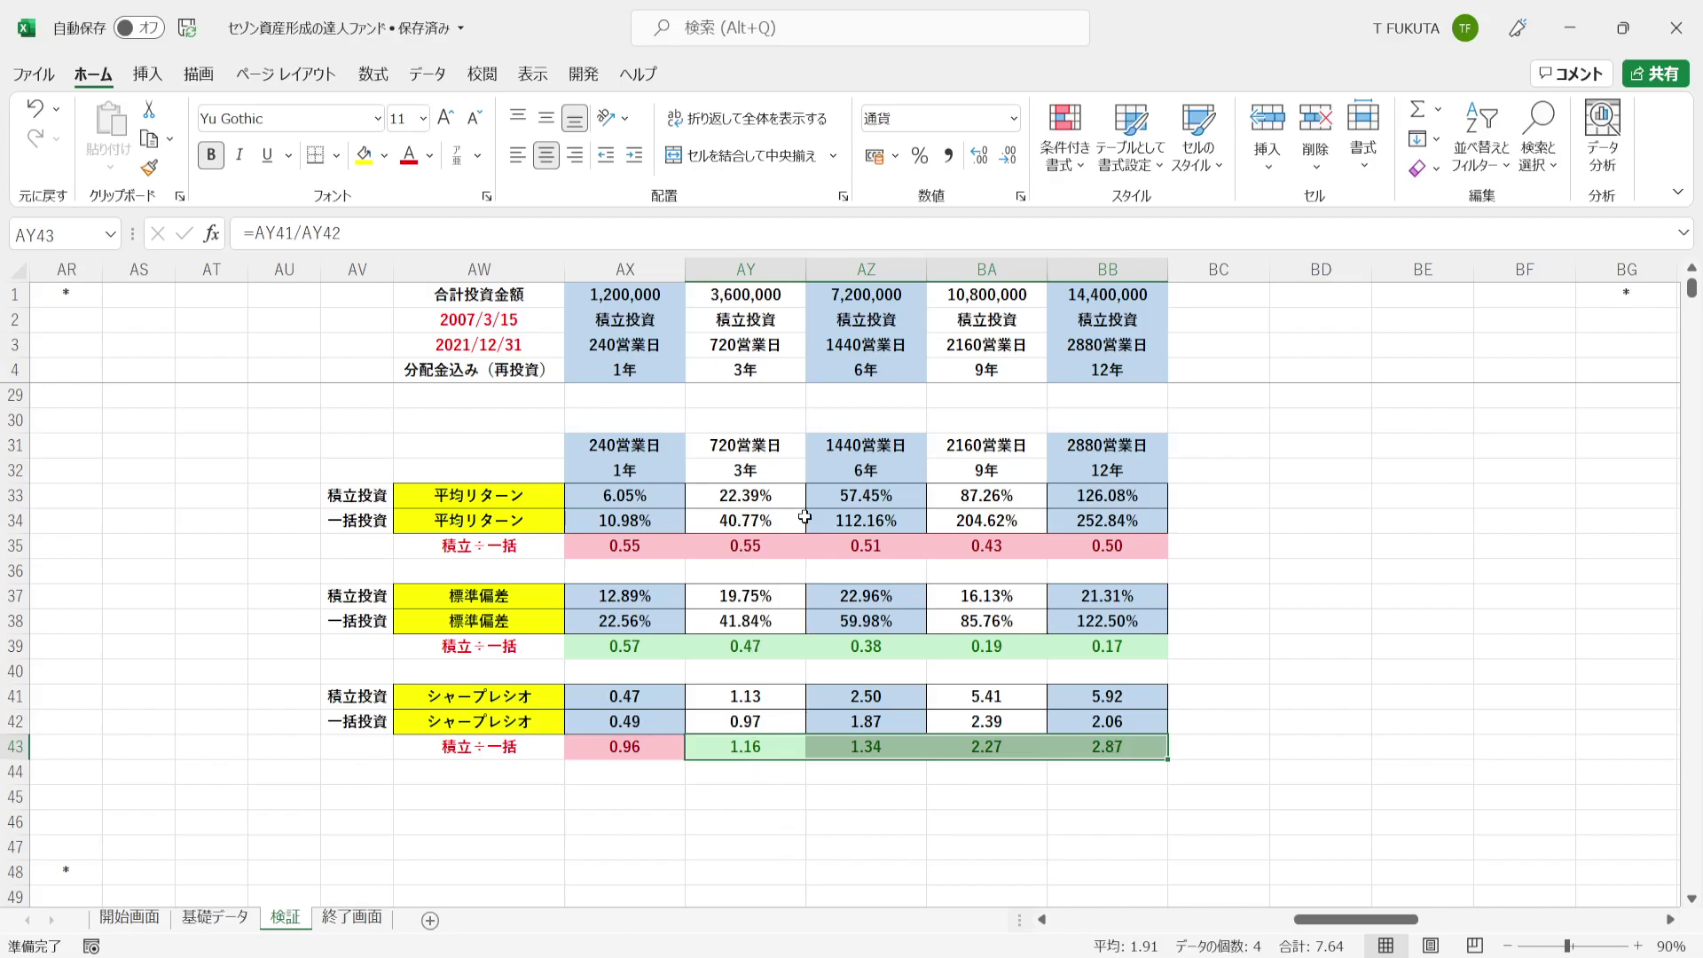
Compare the 積立投資 standard deviations in AY37:BB37 with the 一括投資 ones in AY38:BB38, and check the Sharpe ratio comparison in AY43:BB43
click(715, 597)
drag(715, 597, 1080, 595)
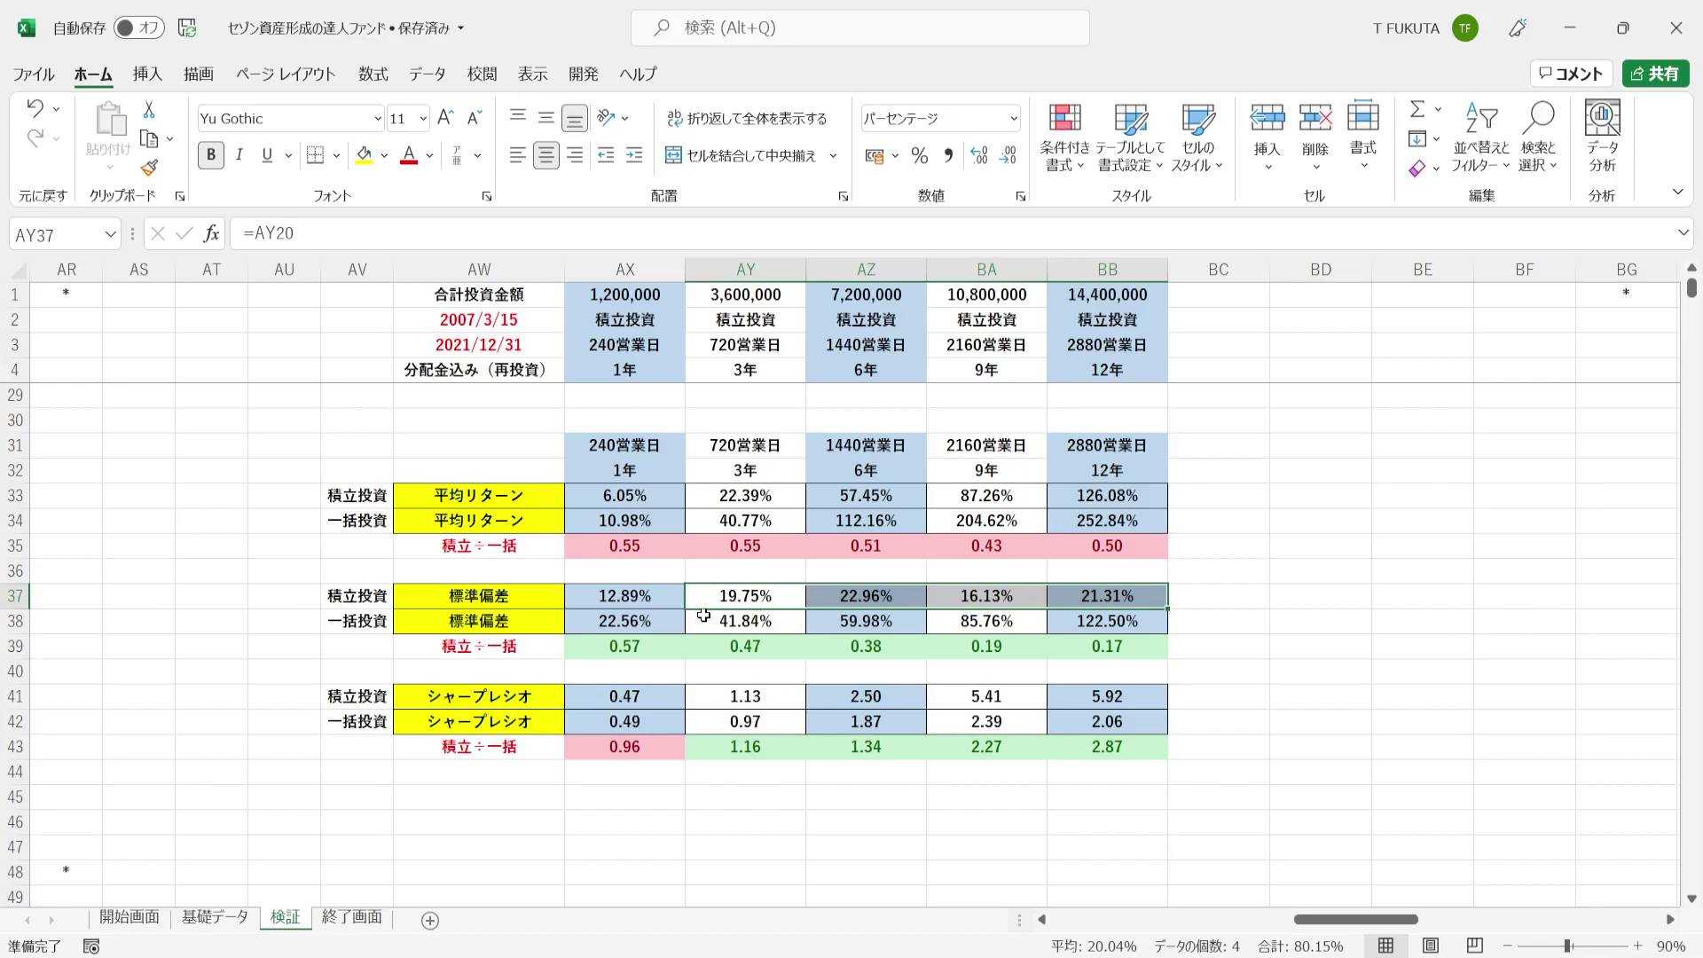
drag(704, 619, 1093, 620)
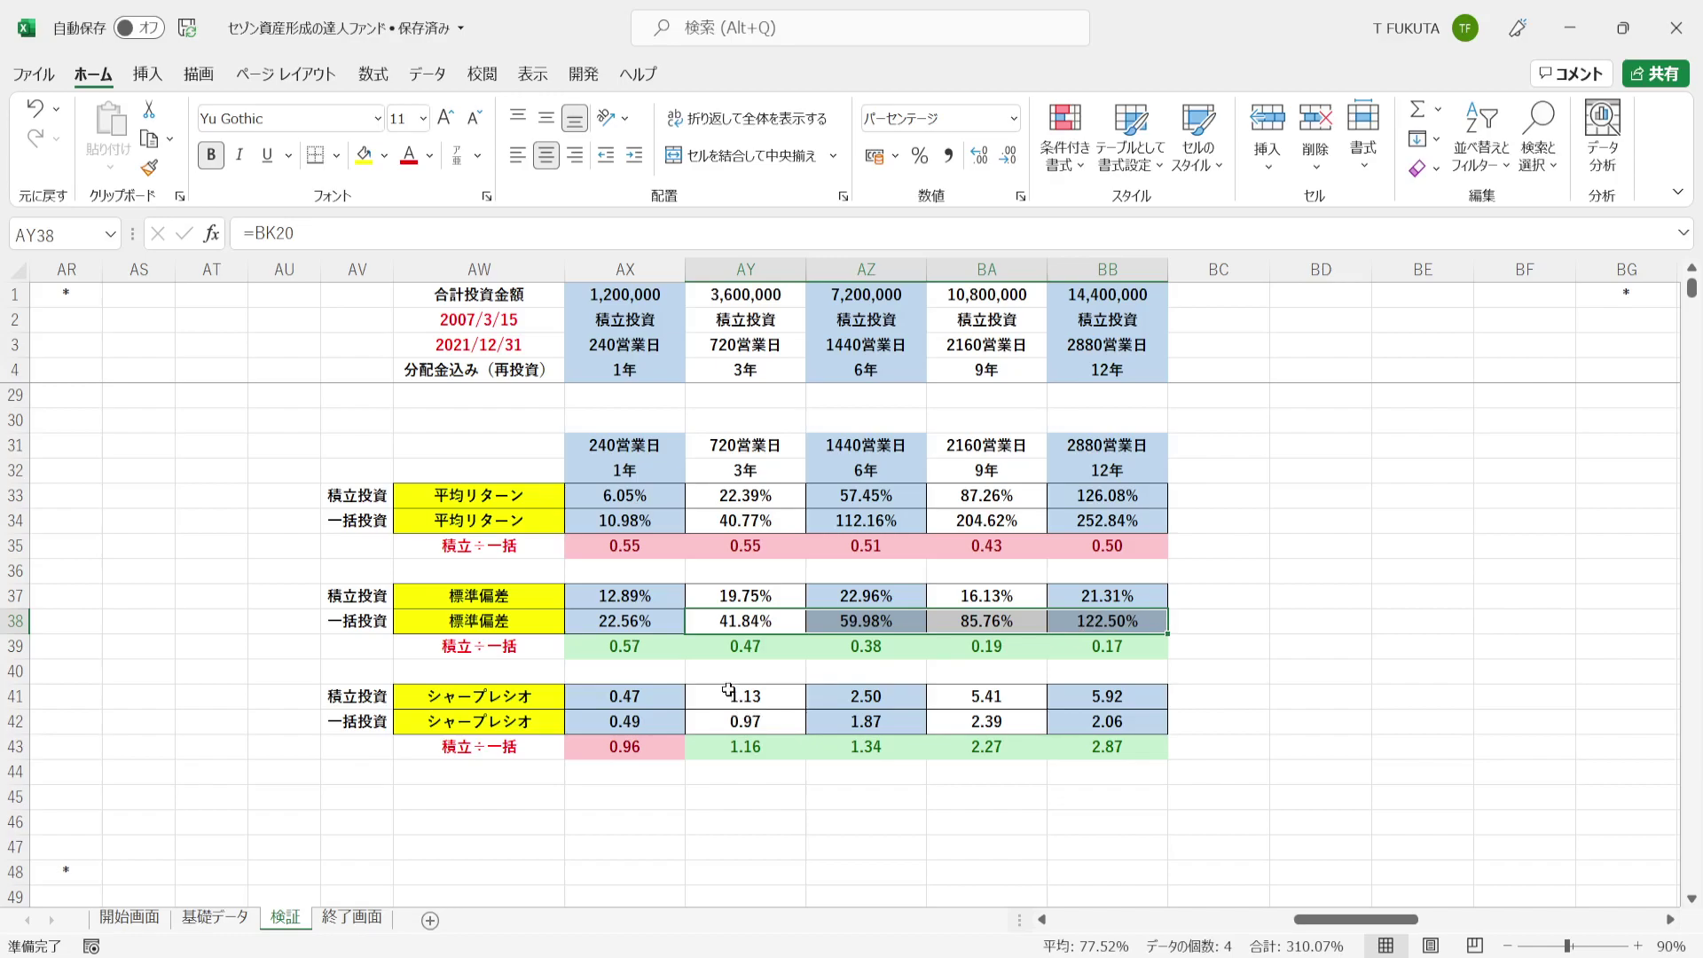
click(714, 751)
drag(714, 751, 1091, 752)
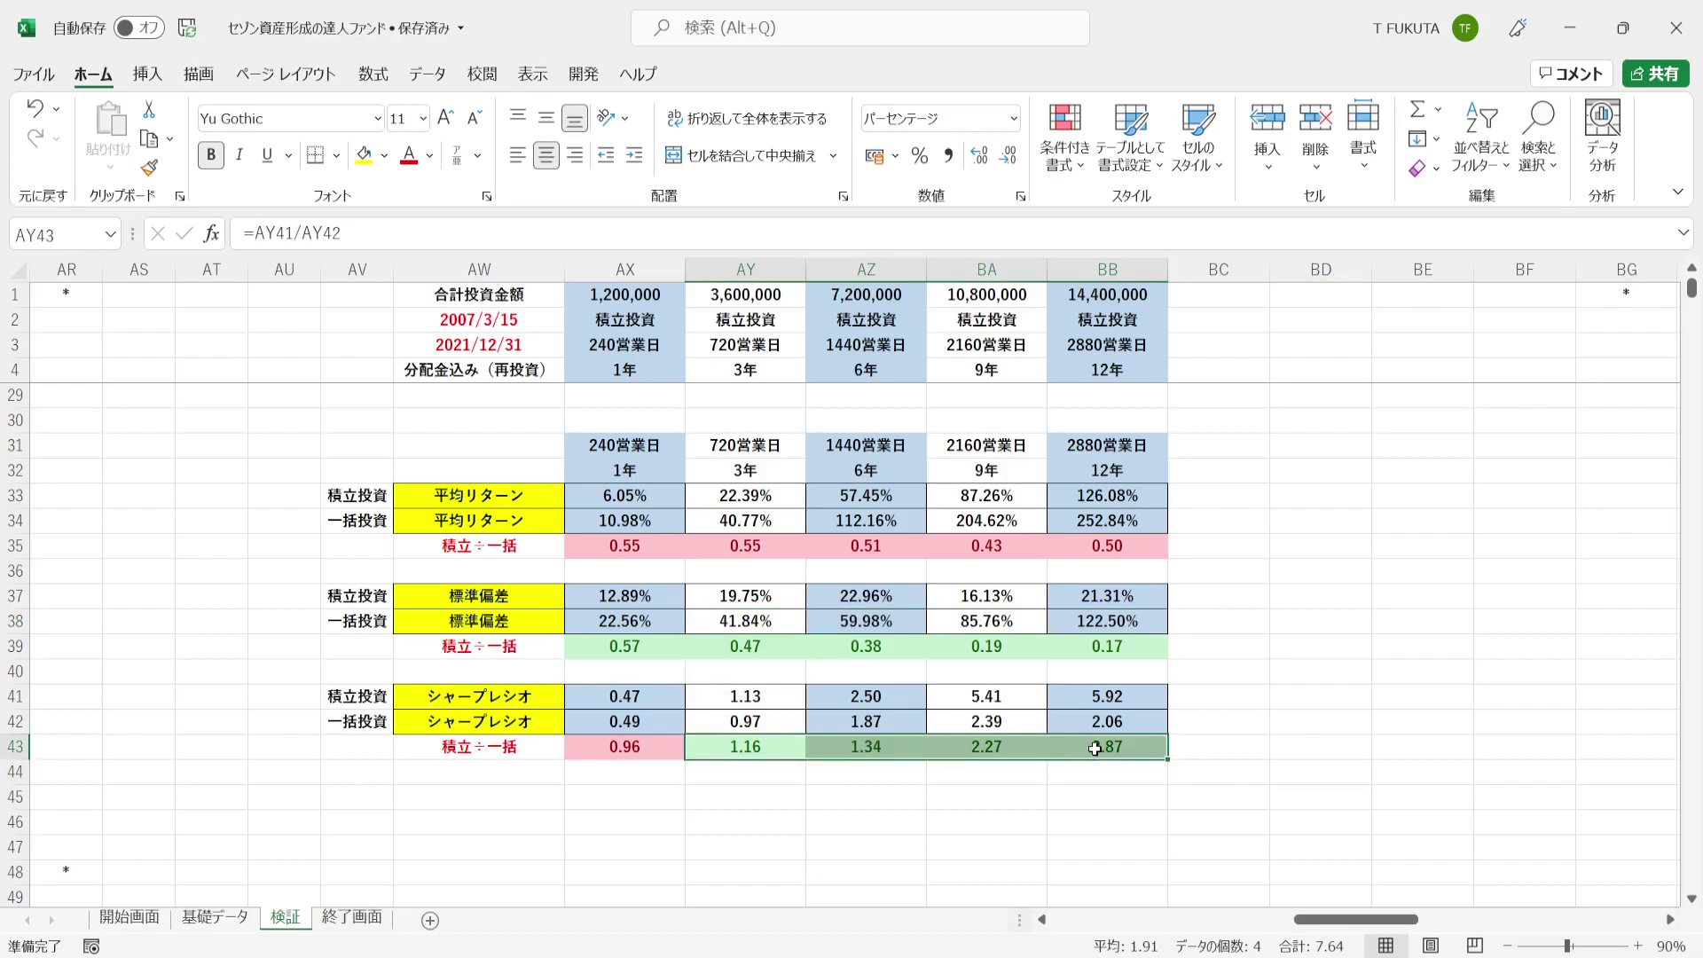
Check the シャープレシオ 積立÷一括 ratio for each period from 3年 to 12年 in AY43:BB43, and the 1年 ratio in AX43
click(789, 746)
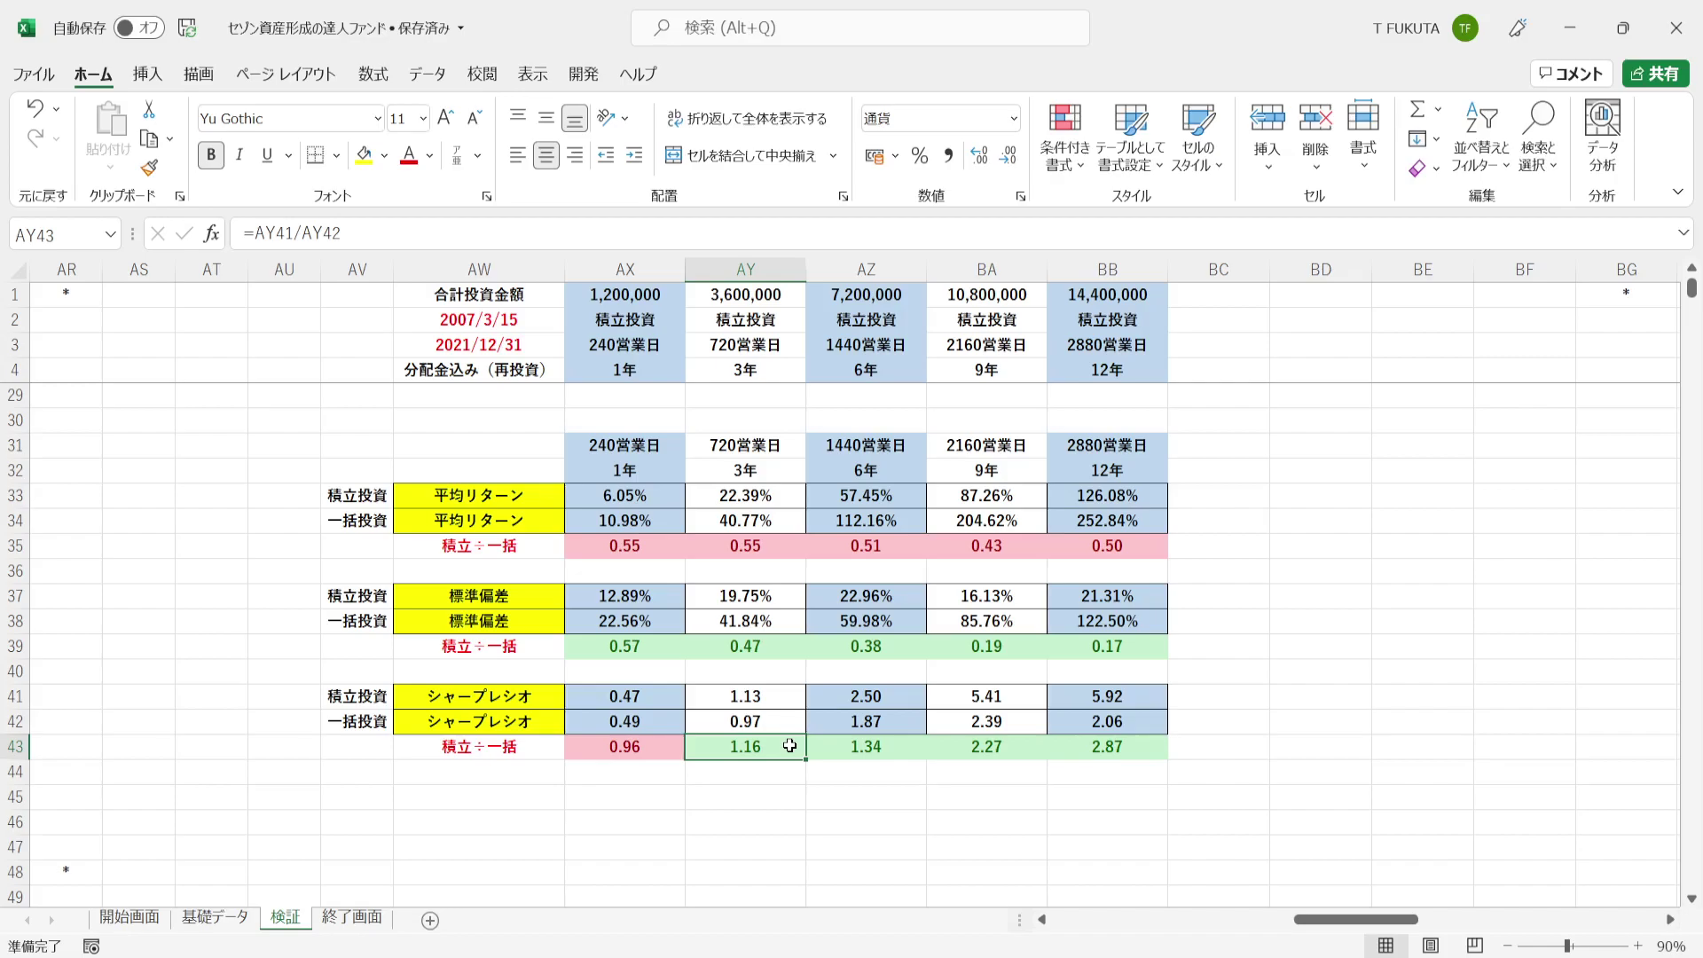
click(825, 747)
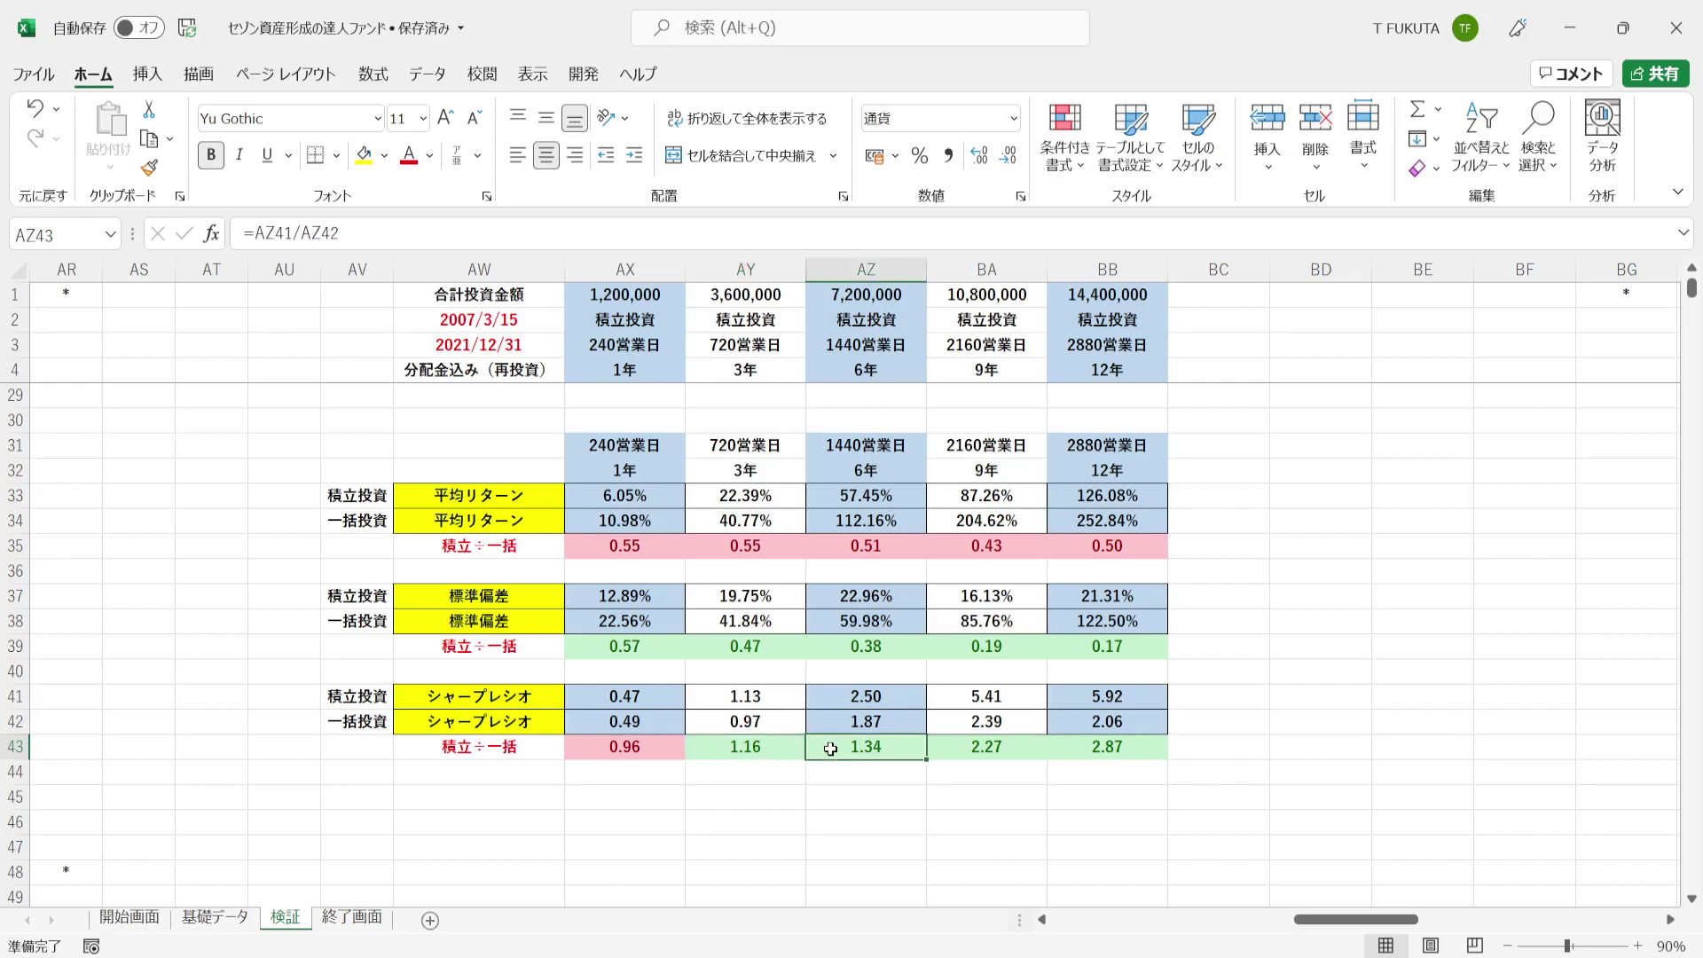
click(956, 748)
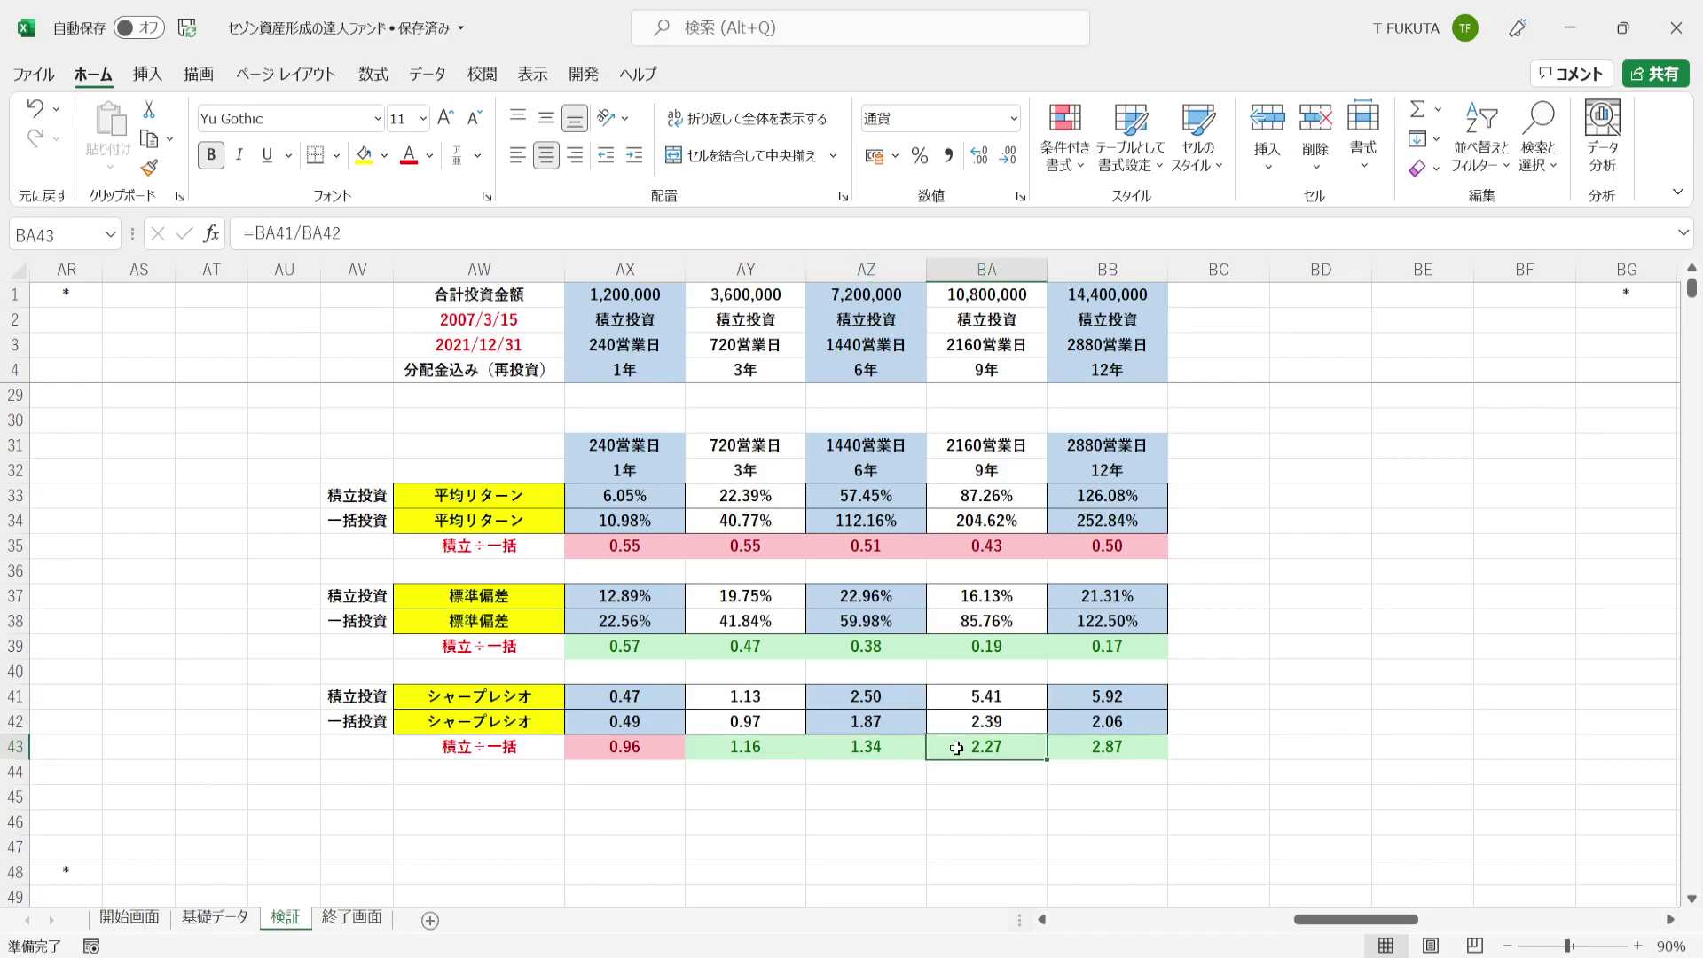
click(1066, 747)
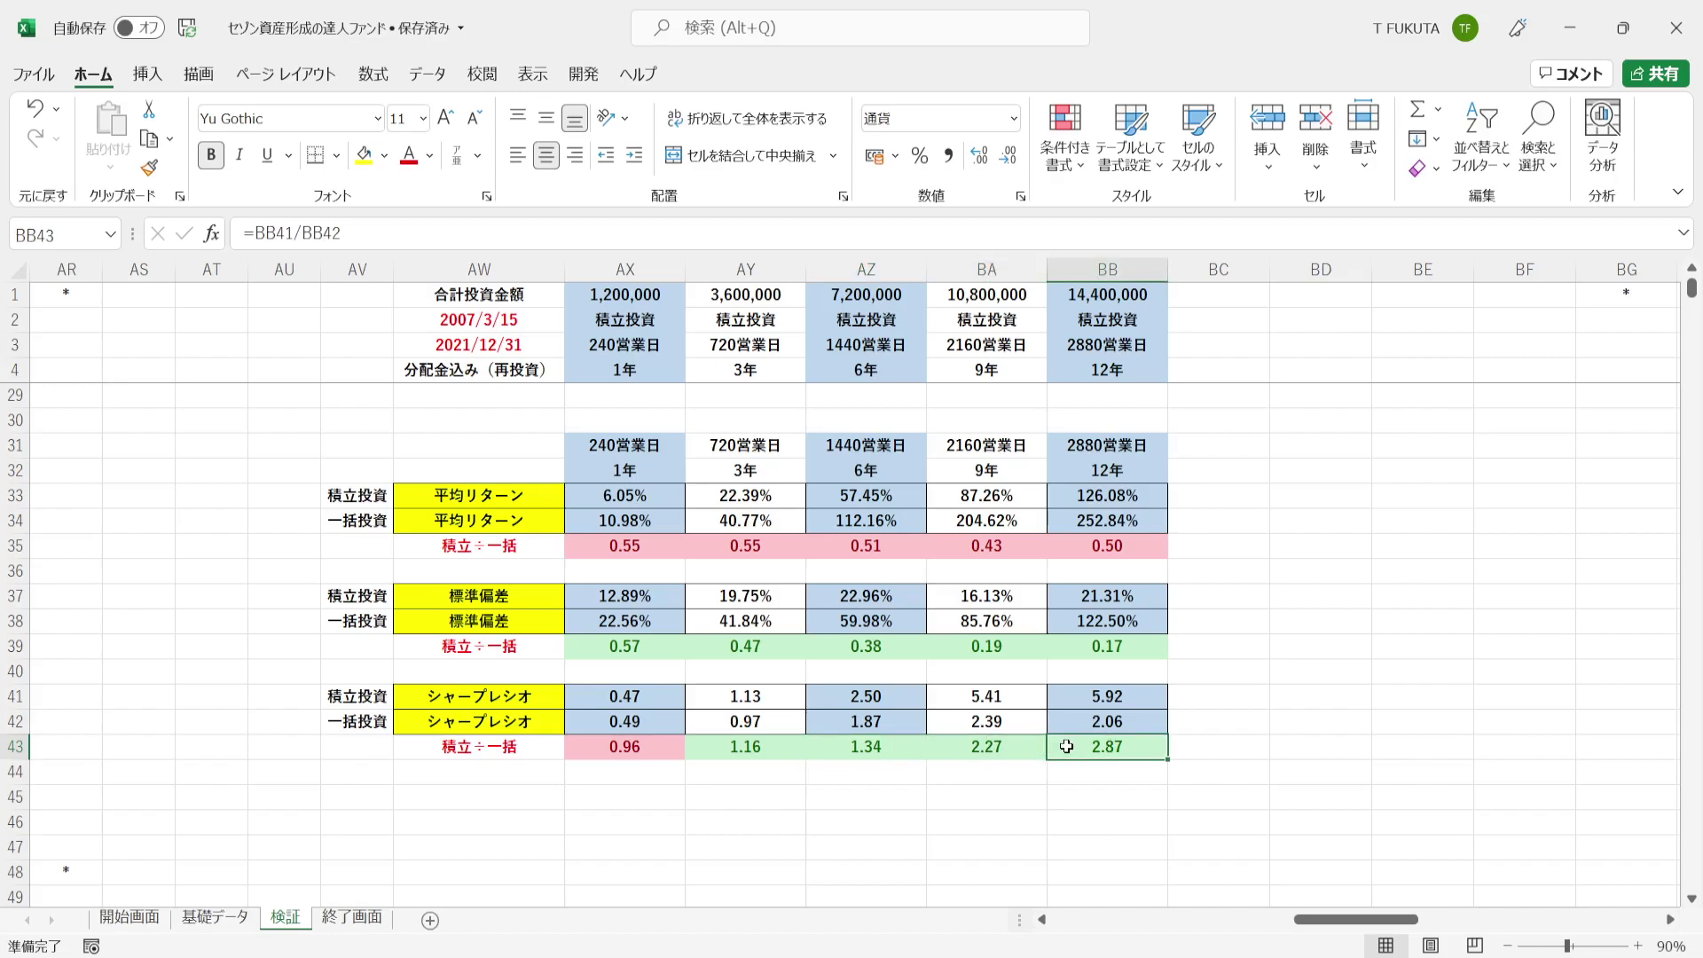
click(671, 745)
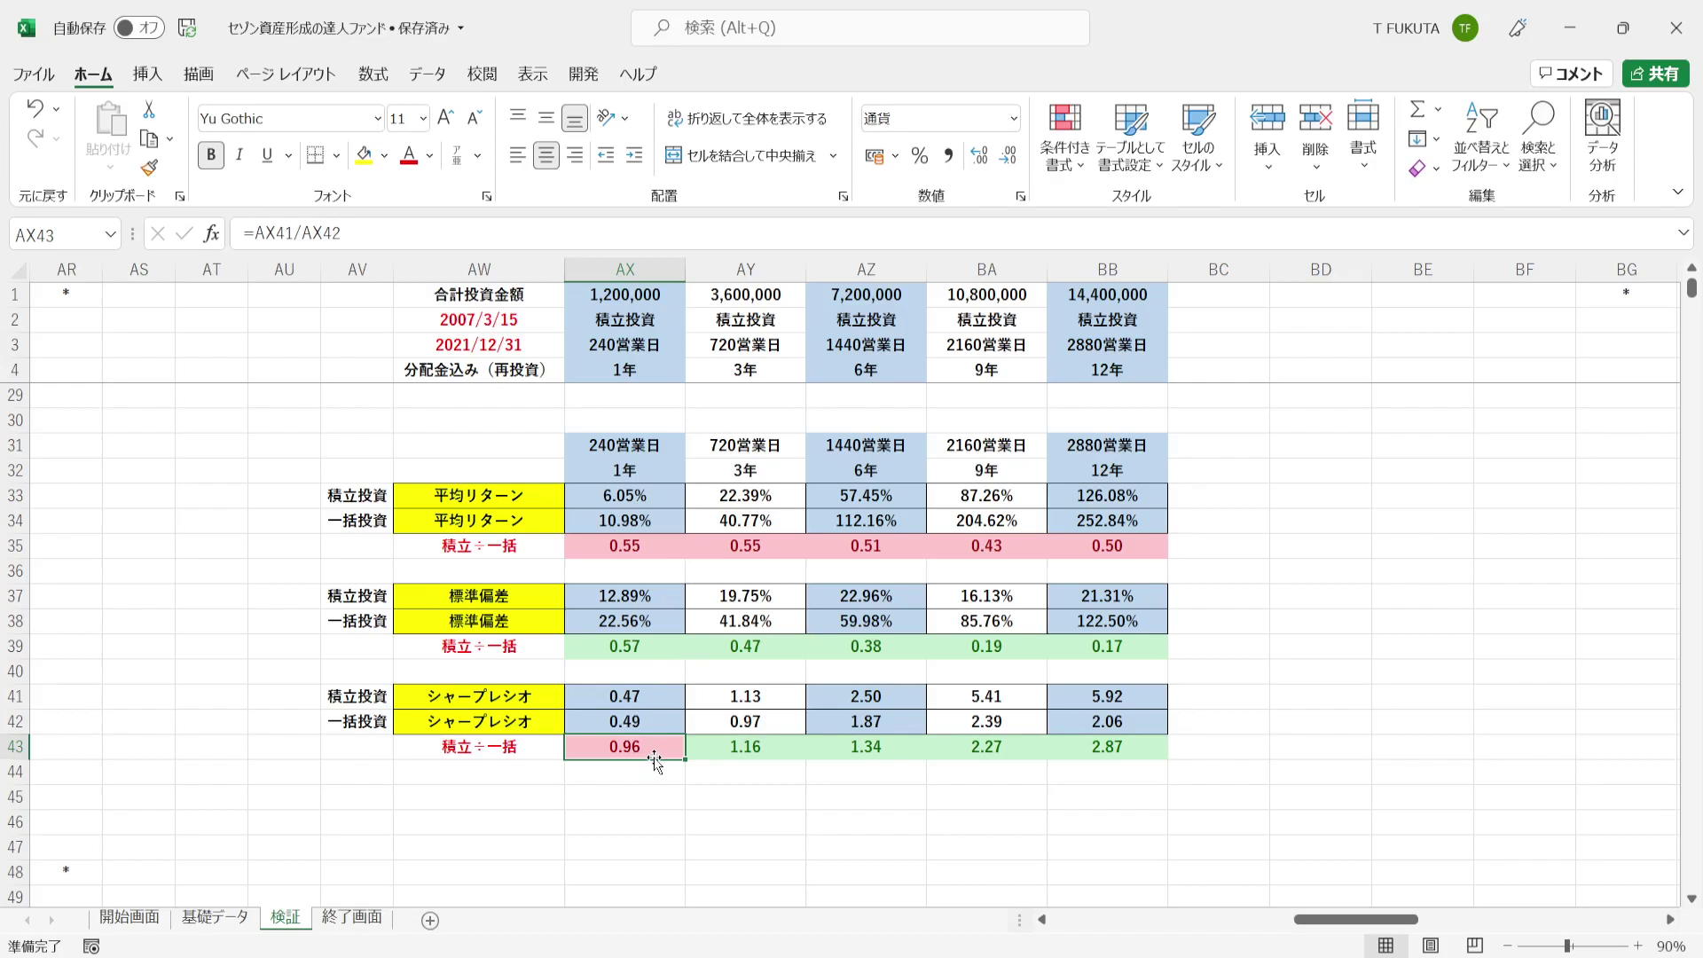
Review the 積立投資 and 一括投資 labels in AV33:AV34, and open the 終了画面 sheet
click(340, 495)
click(340, 522)
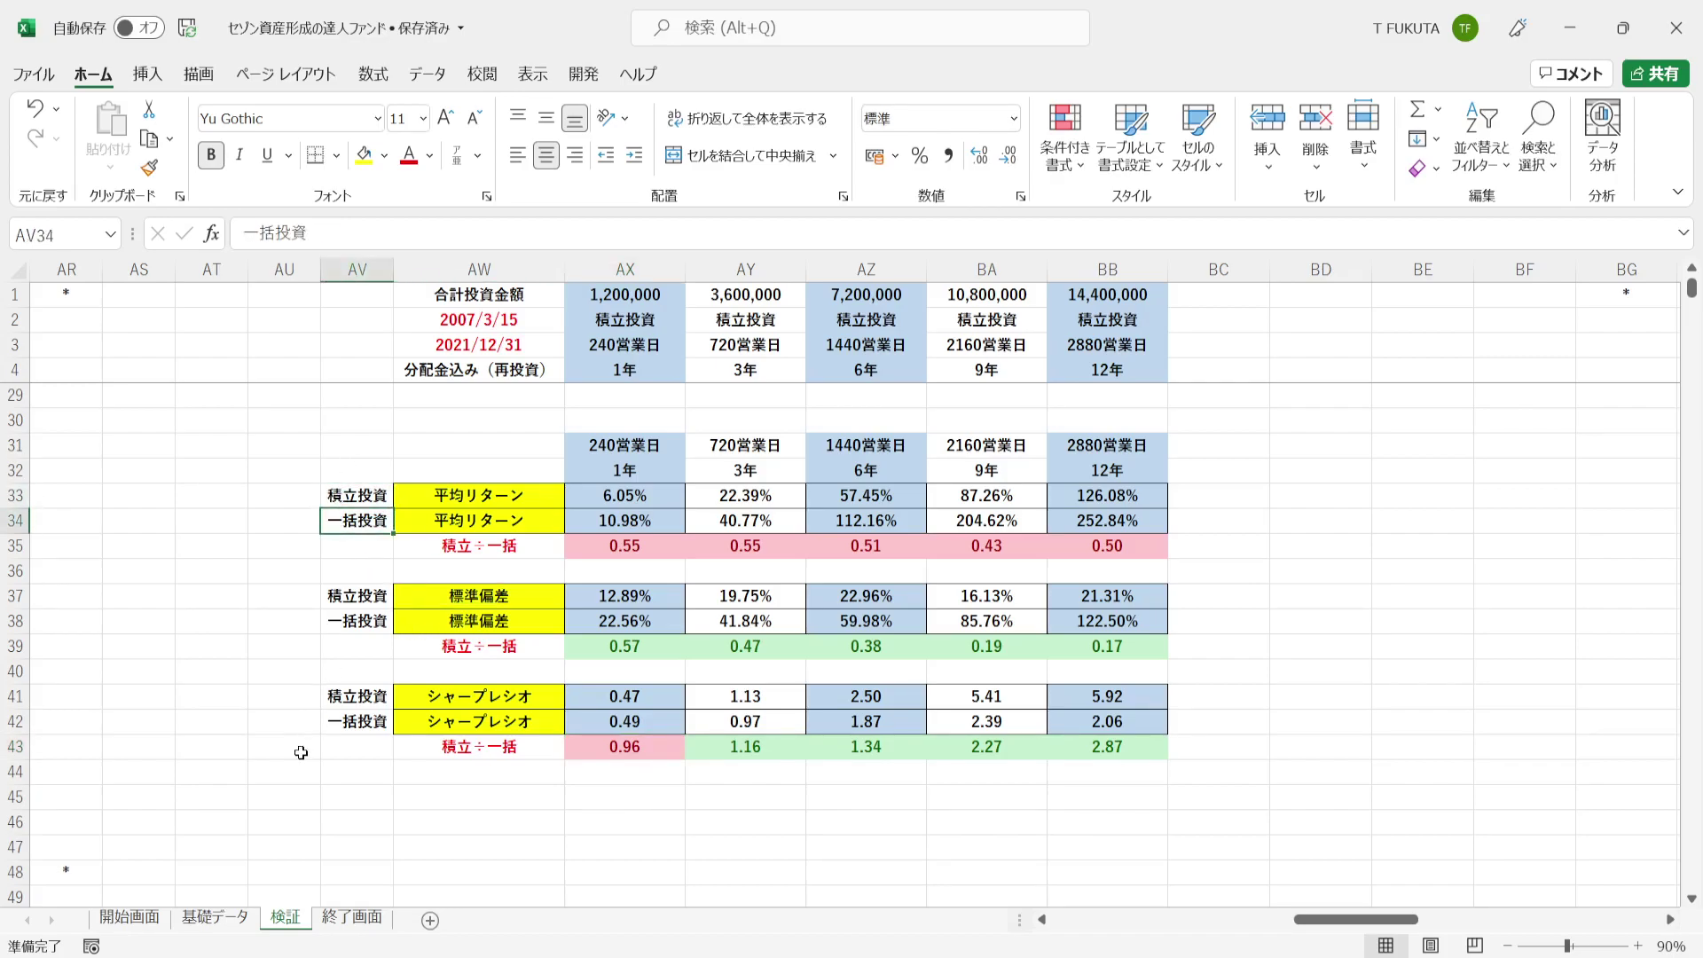
click(341, 917)
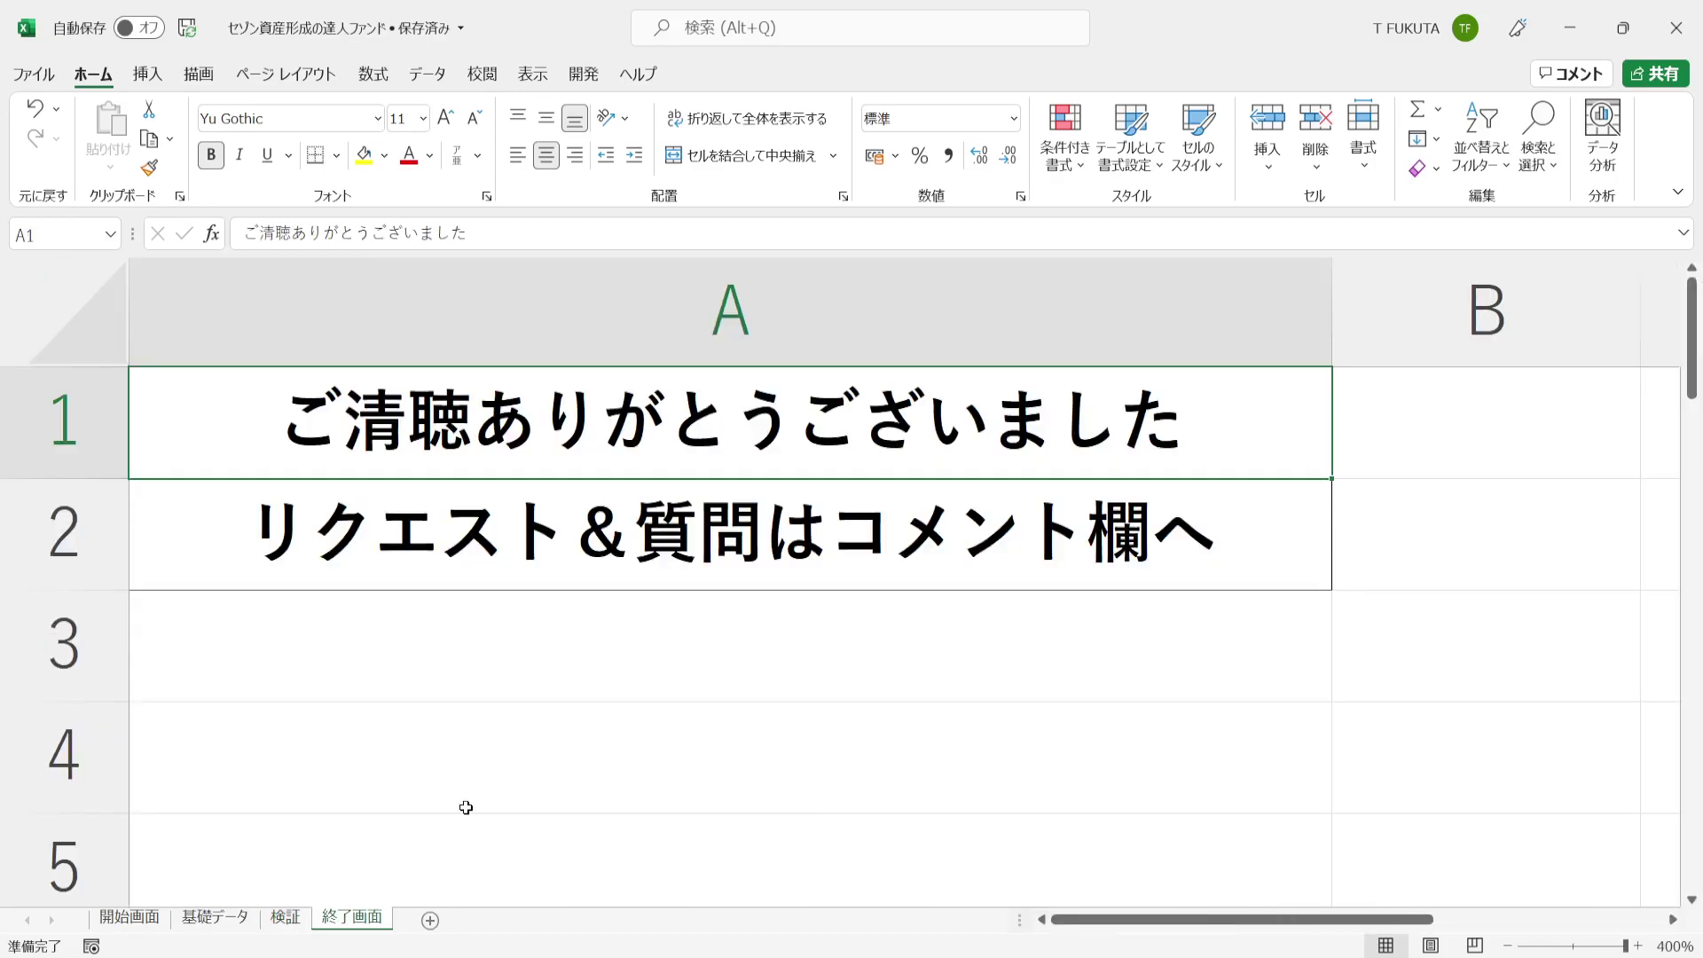